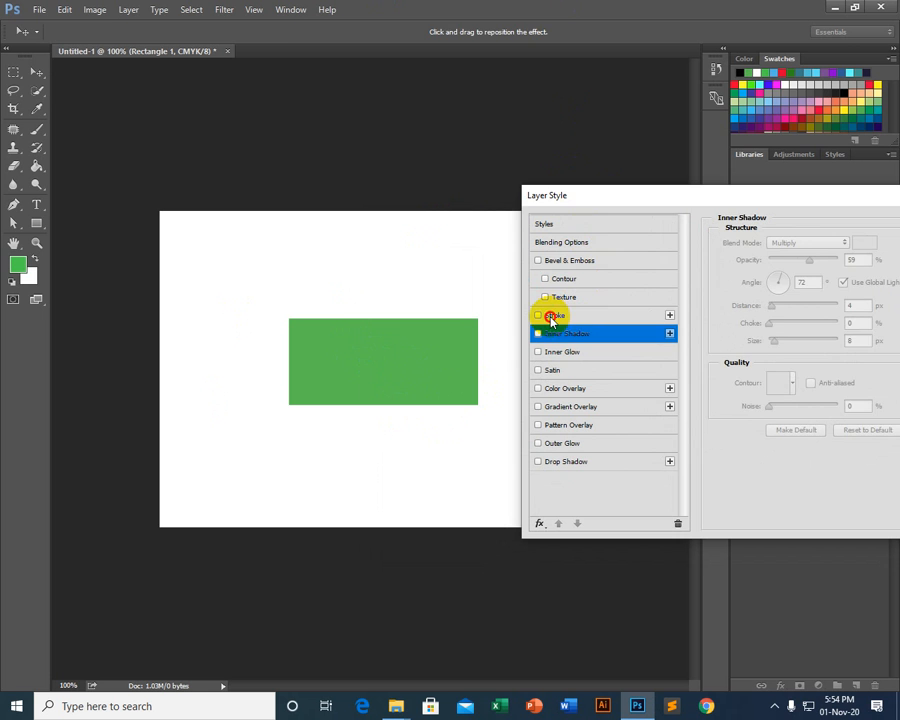
Add a black (#000000) Stroke effect to the green rectangle's layer.
{"action": "left_click", "coordinate": [552, 317]}
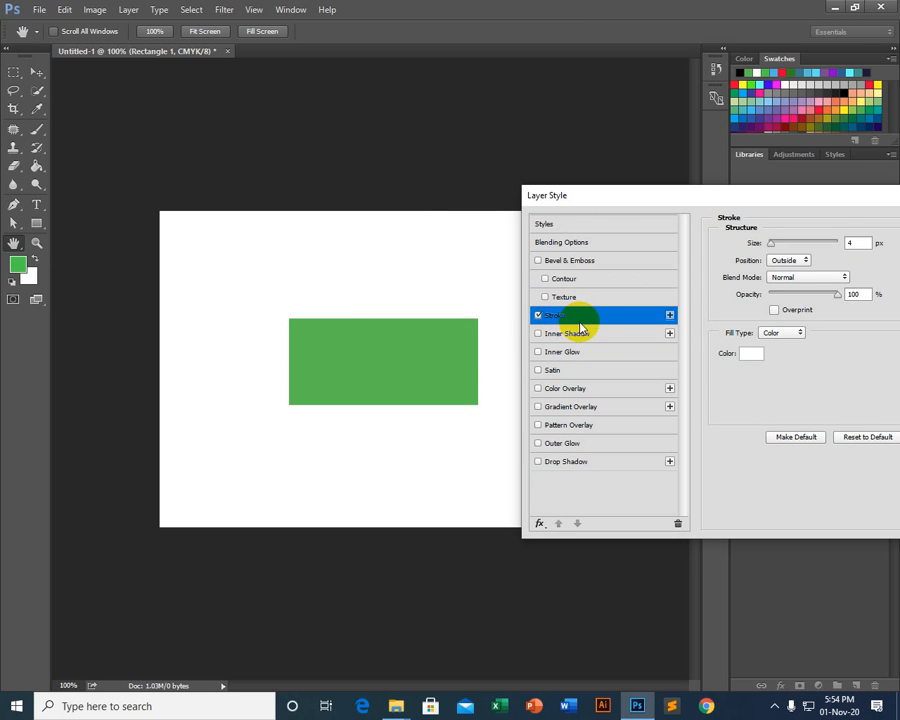
{"action": "left_click", "coordinate": [750, 355]}
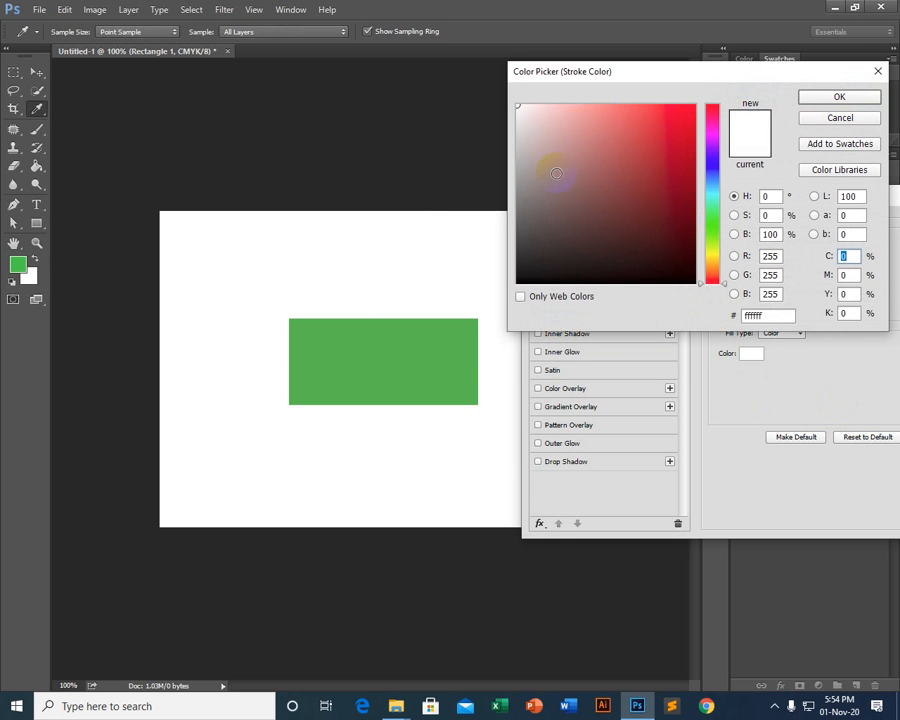
{"action": "mouse_move", "coordinate": [556, 173]}
{"action": "left_mouse_down"}
{"action": "mouse_move", "coordinate": [510, 287]}
{"action": "mouse_move", "coordinate": [496, 297]}
{"action": "left_mouse_up"}
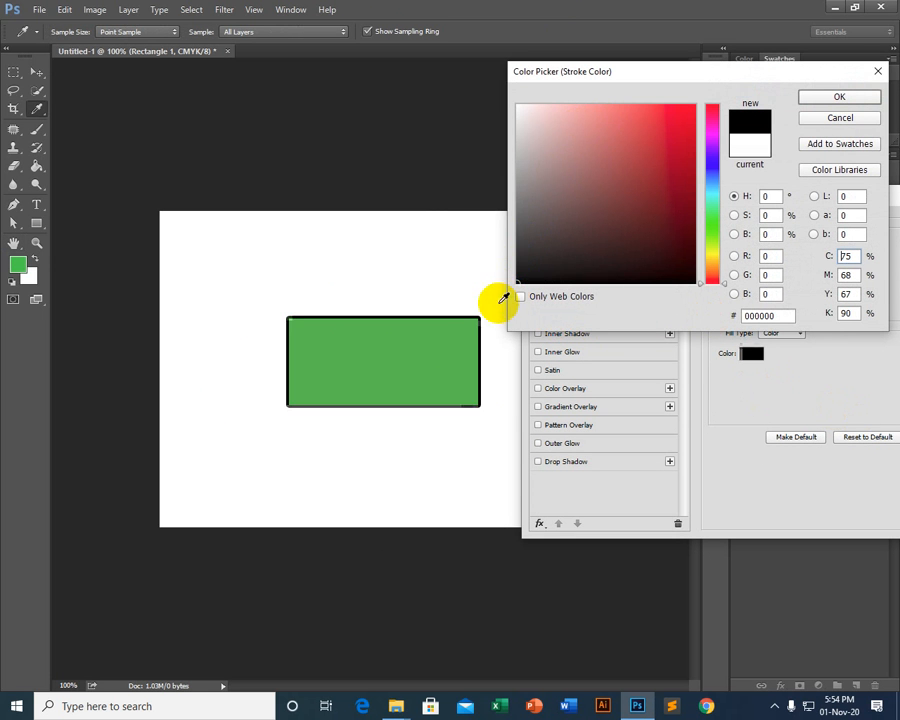
{"action": "left_click", "coordinate": [840, 99]}
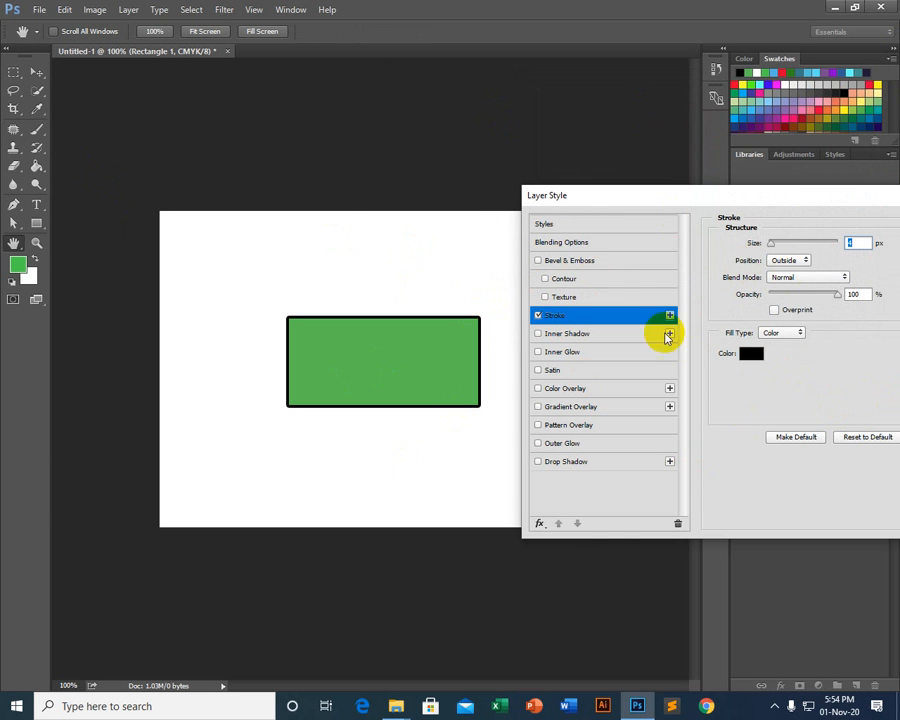
Set the stroke size to 6 px and its position to Inside.
{"action": "left_click_drag", "start_coordinate": [701, 201], "coordinate": [657, 402]}
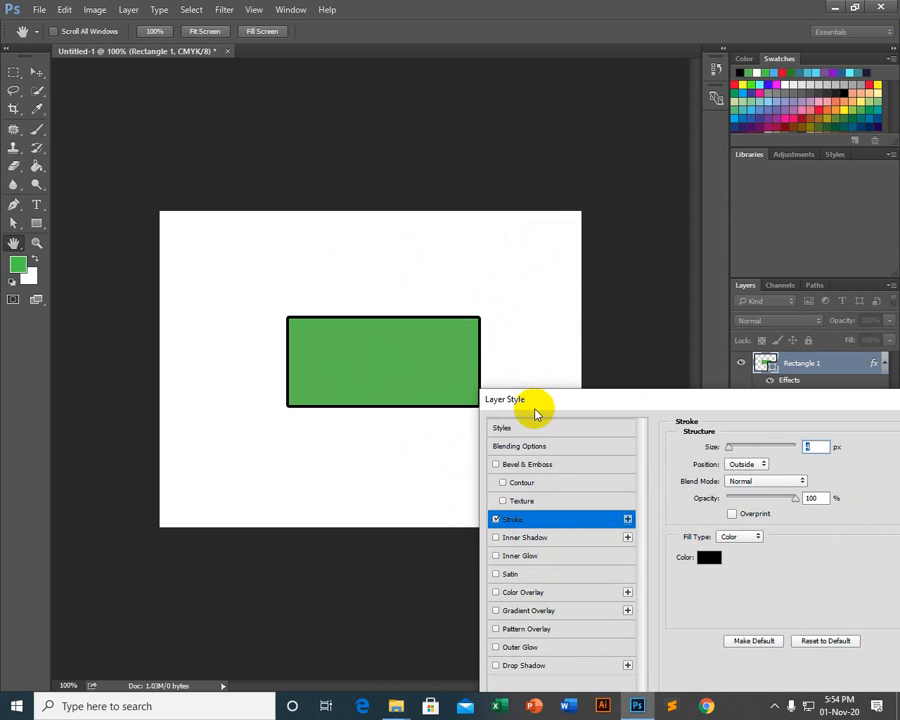
{"action": "left_click_drag", "start_coordinate": [550, 405], "coordinate": [577, 187]}
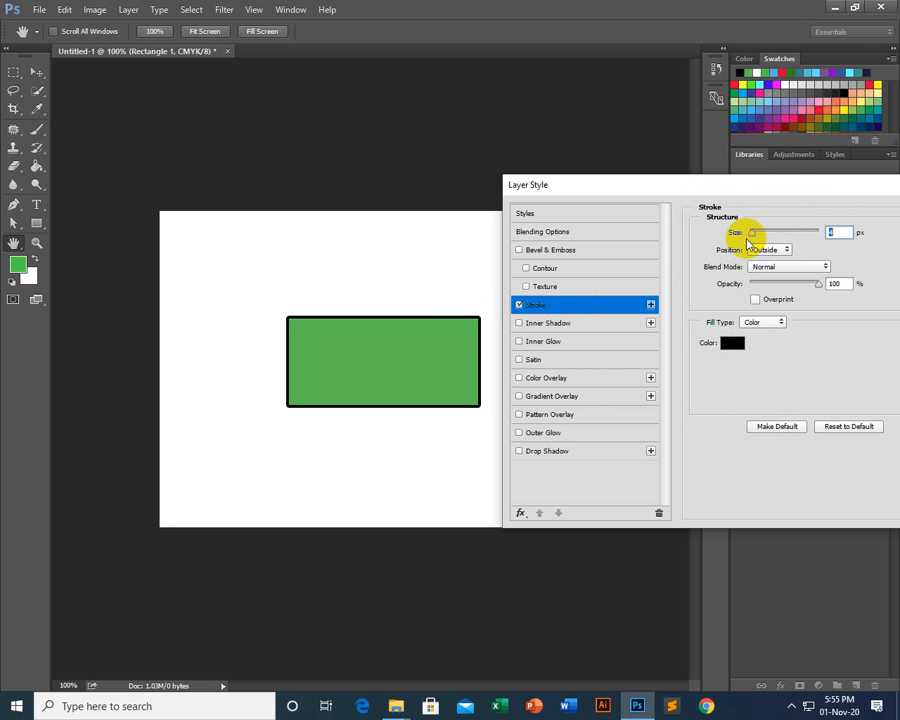
{"action": "mouse_move", "coordinate": [753, 233]}
{"action": "left_mouse_down"}
{"action": "mouse_move", "coordinate": [761, 232]}
{"action": "mouse_move", "coordinate": [755, 237]}
{"action": "left_mouse_up"}
{"action": "left_click", "coordinate": [769, 249]}
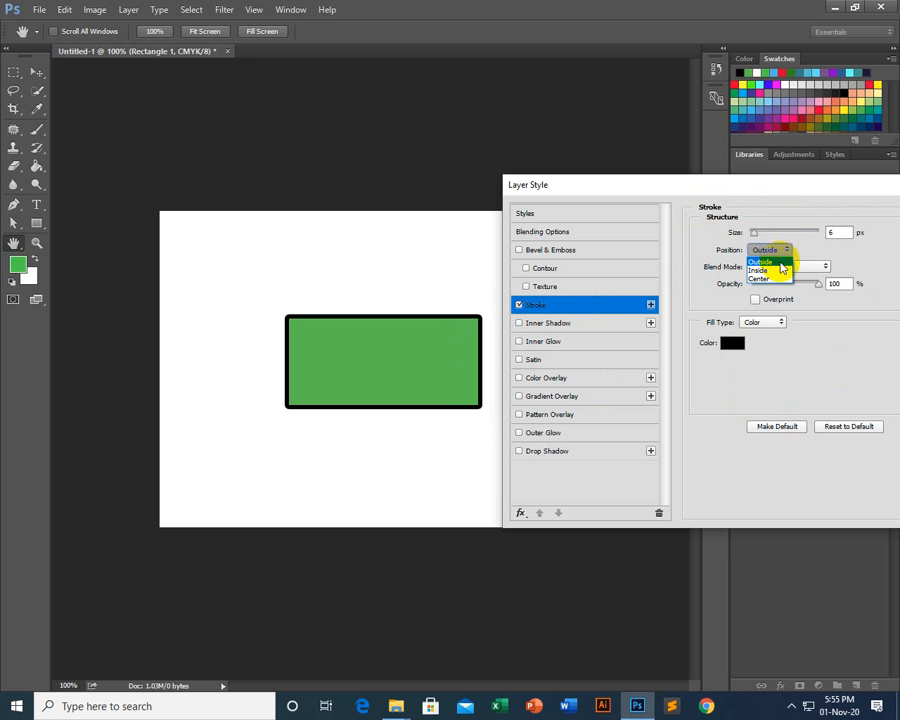
{"action": "left_click", "coordinate": [779, 271]}
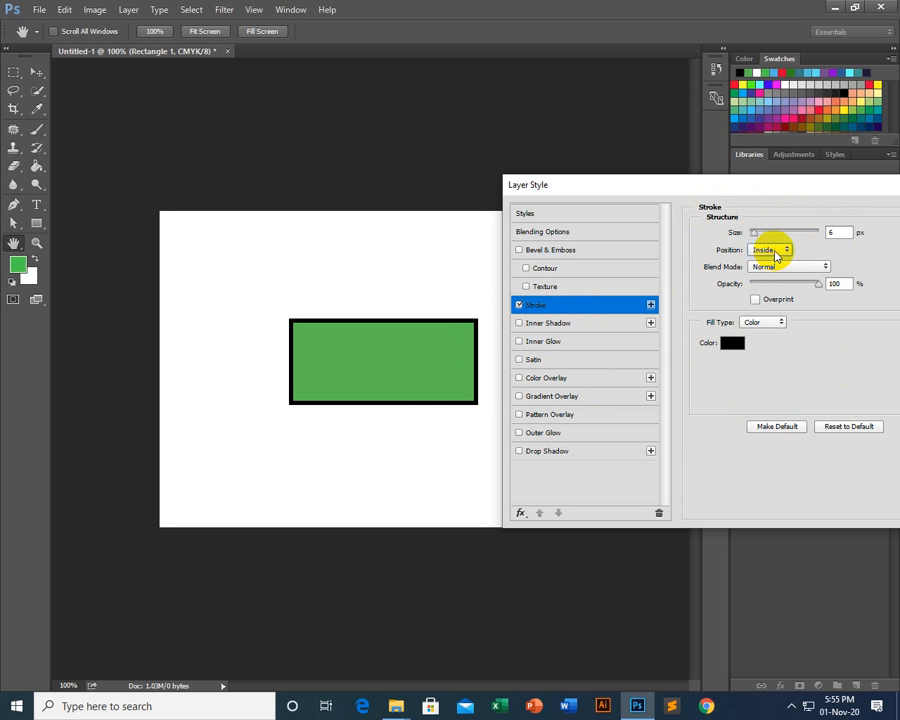
Set the stroke position to Center and its size to 5 px, keeping the opacity at 100%.
{"action": "left_click", "coordinate": [775, 250]}
{"action": "left_click", "coordinate": [771, 278]}
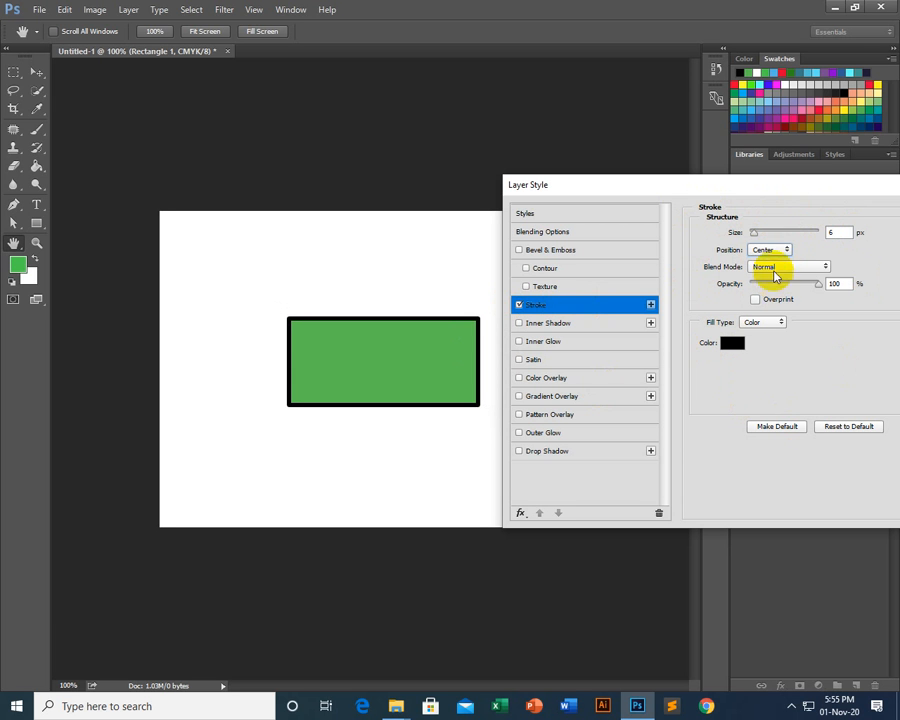
{"action": "mouse_move", "coordinate": [755, 236]}
{"action": "left_mouse_down"}
{"action": "mouse_move", "coordinate": [767, 234]}
{"action": "mouse_move", "coordinate": [753, 233]}
{"action": "left_mouse_up"}
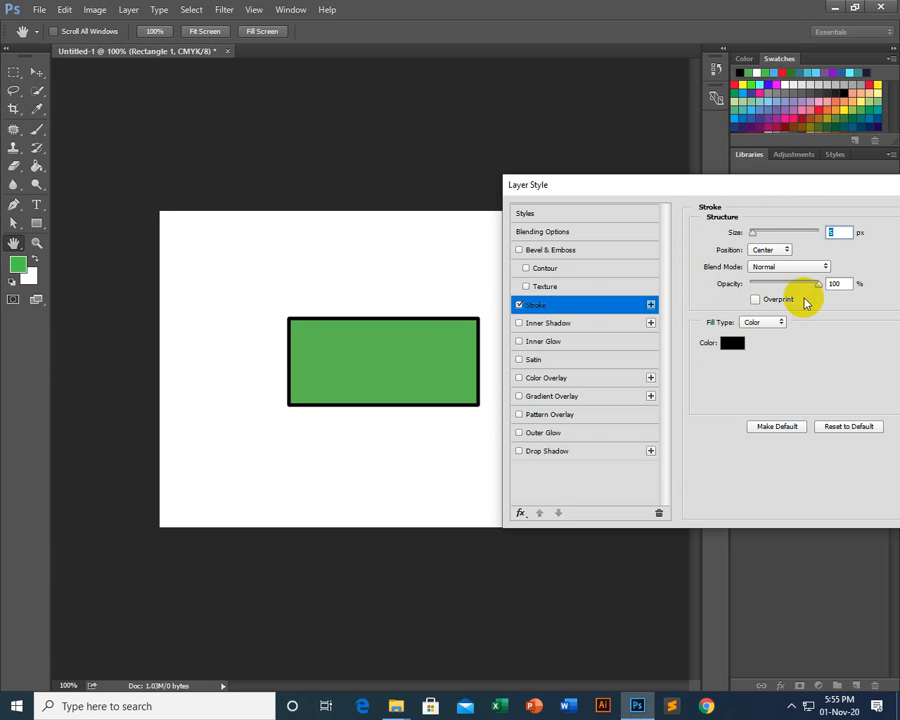
{"action": "mouse_move", "coordinate": [820, 289]}
{"action": "left_mouse_down"}
{"action": "mouse_move", "coordinate": [755, 284]}
{"action": "mouse_move", "coordinate": [832, 277]}
{"action": "left_mouse_up"}
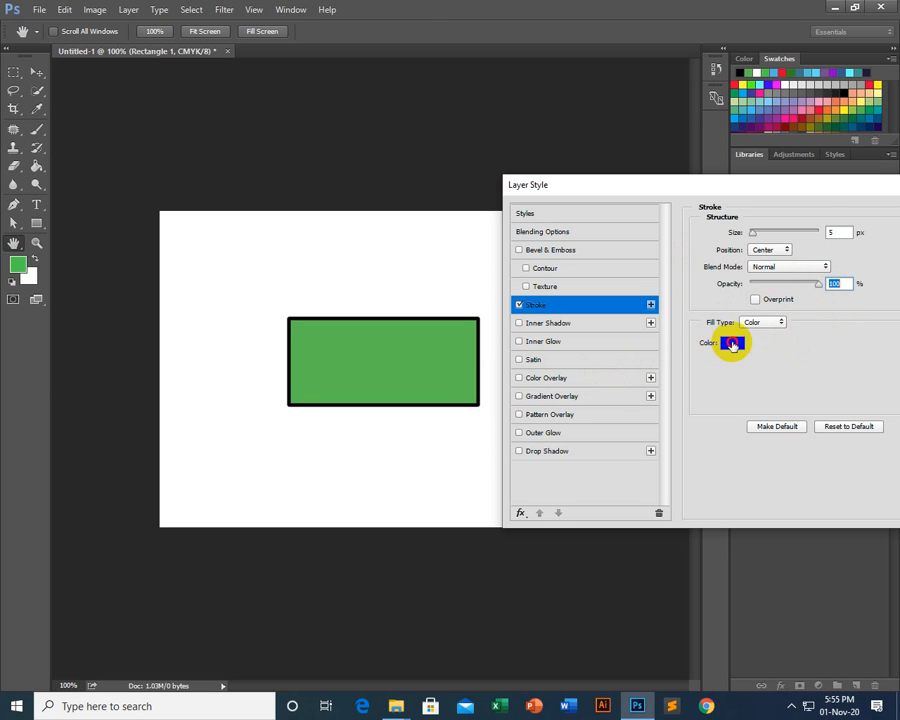
Change the stroke color to blue #1c6de7.
{"action": "left_click", "coordinate": [730, 343]}
{"action": "left_click", "coordinate": [710, 176]}
{"action": "left_click", "coordinate": [673, 121]}
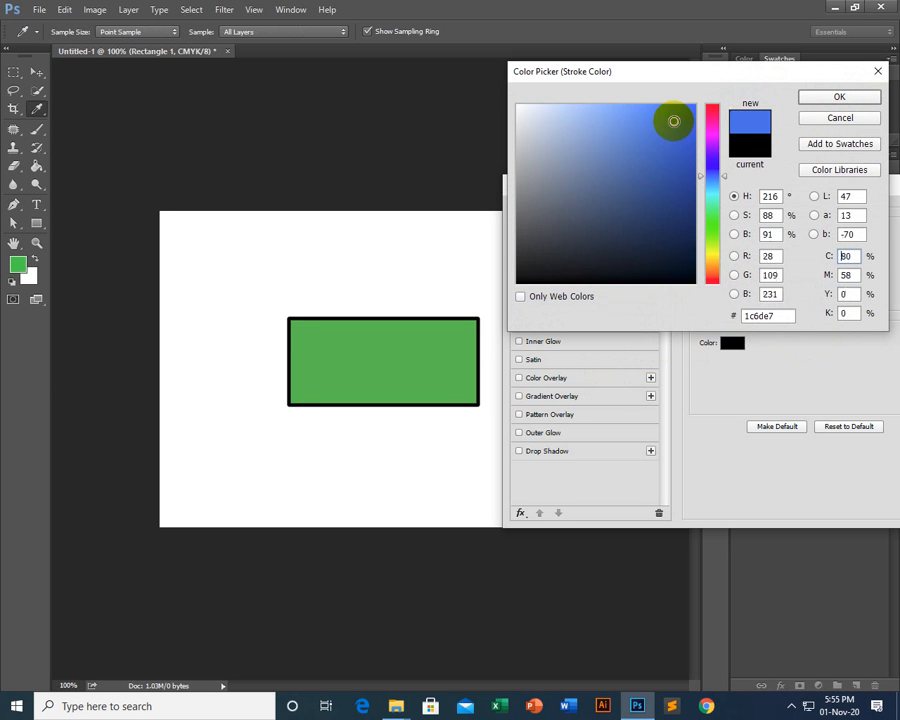
{"action": "left_click", "coordinate": [839, 96]}
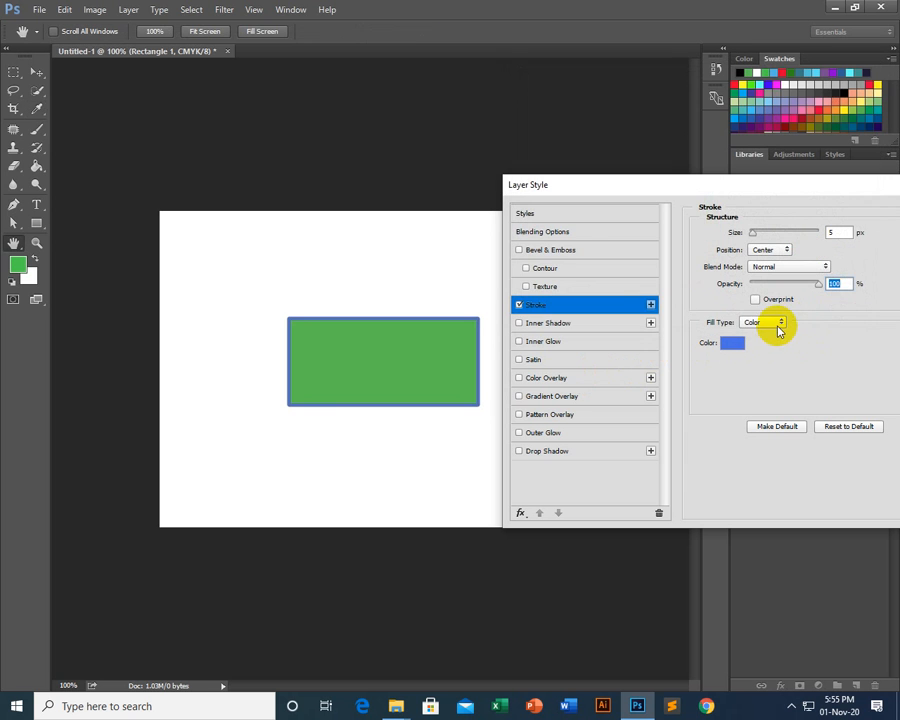
Change the stroke's fill type from solid color to Gradient.
{"action": "left_click", "coordinate": [779, 323]}
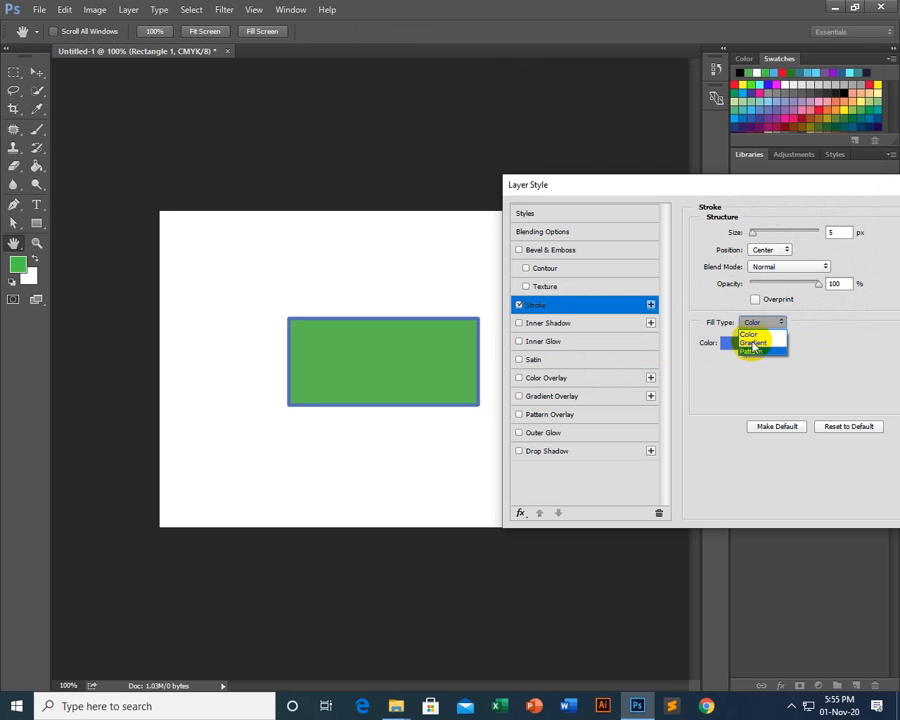
{"action": "left_click", "coordinate": [756, 343]}
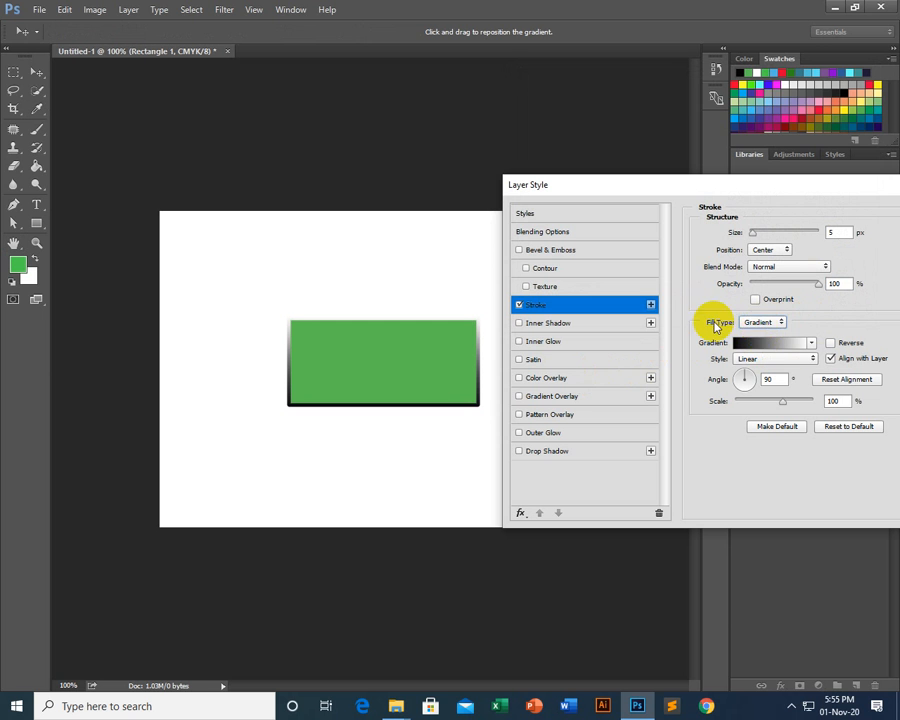
{"action": "left_click", "coordinate": [750, 322]}
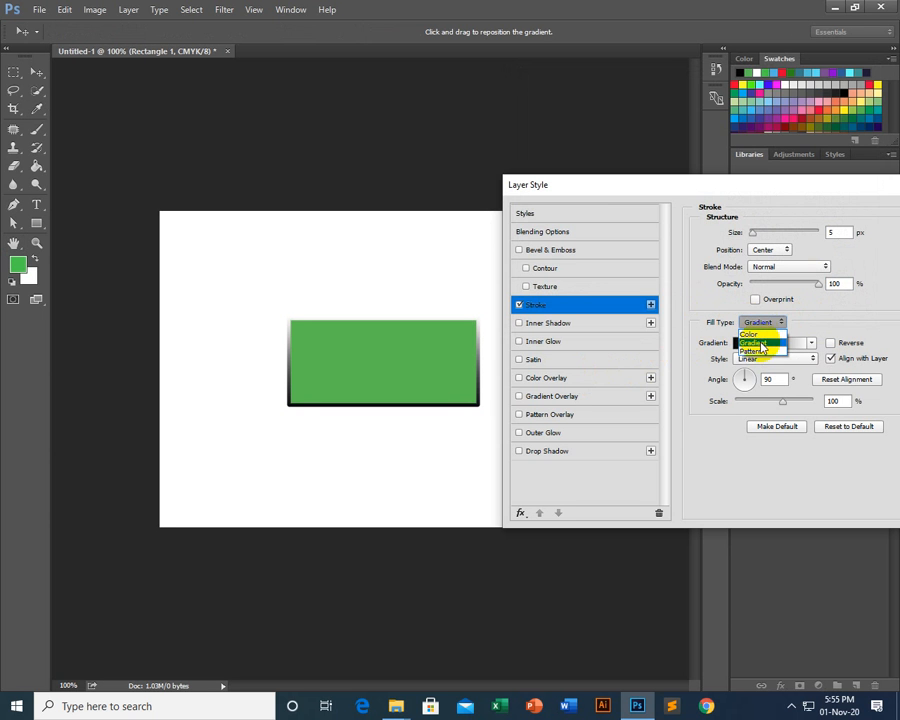
{"action": "left_click", "coordinate": [760, 345]}
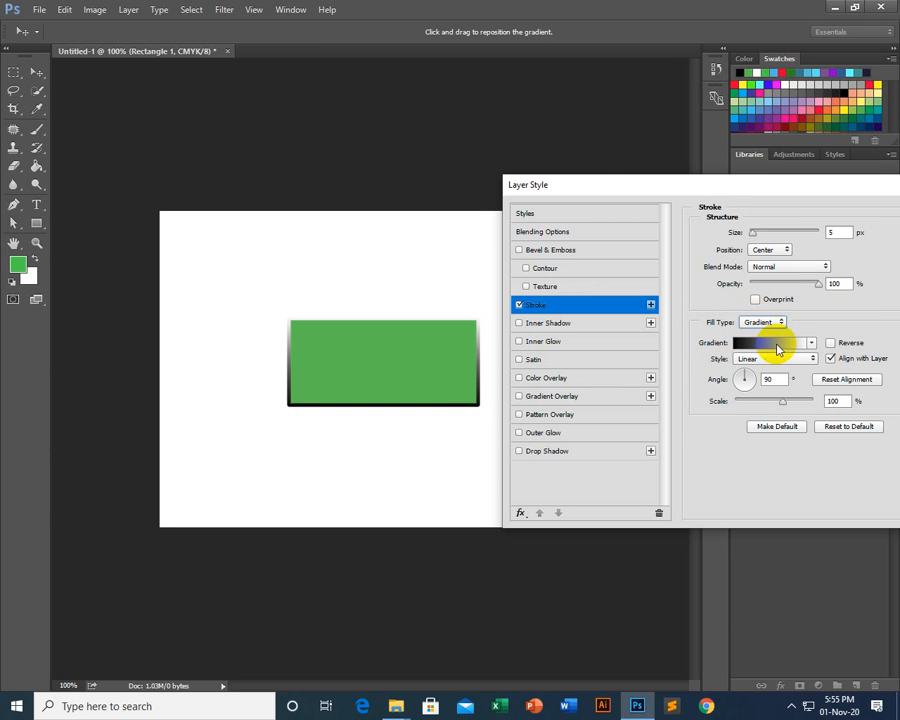
Edit the stroke gradient and set its starting color stop at 0% to light purple #d093ff.
{"action": "left_click", "coordinate": [790, 345]}
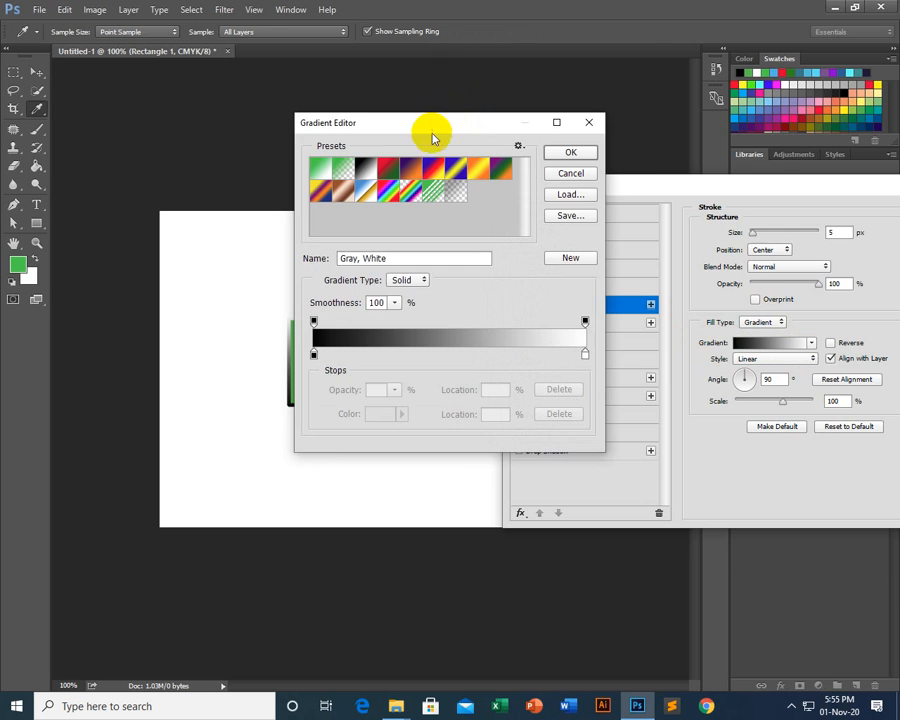
{"action": "left_click_drag", "start_coordinate": [433, 138], "coordinate": [605, 374]}
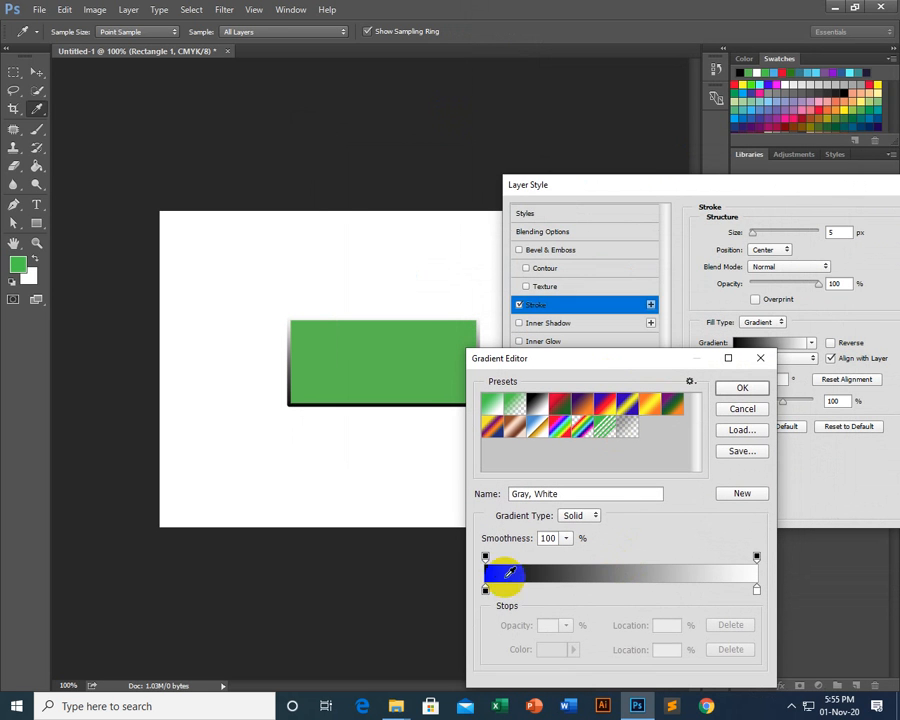
{"action": "double_click", "coordinate": [486, 592]}
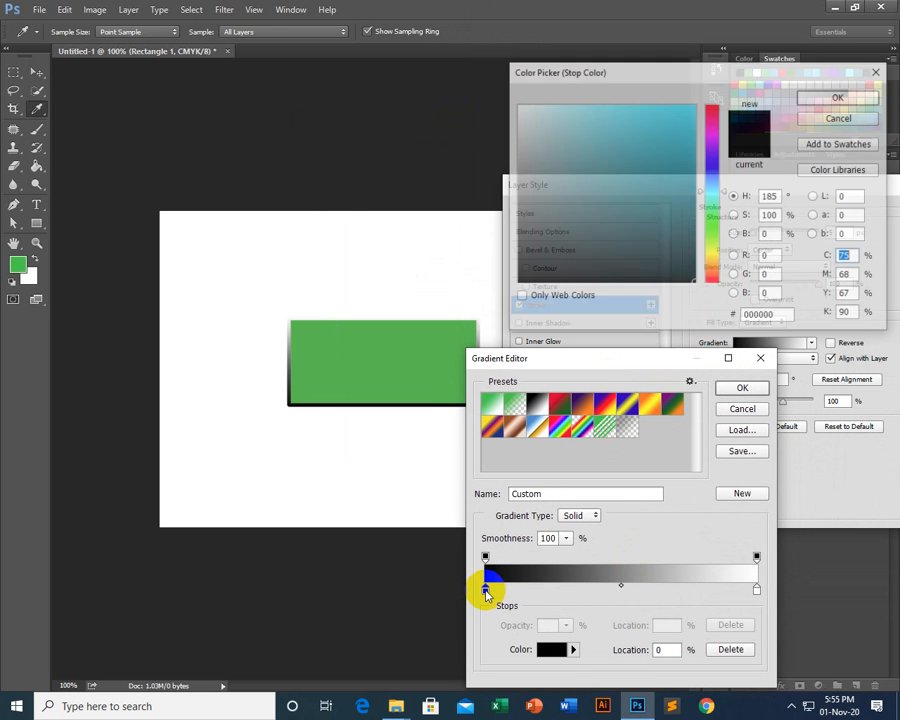
{"action": "left_click", "coordinate": [628, 136]}
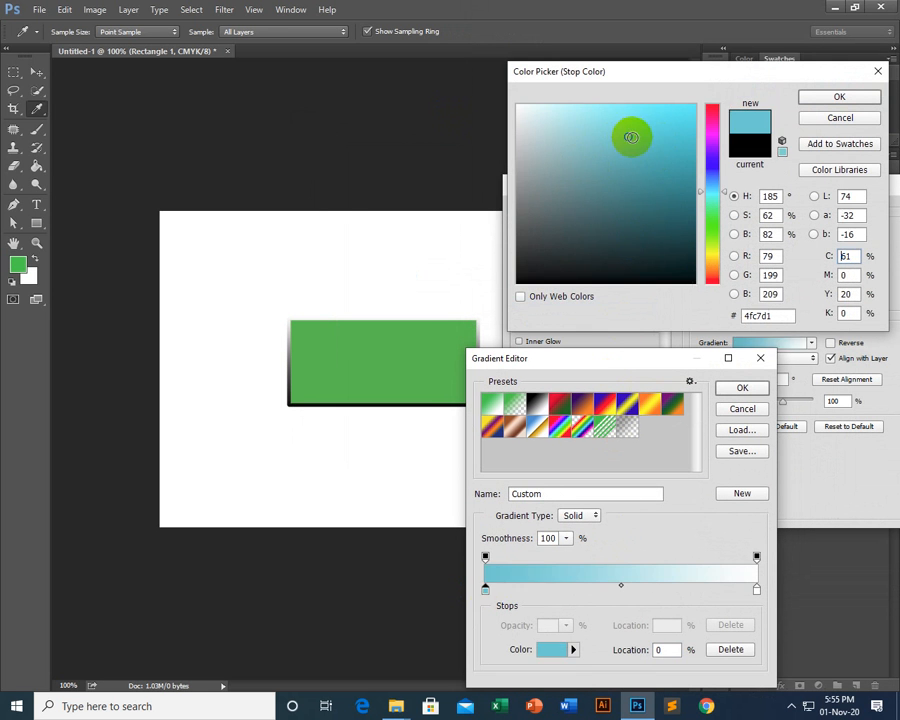
{"action": "left_click", "coordinate": [711, 146]}
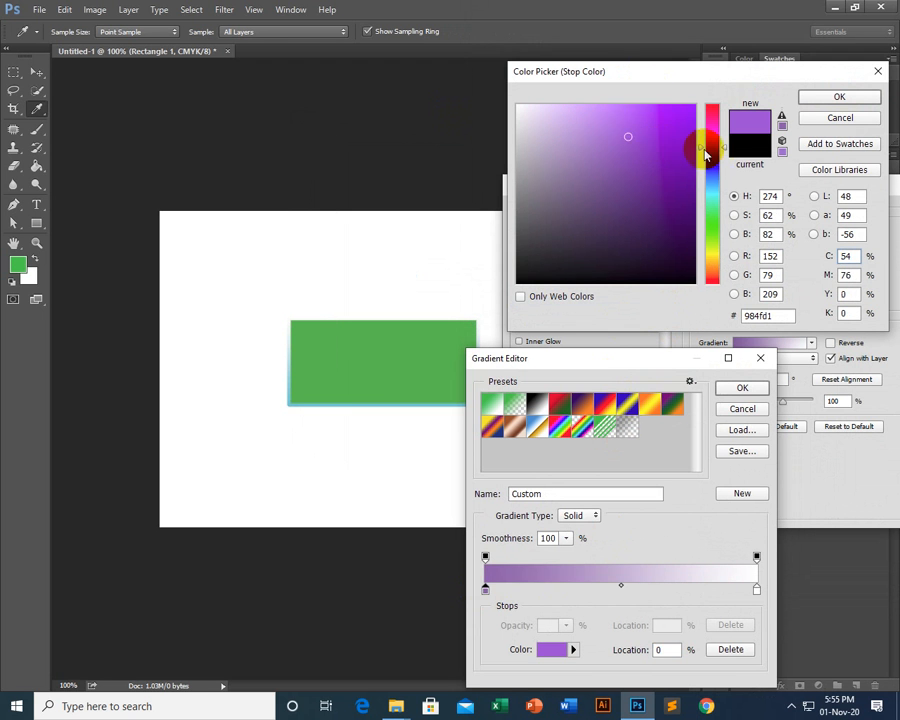
{"action": "left_click", "coordinate": [594, 104]}
{"action": "left_click", "coordinate": [836, 96]}
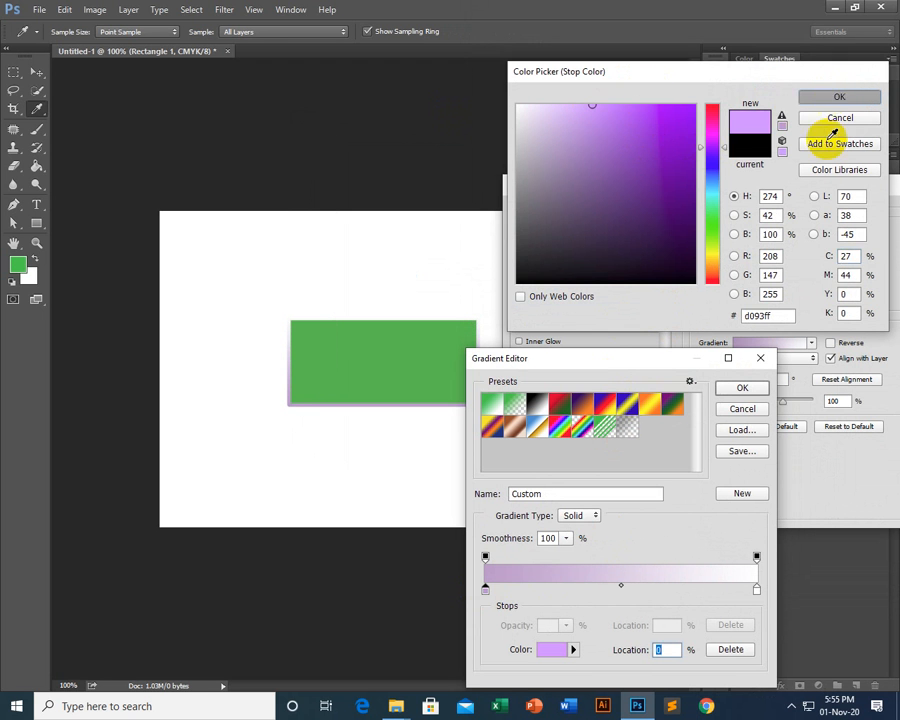
Set the gradient's end color stop to red #f53636, apply the gradient and rotate its angle to -160°.
{"action": "double_click", "coordinate": [756, 592]}
{"action": "left_click", "coordinate": [576, 106]}
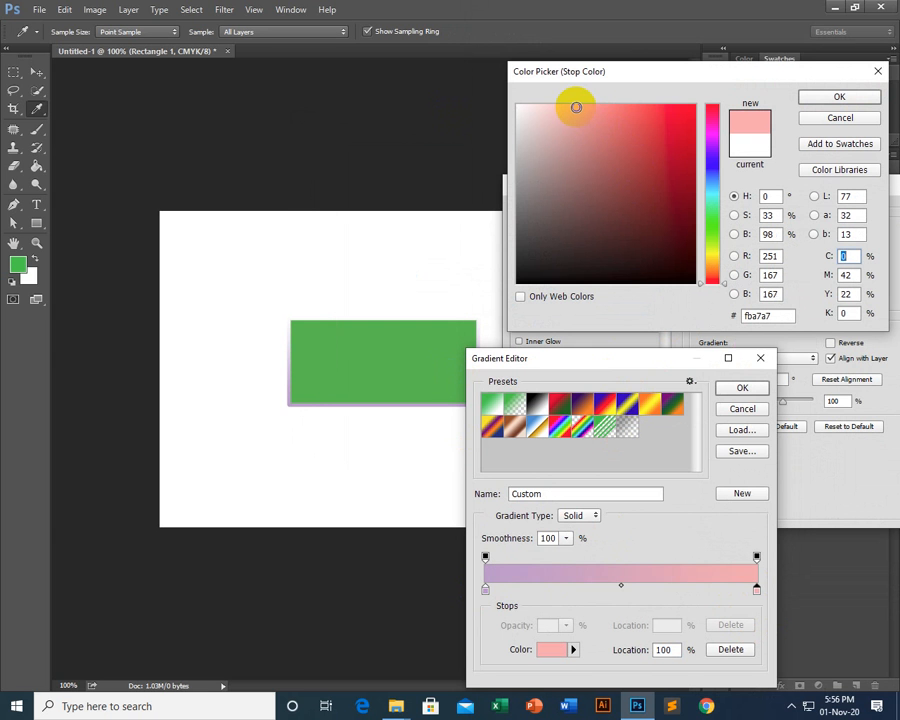
{"action": "left_click", "coordinate": [657, 111]}
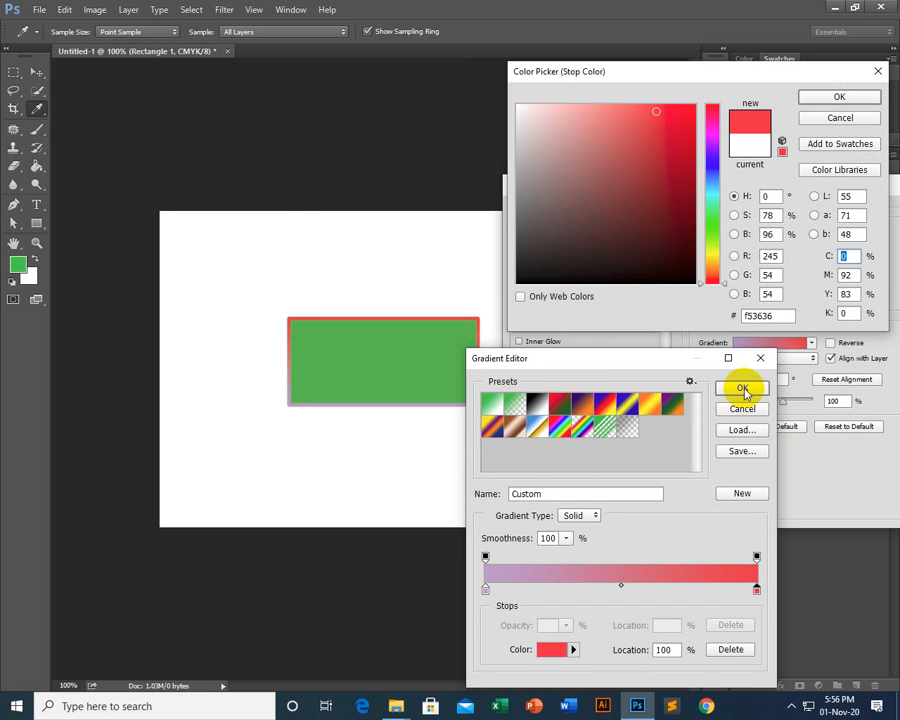
{"action": "left_click", "coordinate": [840, 96]}
{"action": "left_click", "coordinate": [754, 393]}
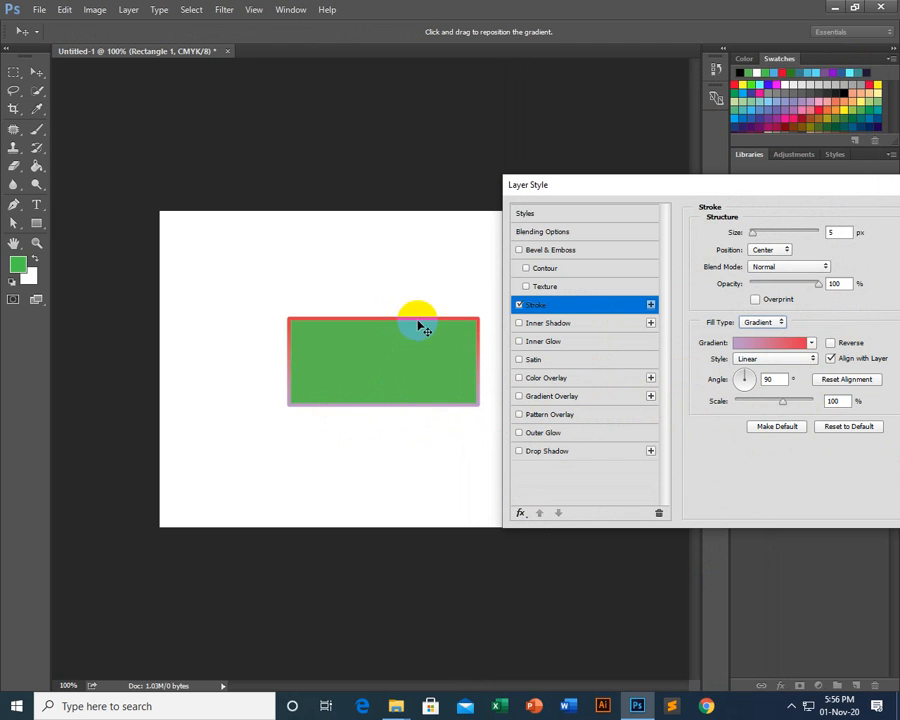
{"action": "left_click", "coordinate": [755, 375]}
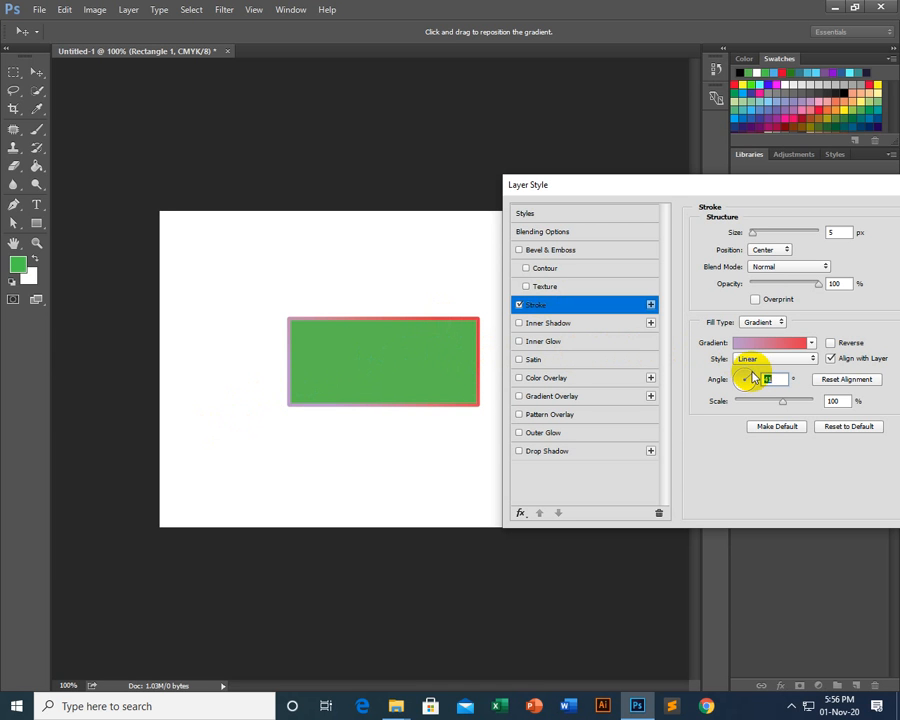
{"action": "left_click_drag", "start_coordinate": [755, 377], "coordinate": [713, 397]}
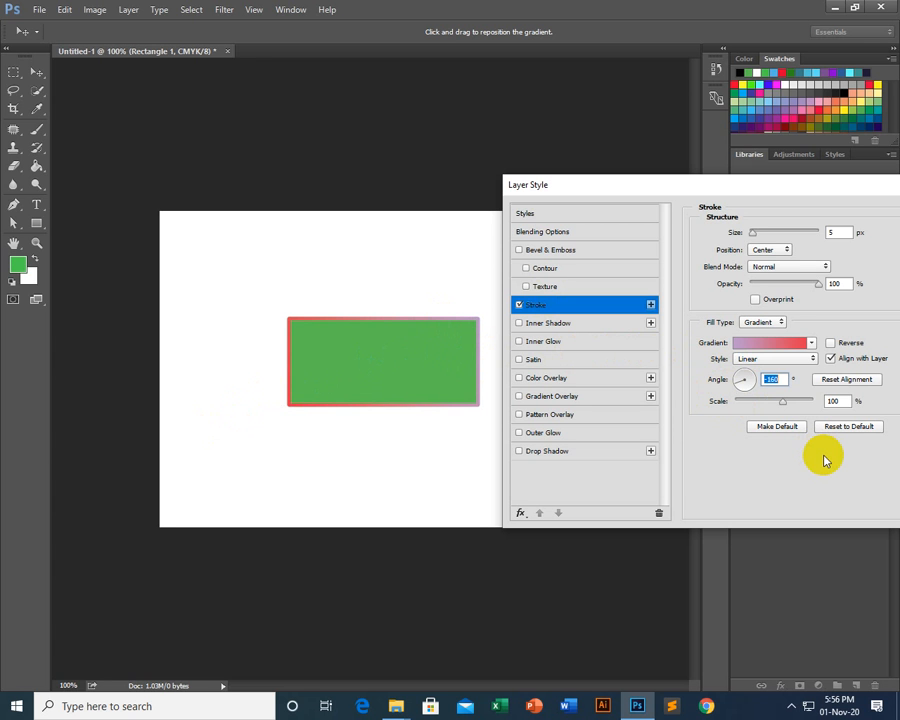
Change the stroke's fill type to Pattern and apply the dotted preset.
{"action": "left_click", "coordinate": [780, 323]}
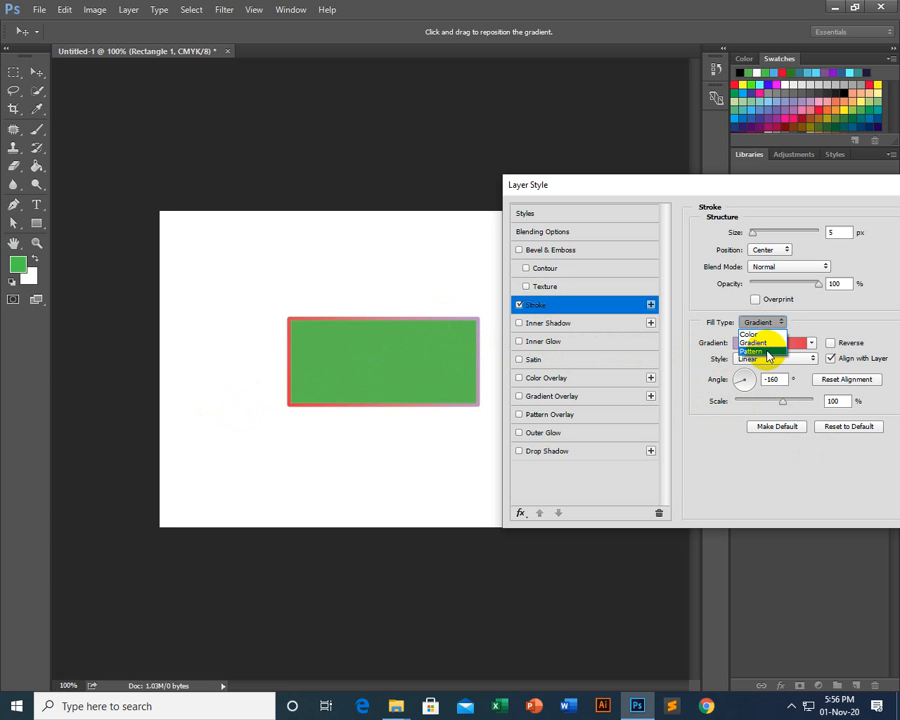
{"action": "left_click", "coordinate": [768, 353]}
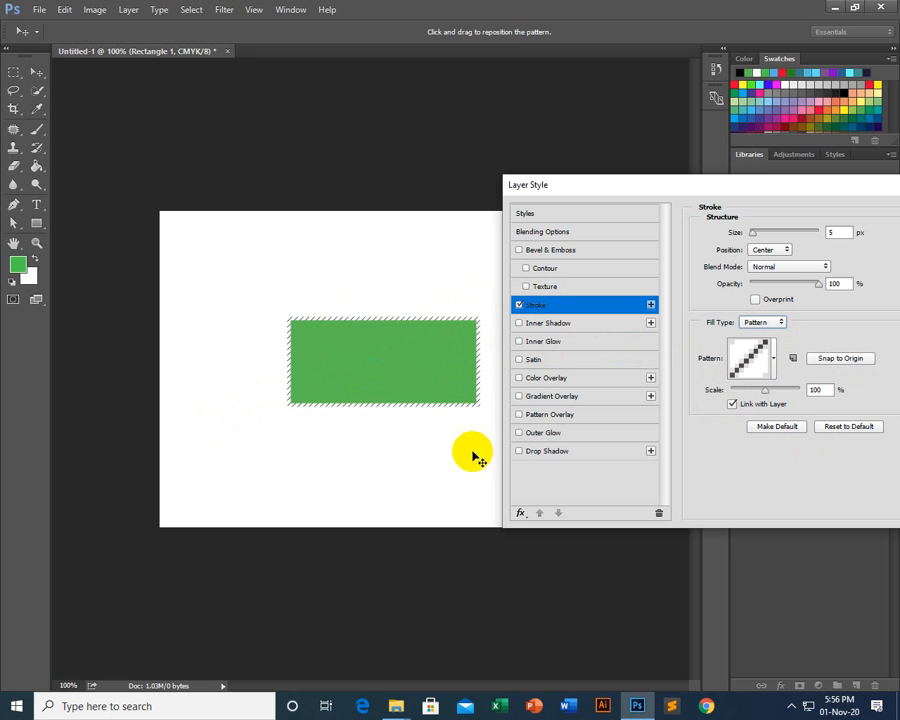
{"action": "left_click", "coordinate": [773, 356]}
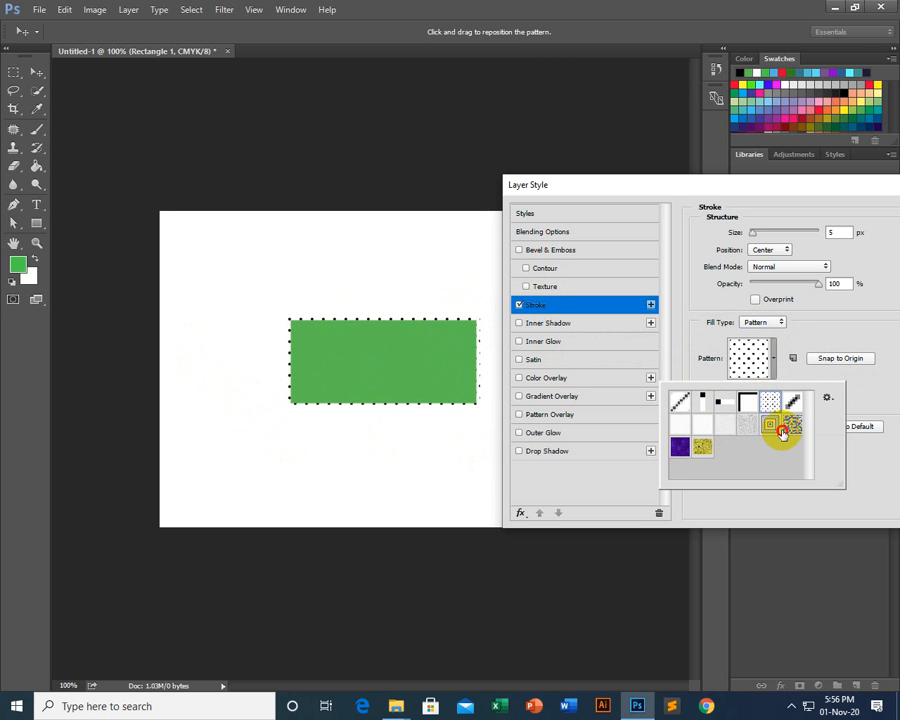
Try several preset patterns on the stroke, ending with the one that has a black square above a white column.
{"action": "left_click", "coordinate": [786, 427]}
{"action": "left_click", "coordinate": [702, 447]}
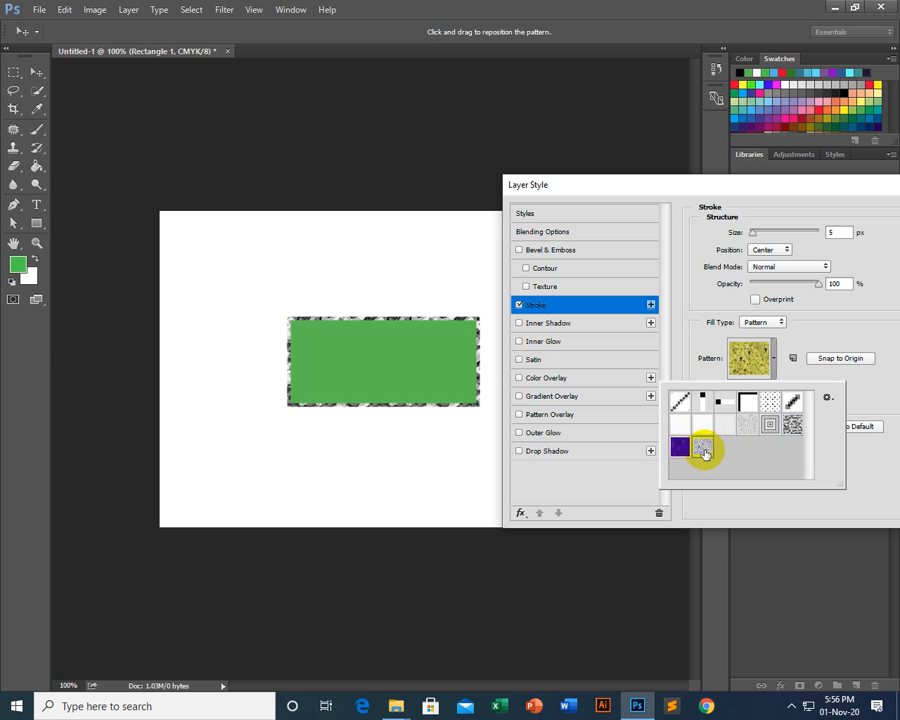
{"action": "left_click", "coordinate": [678, 446]}
{"action": "left_click", "coordinate": [676, 428]}
{"action": "left_click", "coordinate": [679, 399]}
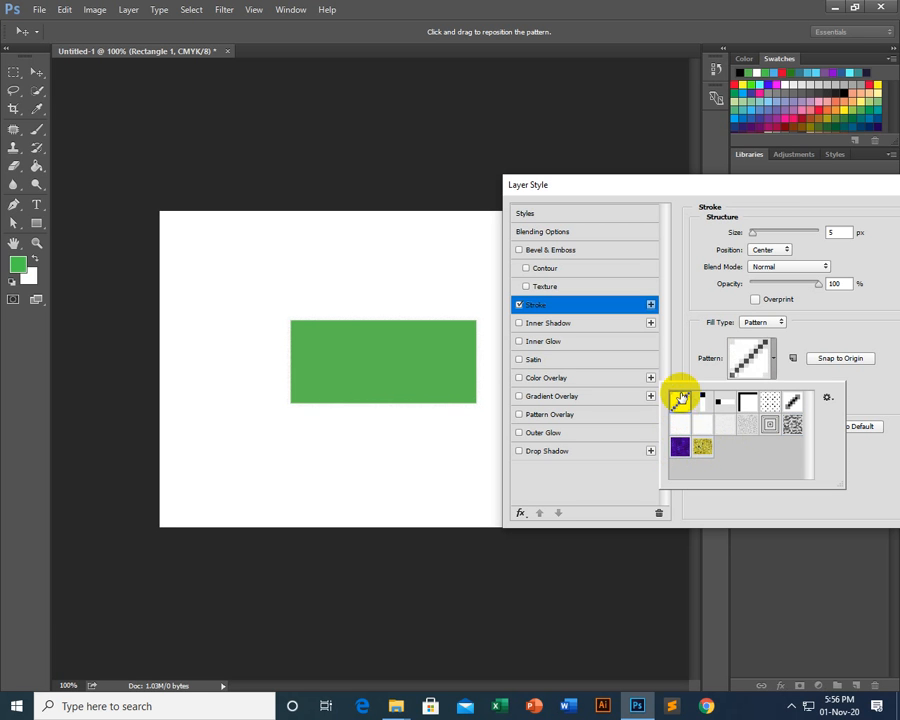
{"action": "left_click", "coordinate": [700, 401]}
{"action": "left_click", "coordinate": [698, 426]}
{"action": "left_click", "coordinate": [699, 402]}
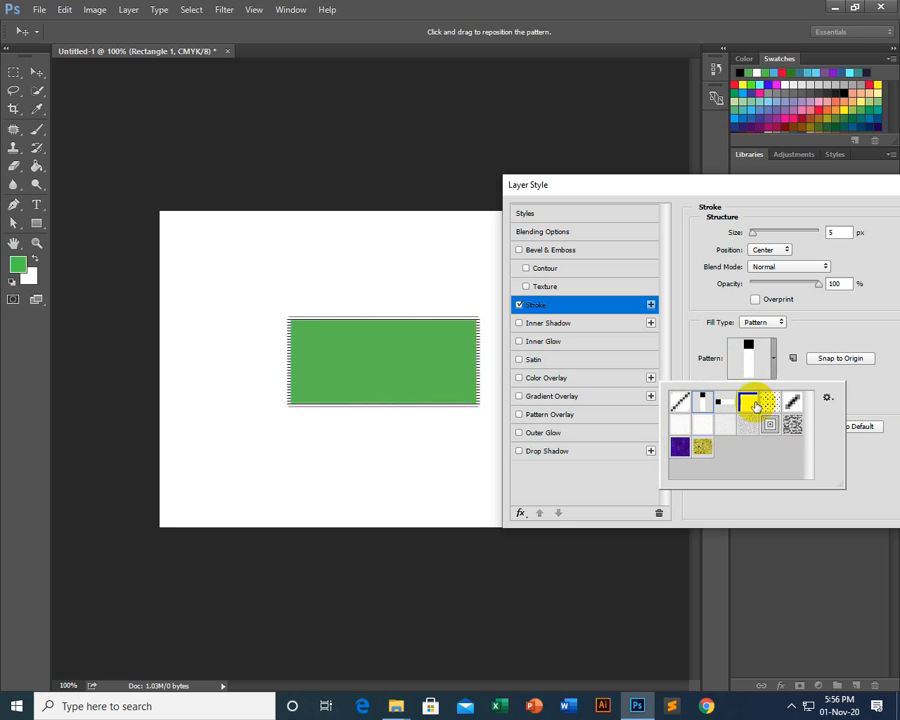
Append the Texture Fill 2 set to the stroke's pattern presets.
{"action": "left_click", "coordinate": [827, 398]}
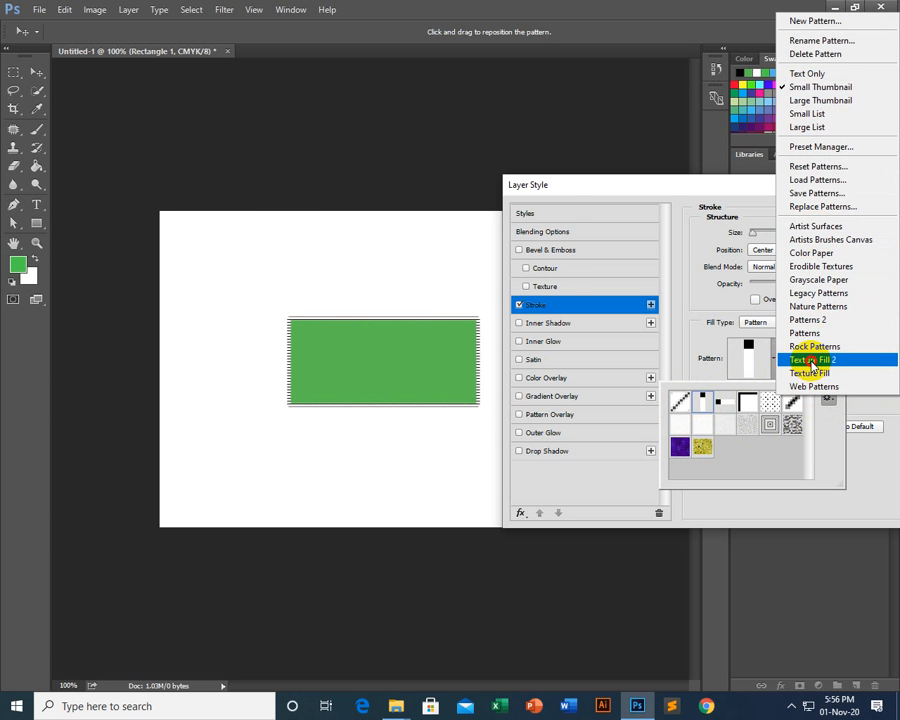
{"action": "left_click", "coordinate": [811, 360]}
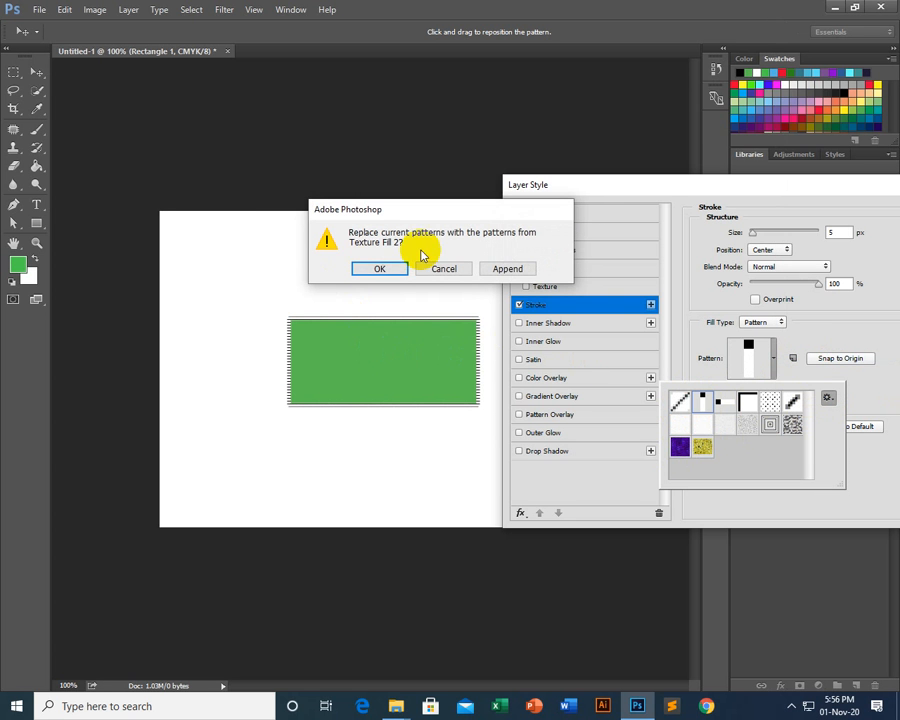
{"action": "left_click", "coordinate": [516, 268]}
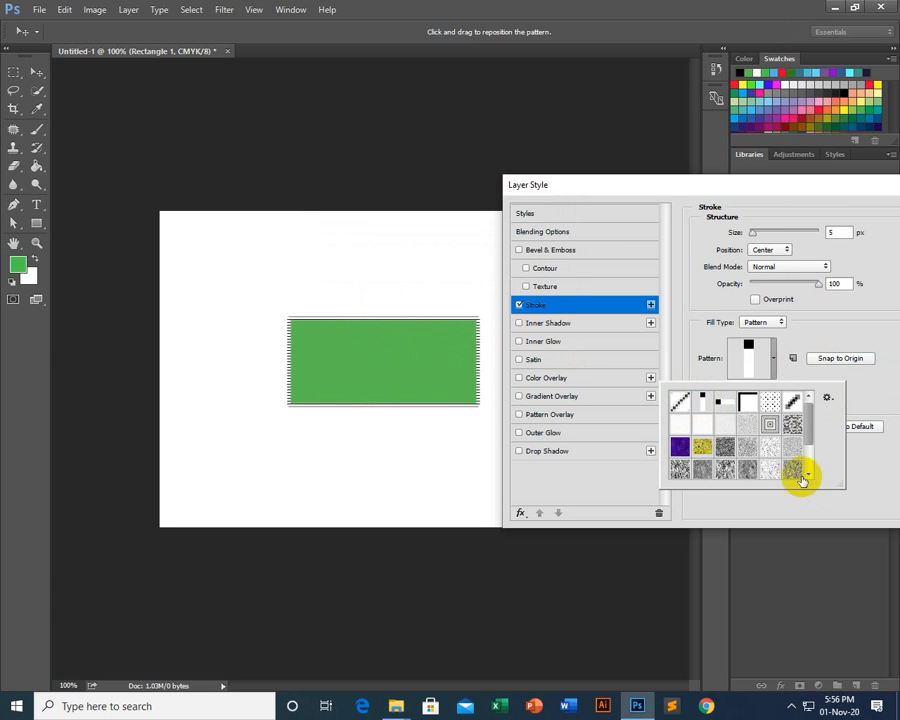
Try several Texture Fill 2 patterns on the stroke, ending with the sparse black speckles on white.
{"action": "left_click", "coordinate": [770, 465]}
{"action": "scroll", "coordinate": [769, 462], "scroll_direction": "down", "scroll_amount": 1}
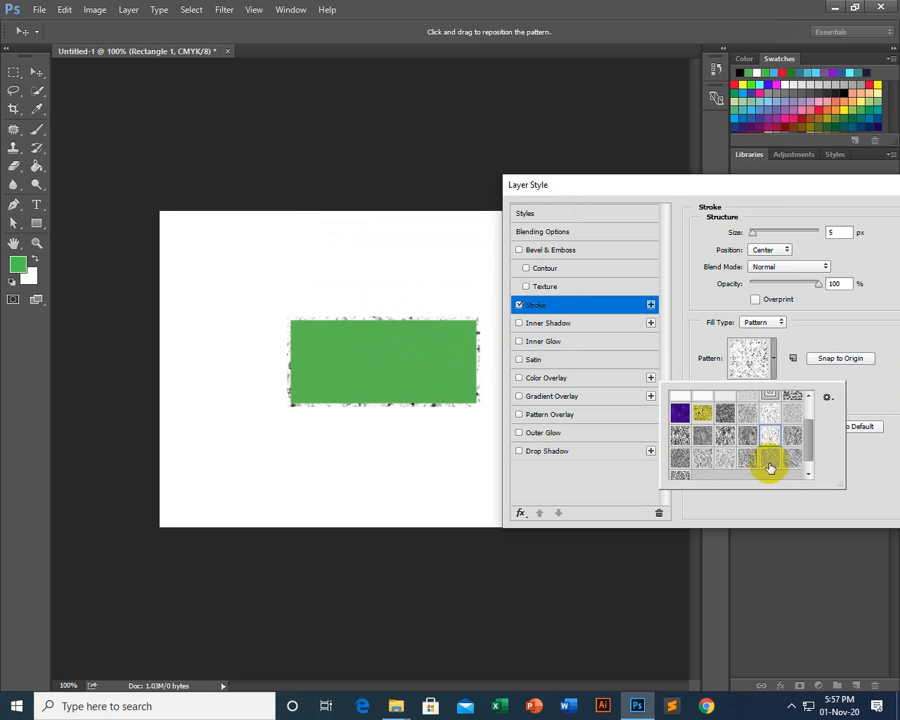
{"action": "left_click", "coordinate": [725, 455]}
{"action": "left_click", "coordinate": [702, 460]}
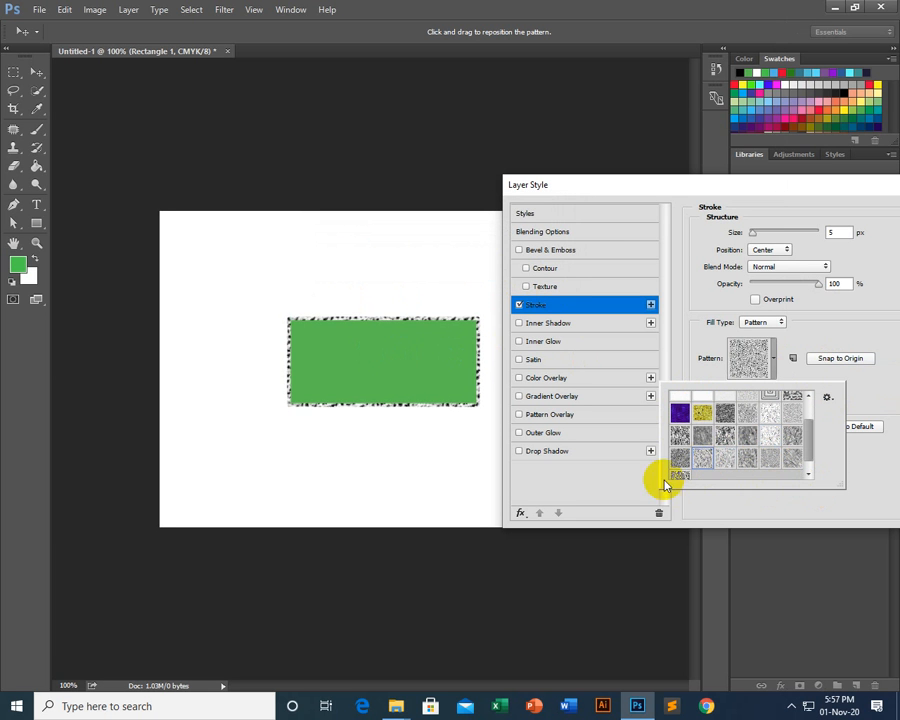
{"action": "left_click", "coordinate": [676, 474]}
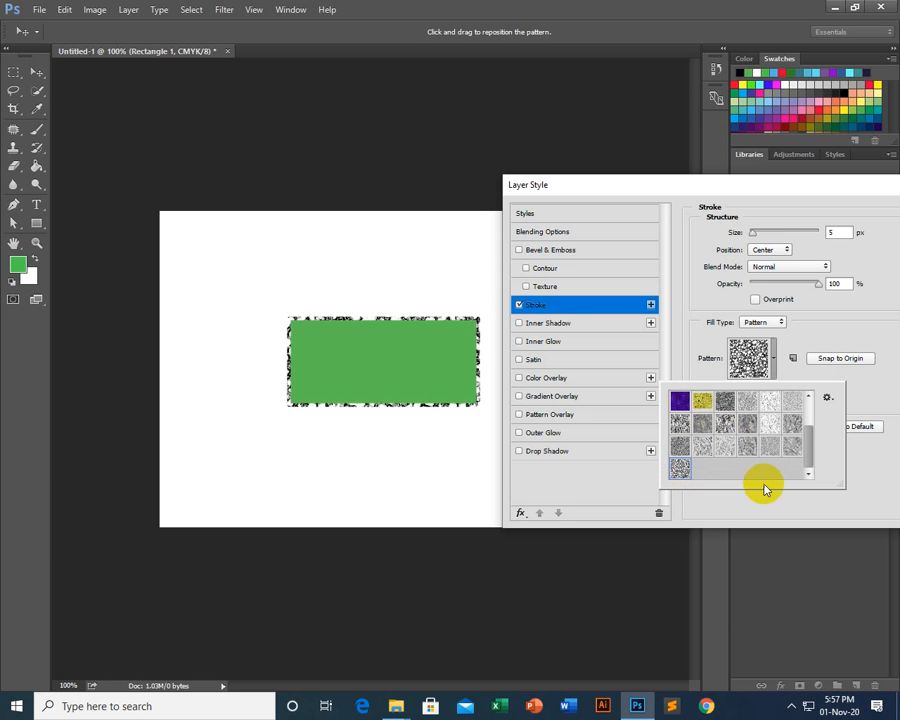
{"action": "left_click", "coordinate": [770, 424]}
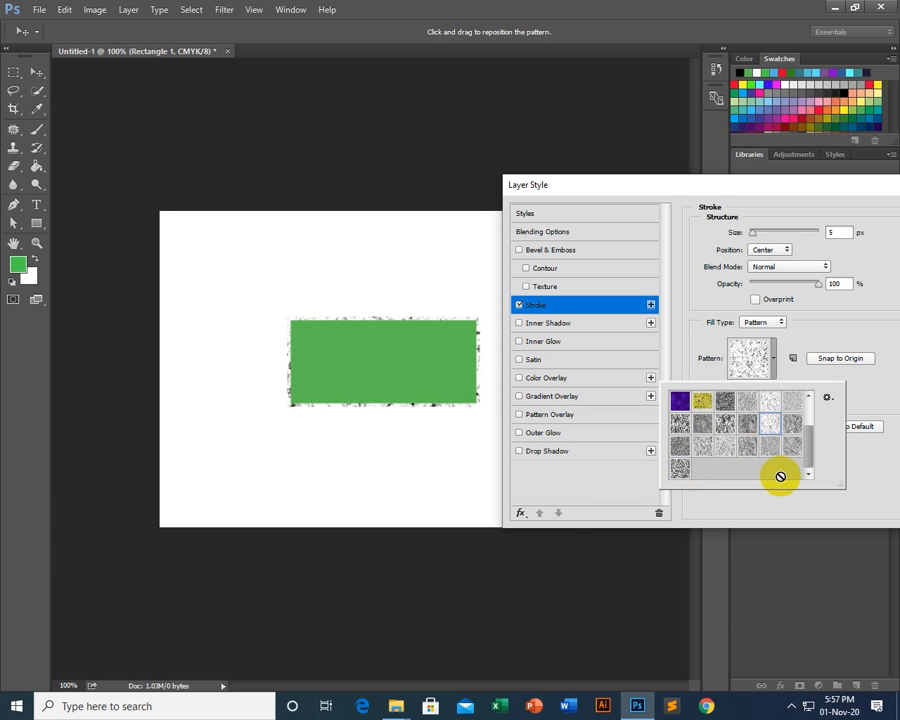
{"action": "left_click", "coordinate": [836, 319]}
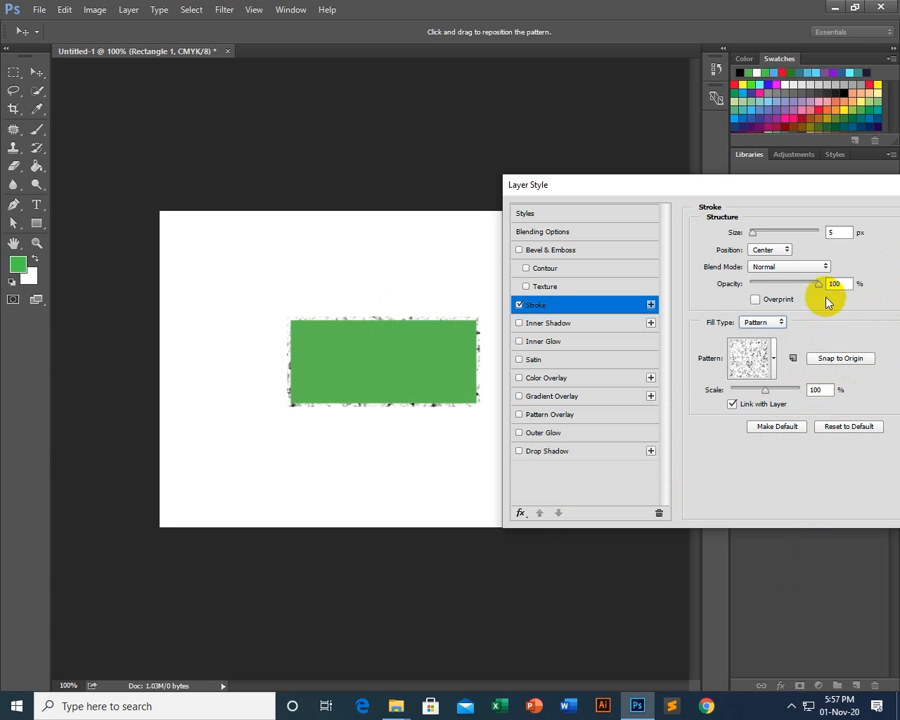
{"action": "left_click", "coordinate": [775, 360]}
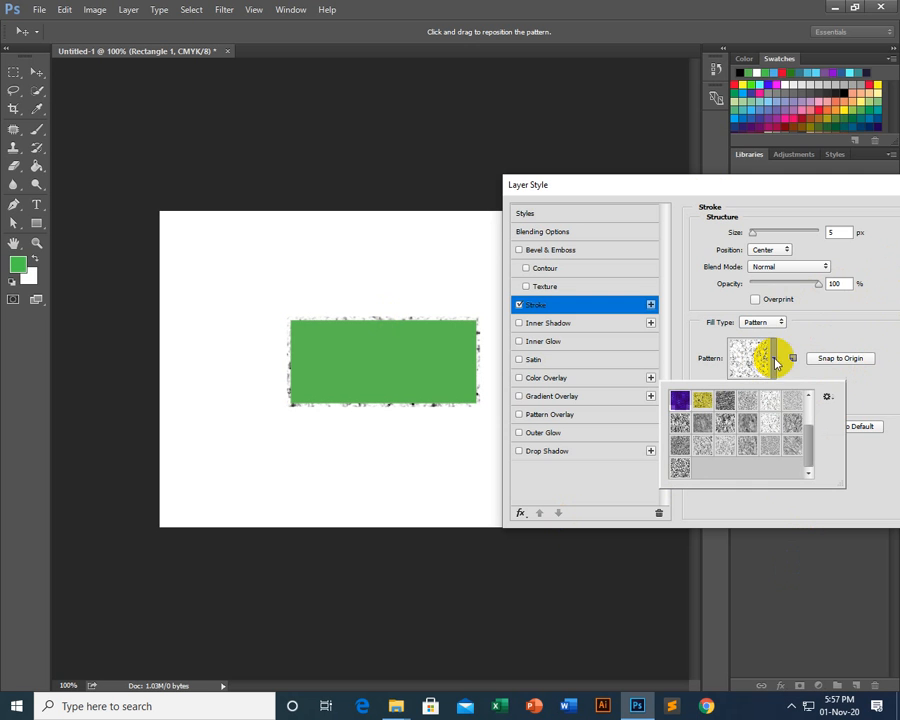
{"action": "left_click", "coordinate": [828, 399]}
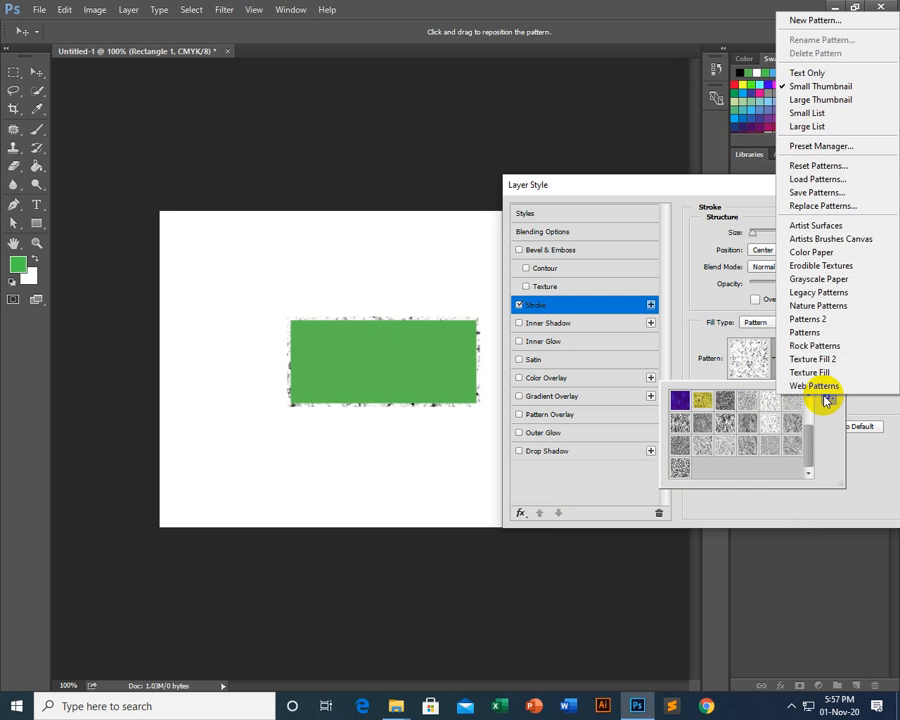
{"action": "left_click", "coordinate": [836, 182]}
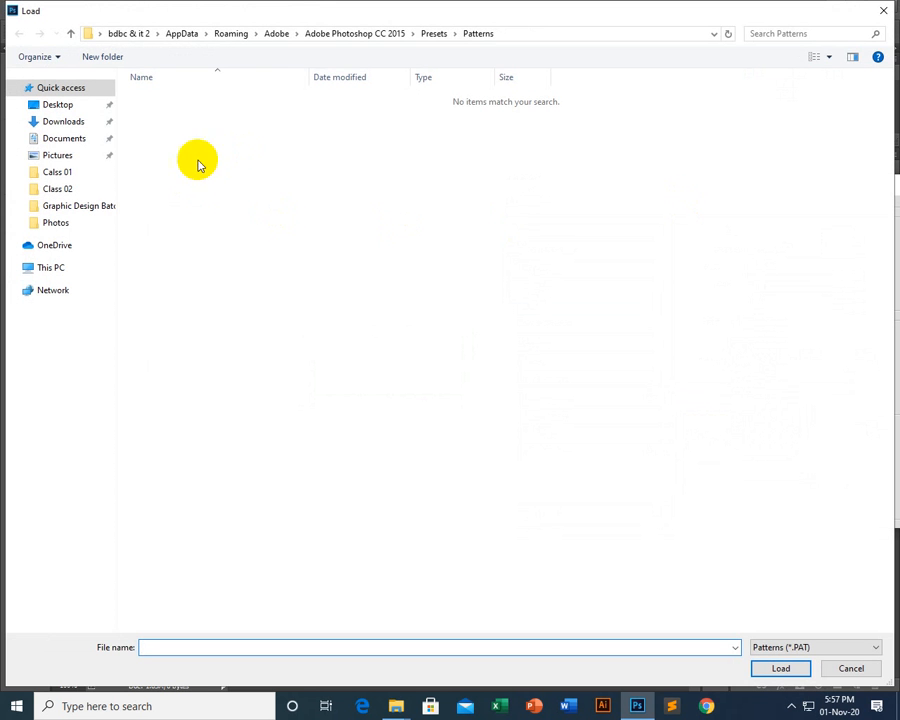
{"action": "left_click", "coordinate": [58, 169]}
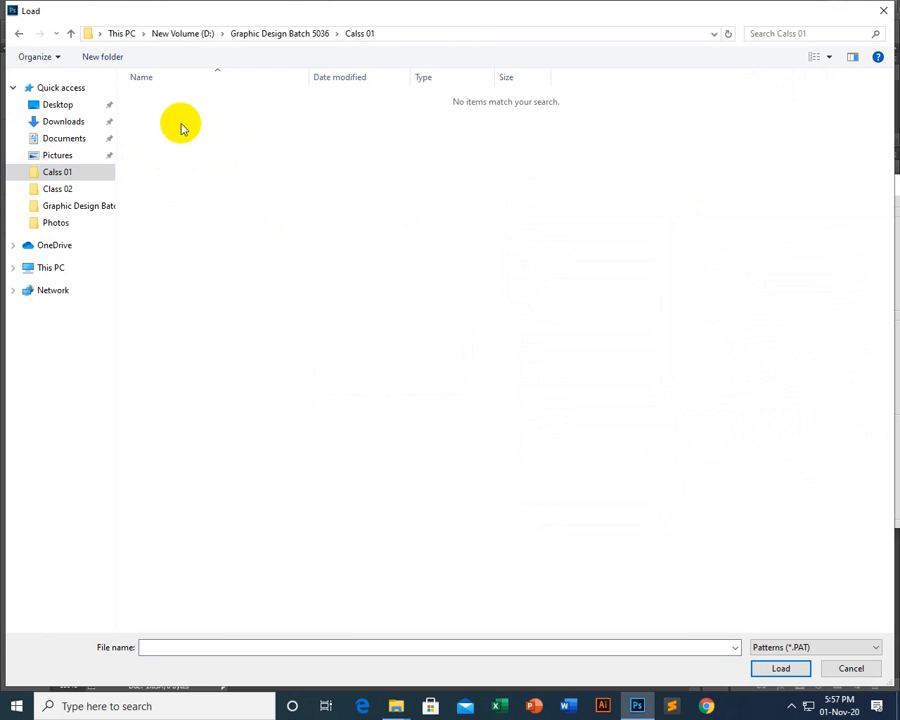
{"action": "left_click", "coordinate": [852, 669]}
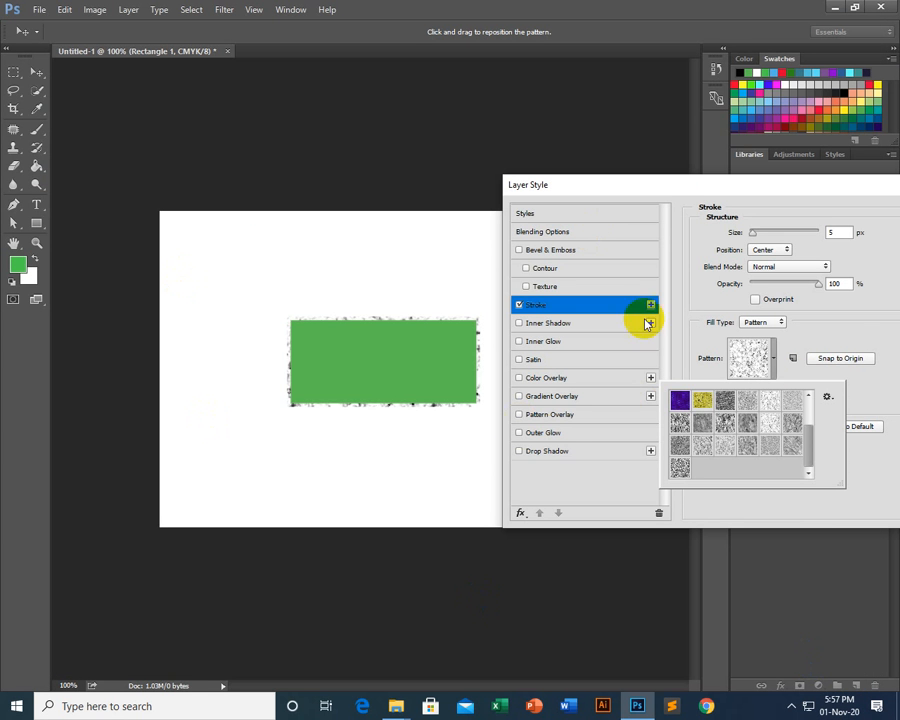
{"action": "left_click", "coordinate": [829, 317]}
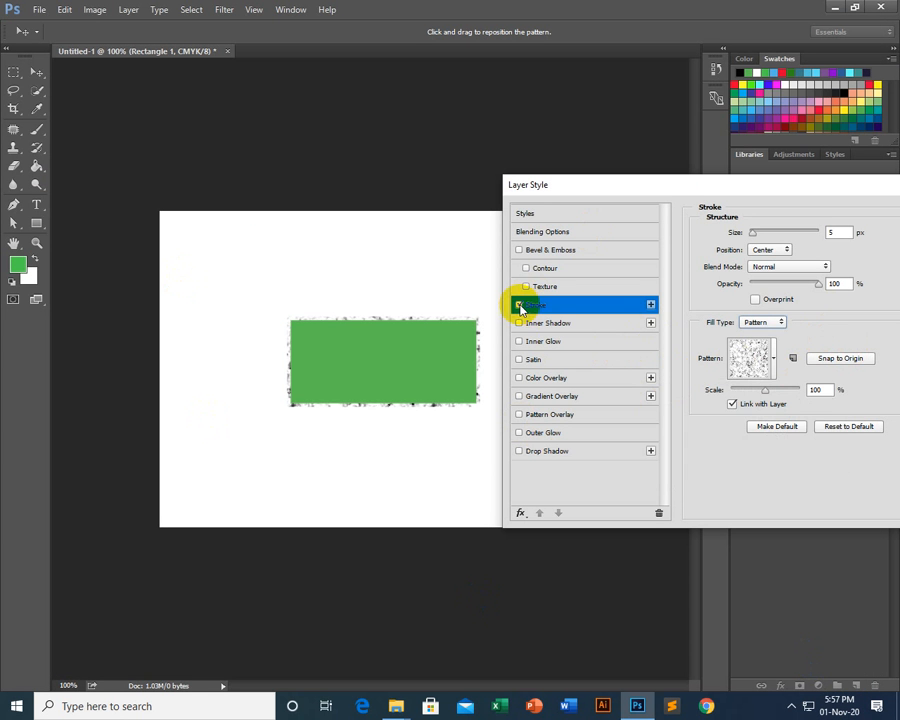
Turn off the Stroke effect and enable an Outer Glow with a light red color.
{"action": "left_click", "coordinate": [519, 305]}
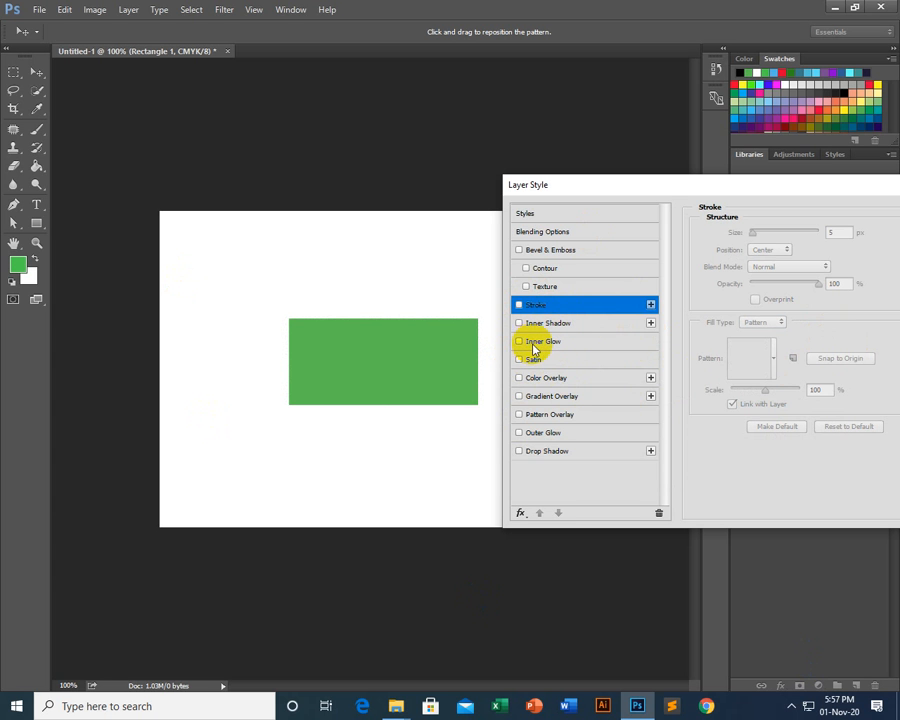
{"action": "left_click", "coordinate": [540, 435]}
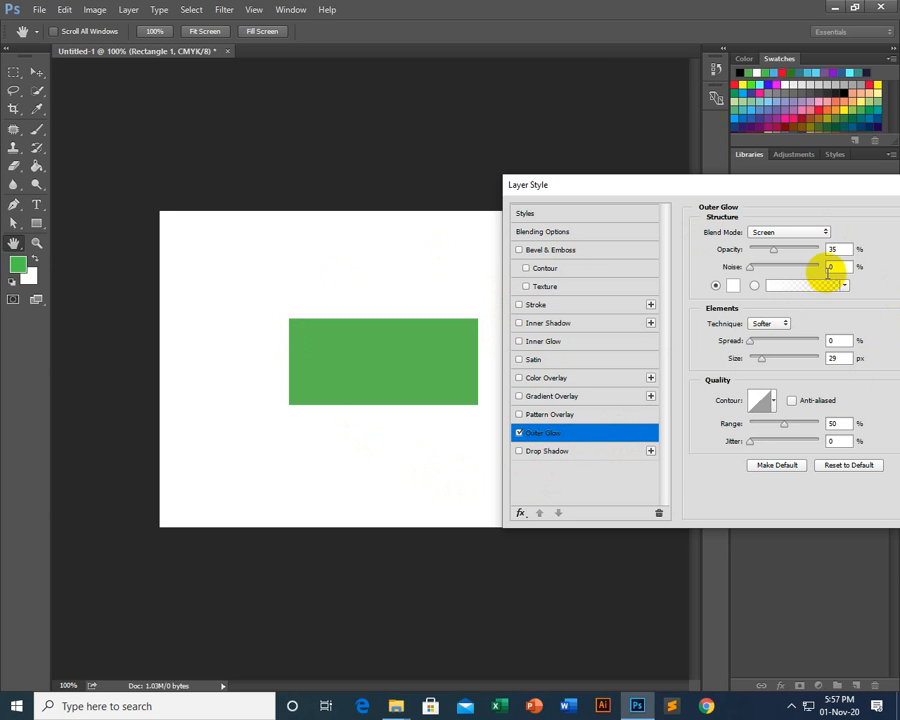
{"action": "left_click", "coordinate": [734, 287]}
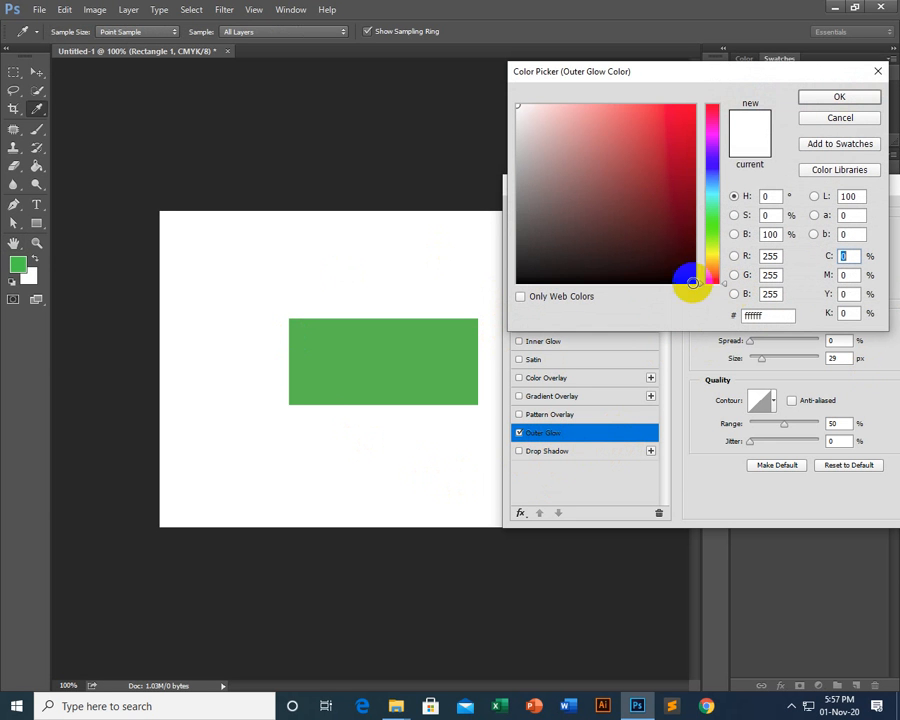
{"action": "left_click_drag", "start_coordinate": [650, 110], "coordinate": [652, 104]}
{"action": "left_click", "coordinate": [840, 96]}
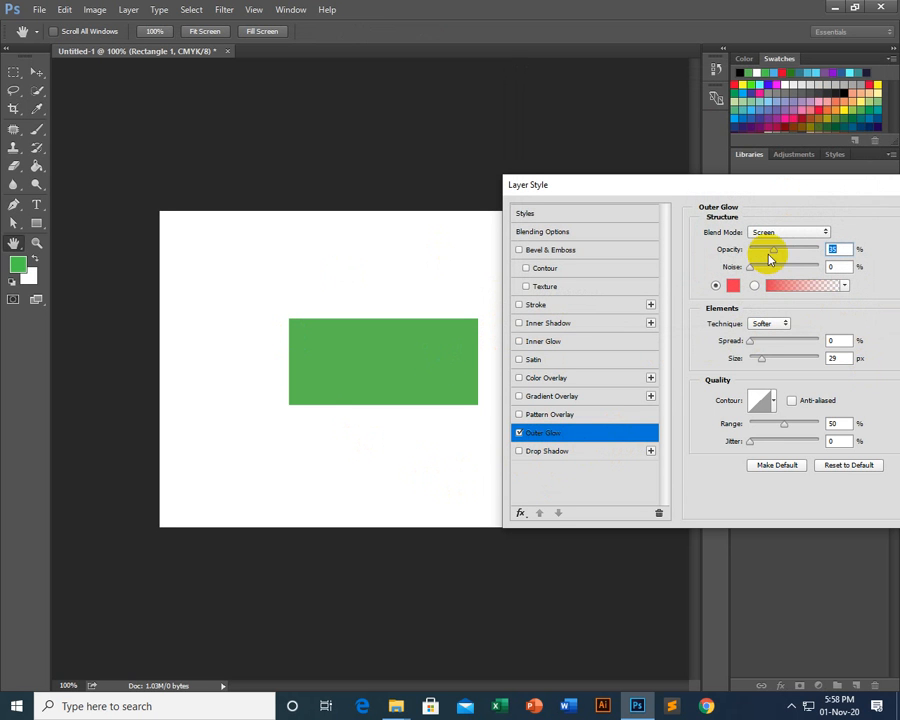
Set the outer glow's opacity to 82%, size to 51 px and blend mode to Normal.
{"action": "left_click_drag", "start_coordinate": [784, 250], "coordinate": [819, 247]}
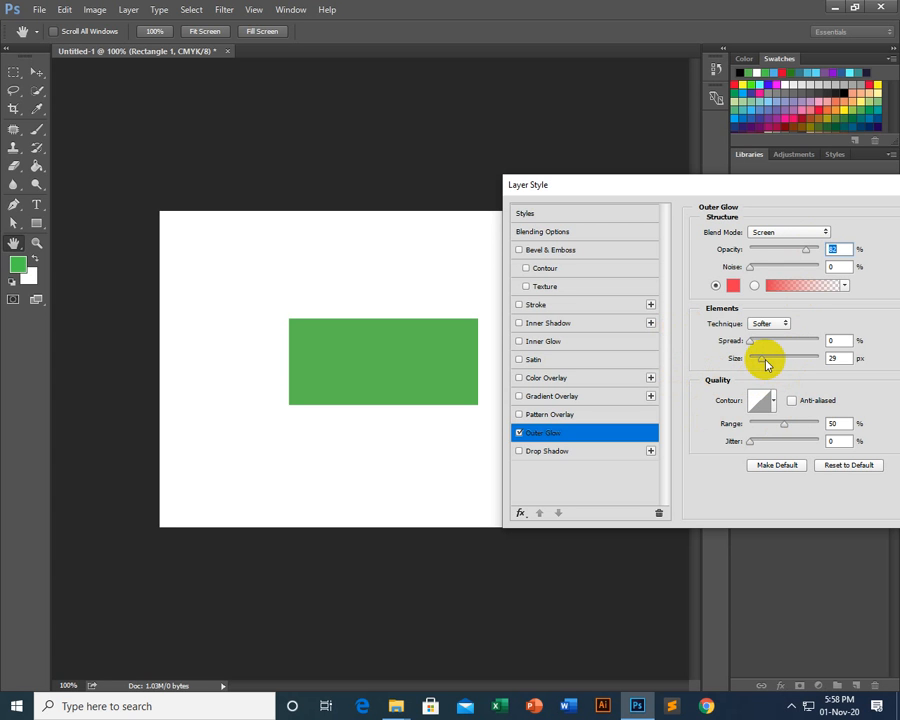
{"action": "left_click_drag", "start_coordinate": [766, 361], "coordinate": [777, 360]}
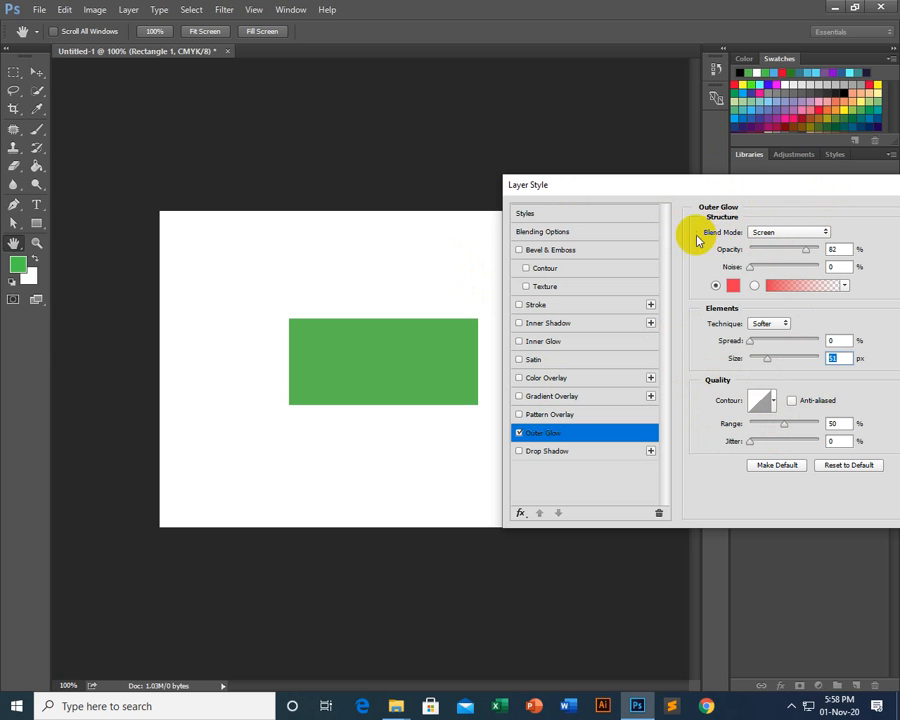
{"action": "left_click", "coordinate": [786, 238]}
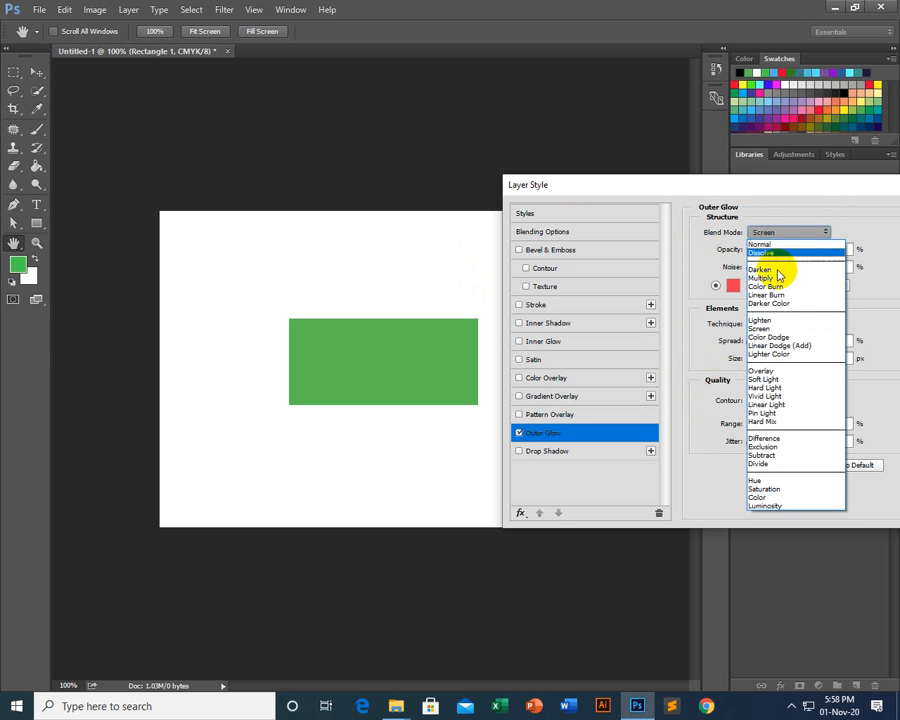
{"action": "left_click", "coordinate": [760, 245]}
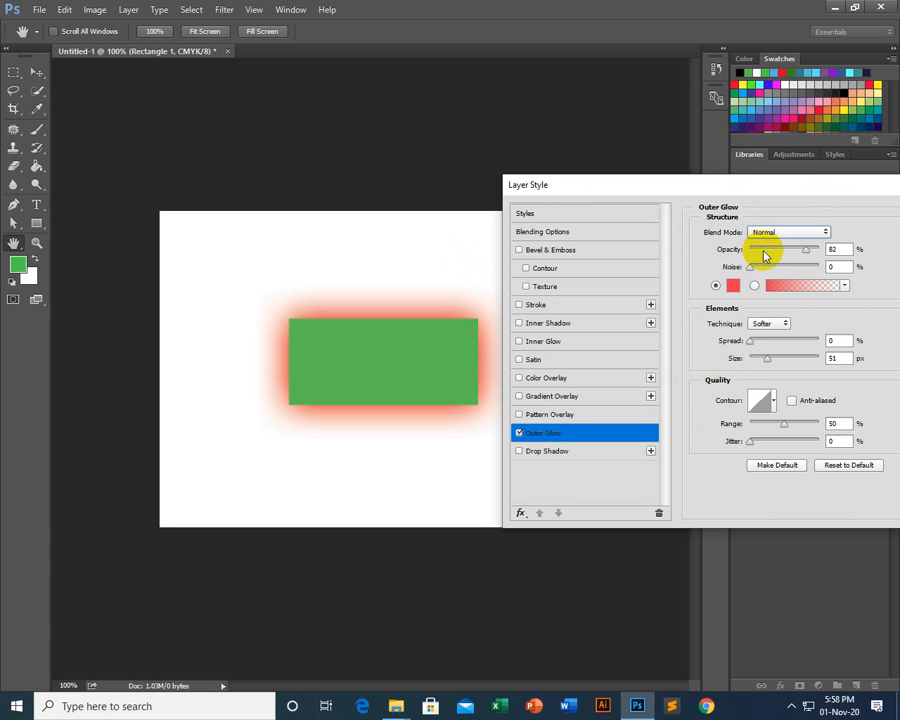
Reduce the outer glow to 38% opacity, 7% spread and 18 px size, trying the Precise technique before returning to Softer.
{"action": "left_click_drag", "start_coordinate": [813, 252], "coordinate": [776, 256]}
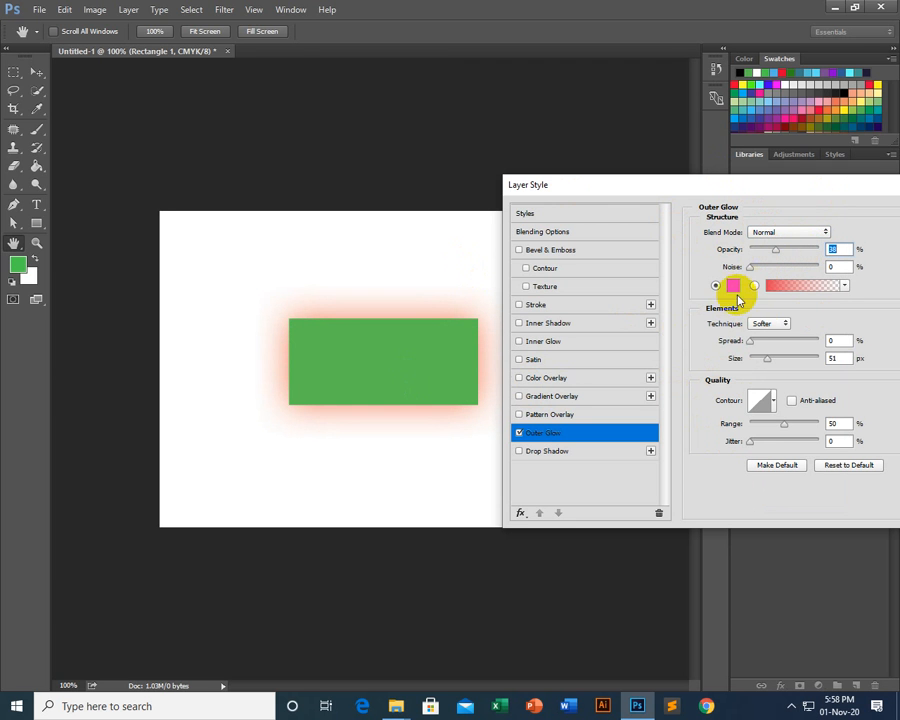
{"action": "mouse_move", "coordinate": [762, 357]}
{"action": "left_mouse_down"}
{"action": "mouse_move", "coordinate": [753, 360]}
{"action": "mouse_move", "coordinate": [763, 340]}
{"action": "mouse_move", "coordinate": [757, 356]}
{"action": "left_mouse_up"}
{"action": "left_click", "coordinate": [763, 324]}
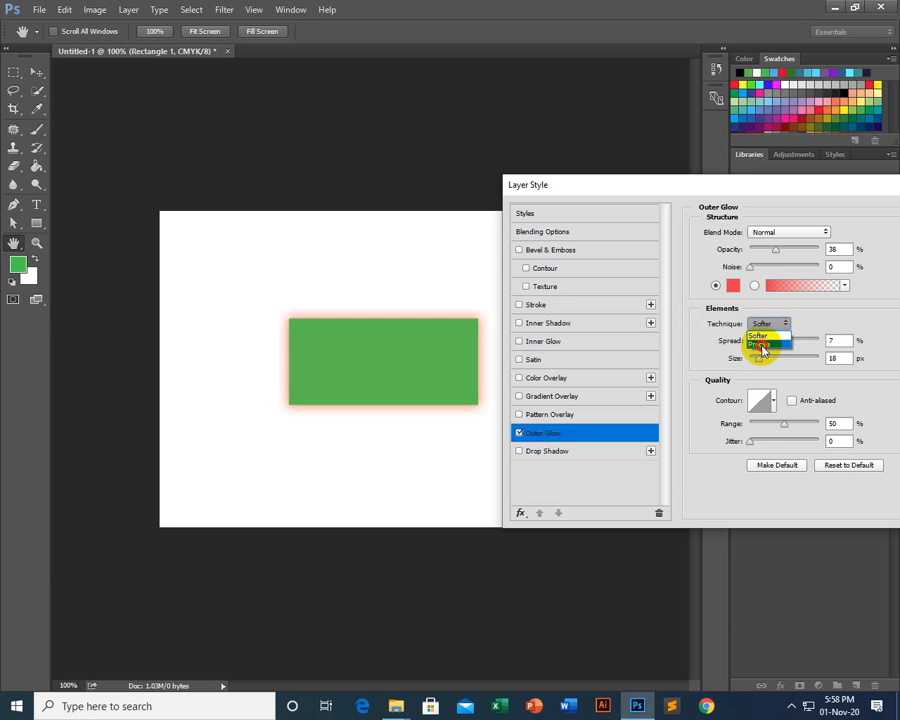
{"action": "left_click", "coordinate": [762, 345]}
{"action": "left_click", "coordinate": [771, 324]}
{"action": "left_click", "coordinate": [767, 337]}
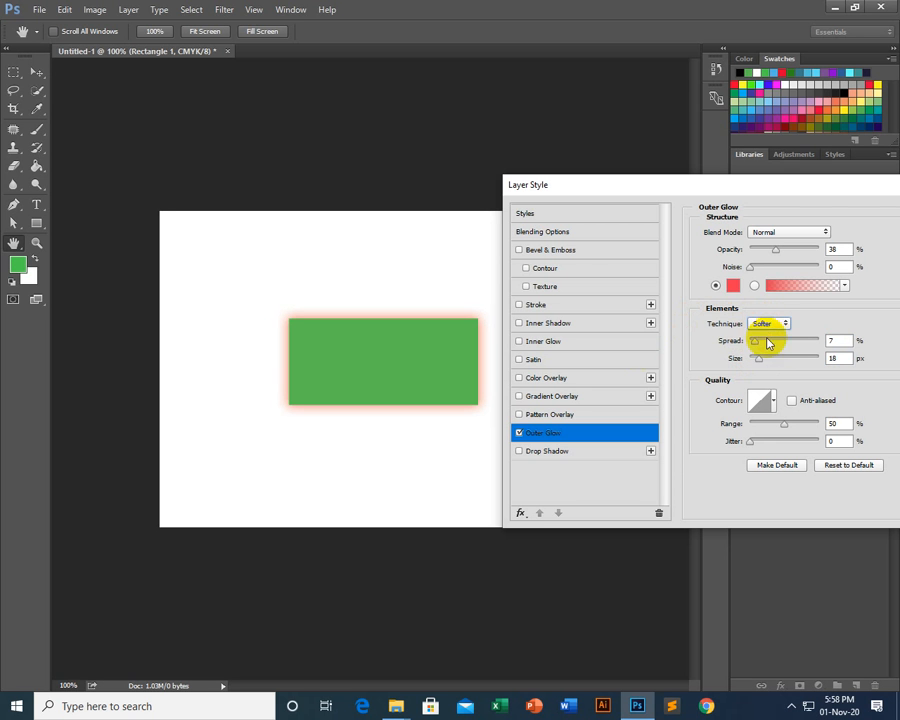
Change the outer glow's color to light purple #9380e7 and its size to 13 px.
{"action": "left_click", "coordinate": [736, 288]}
{"action": "left_click", "coordinate": [706, 160]}
{"action": "left_click", "coordinate": [627, 126]}
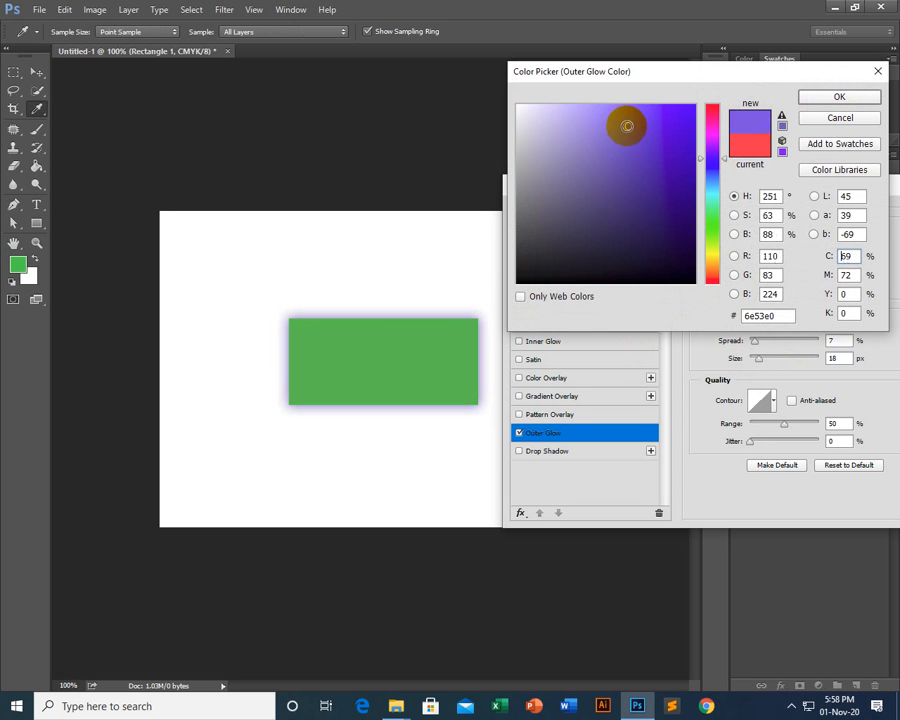
{"action": "left_click", "coordinate": [587, 124]}
{"action": "left_click", "coordinate": [608, 134]}
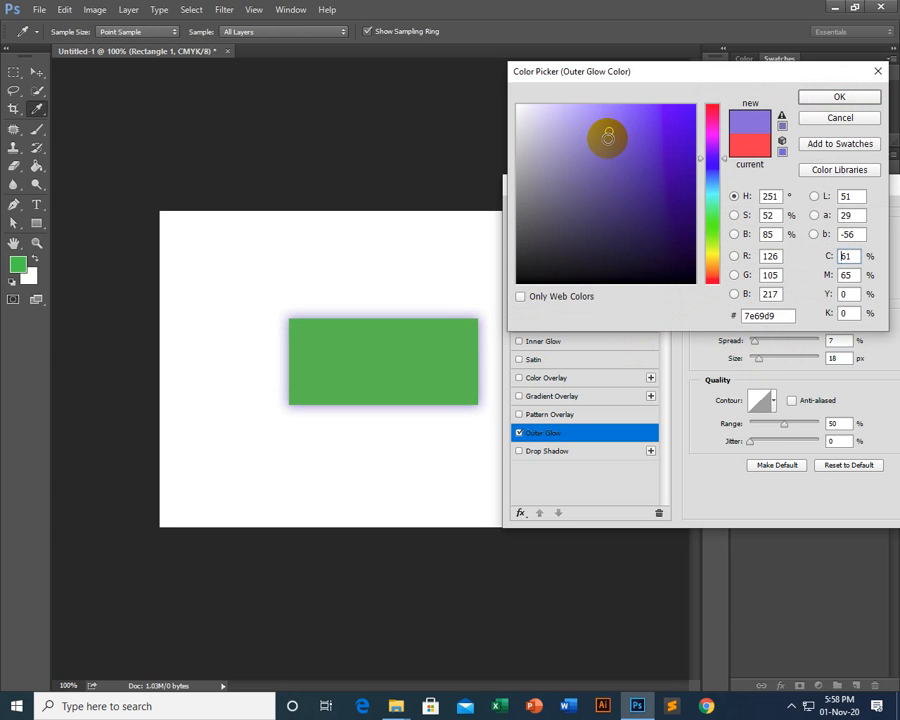
{"action": "left_click", "coordinate": [582, 116]}
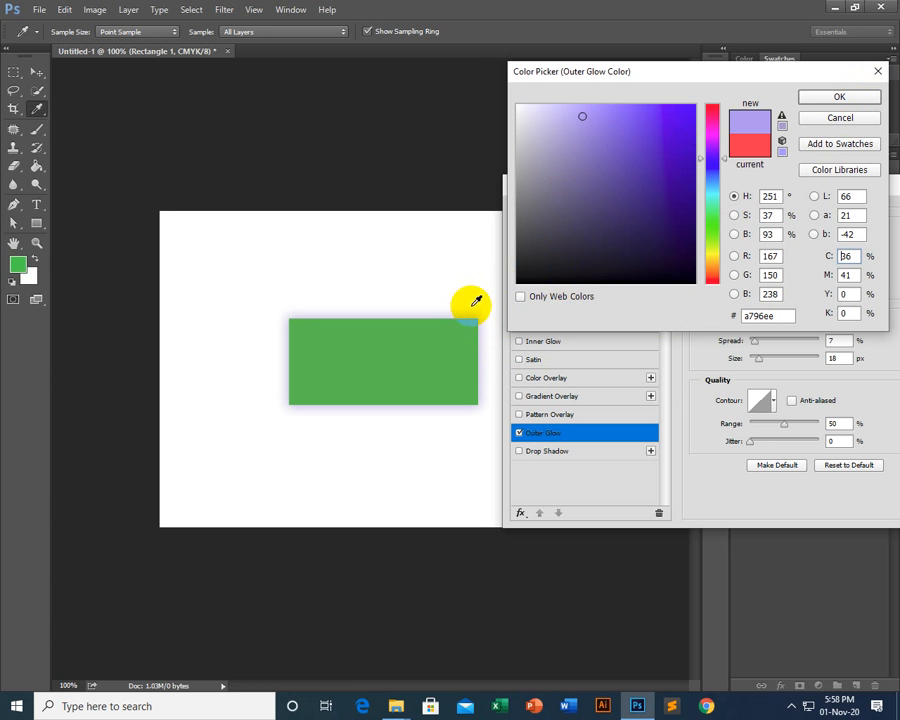
{"action": "left_click", "coordinate": [621, 123]}
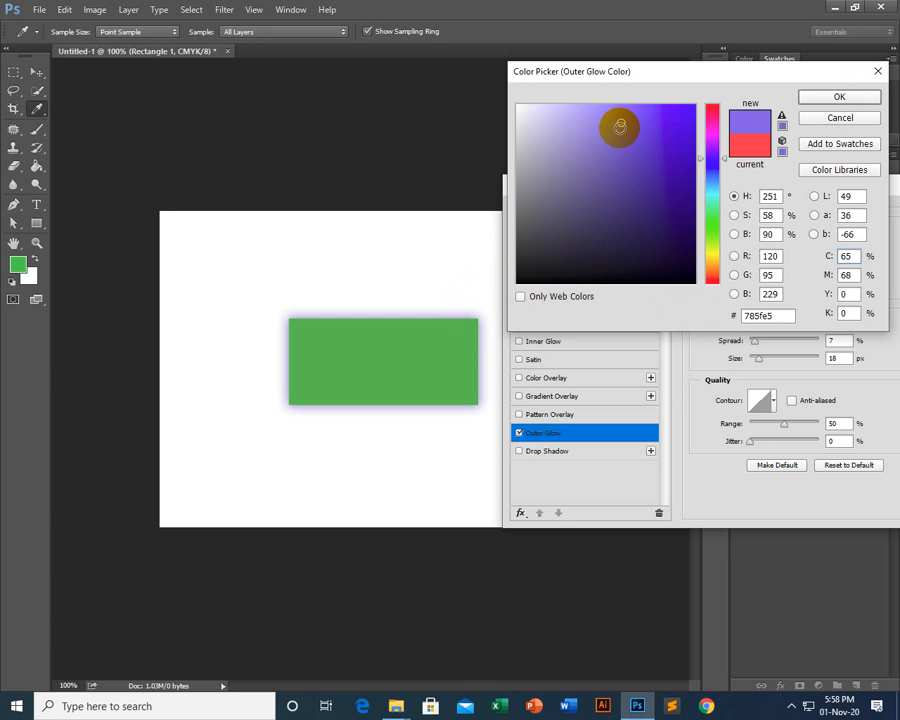
{"action": "left_click", "coordinate": [596, 121]}
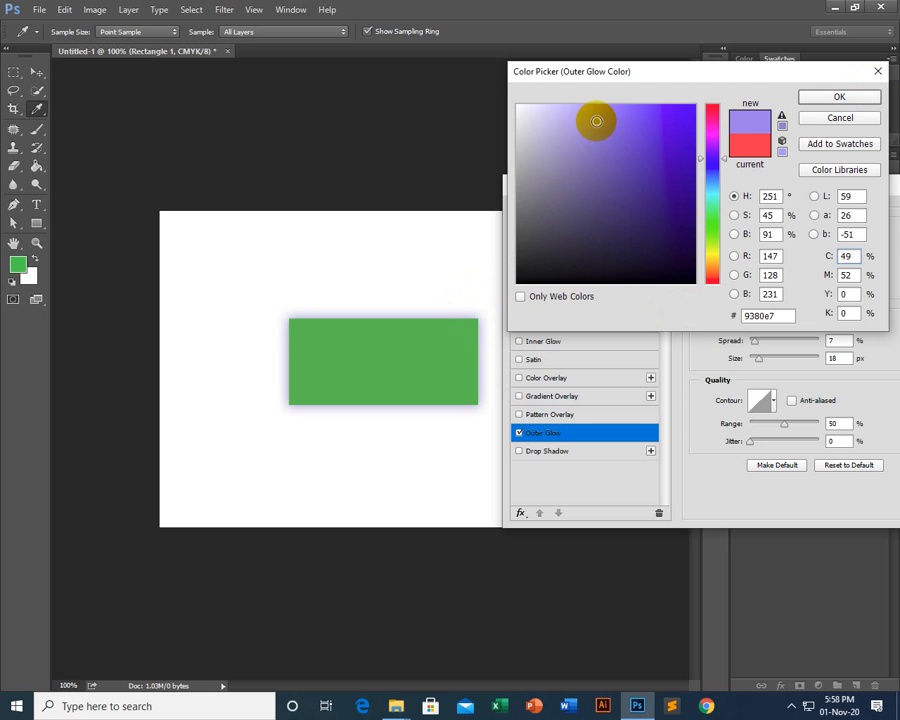
{"action": "left_click", "coordinate": [839, 96]}
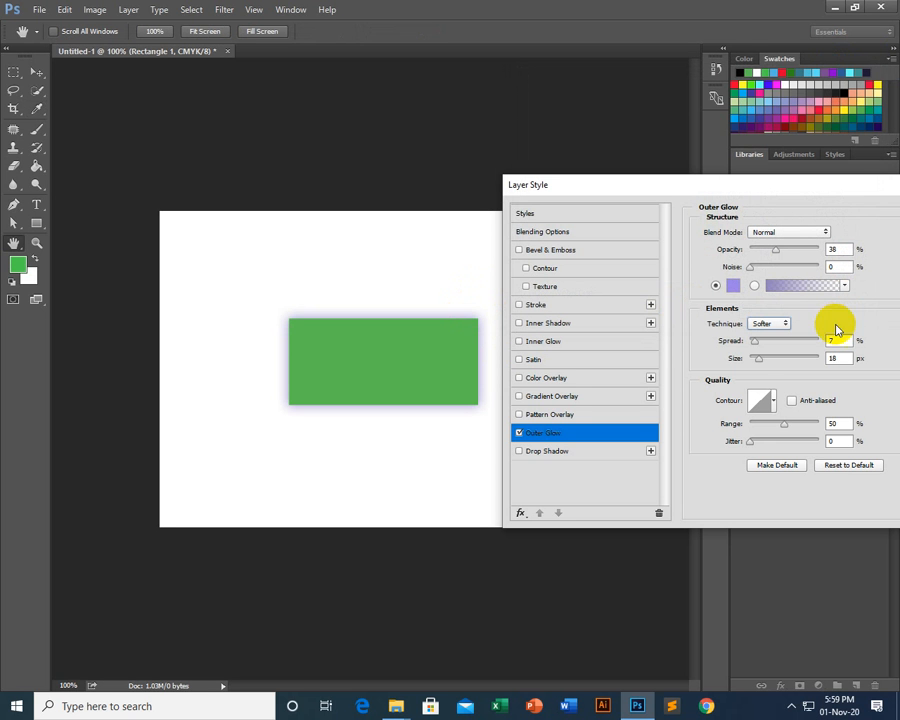
{"action": "left_click_drag", "start_coordinate": [757, 361], "coordinate": [755, 362]}
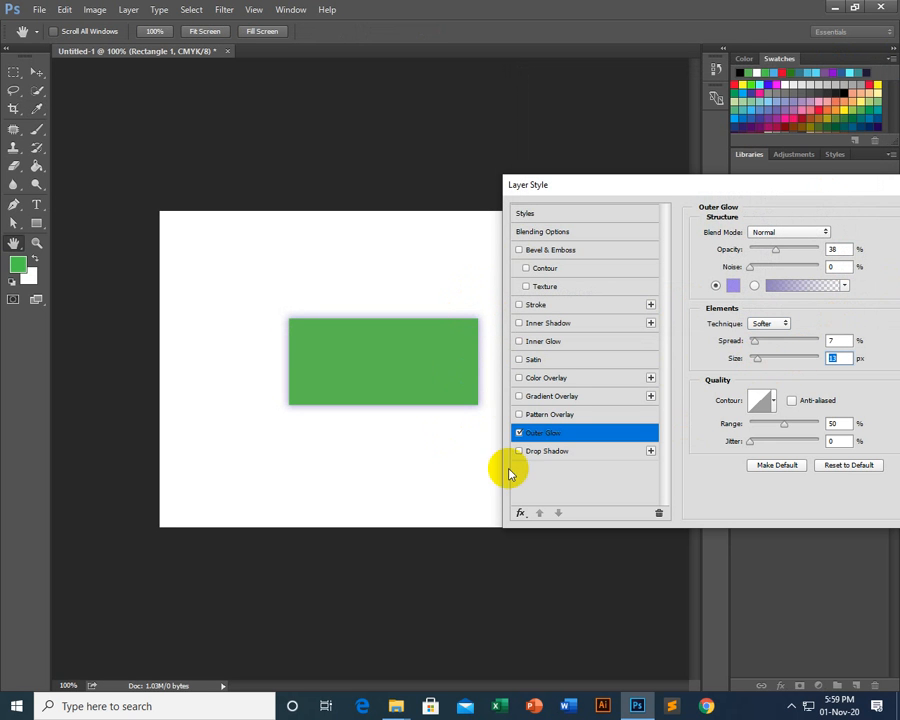
Turn off the Outer Glow and enable an Inner Glow with the Normal blend mode.
{"action": "left_click", "coordinate": [519, 434]}
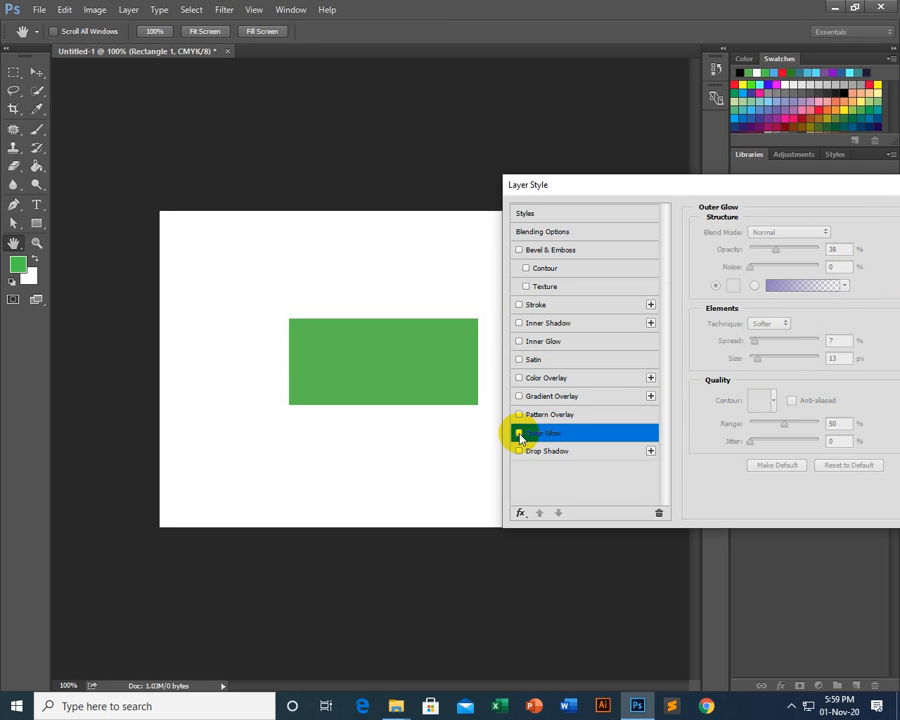
{"action": "left_click", "coordinate": [542, 342]}
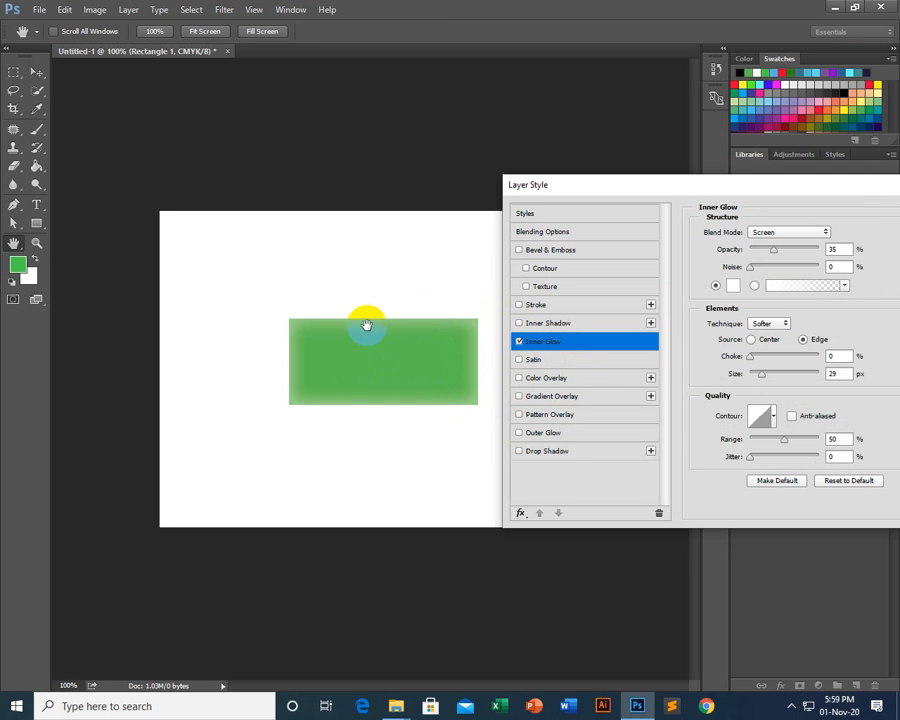
{"action": "left_click", "coordinate": [788, 228]}
{"action": "left_click", "coordinate": [771, 244]}
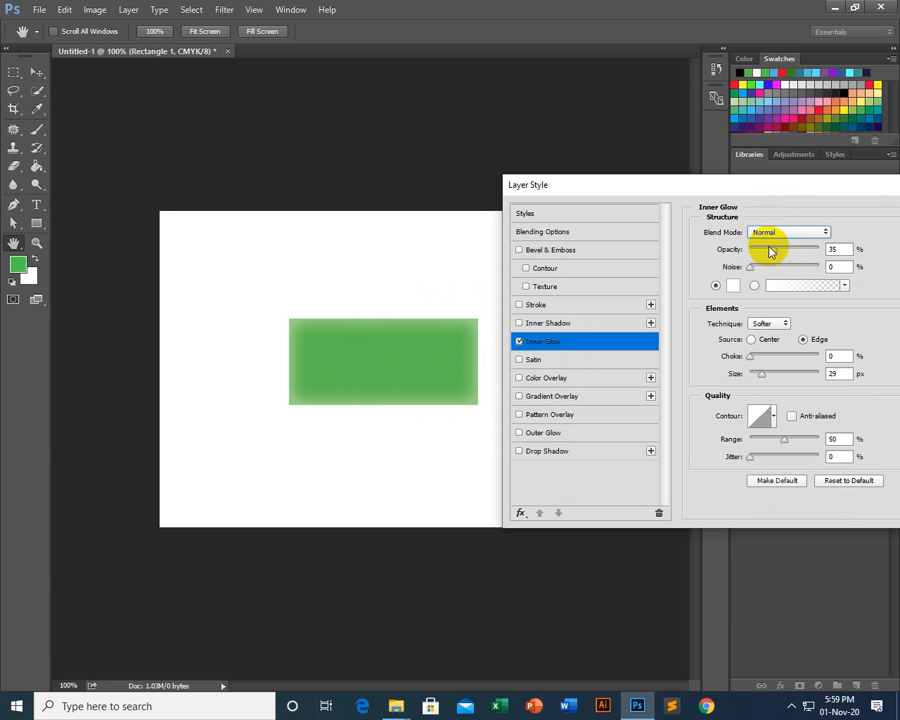
Raise the inner glow's opacity to nearly full and change its color to dark red #520e0e.
{"action": "left_click_drag", "start_coordinate": [776, 252], "coordinate": [818, 250]}
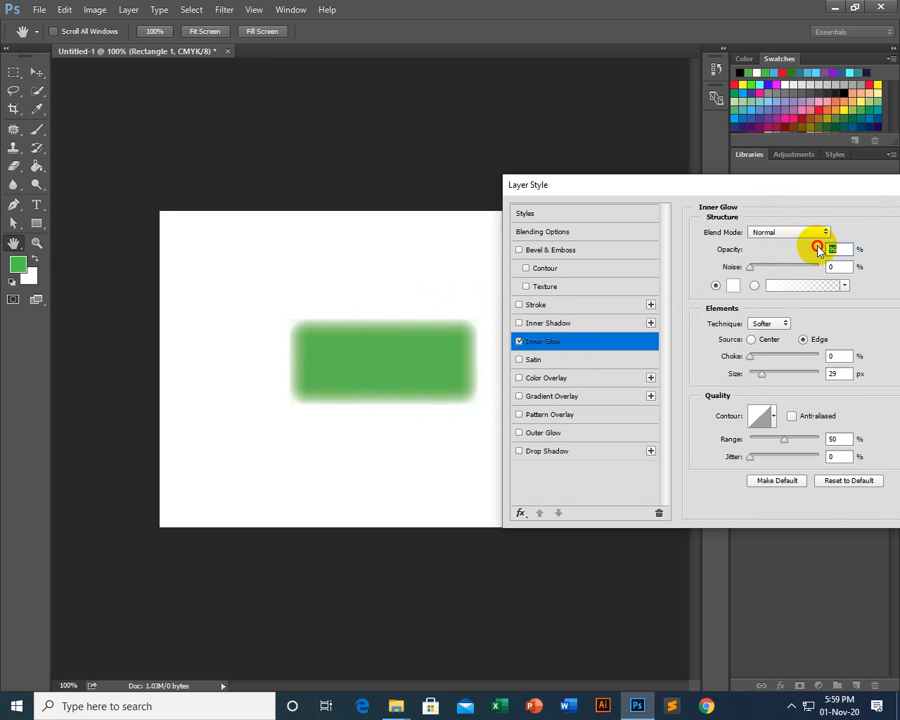
{"action": "left_click", "coordinate": [729, 285]}
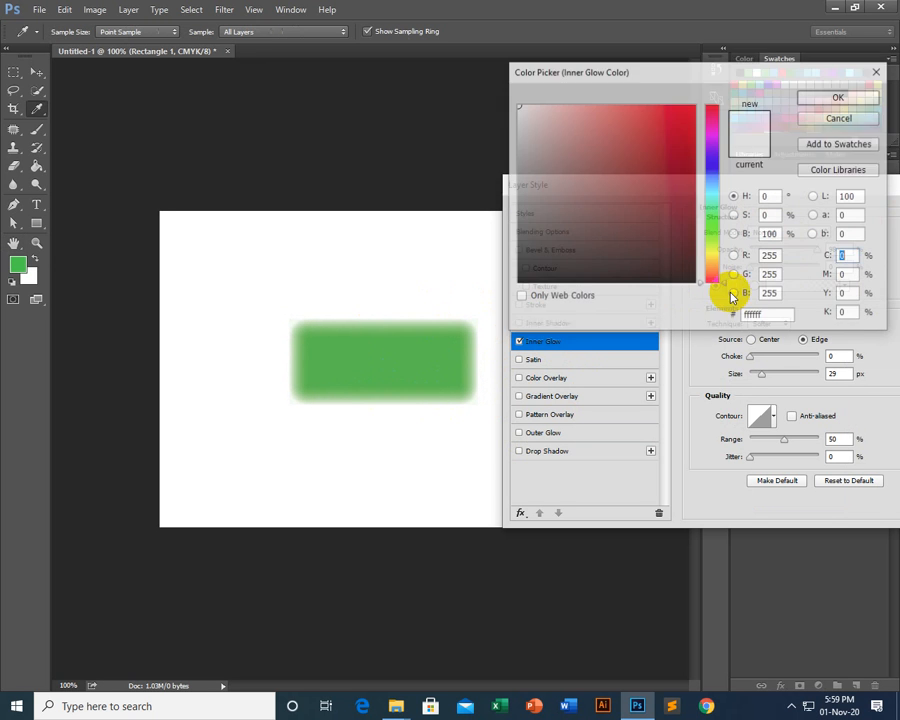
{"action": "left_click_drag", "start_coordinate": [633, 135], "coordinate": [666, 226]}
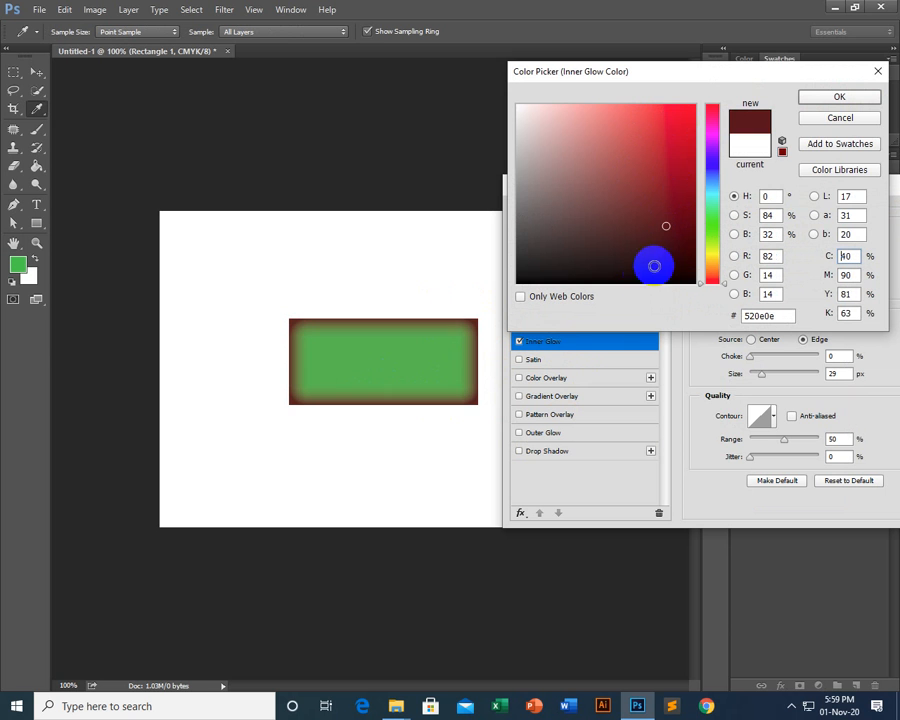
{"action": "left_click", "coordinate": [840, 97]}
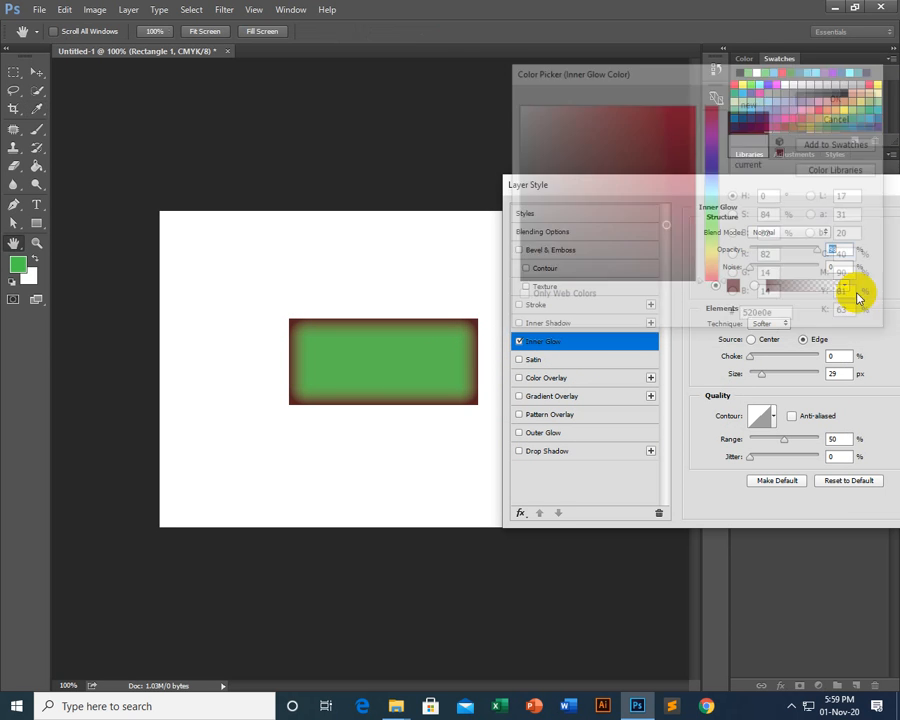
Lower the inner glow's opacity to 34% and turn off the Inner Glow effect.
{"action": "left_click", "coordinate": [816, 250]}
{"action": "left_click_drag", "start_coordinate": [816, 250], "coordinate": [772, 253]}
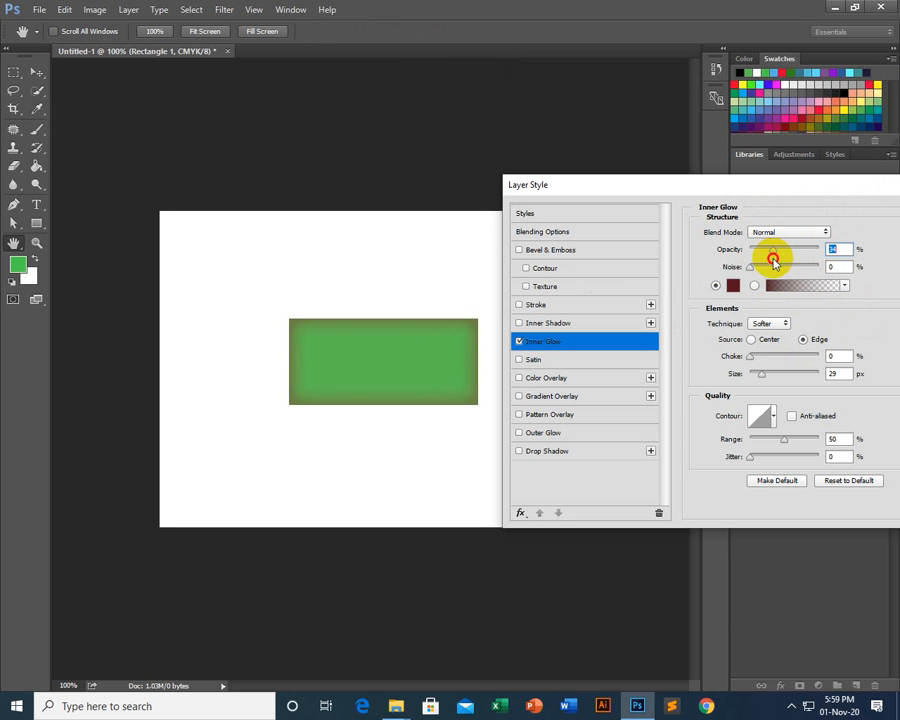
{"action": "left_click", "coordinate": [518, 342]}
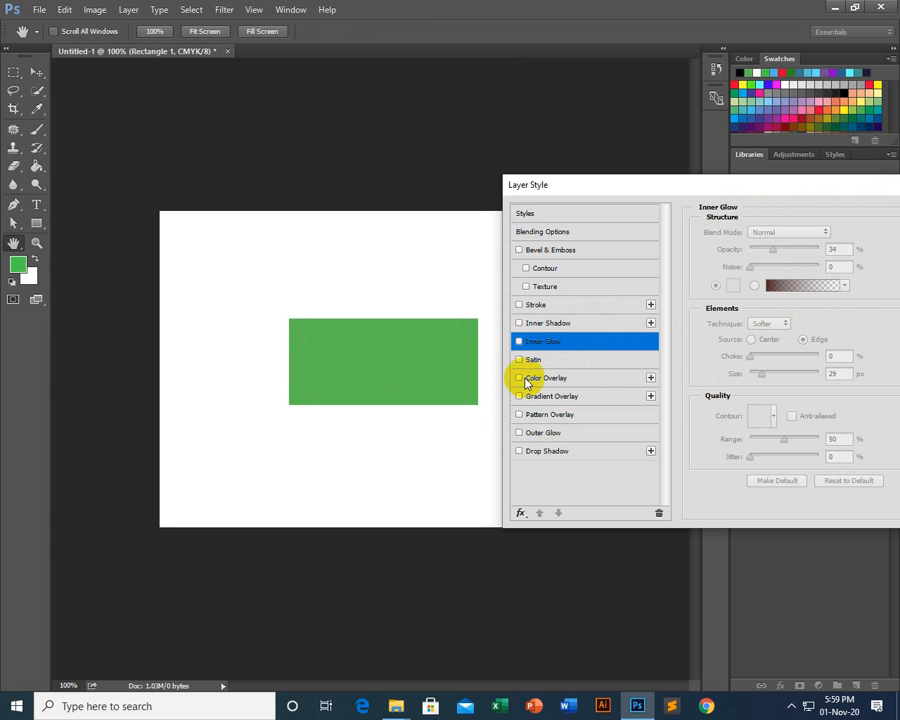
Enable the Satin effect on the rectangle with 47% opacity and the Normal blend mode.
{"action": "left_click", "coordinate": [548, 362]}
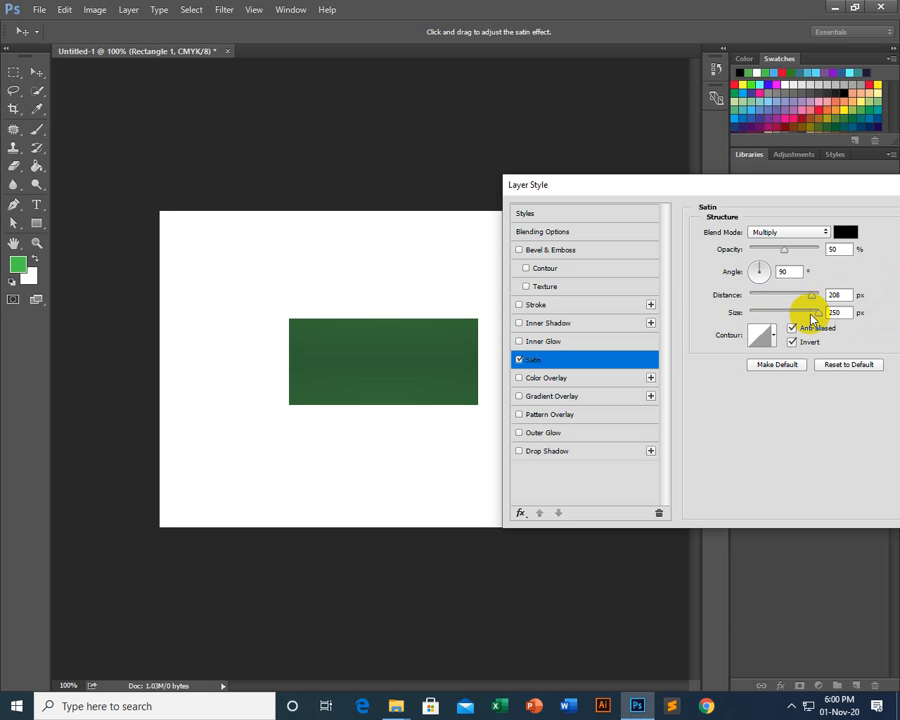
{"action": "mouse_move", "coordinate": [783, 248]}
{"action": "left_mouse_down"}
{"action": "mouse_move", "coordinate": [792, 245]}
{"action": "mouse_move", "coordinate": [784, 250]}
{"action": "left_mouse_up"}
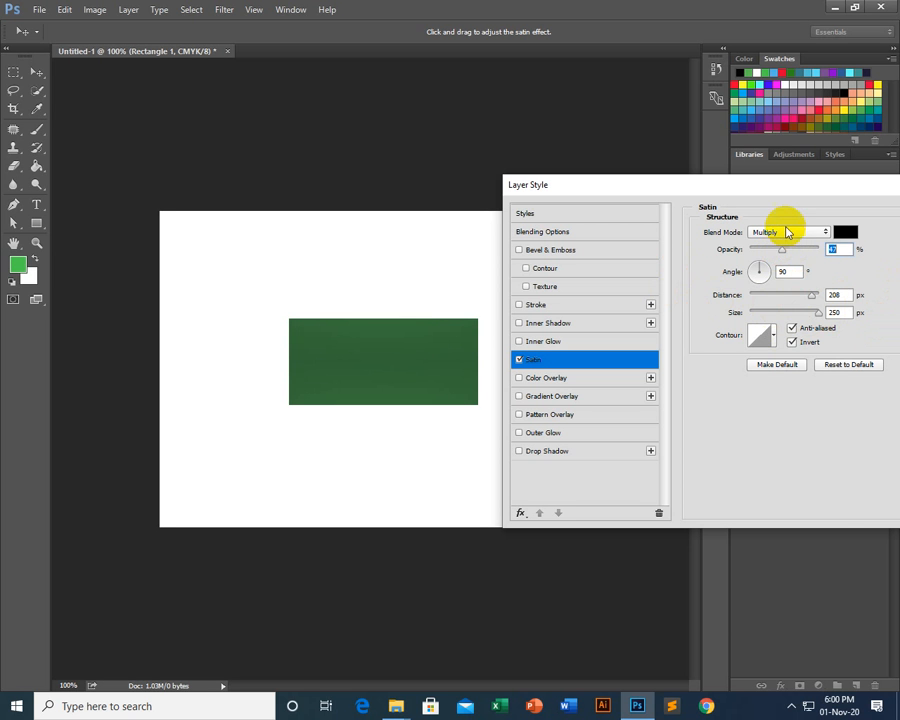
{"action": "left_click", "coordinate": [780, 232]}
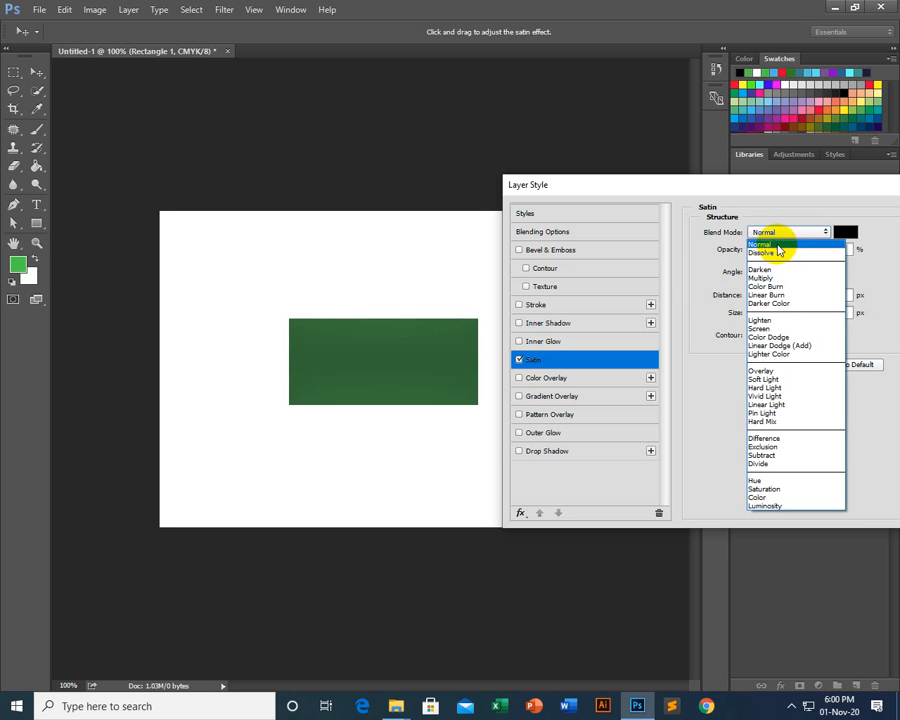
{"action": "left_click", "coordinate": [778, 244]}
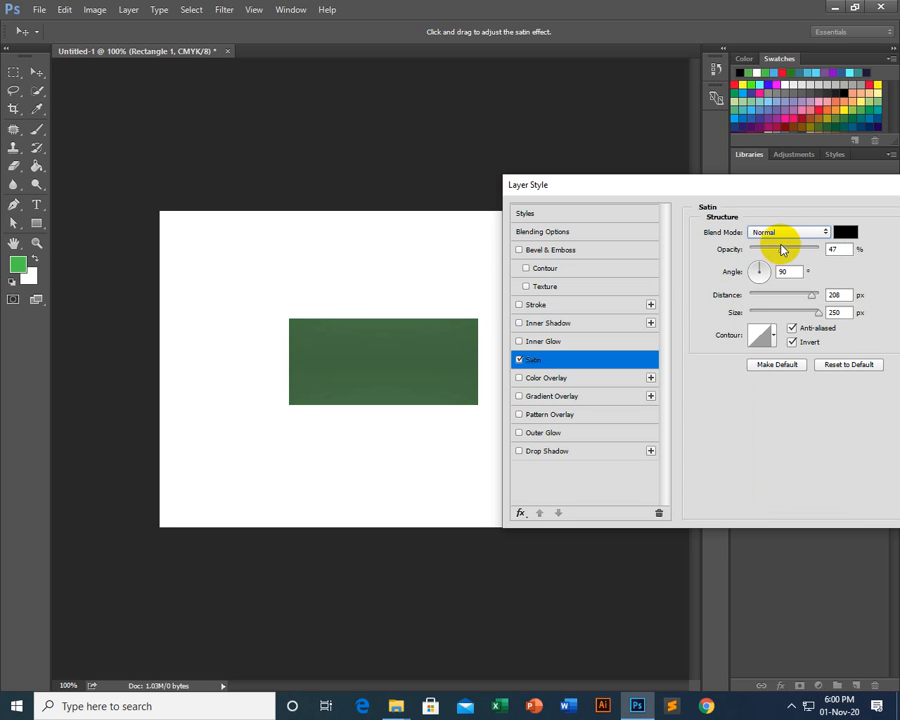
Enable Bevel & Emboss alongside Satin and lower the satin's opacity to 28%, toggling Satin to compare the look.
{"action": "left_click", "coordinate": [551, 252]}
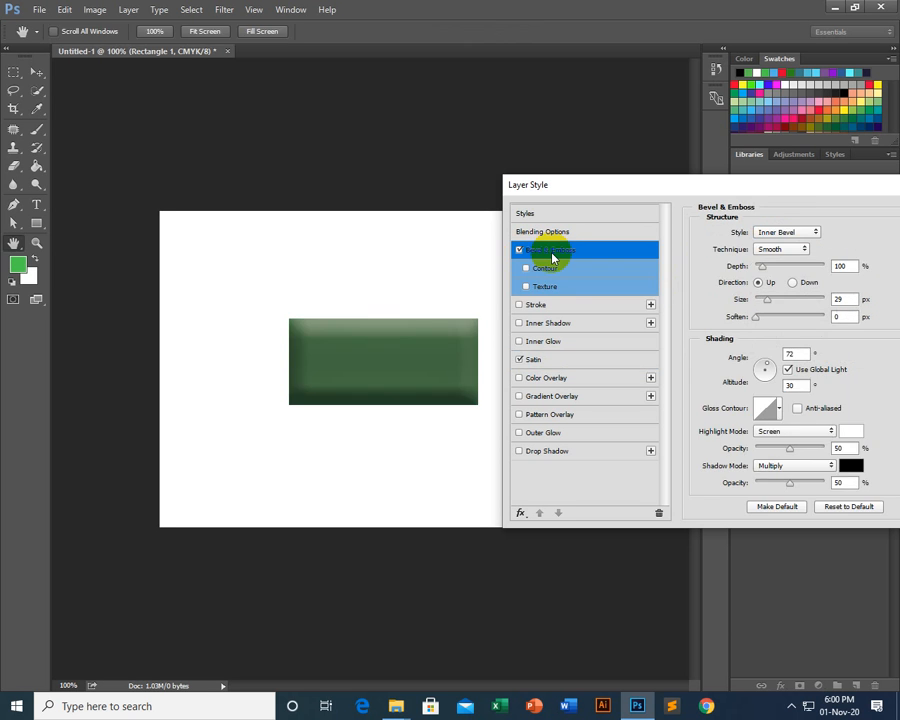
{"action": "left_click", "coordinate": [545, 360]}
{"action": "left_click", "coordinate": [518, 360]}
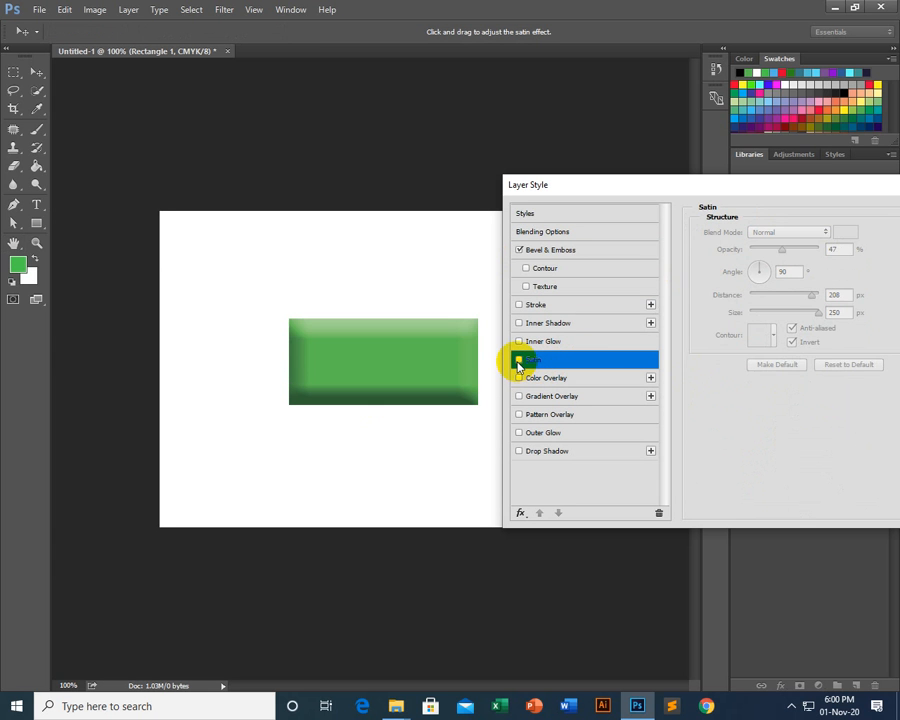
{"action": "left_click", "coordinate": [518, 362]}
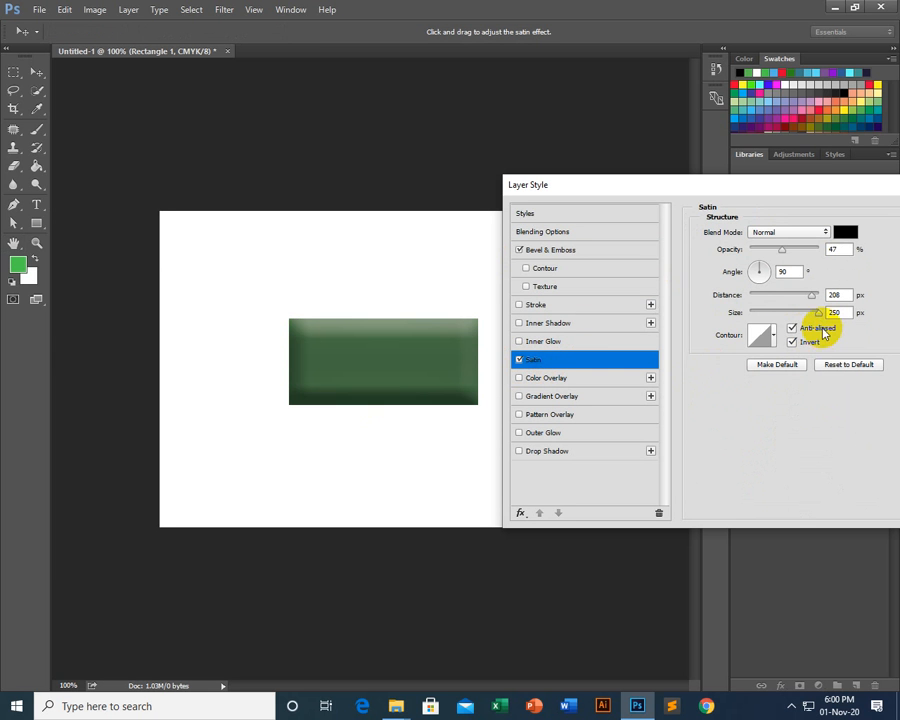
{"action": "mouse_move", "coordinate": [782, 250]}
{"action": "left_mouse_down"}
{"action": "mouse_move", "coordinate": [756, 248]}
{"action": "mouse_move", "coordinate": [766, 251]}
{"action": "left_mouse_up"}
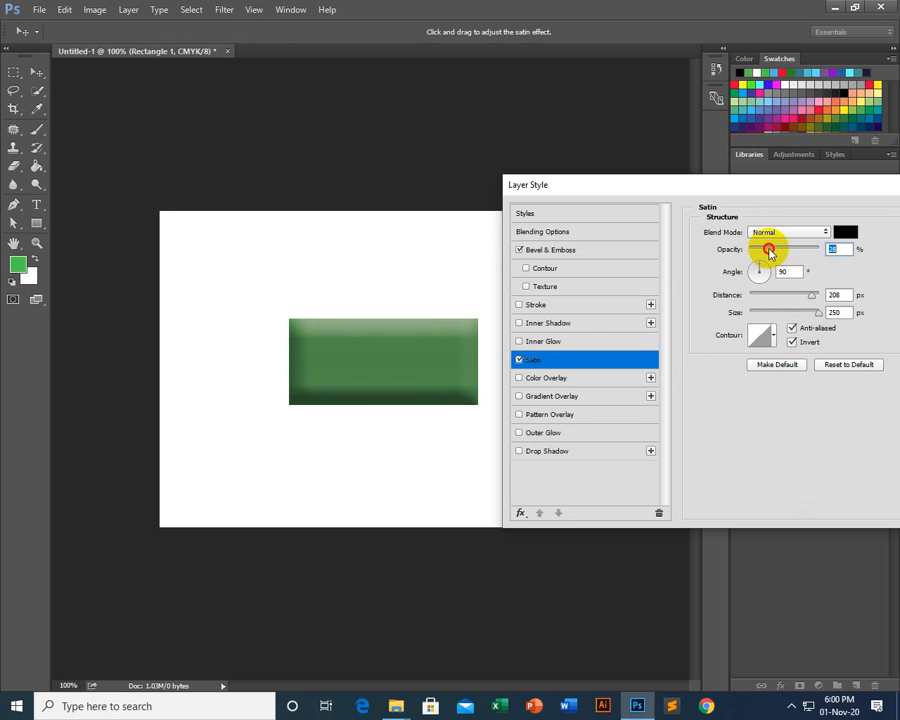
{"action": "left_click", "coordinate": [518, 361]}
{"action": "left_click", "coordinate": [518, 361]}
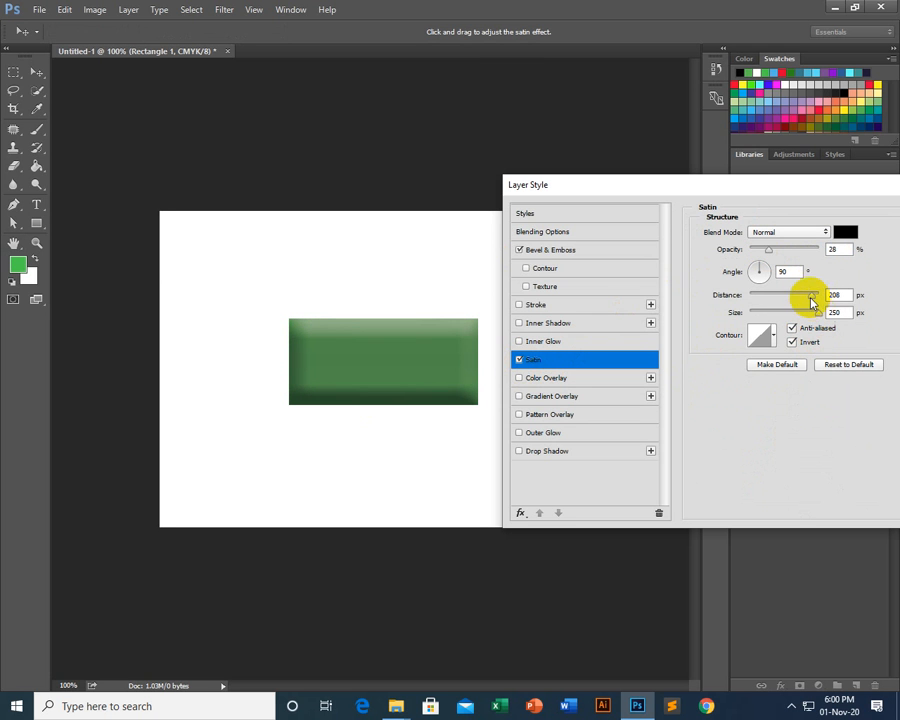
Set the satin's size to 226 px and distance to 159 px, and try contour presets before choosing Cone.
{"action": "mouse_move", "coordinate": [813, 315]}
{"action": "left_mouse_down"}
{"action": "mouse_move", "coordinate": [760, 316]}
{"action": "mouse_move", "coordinate": [807, 322]}
{"action": "mouse_move", "coordinate": [776, 294]}
{"action": "mouse_move", "coordinate": [800, 296]}
{"action": "left_mouse_up"}
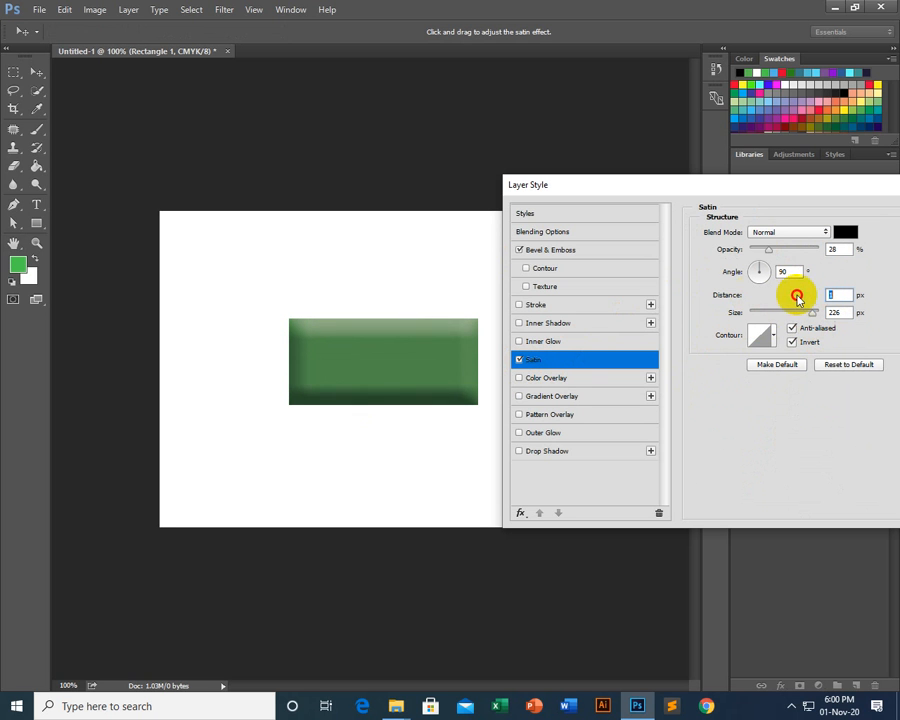
{"action": "left_click", "coordinate": [774, 341]}
{"action": "left_click", "coordinate": [756, 389]}
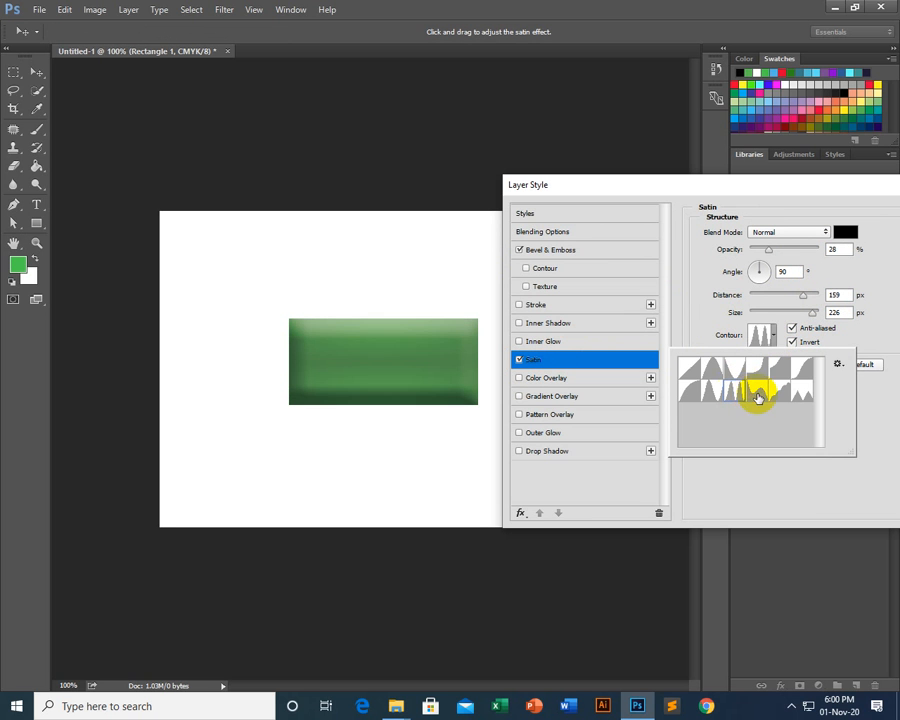
{"action": "left_click", "coordinate": [709, 379]}
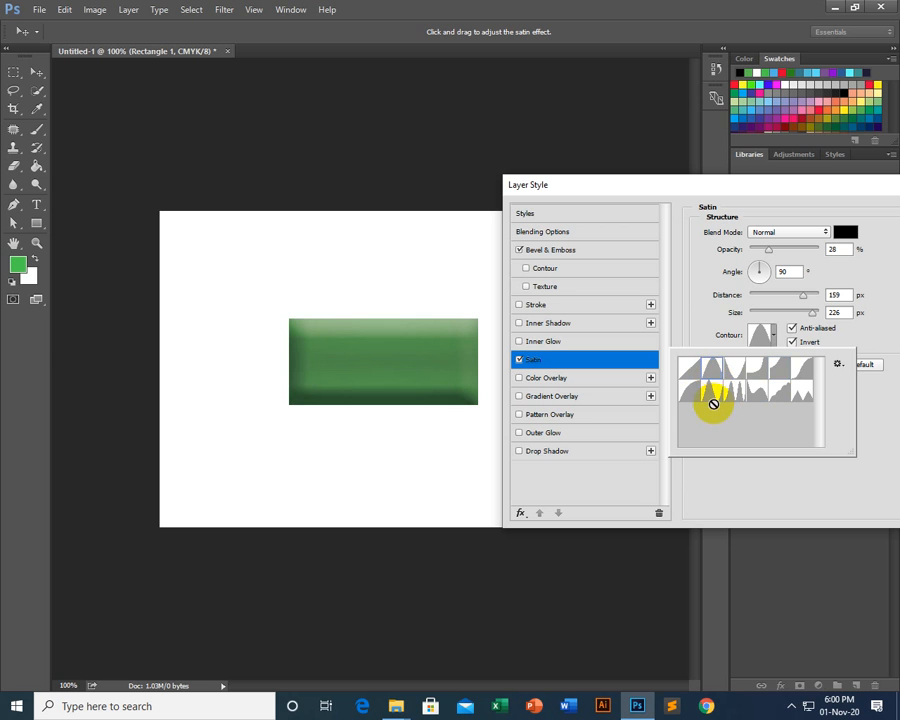
{"action": "left_click", "coordinate": [864, 342]}
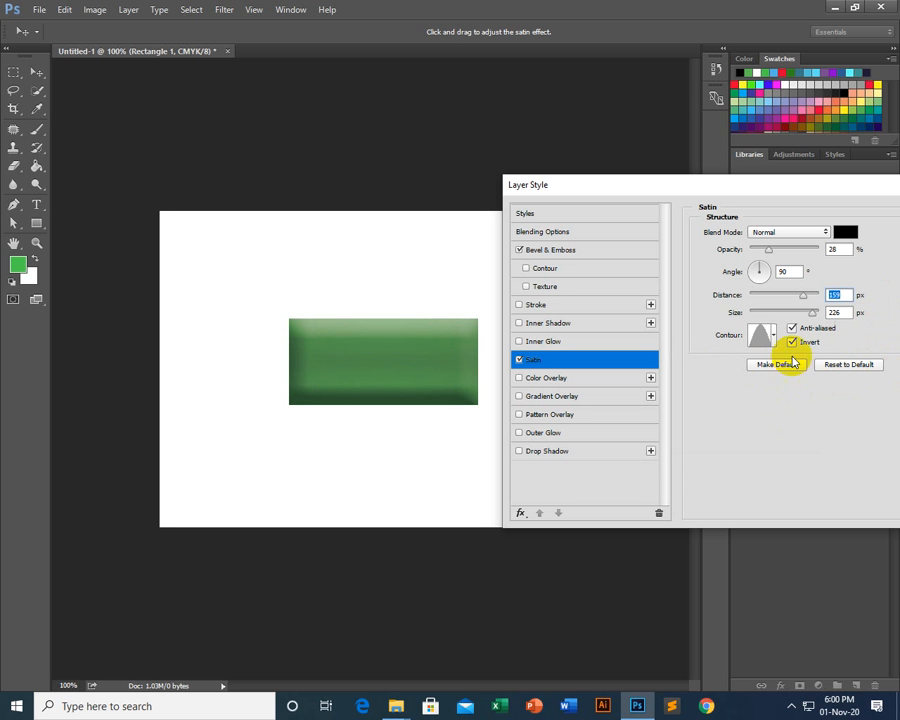
Set the satin's opacity to 53% and angle to -96°, and turn off Bevel & Emboss after comparing with it on.
{"action": "mouse_move", "coordinate": [766, 252]}
{"action": "left_mouse_down"}
{"action": "mouse_move", "coordinate": [795, 248]}
{"action": "mouse_move", "coordinate": [755, 274]}
{"action": "left_mouse_up"}
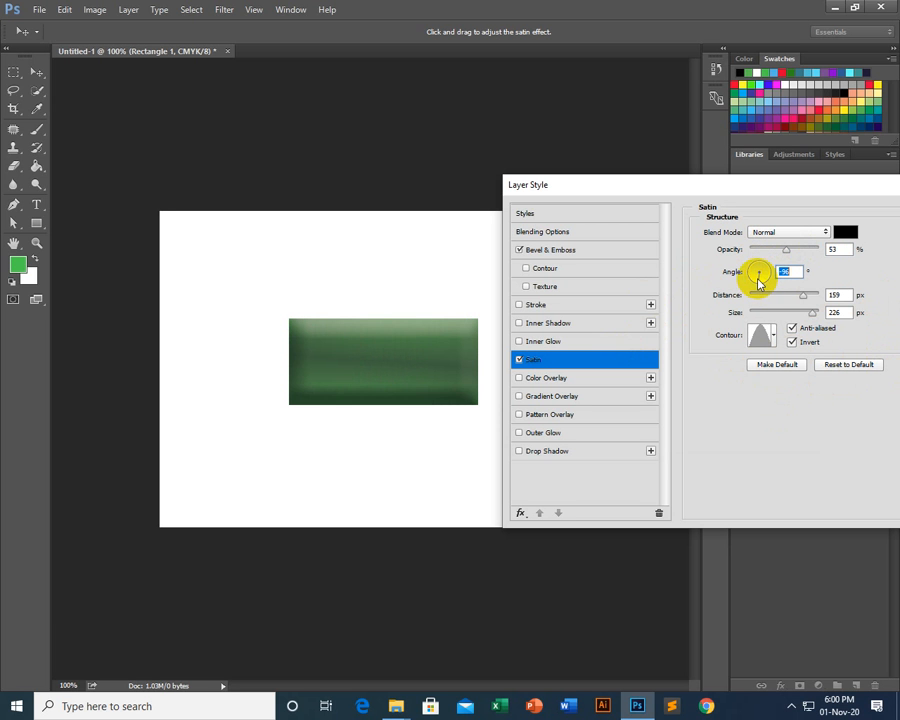
{"action": "left_click", "coordinate": [519, 250]}
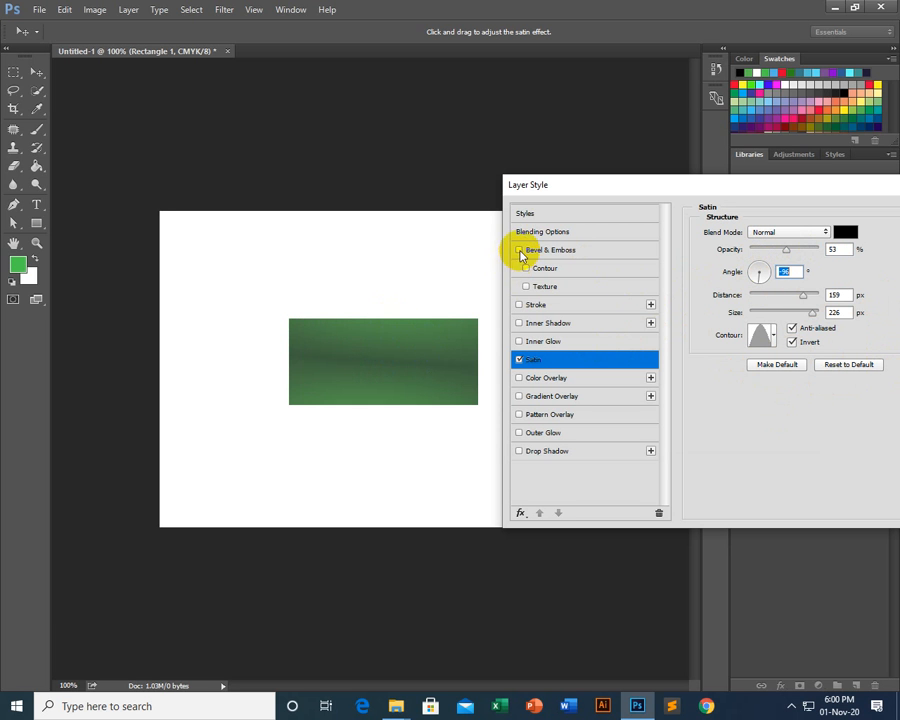
{"action": "left_click", "coordinate": [519, 250]}
{"action": "left_click", "coordinate": [519, 250]}
{"action": "left_click", "coordinate": [519, 250]}
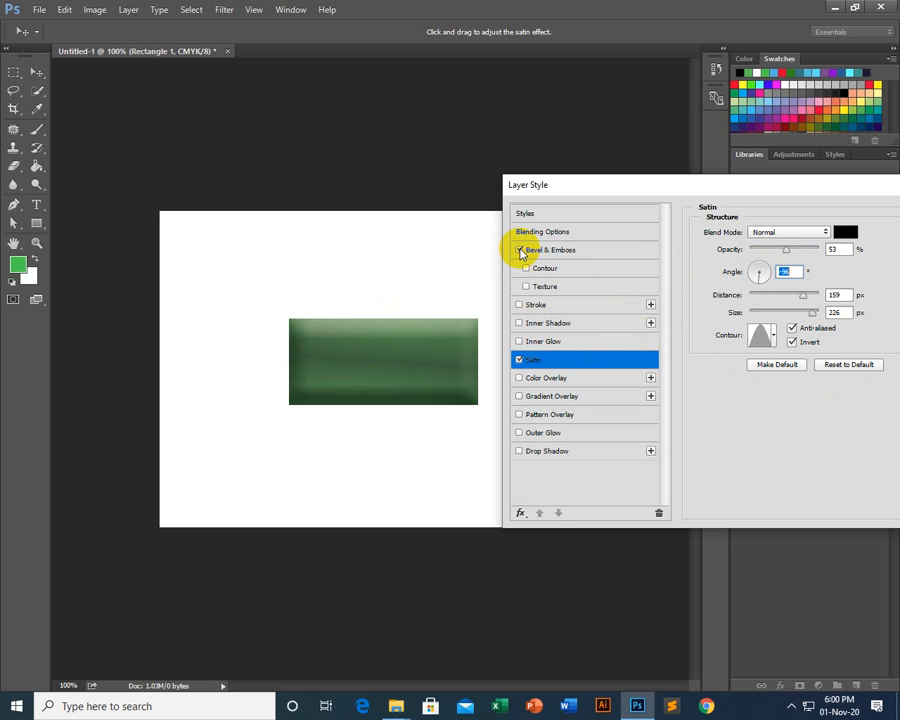
{"action": "left_click", "coordinate": [519, 250]}
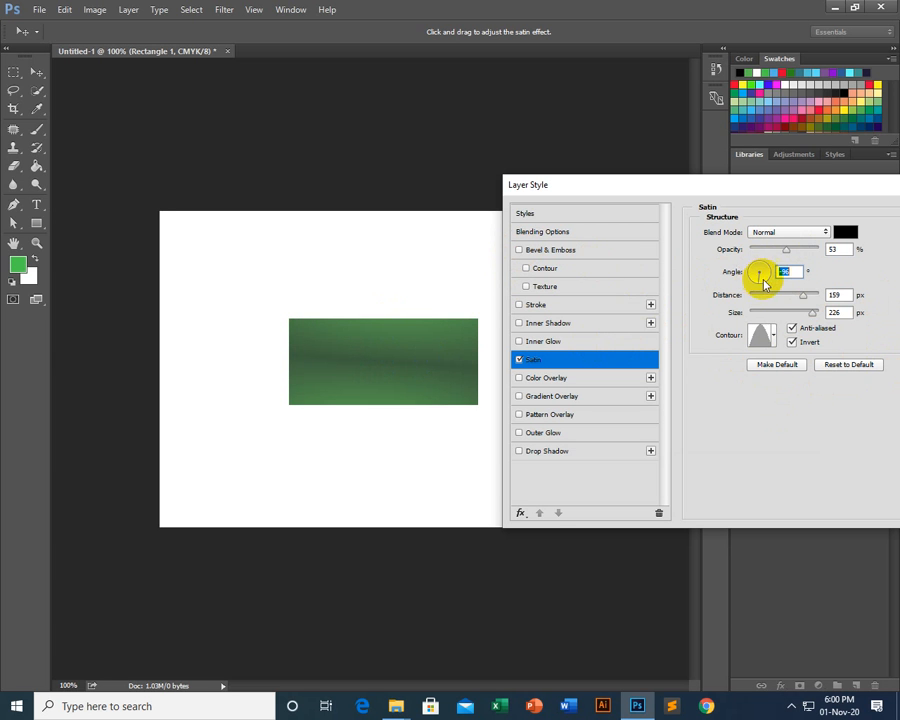
Set the satin's angle to 127° and reshape its contour curve, moving the peak to 22% input and 98% output.
{"action": "left_click_drag", "start_coordinate": [755, 282], "coordinate": [753, 261]}
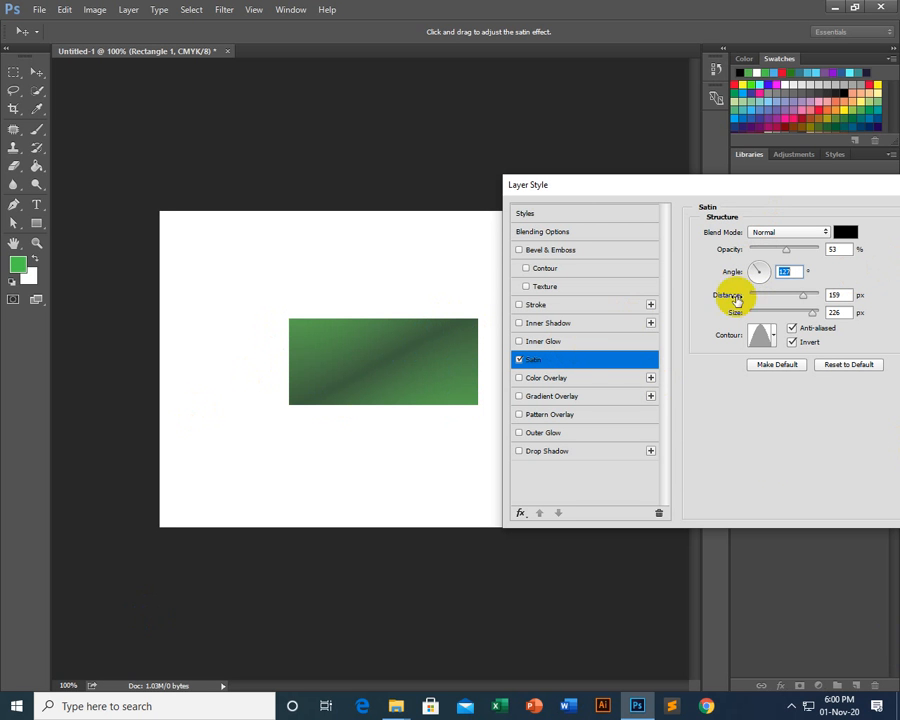
{"action": "left_click", "coordinate": [752, 334]}
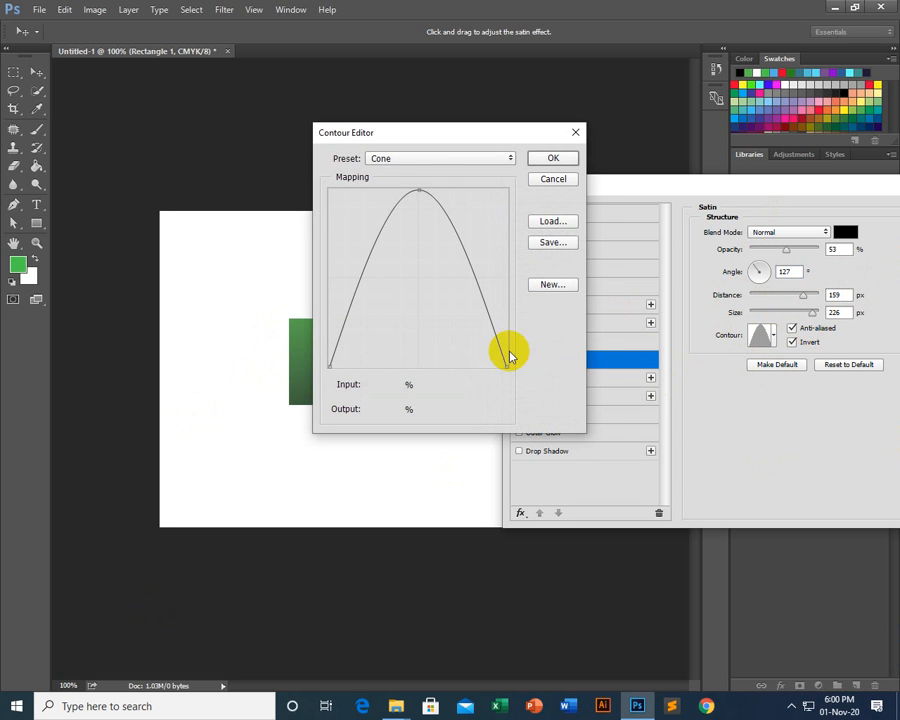
{"action": "left_click_drag", "start_coordinate": [416, 192], "coordinate": [416, 223]}
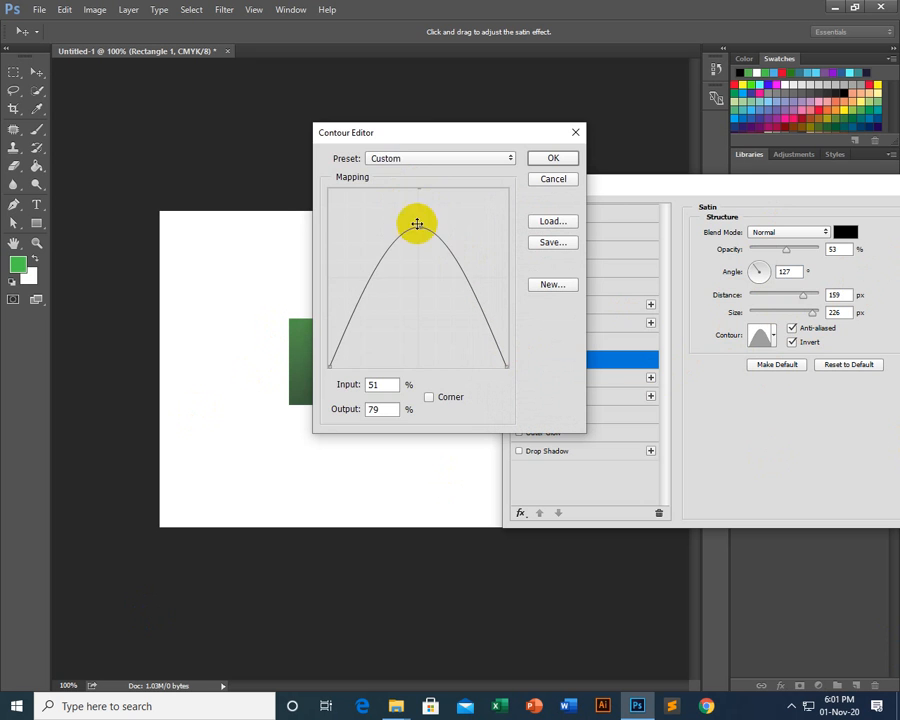
{"action": "left_click_drag", "start_coordinate": [424, 135], "coordinate": [708, 230]}
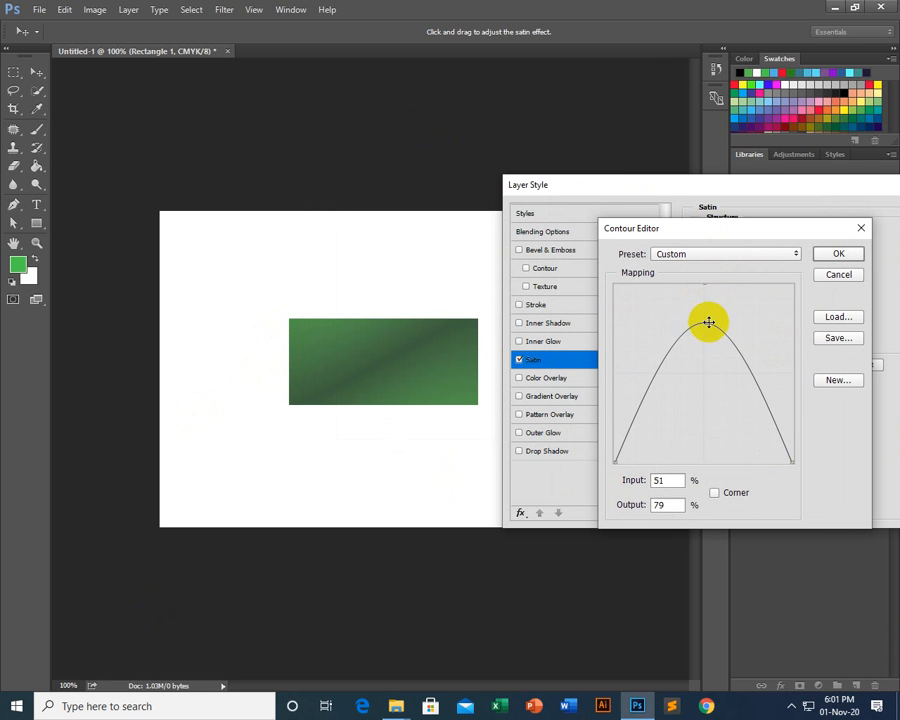
{"action": "left_click_drag", "start_coordinate": [708, 322], "coordinate": [649, 292]}
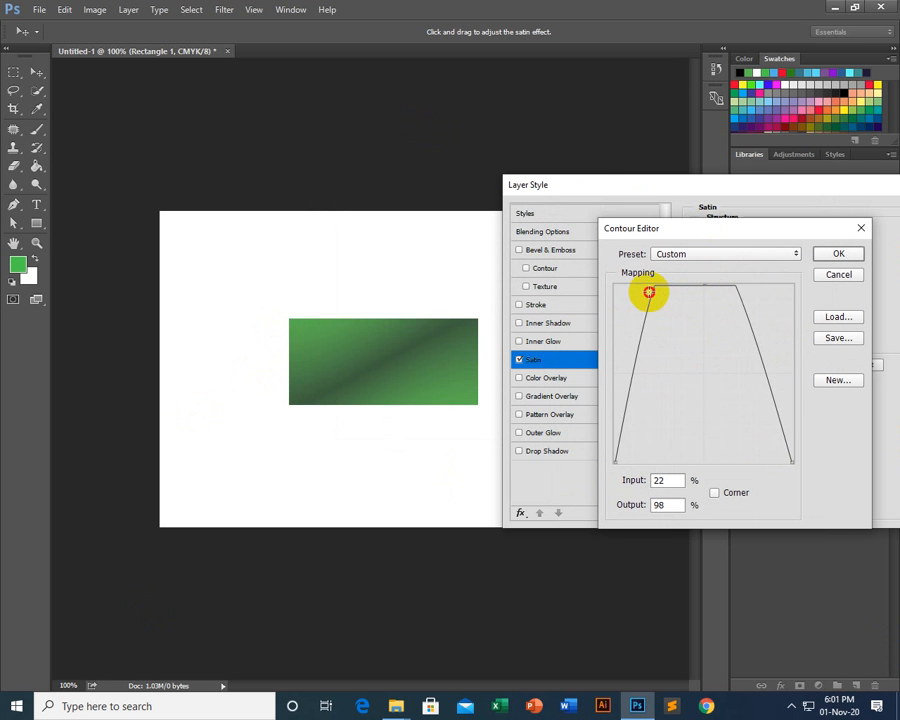
{"action": "left_click", "coordinate": [838, 255]}
Set the satin's size to 109 px and distance to 122 px, and try several contour presets before choosing the straight linear one.
{"action": "mouse_move", "coordinate": [790, 313]}
{"action": "left_mouse_down"}
{"action": "mouse_move", "coordinate": [776, 310]}
{"action": "mouse_move", "coordinate": [820, 293]}
{"action": "mouse_move", "coordinate": [765, 288]}
{"action": "mouse_move", "coordinate": [787, 296]}
{"action": "left_mouse_up"}
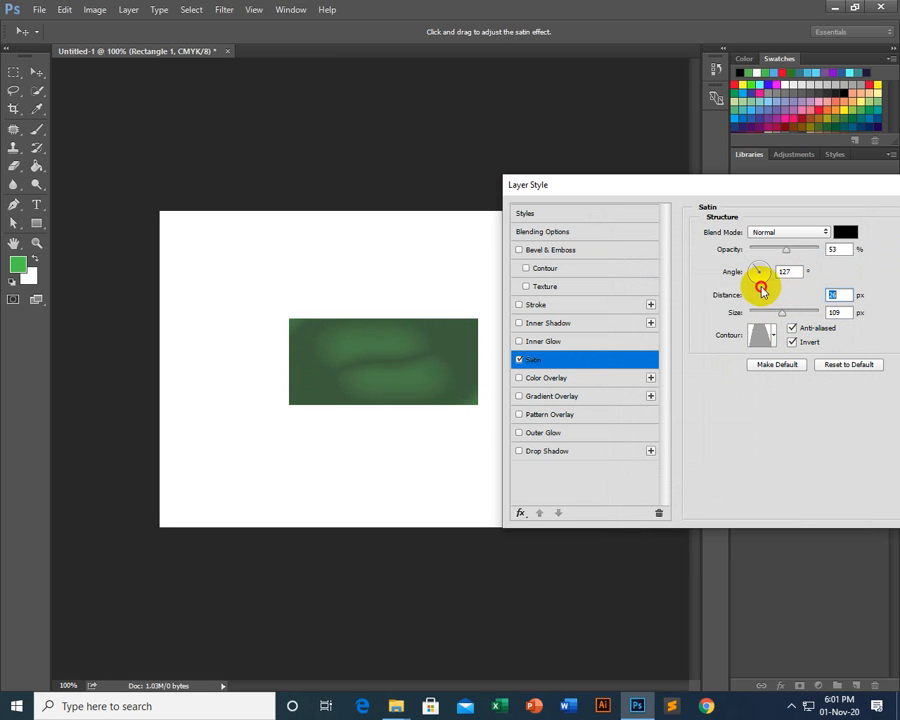
{"action": "left_click_drag", "start_coordinate": [761, 289], "coordinate": [797, 295]}
{"action": "left_click", "coordinate": [770, 334]}
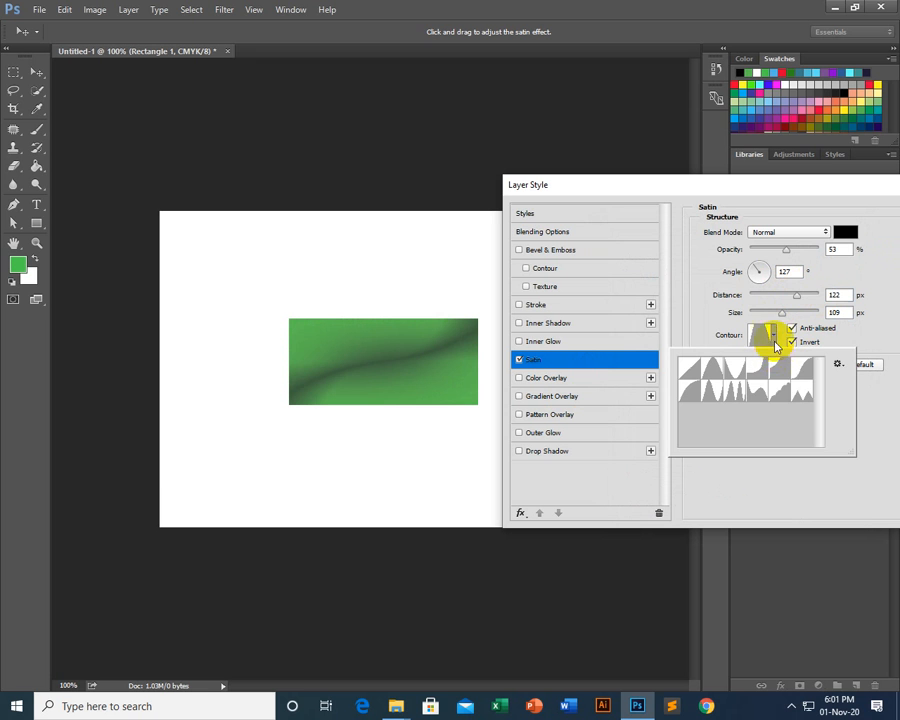
{"action": "left_click", "coordinate": [785, 397]}
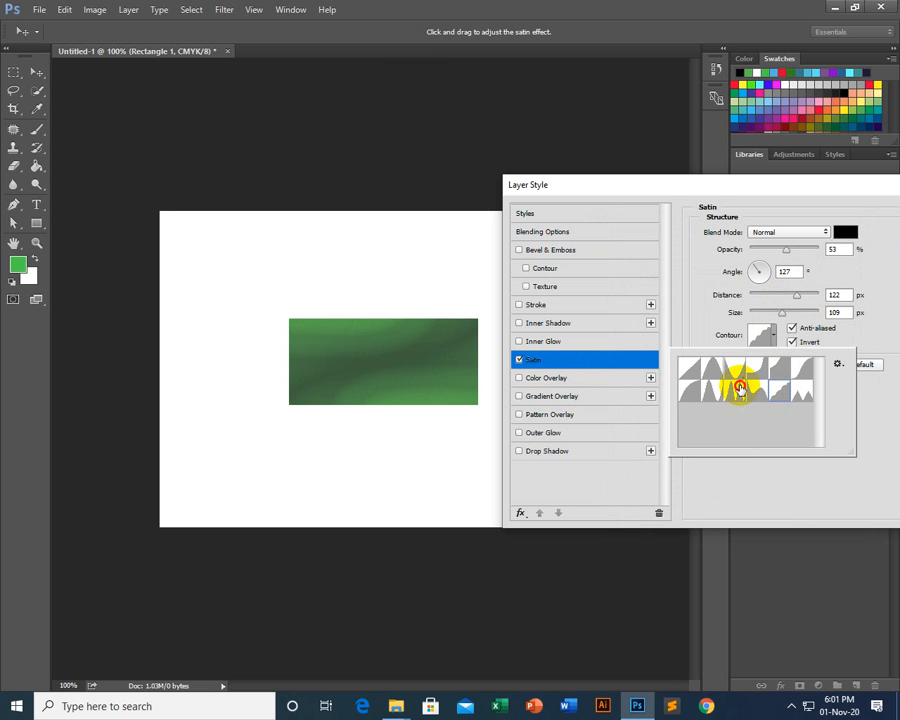
{"action": "left_click", "coordinate": [726, 389]}
{"action": "left_click", "coordinate": [685, 388]}
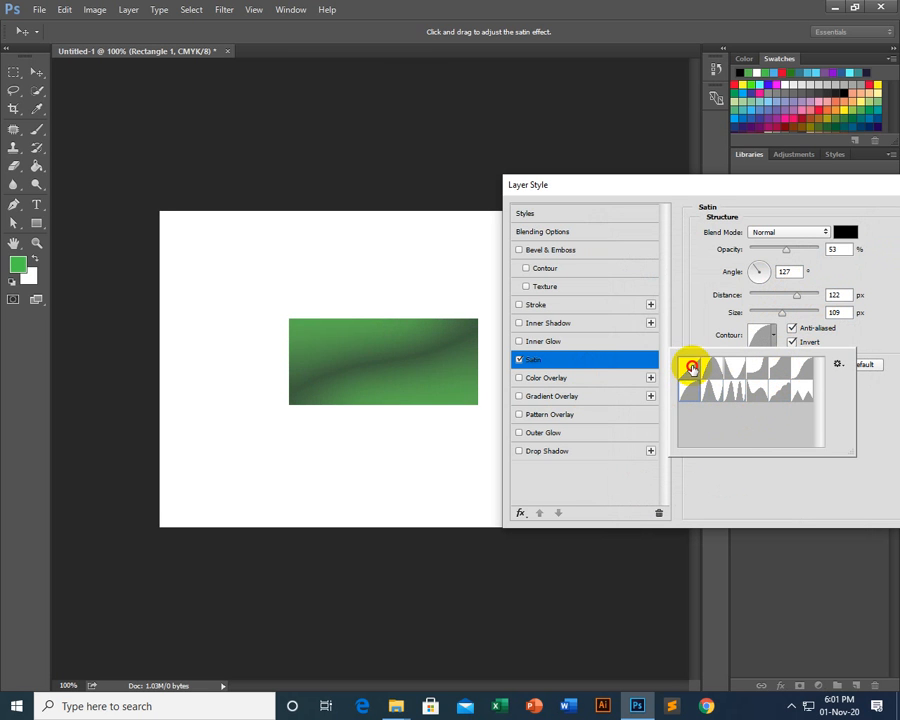
{"action": "left_click", "coordinate": [691, 368]}
{"action": "left_click", "coordinate": [847, 435]}
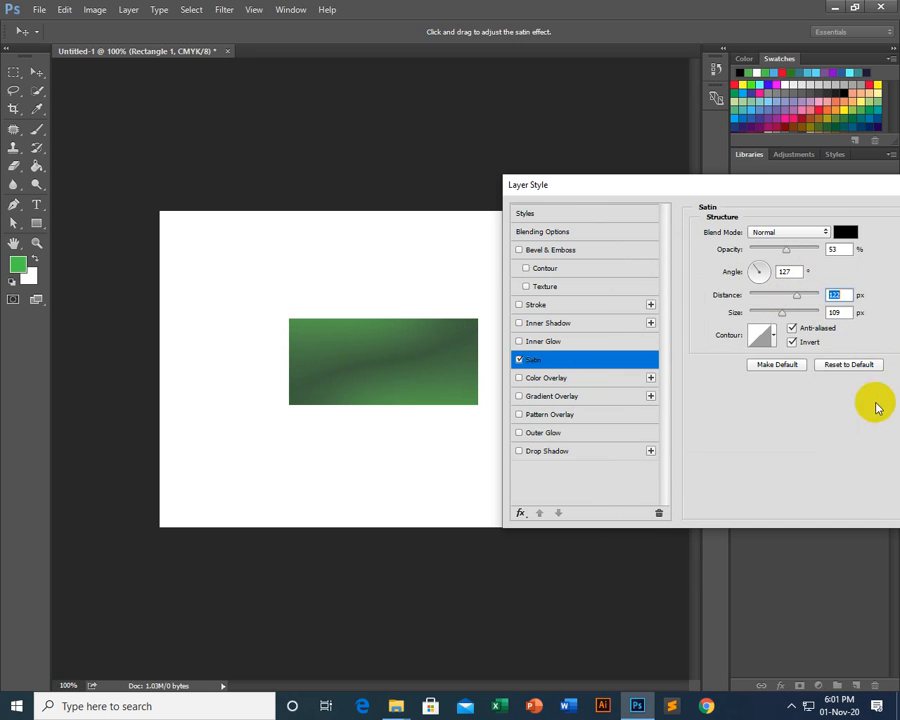
Try a Color Overlay instead of Satin with cyan and light green overlay colors, and discard the layer style changes.
{"action": "left_click", "coordinate": [519, 359]}
{"action": "left_click", "coordinate": [555, 379]}
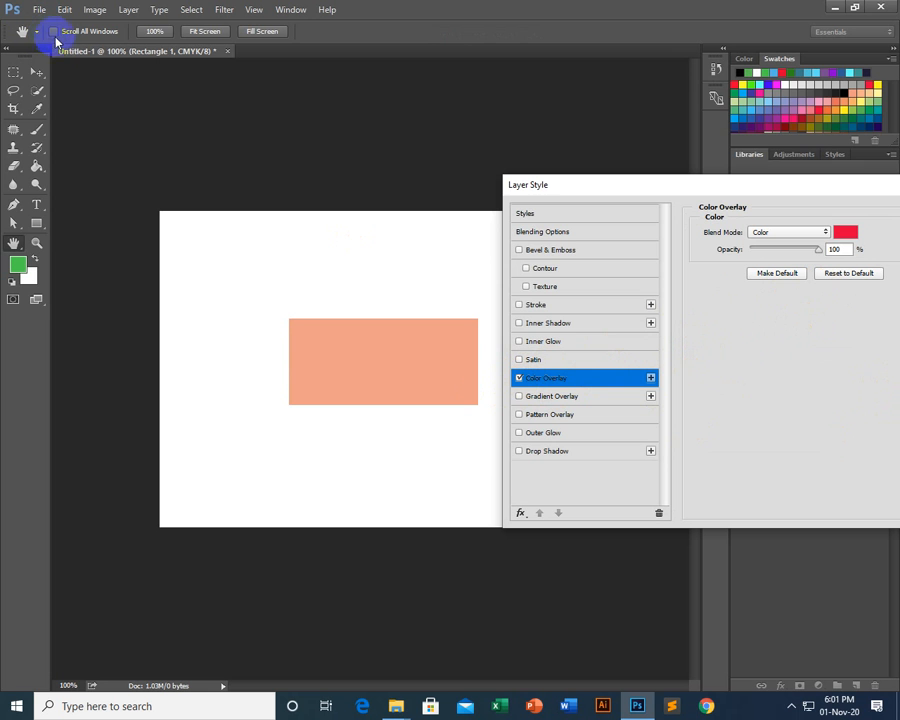
{"action": "left_click", "coordinate": [847, 232]}
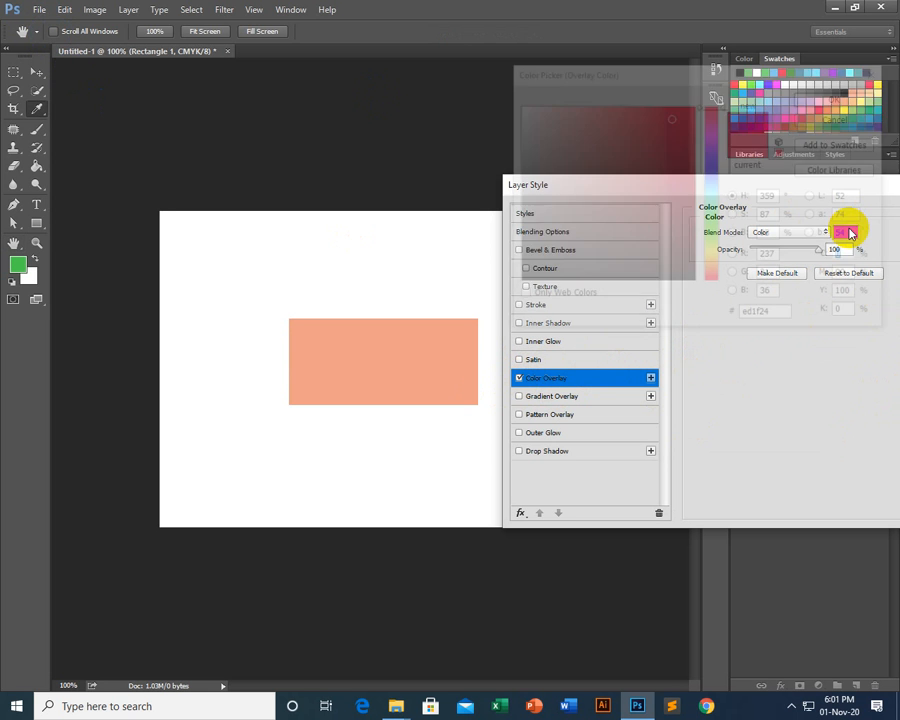
{"action": "left_click", "coordinate": [713, 211]}
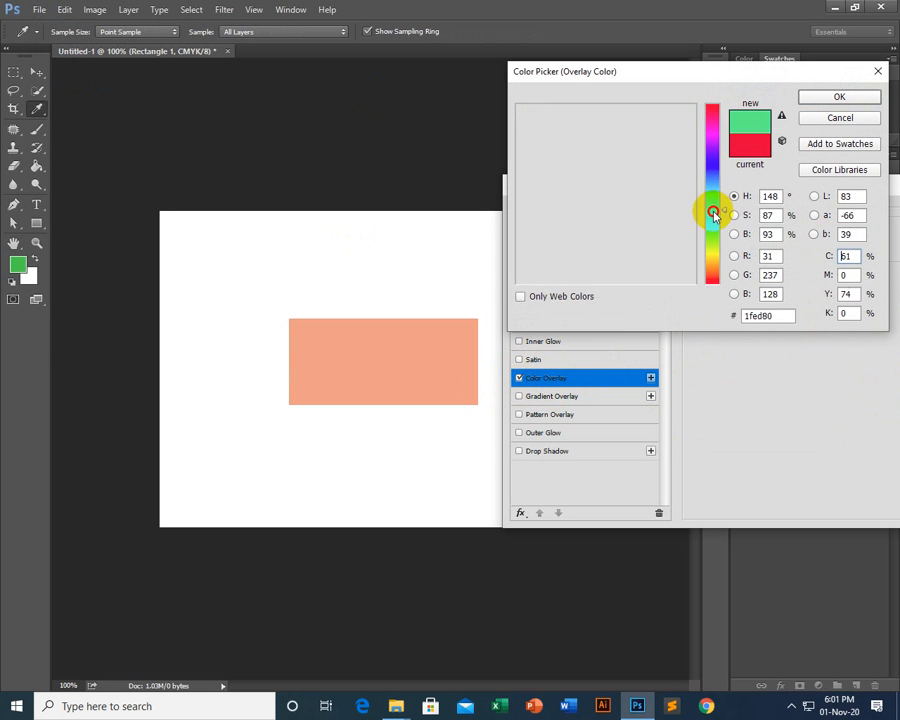
{"action": "mouse_move", "coordinate": [713, 211]}
{"action": "left_mouse_down"}
{"action": "mouse_move", "coordinate": [713, 164]}
{"action": "mouse_move", "coordinate": [713, 193]}
{"action": "left_mouse_up"}
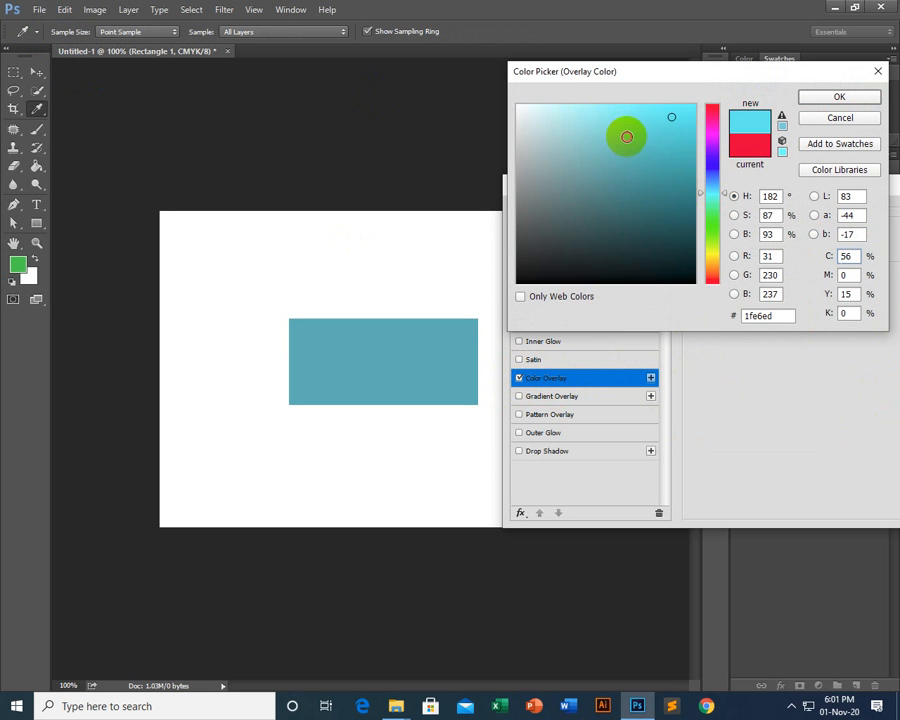
{"action": "left_click", "coordinate": [626, 136]}
{"action": "left_click", "coordinate": [629, 172]}
{"action": "left_click", "coordinate": [713, 231]}
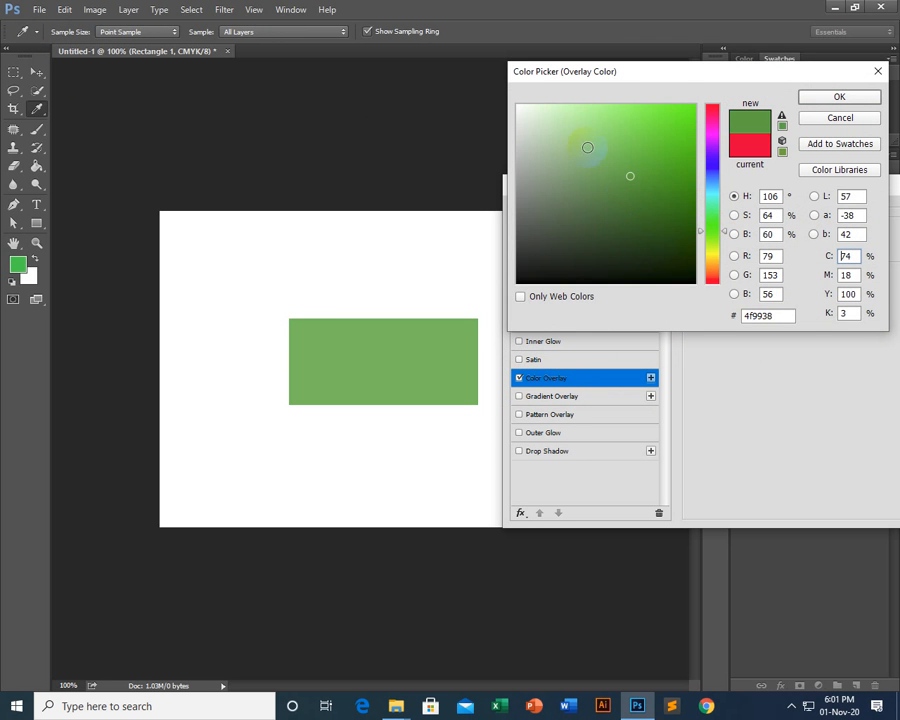
{"action": "left_click", "coordinate": [588, 125]}
{"action": "left_click", "coordinate": [843, 97]}
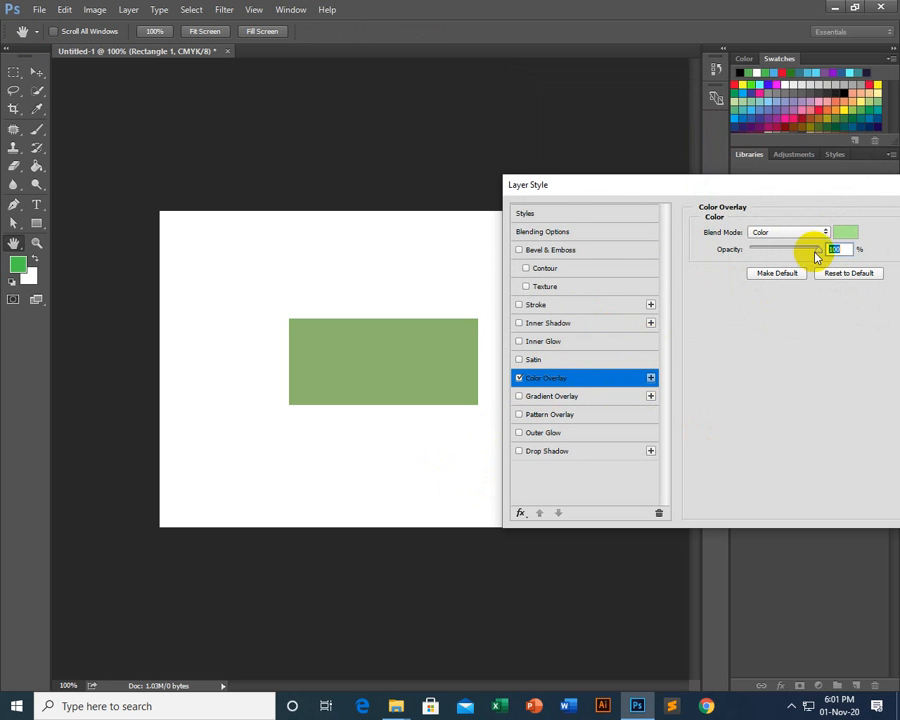
{"action": "left_click_drag", "start_coordinate": [854, 185], "coordinate": [432, 318]}
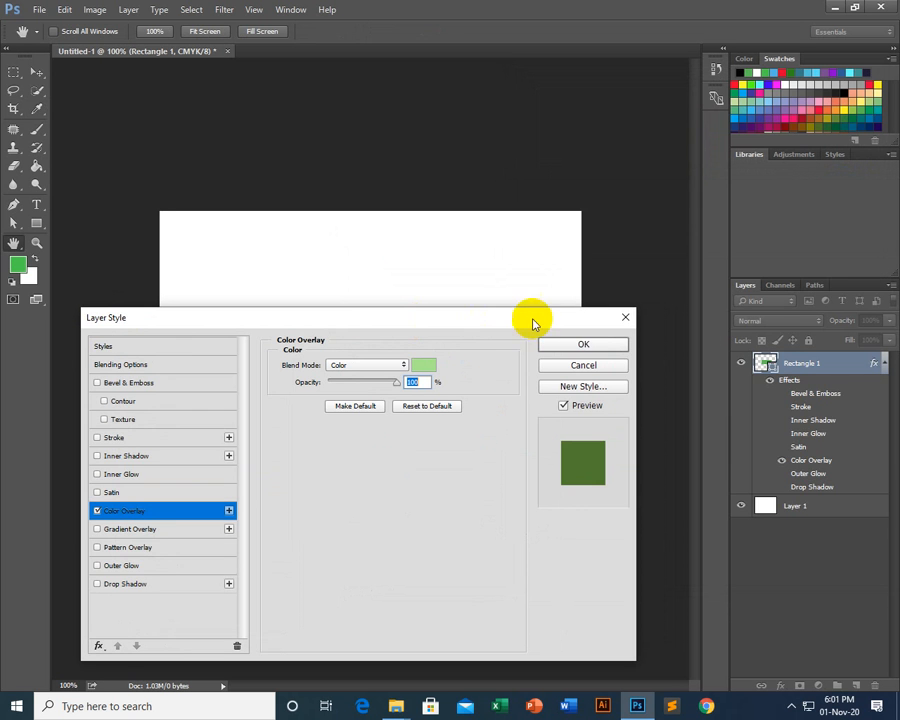
{"action": "left_click", "coordinate": [625, 317]}
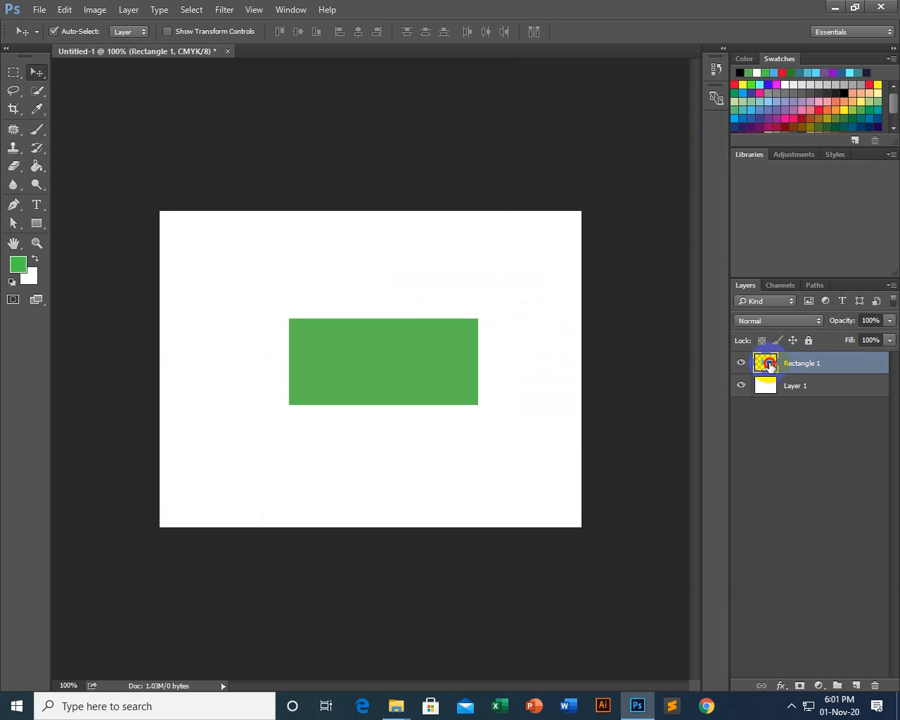
Change the rectangle's fill color to the pinkish red f44860.
{"action": "double_click", "coordinate": [768, 364]}
{"action": "left_click", "coordinate": [665, 151]}
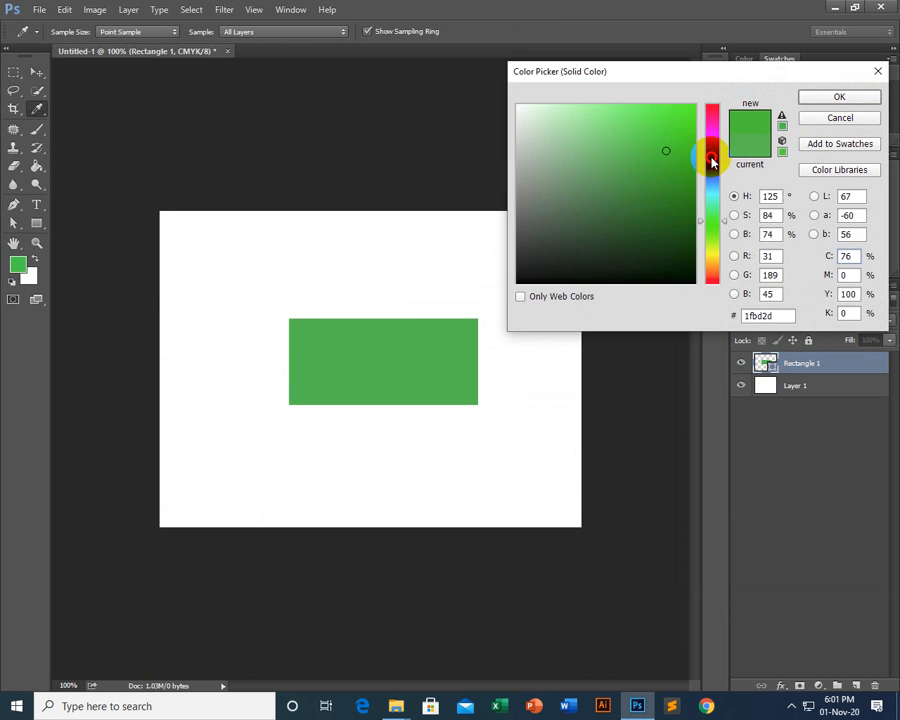
{"action": "left_click_drag", "start_coordinate": [709, 161], "coordinate": [703, 115]}
{"action": "left_click", "coordinate": [643, 112]}
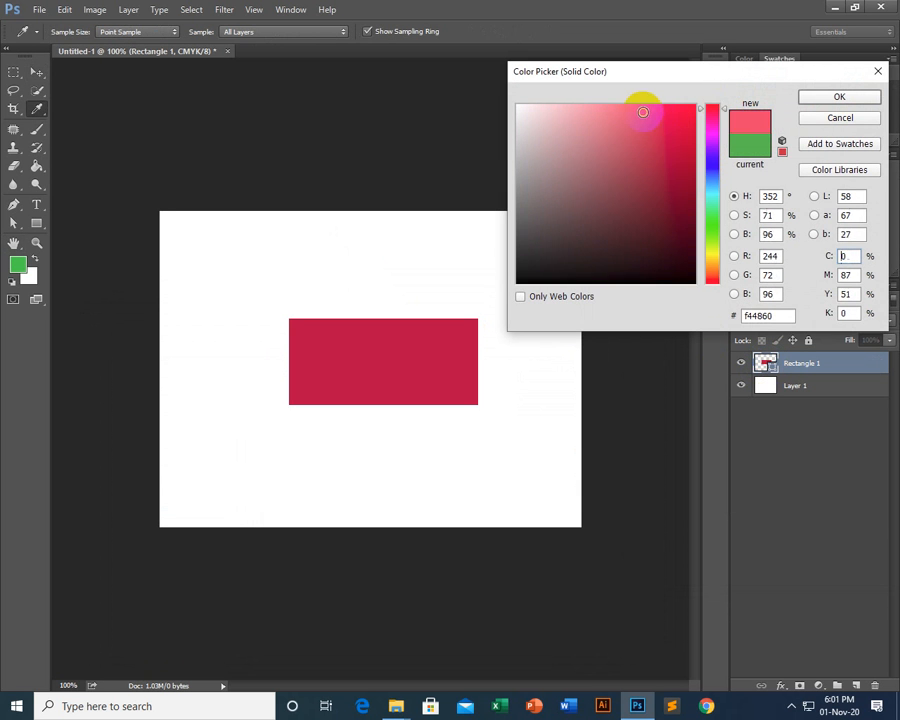
{"action": "left_click", "coordinate": [856, 99]}
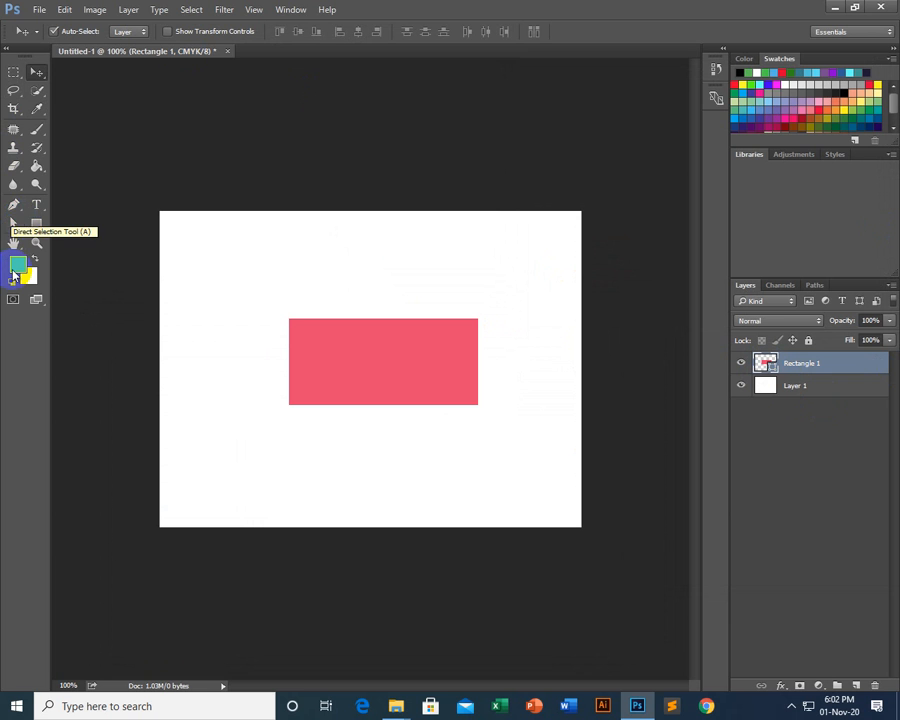
{"action": "left_click", "coordinate": [25, 206]}
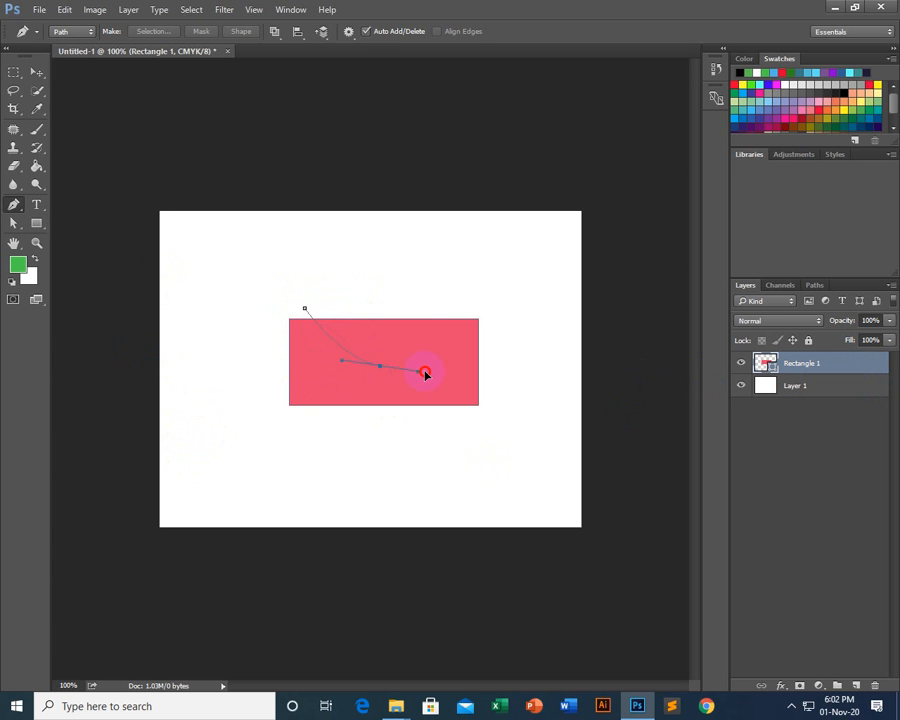
{"action": "left_click", "coordinate": [434, 430]}
{"action": "left_click", "coordinate": [270, 446]}
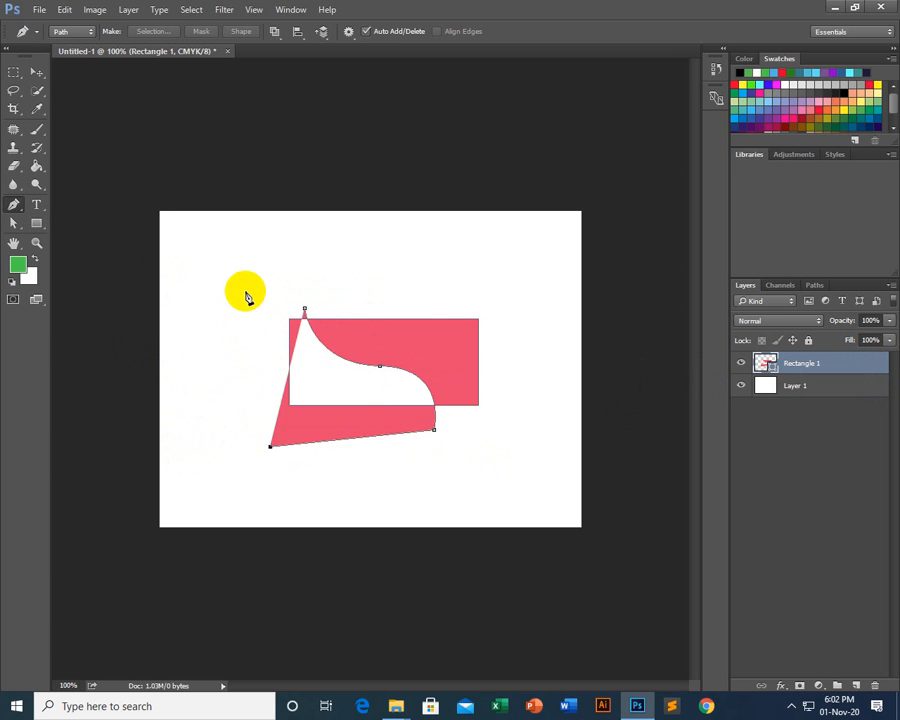
{"action": "left_click", "coordinate": [246, 292]}
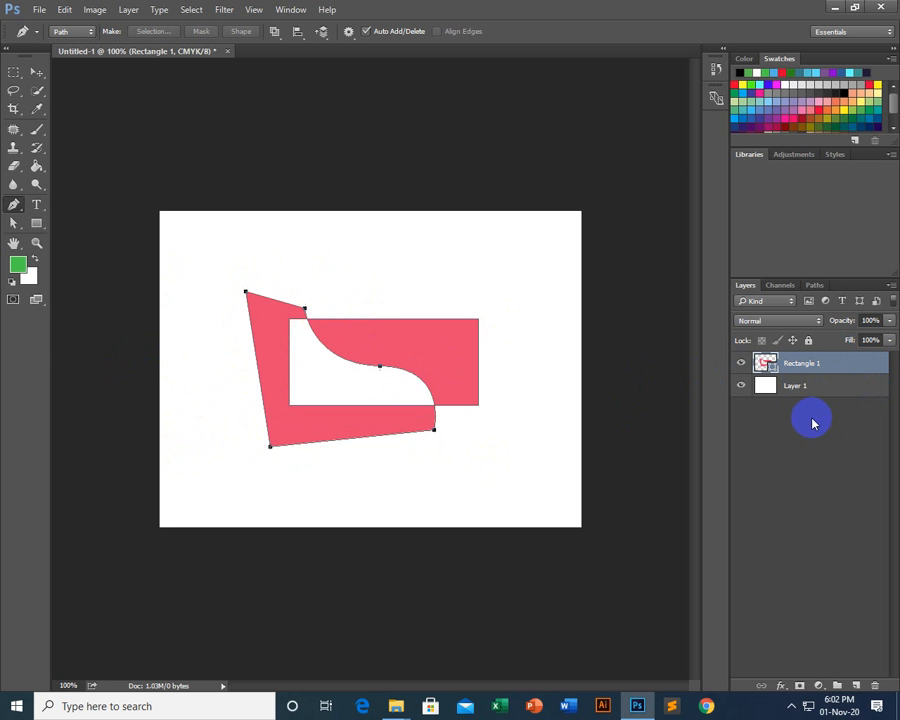
{"action": "key", "text": "ctrl+alt+z"}
{"action": "key", "text": "ctrl+alt+z"}
{"action": "key", "text": "ctrl+alt+z"}
{"action": "key", "text": "ctrl+alt+z"}
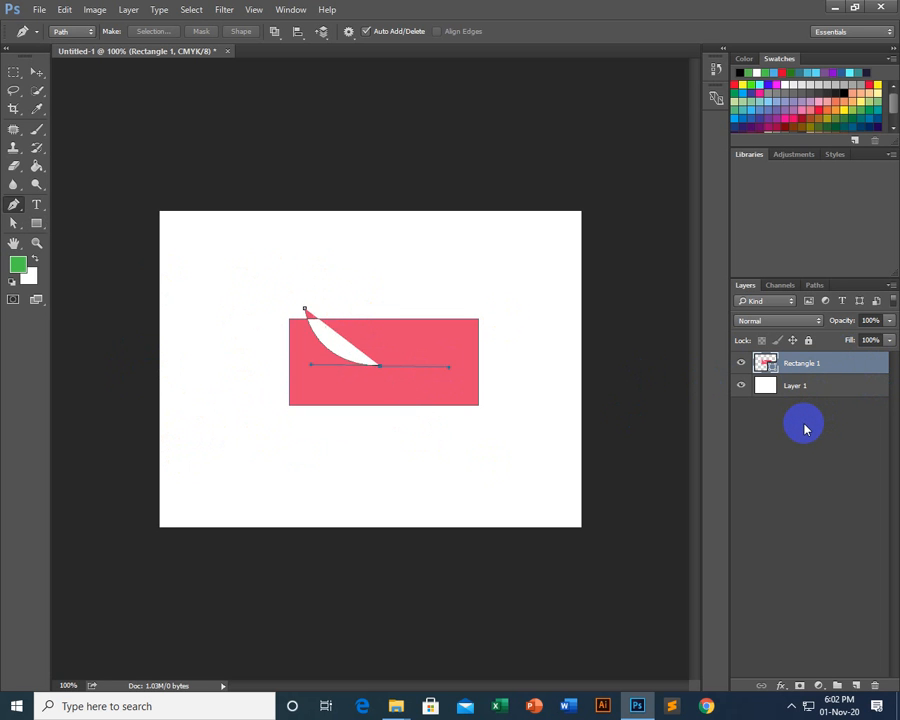
{"action": "key", "text": "ctrl+alt+z"}
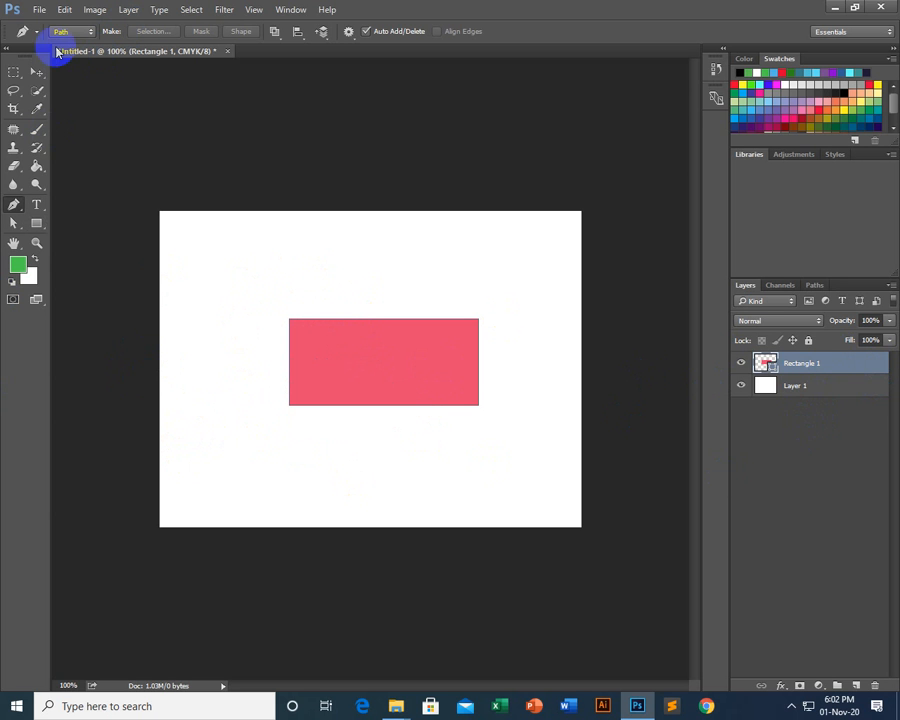
Add a new layer, draw a Pen path with an S-curved edge across the rectangle enclosing its left part, and convert it to a selection.
{"action": "left_click", "coordinate": [856, 685]}
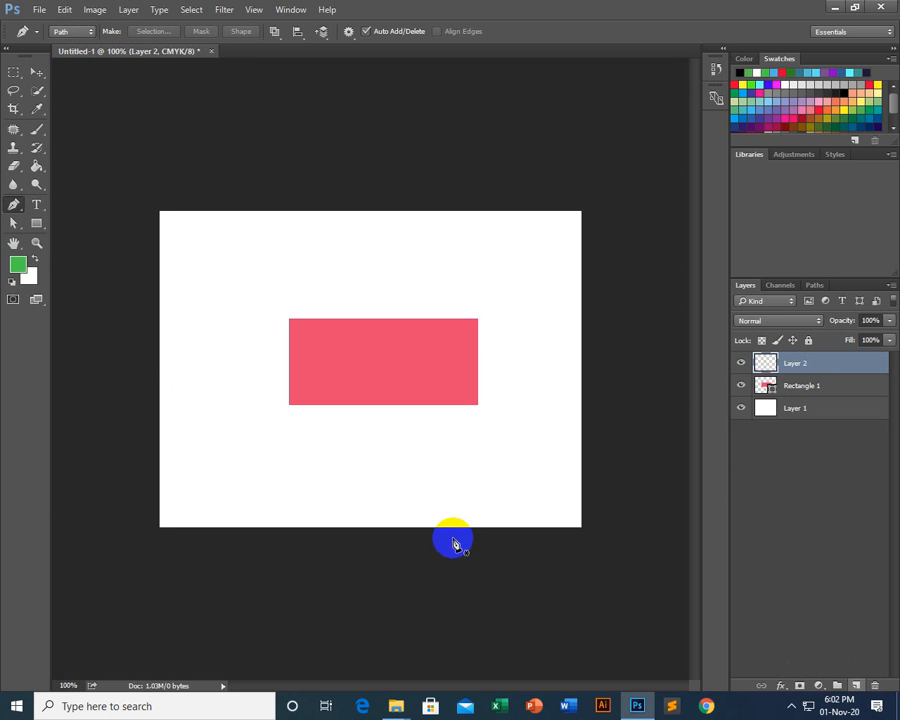
{"action": "left_click", "coordinate": [324, 314]}
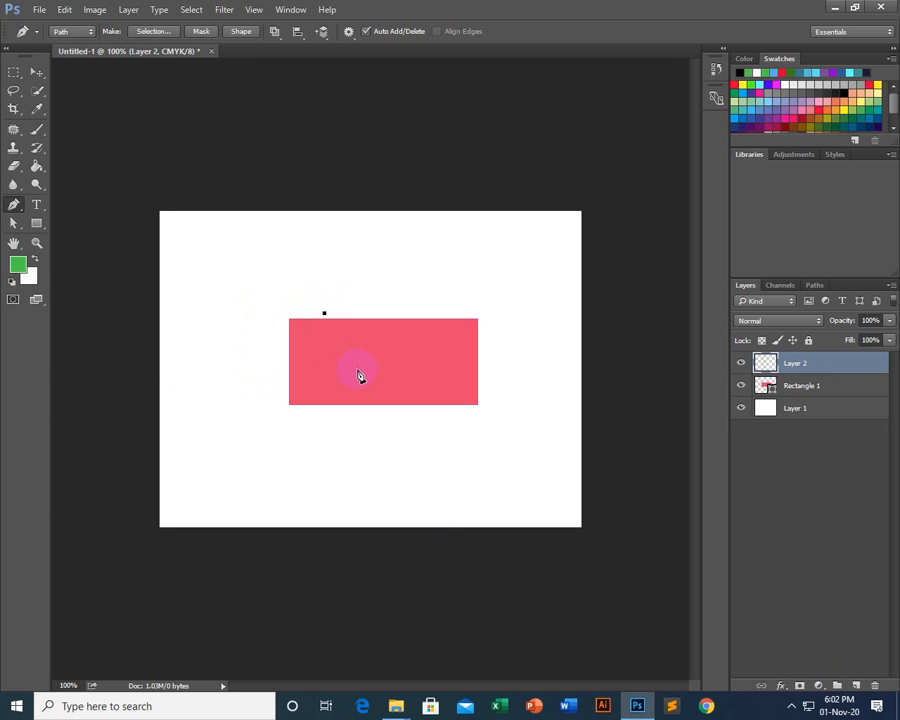
{"action": "left_click_drag", "start_coordinate": [438, 398], "coordinate": [440, 401]}
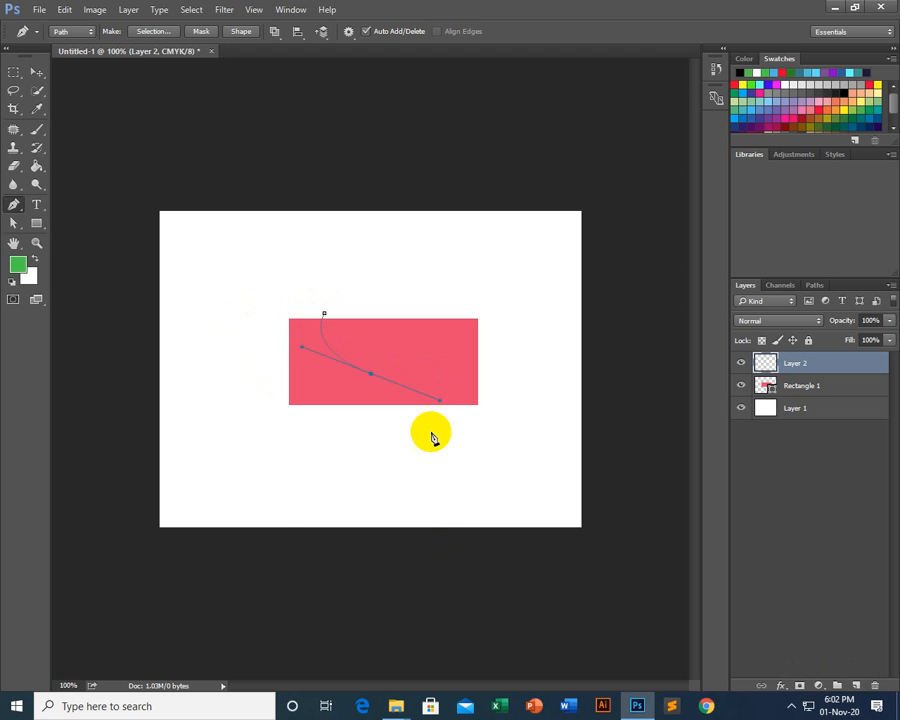
{"action": "left_click", "coordinate": [428, 437]}
{"action": "left_click", "coordinate": [286, 481]}
{"action": "left_click", "coordinate": [224, 319]}
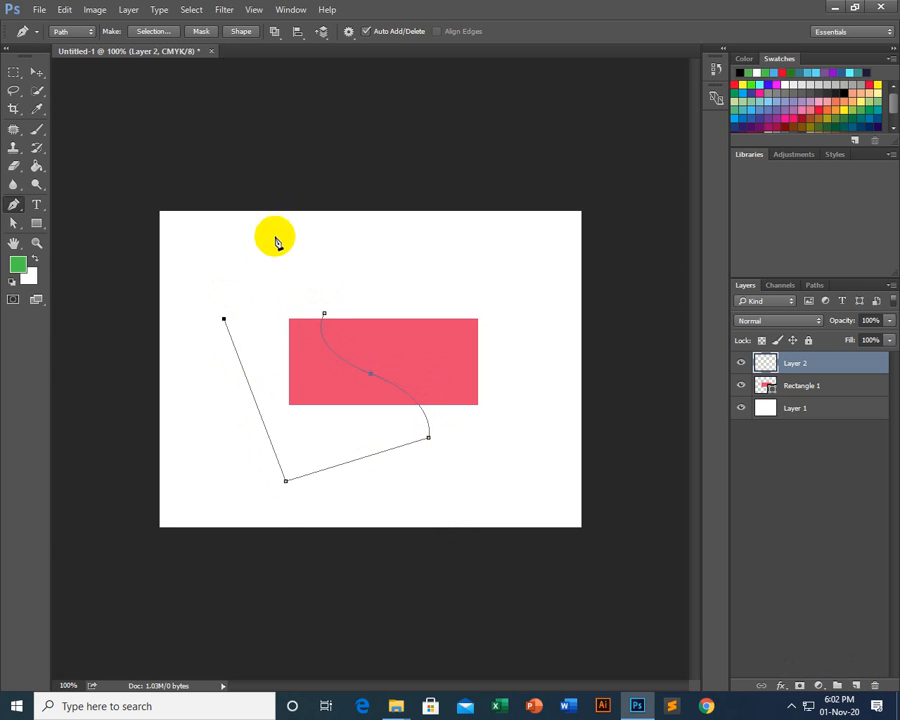
{"action": "key", "text": "ctrl+Return"}
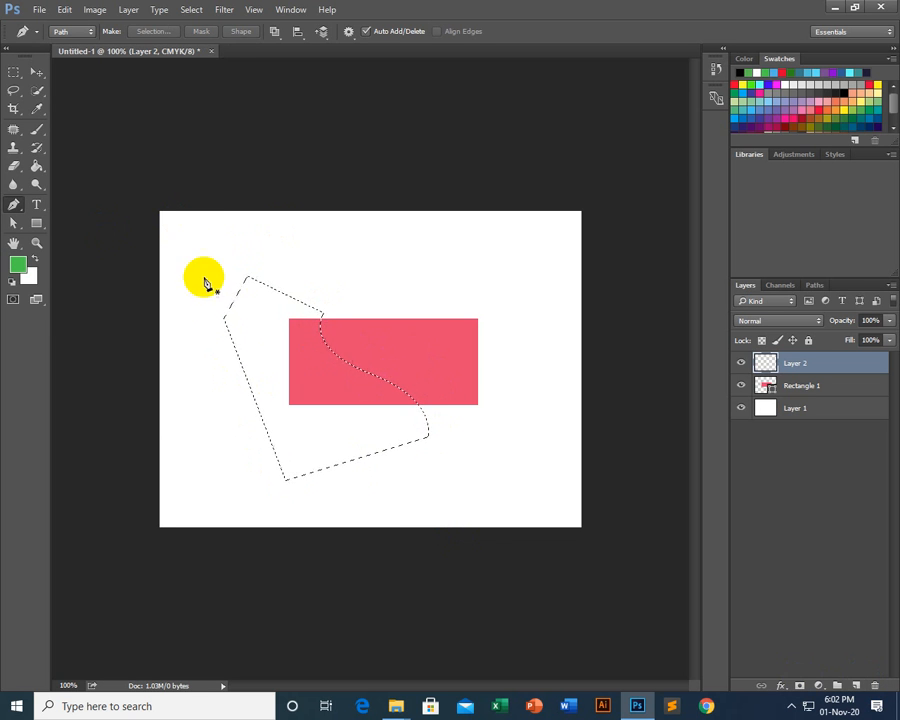
Try to delete the selected area from the Rectangle 1 shape layer, and toggle the layer's visibility off and on.
{"action": "left_click", "coordinate": [37, 72]}
{"action": "left_click", "coordinate": [750, 387]}
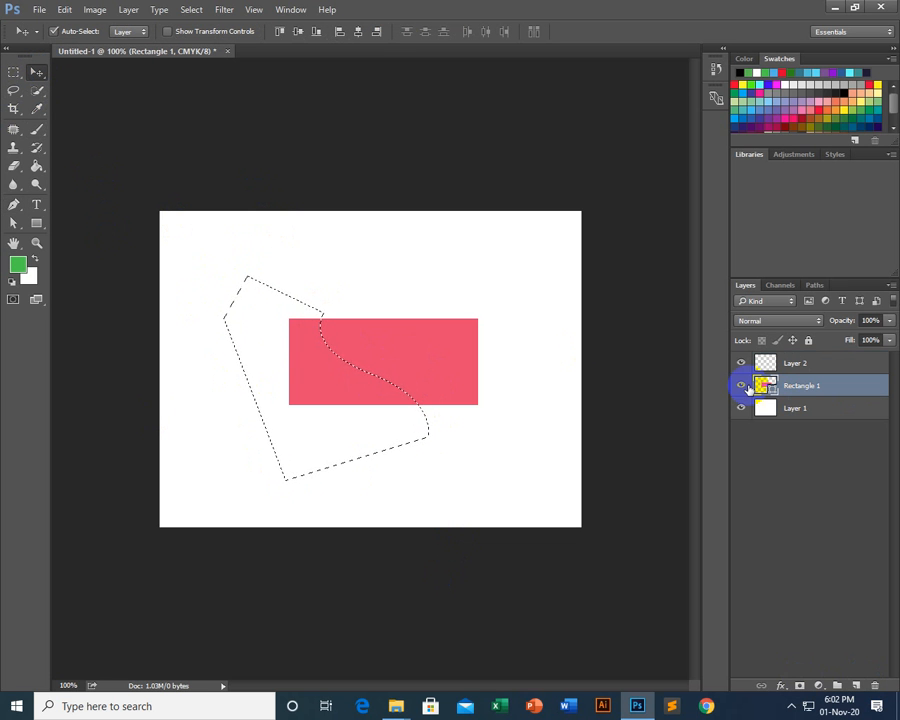
{"action": "left_click", "coordinate": [742, 386]}
{"action": "left_click", "coordinate": [742, 386]}
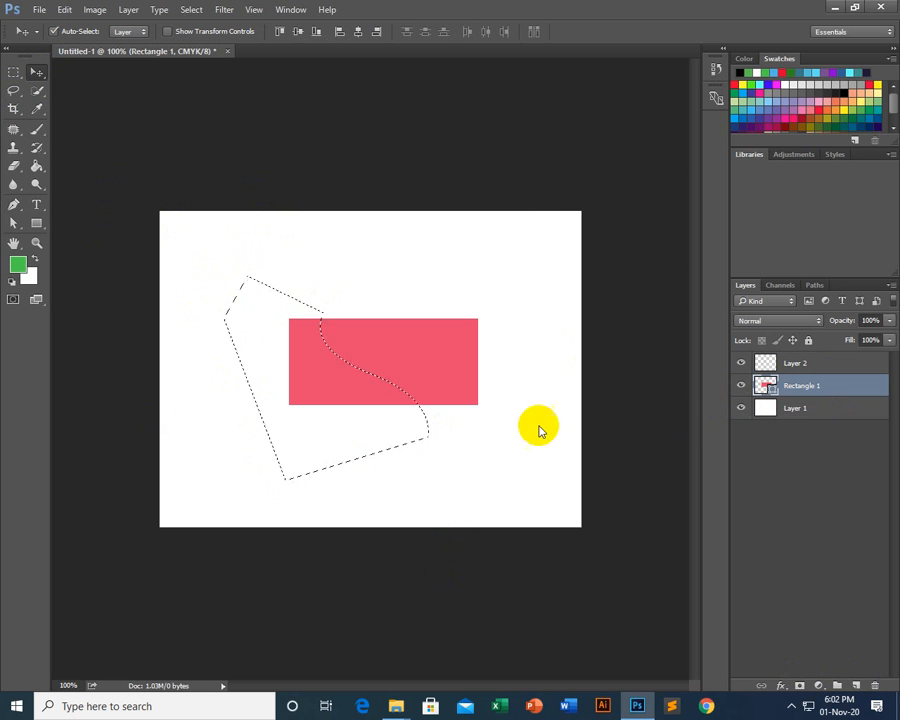
{"action": "key", "text": "Delete"}
{"action": "key", "text": "Return"}
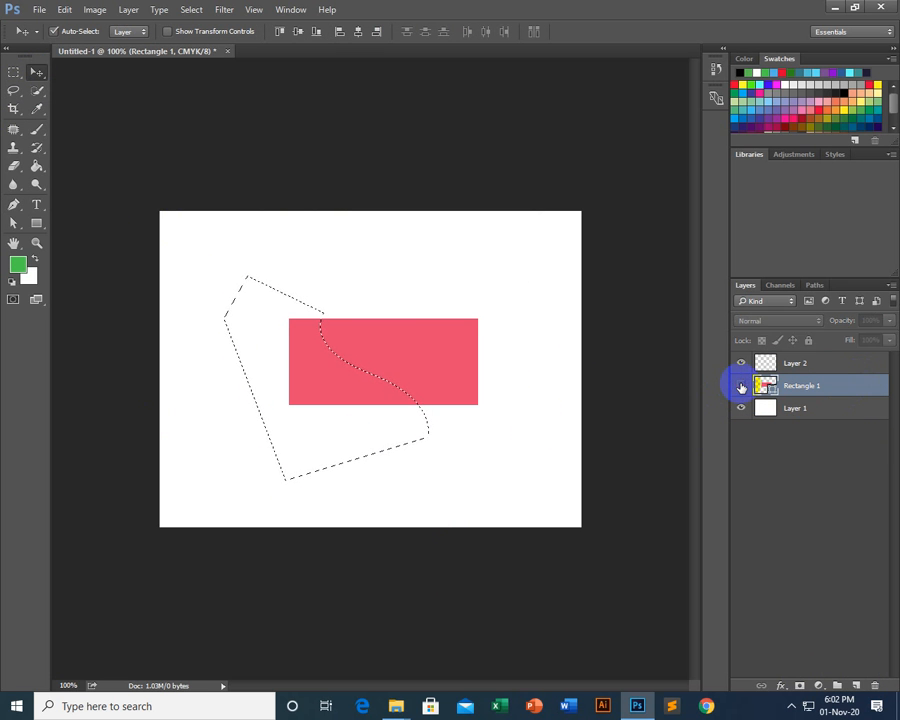
{"action": "left_click", "coordinate": [740, 386]}
{"action": "left_click", "coordinate": [740, 386]}
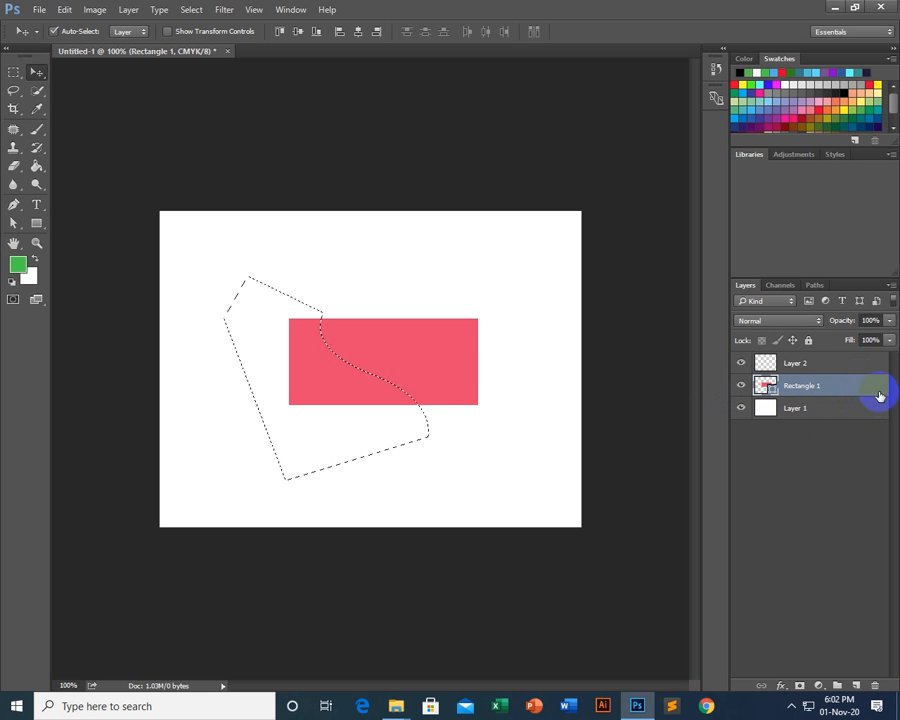
Rasterize the Rectangle 1 layer to delete the area inside the curved selection, and deselect.
{"action": "right_click", "coordinate": [848, 386]}
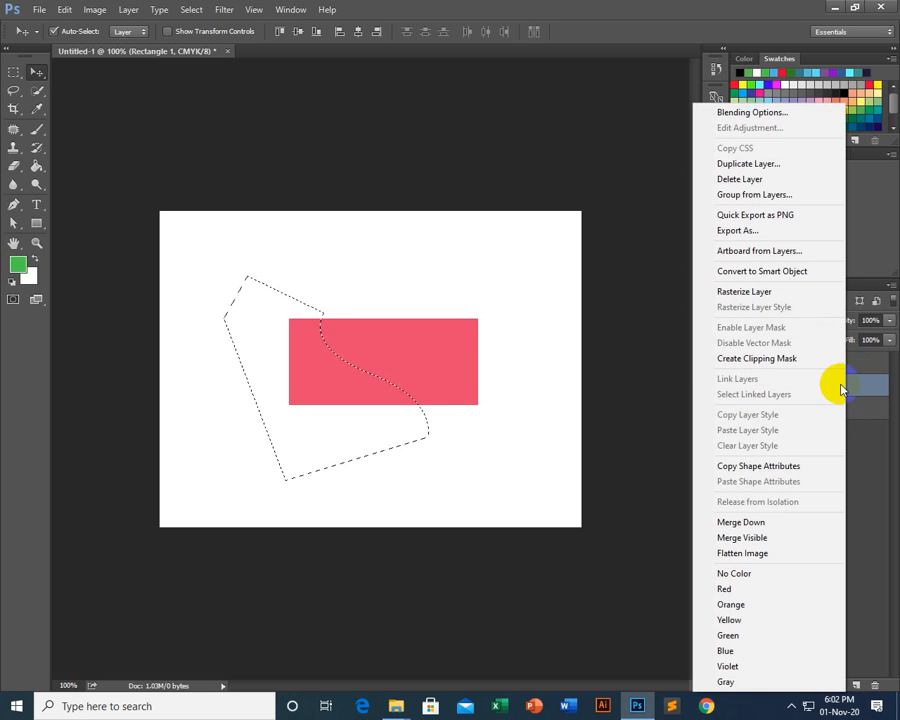
{"action": "left_click", "coordinate": [775, 292]}
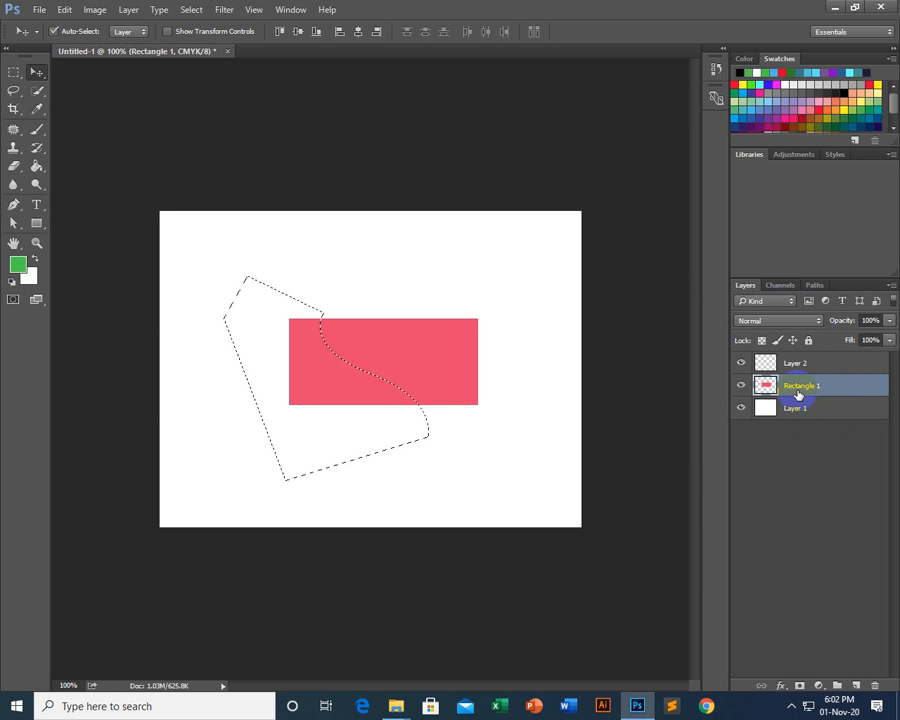
{"action": "key", "text": "Delete"}
{"action": "left_click", "coordinate": [35, 73]}
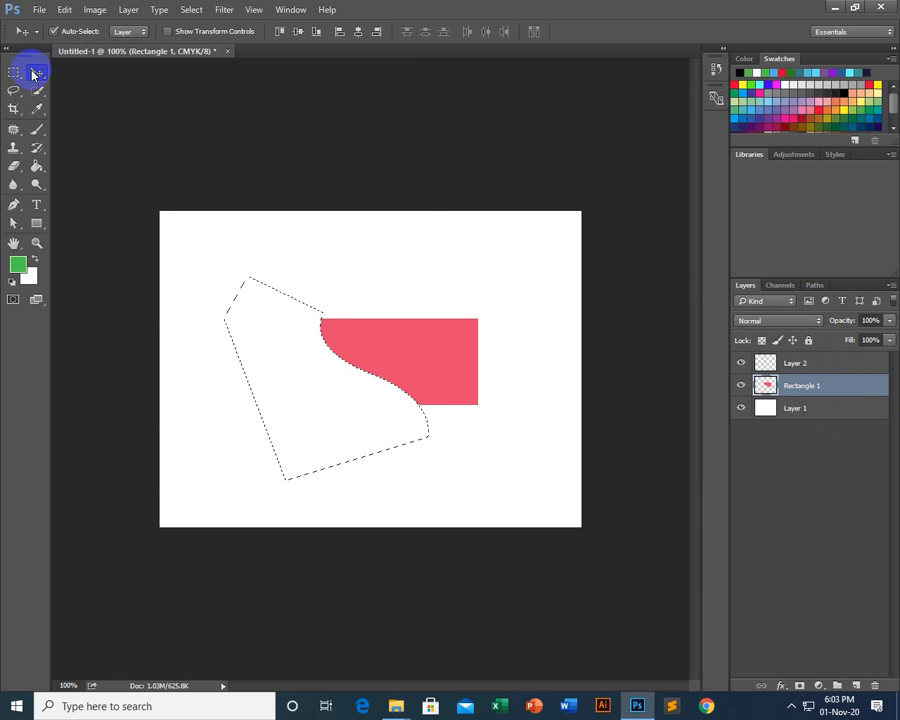
{"action": "left_click", "coordinate": [15, 74]}
{"action": "left_click", "coordinate": [412, 221]}
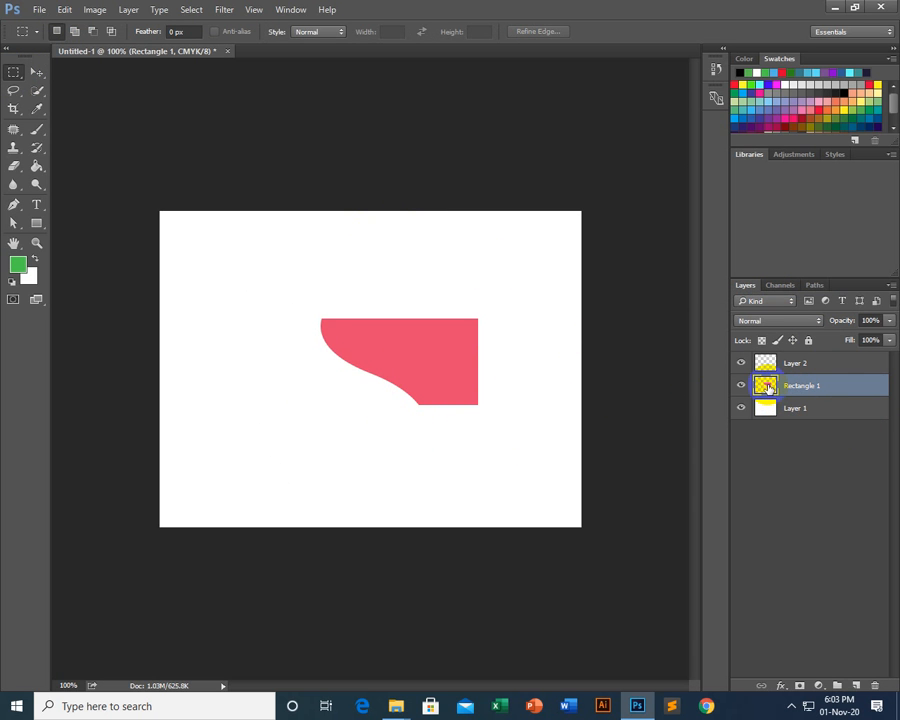
Add a Color Overlay effect to the Rectangle 1 layer and set its overlay color to a muted dark red.
{"action": "double_click", "coordinate": [767, 387]}
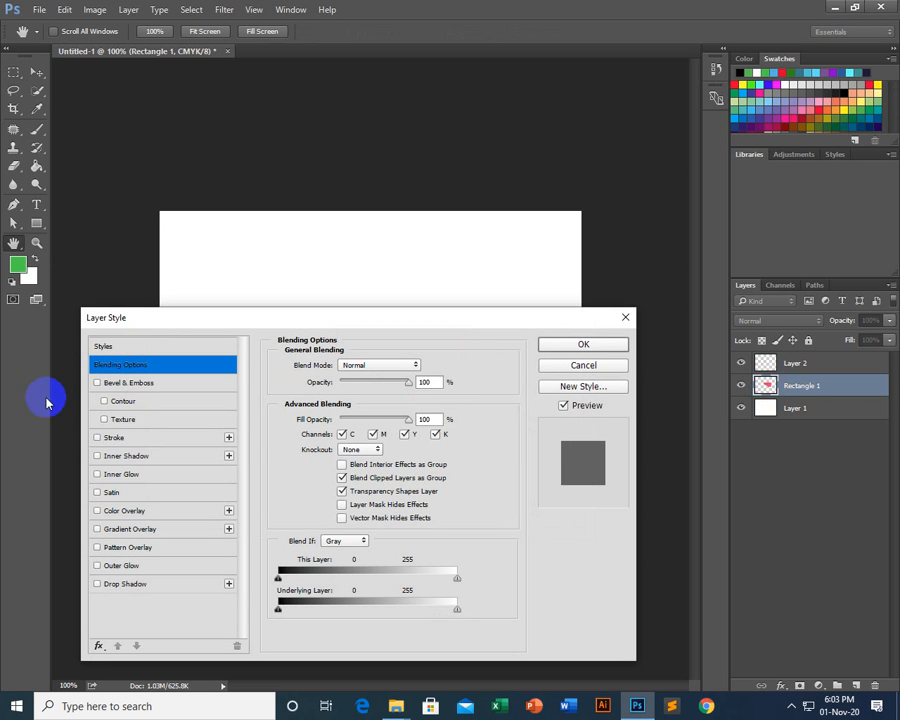
{"action": "left_click_drag", "start_coordinate": [161, 316], "coordinate": [661, 131]}
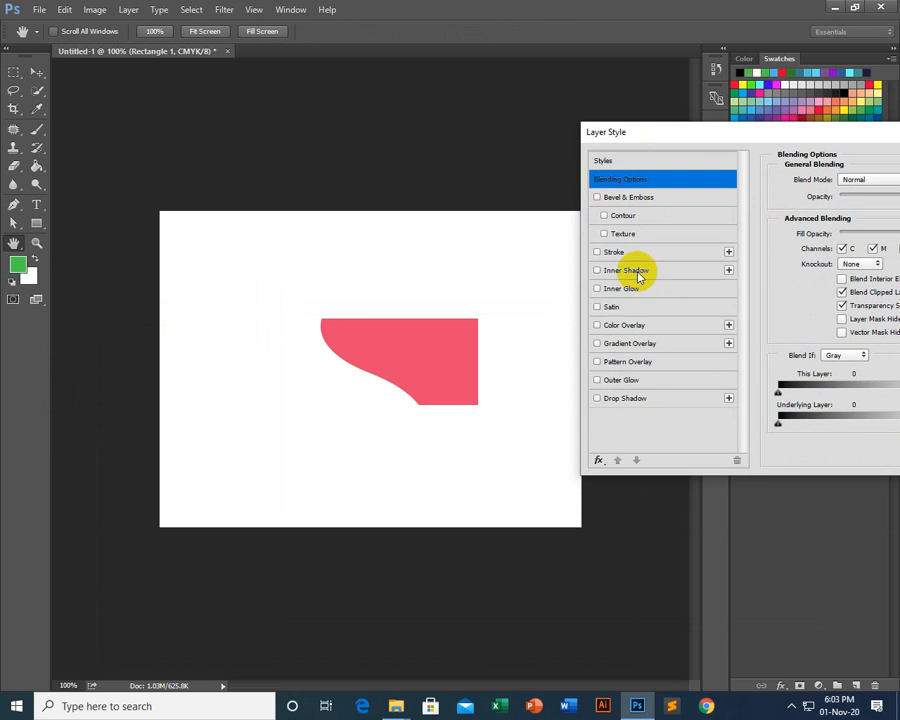
{"action": "left_click", "coordinate": [624, 325]}
{"action": "left_click_drag", "start_coordinate": [779, 128], "coordinate": [770, 556]}
{"action": "left_click", "coordinate": [794, 545]}
{"action": "left_click", "coordinate": [639, 173]}
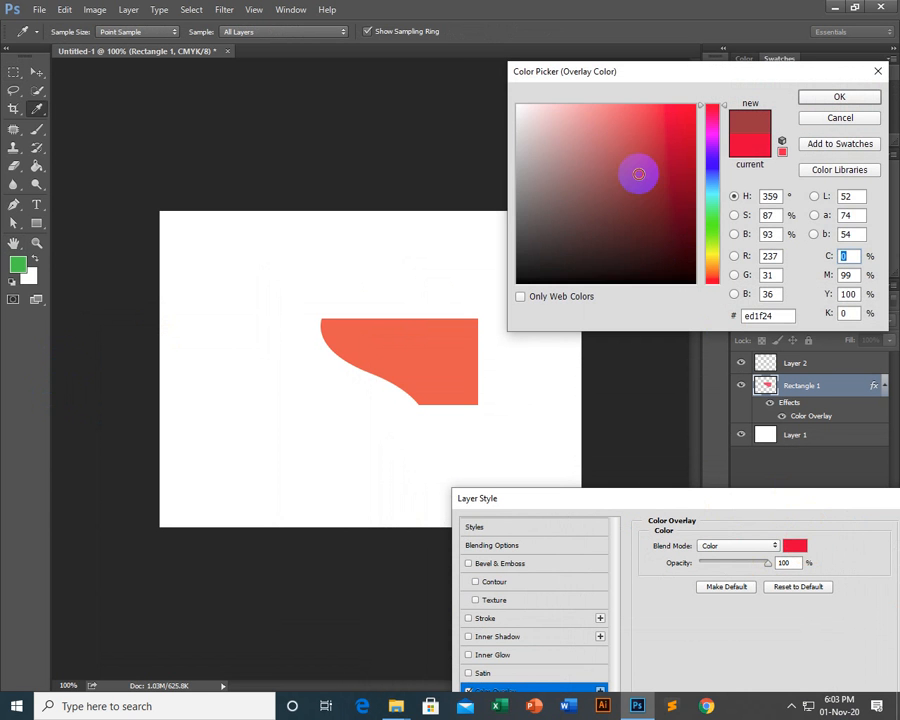
{"action": "key", "text": "Return"}
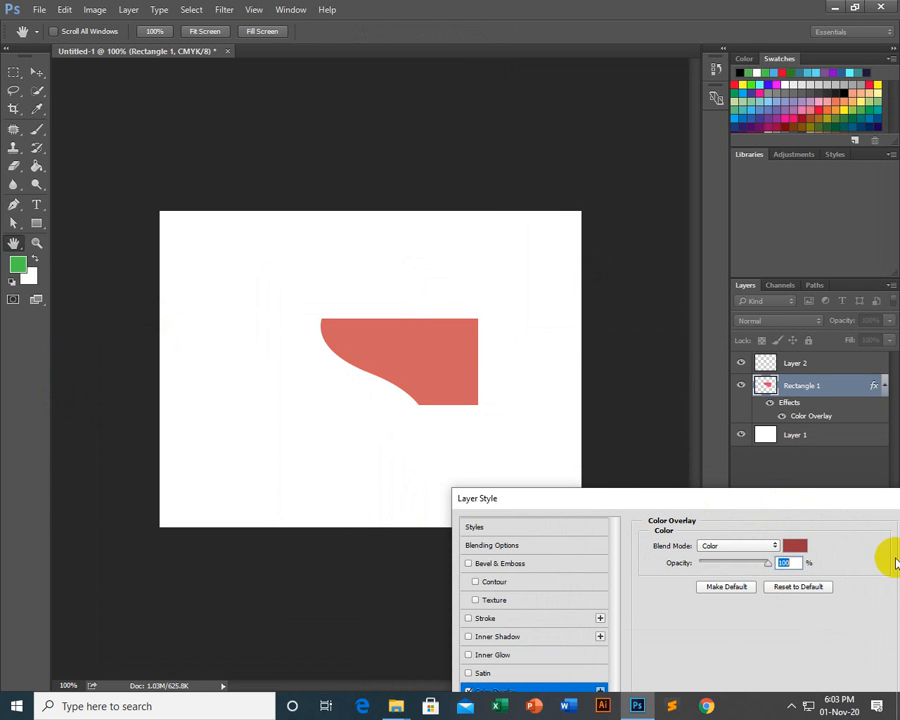
Set the Color Overlay blend mode to Normal and change the overlay color to a bright coral red.
{"action": "left_click", "coordinate": [752, 545]}
{"action": "left_click", "coordinate": [720, 276]}
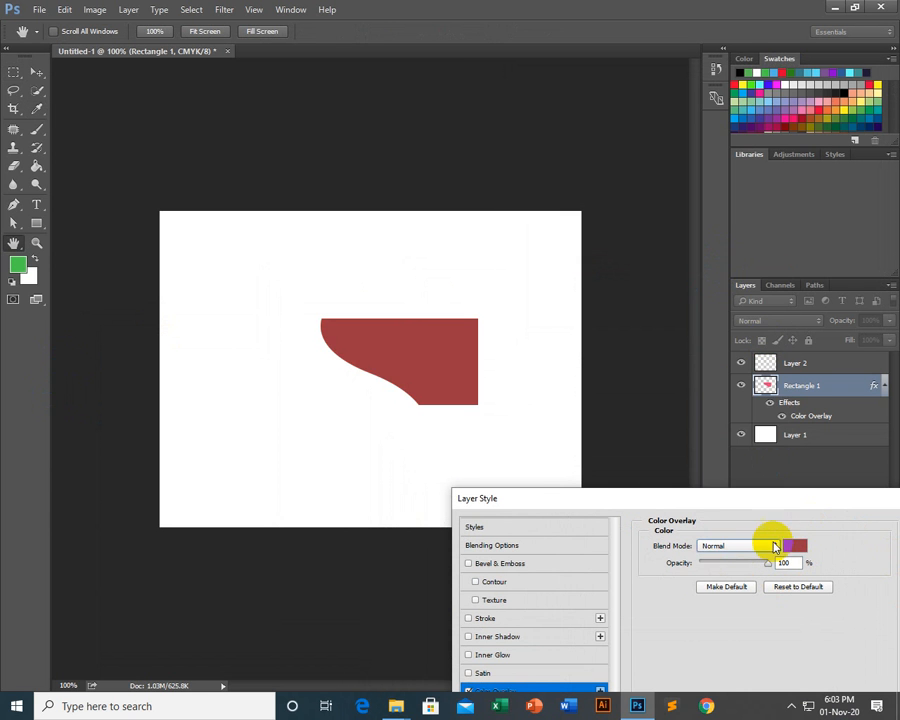
{"action": "left_click", "coordinate": [718, 545]}
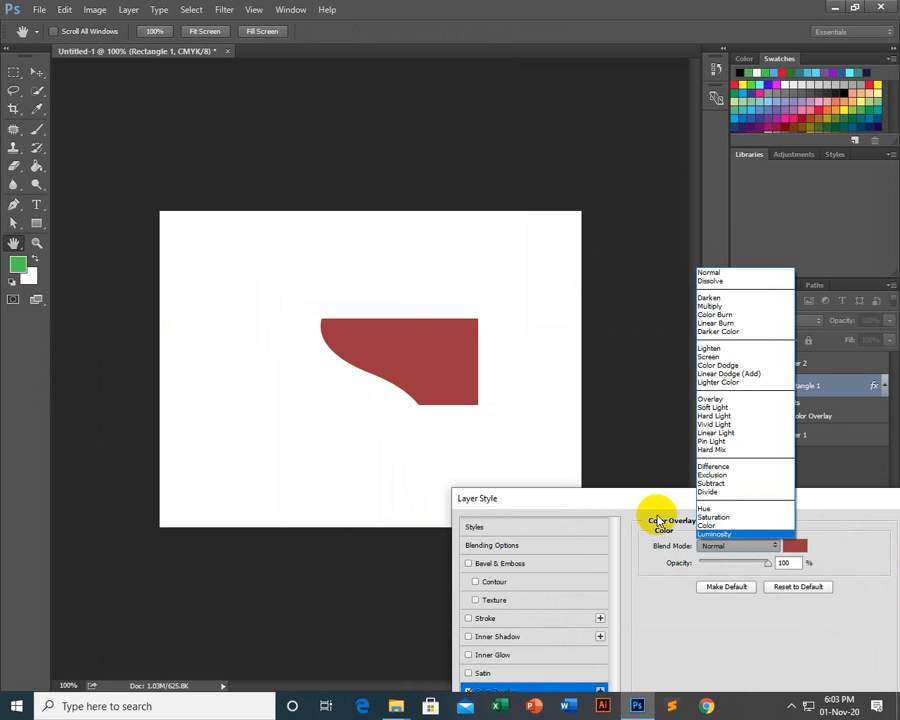
{"action": "left_click", "coordinate": [806, 606]}
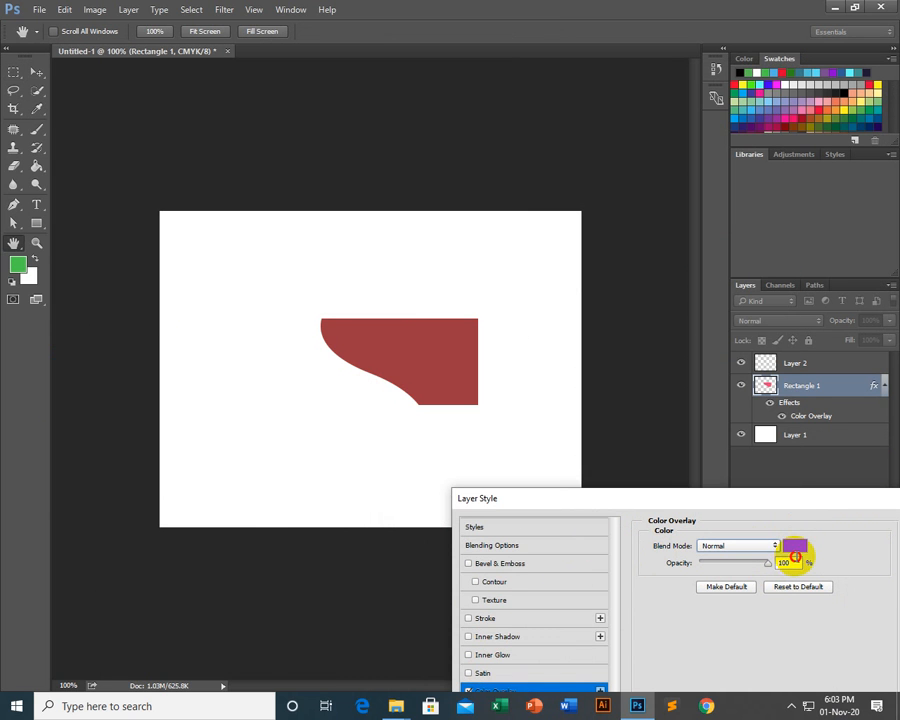
{"action": "left_click", "coordinate": [799, 553]}
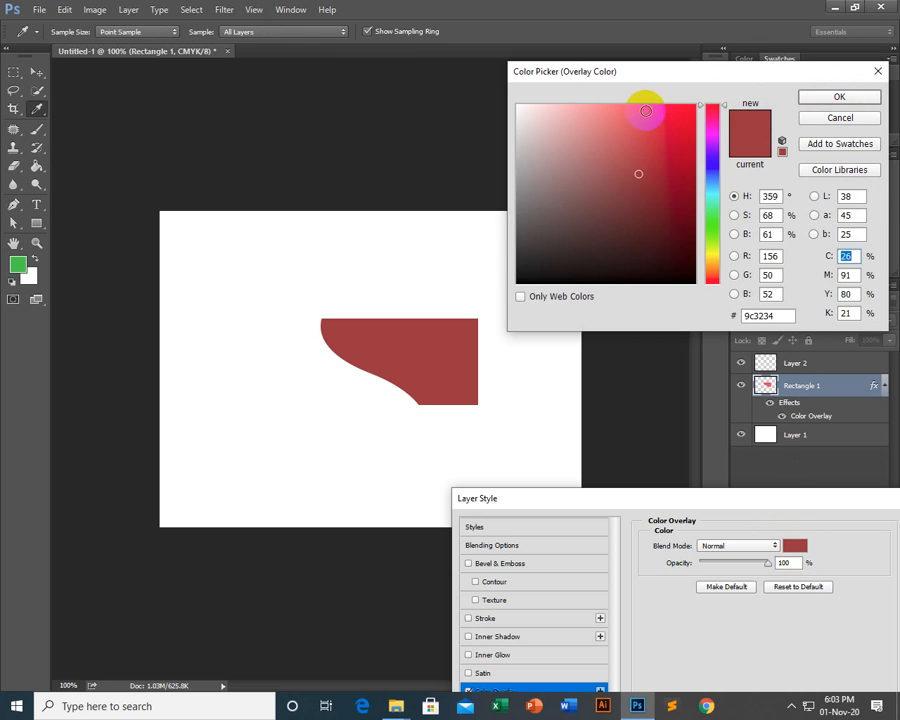
{"action": "left_click", "coordinate": [645, 112]}
{"action": "left_click", "coordinate": [832, 95]}
Try the Color Burn and Darker Color blend modes on the overlay, return it to Normal, and apply the layer style.
{"action": "left_click", "coordinate": [762, 545]}
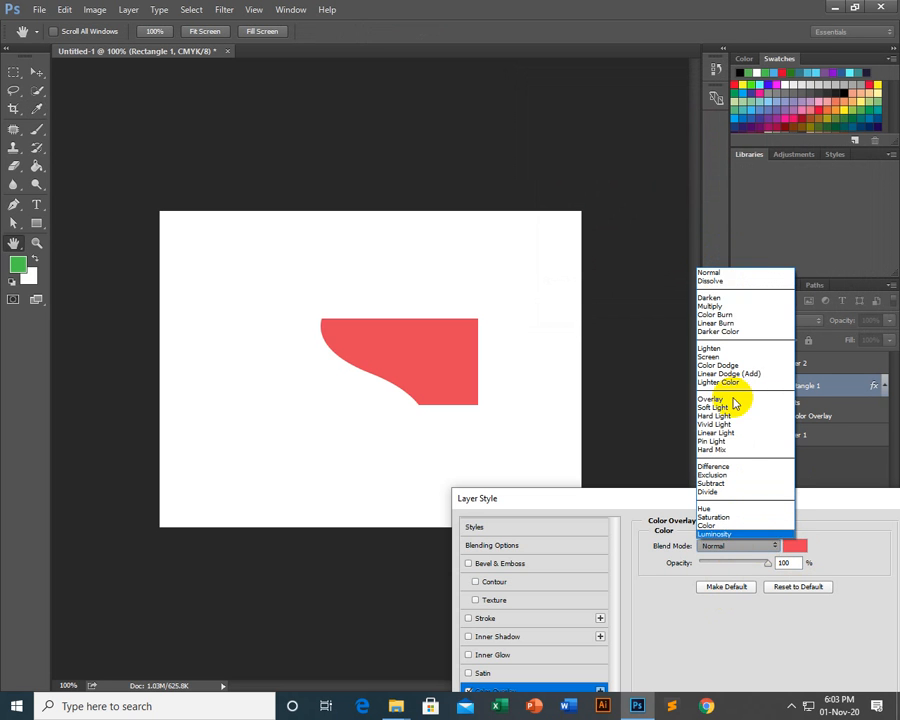
{"action": "left_click", "coordinate": [765, 314]}
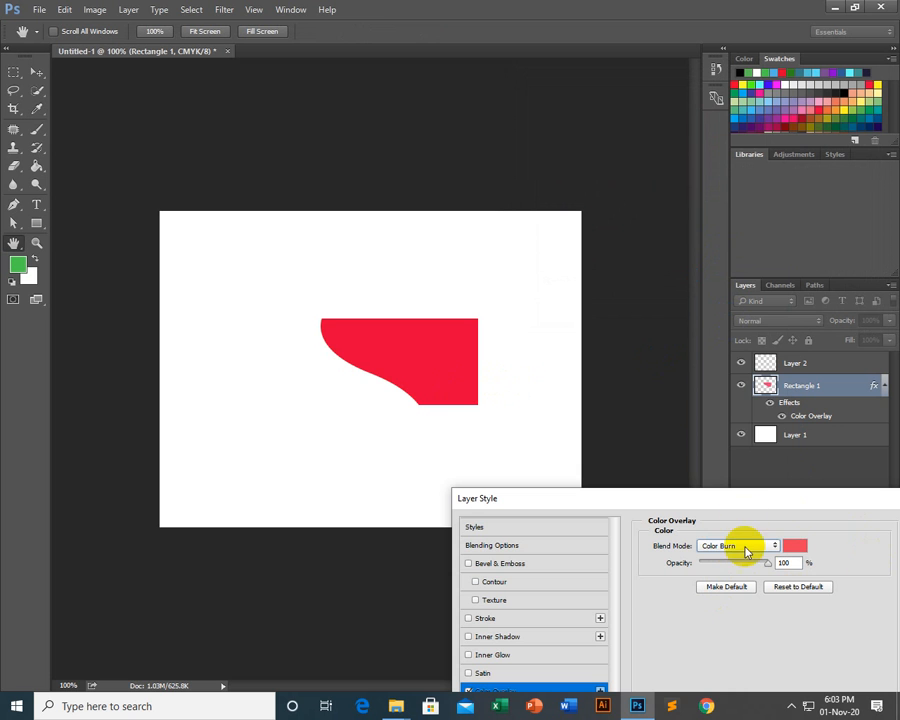
{"action": "left_click", "coordinate": [741, 546]}
{"action": "left_click", "coordinate": [732, 333]}
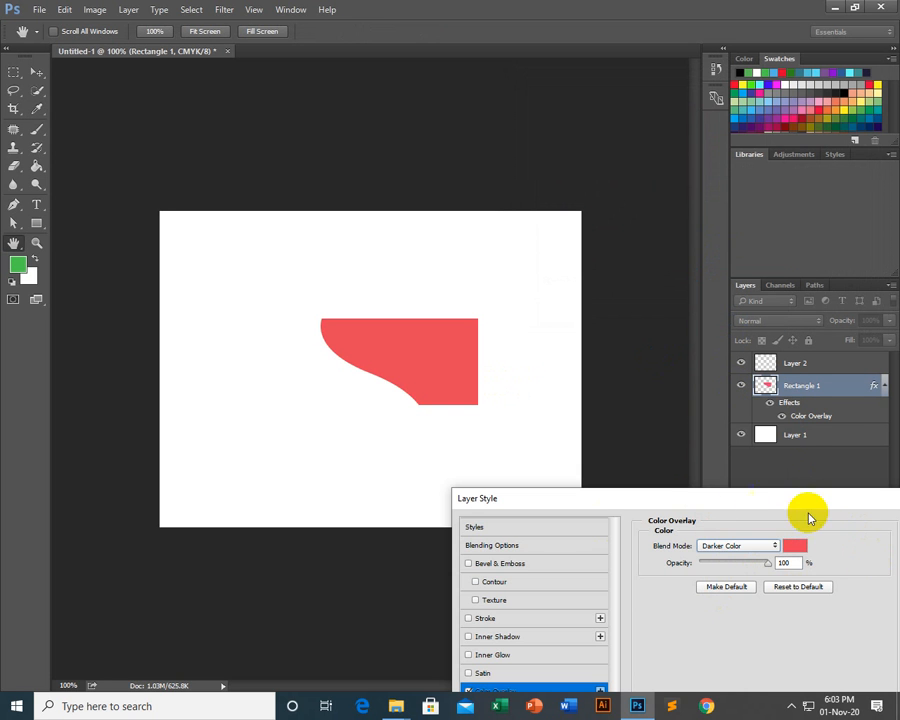
{"action": "left_click_drag", "start_coordinate": [769, 499], "coordinate": [566, 400]}
{"action": "left_click", "coordinate": [514, 446]}
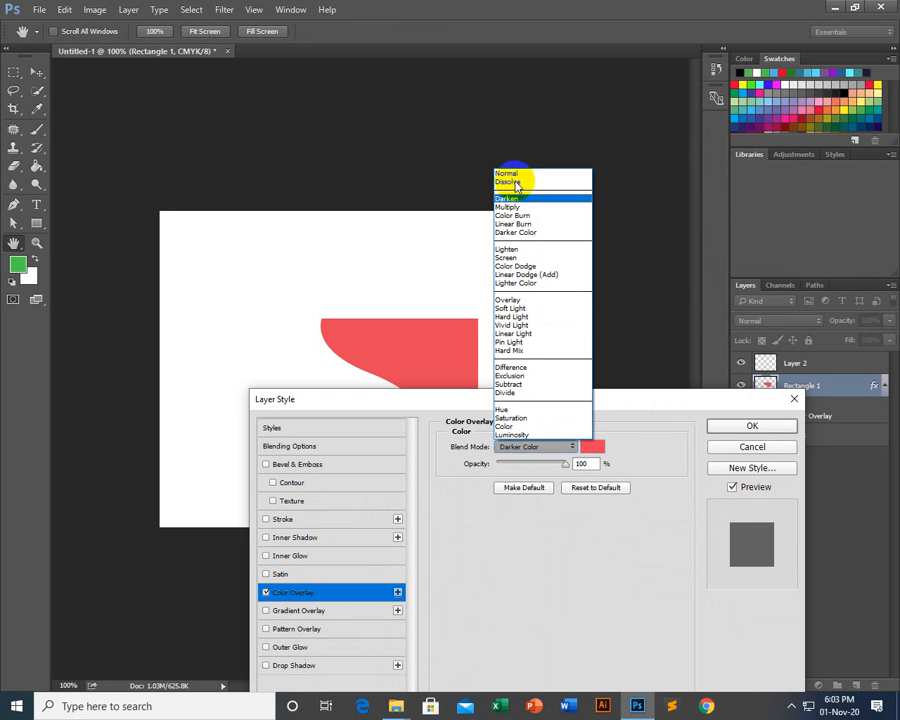
{"action": "left_click", "coordinate": [510, 177]}
{"action": "left_click", "coordinate": [775, 452]}
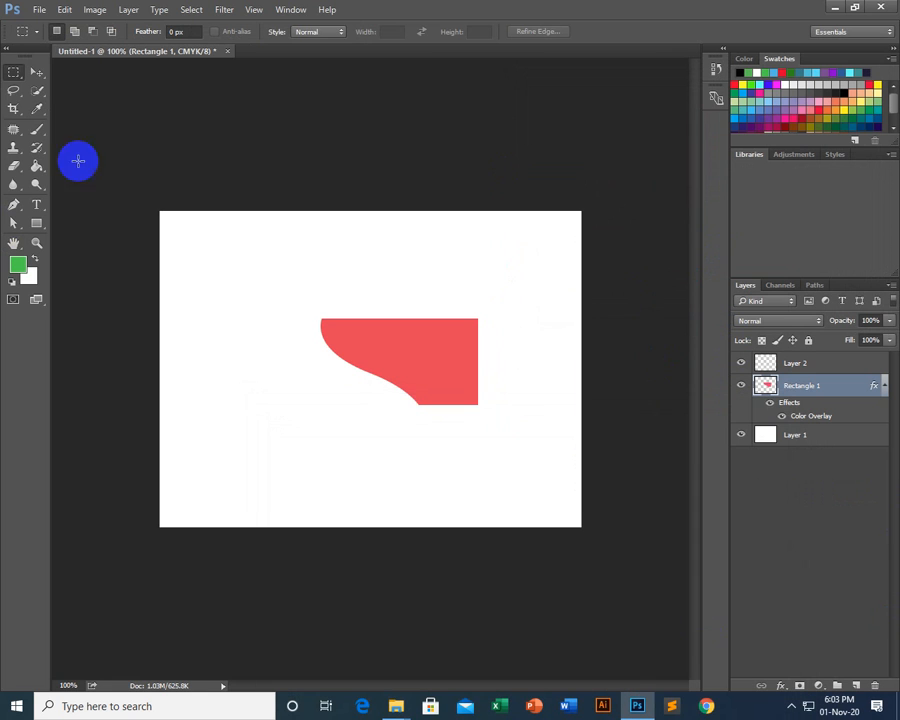
Move the red curved shape into the canvas's upper-right corner and back down to the middle of the canvas's right half.
{"action": "left_click", "coordinate": [36, 73]}
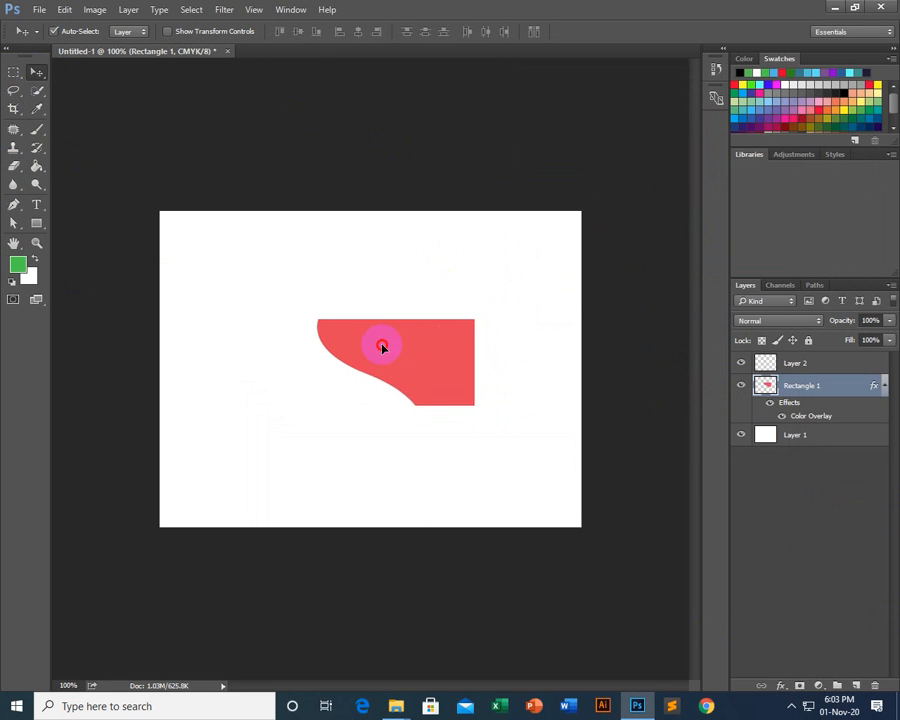
{"action": "left_click_drag", "start_coordinate": [382, 347], "coordinate": [526, 247]}
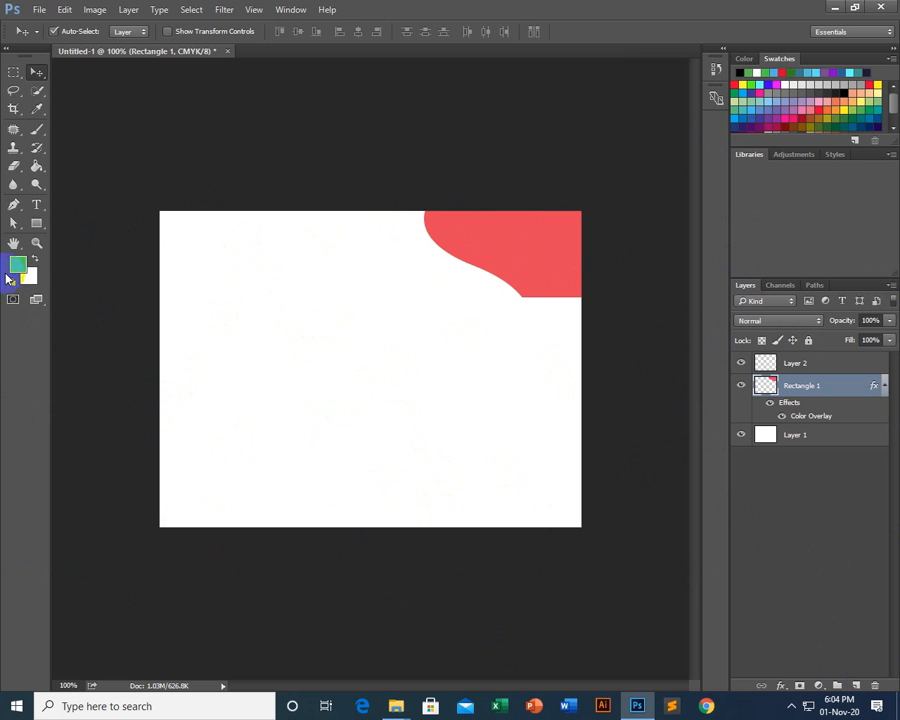
{"action": "left_click_drag", "start_coordinate": [535, 256], "coordinate": [494, 345]}
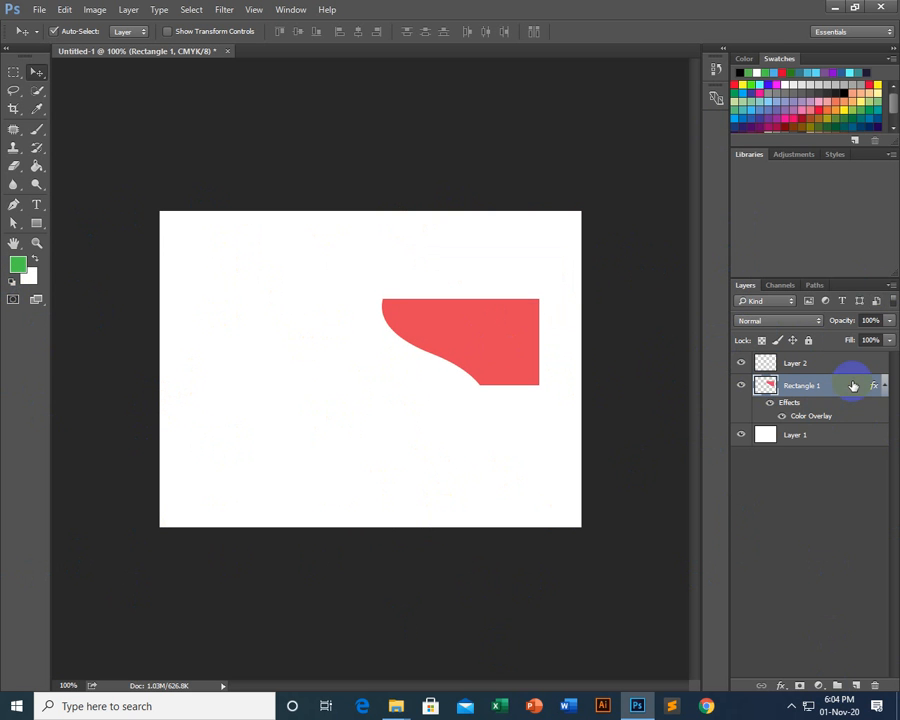
Reopen the Rectangle 1 layer's styles, turn off Color Overlay and enable Gradient Overlay, keeping the shape in view.
{"action": "double_click", "coordinate": [853, 386]}
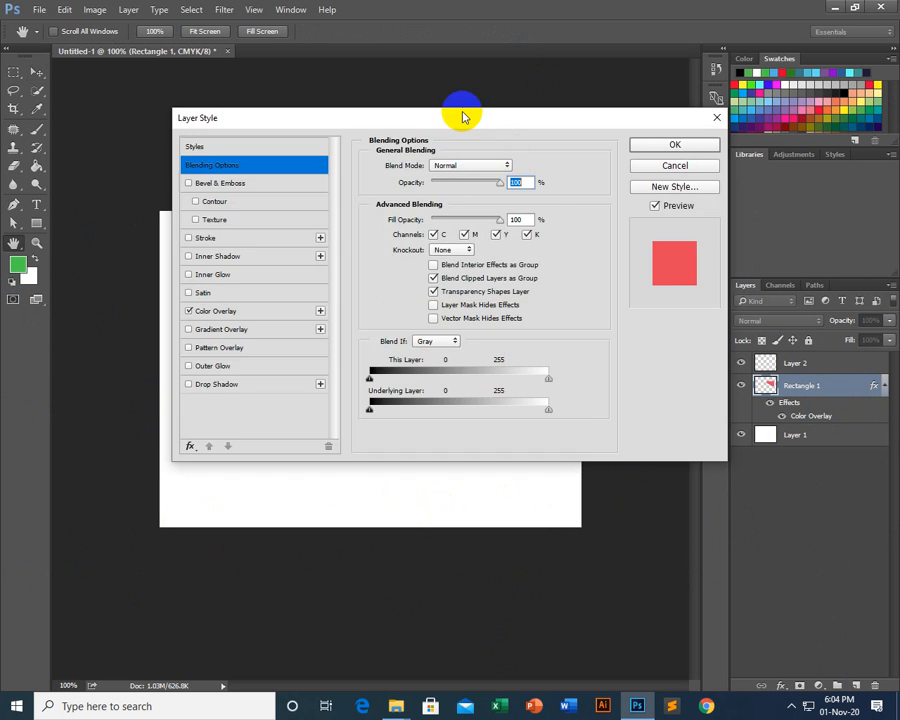
{"action": "left_click_drag", "start_coordinate": [460, 114], "coordinate": [863, 174]}
{"action": "left_click", "coordinate": [597, 371]}
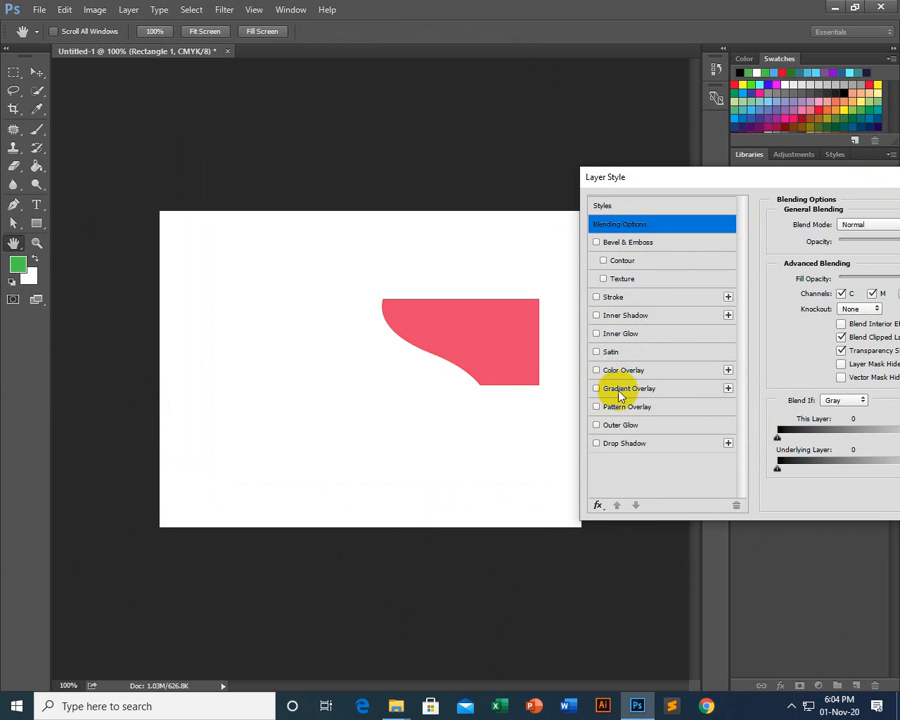
{"action": "left_click", "coordinate": [620, 389]}
{"action": "left_click_drag", "start_coordinate": [719, 176], "coordinate": [619, 243]}
{"action": "left_click_drag", "start_coordinate": [539, 286], "coordinate": [426, 383]}
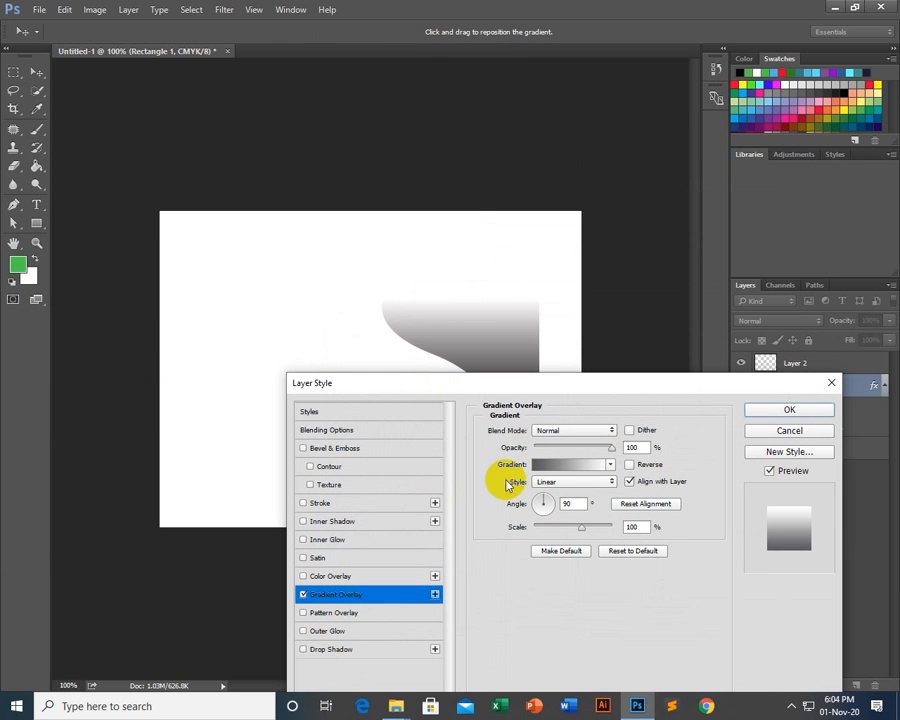
Edit the overlay gradient and change its dark starting color stop to blue (#335ffd).
{"action": "left_click", "coordinate": [584, 466]}
{"action": "left_click_drag", "start_coordinate": [619, 360], "coordinate": [840, 217]}
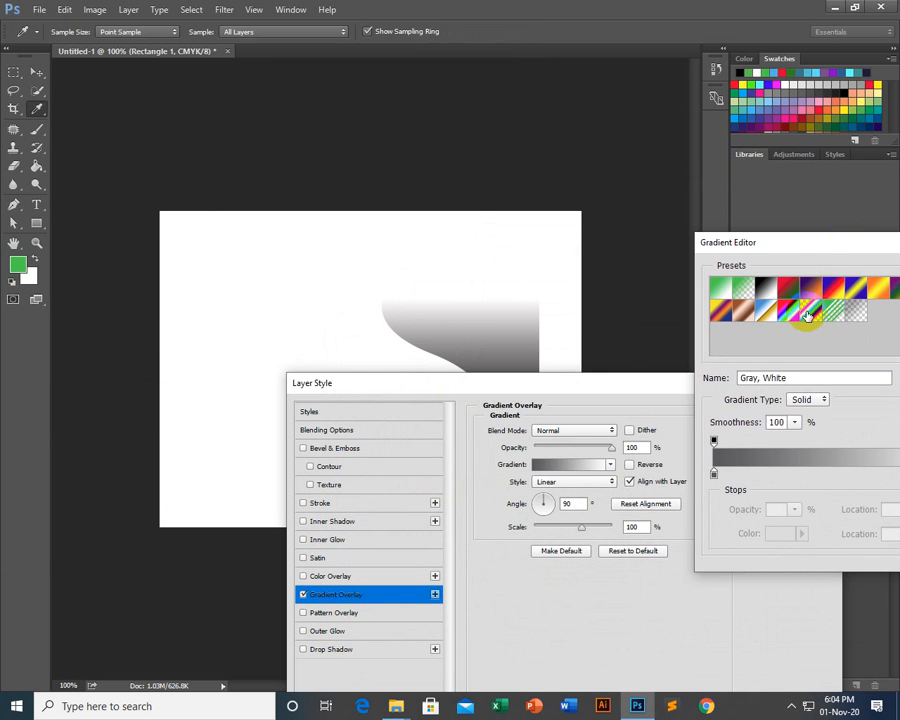
{"action": "double_click", "coordinate": [714, 476]}
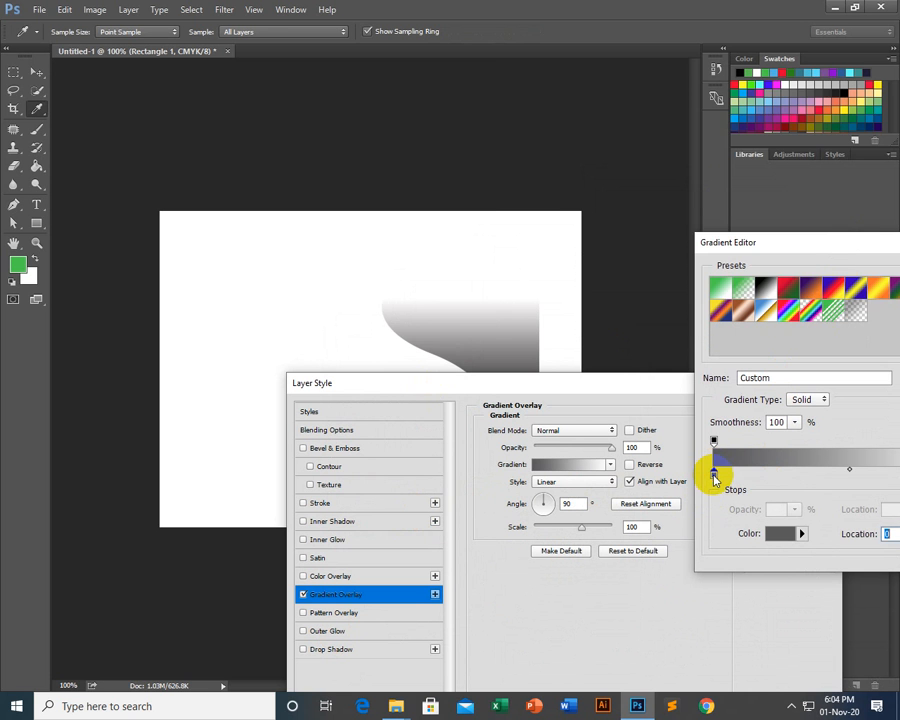
{"action": "left_click_drag", "start_coordinate": [689, 187], "coordinate": [659, 106]}
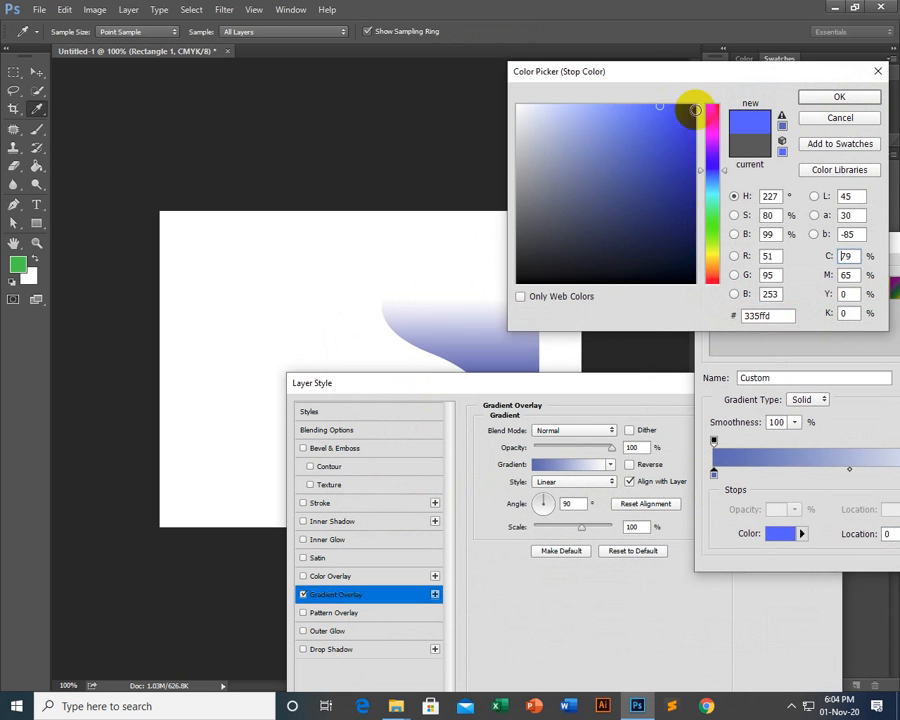
{"action": "left_click", "coordinate": [868, 100]}
Apply the edited gradient and rotate the Gradient Overlay's angle to -151°.
{"action": "left_click_drag", "start_coordinate": [747, 398], "coordinate": [663, 449]}
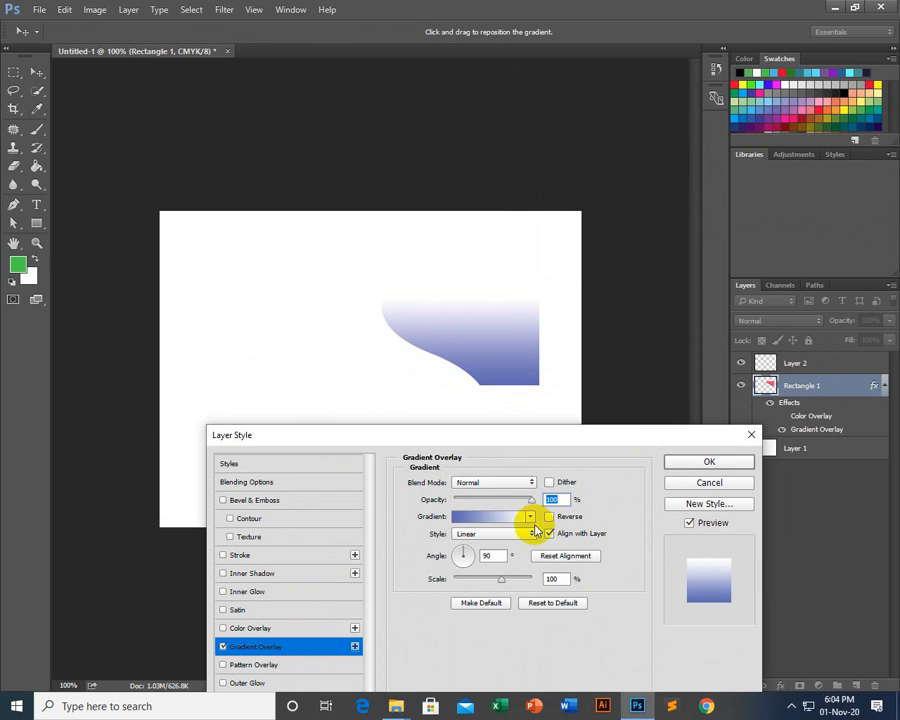
{"action": "left_click_drag", "start_coordinate": [466, 555], "coordinate": [464, 550]}
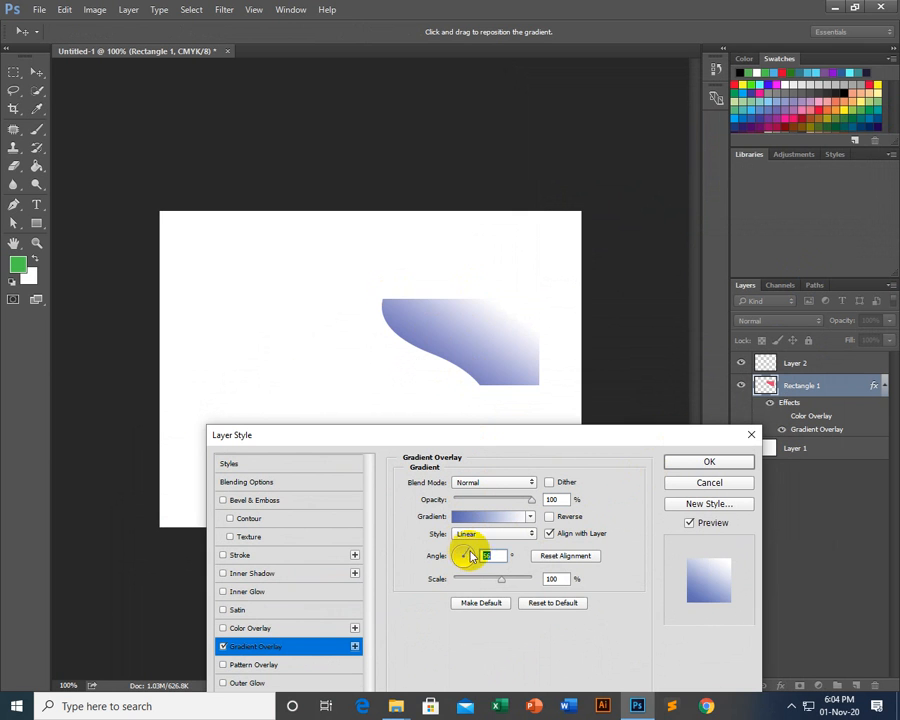
{"action": "left_click_drag", "start_coordinate": [470, 556], "coordinate": [449, 565]}
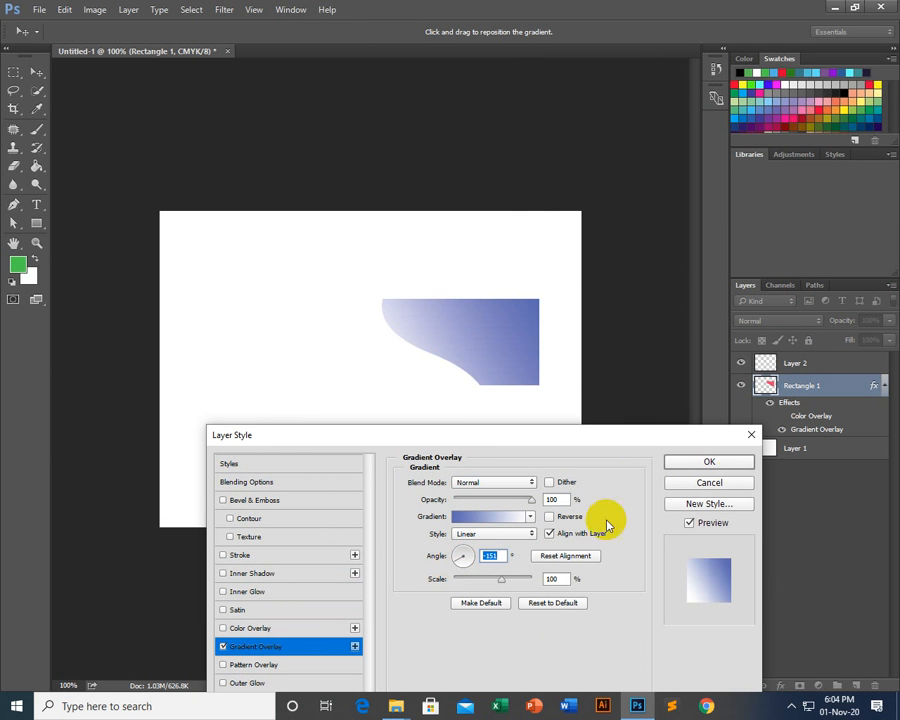
Replace the Gradient Overlay with a Pattern Overlay on the Rectangle 1 layer and open the choice of patterns.
{"action": "left_click_drag", "start_coordinate": [516, 467], "coordinate": [677, 395]}
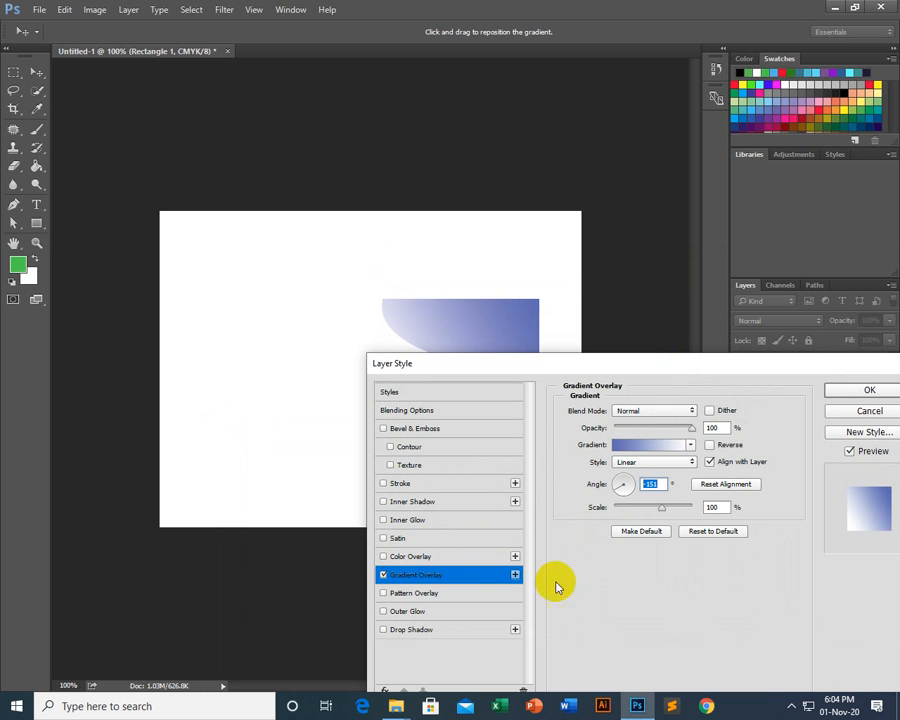
{"action": "left_click", "coordinate": [392, 592]}
{"action": "mouse_move", "coordinate": [586, 372]}
{"action": "left_mouse_down"}
{"action": "mouse_move", "coordinate": [518, 466]}
{"action": "mouse_move", "coordinate": [553, 456]}
{"action": "left_mouse_up"}
{"action": "left_click", "coordinate": [622, 542]}
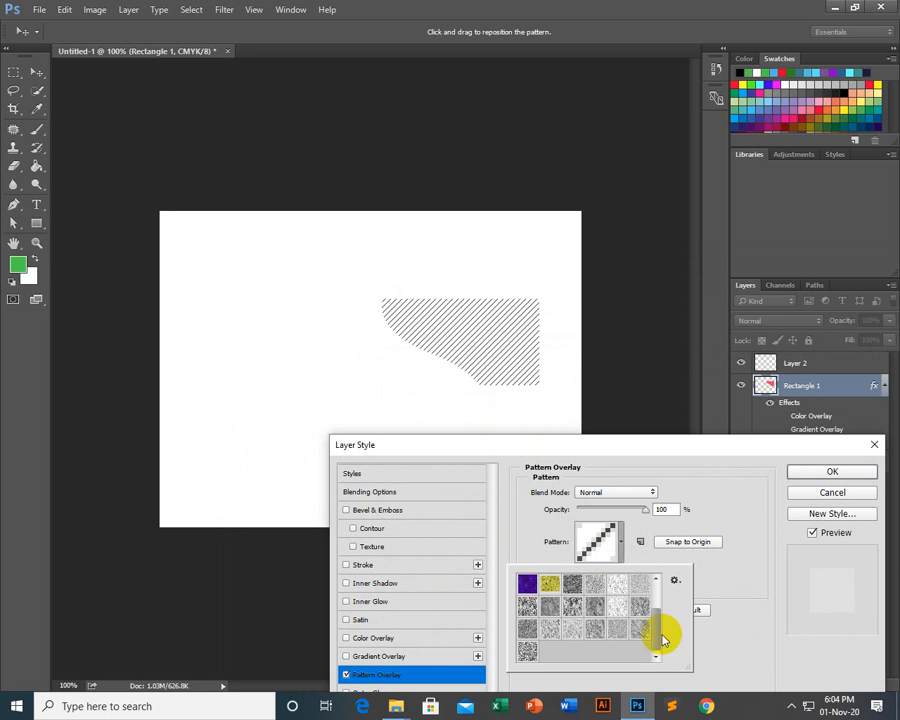
Try dotted, horizontal-line, diagonal-line and textured patterns on the shape, ending with a coarse black-and-white speckled one.
{"action": "scroll", "coordinate": [578, 606], "scroll_direction": "up", "scroll_amount": 2}
{"action": "left_click", "coordinate": [612, 584]}
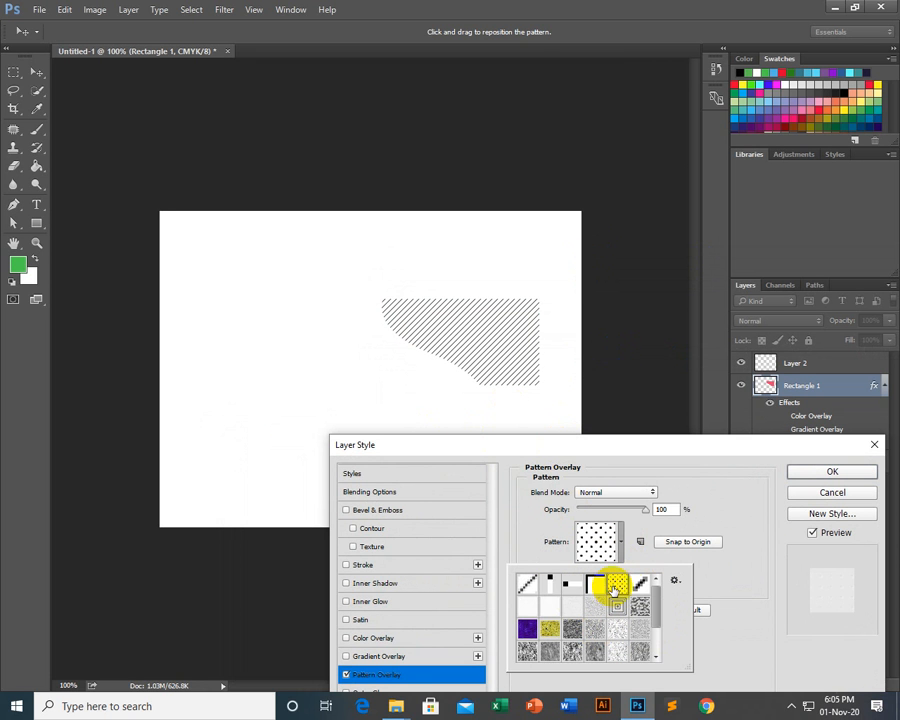
{"action": "left_click", "coordinate": [555, 586]}
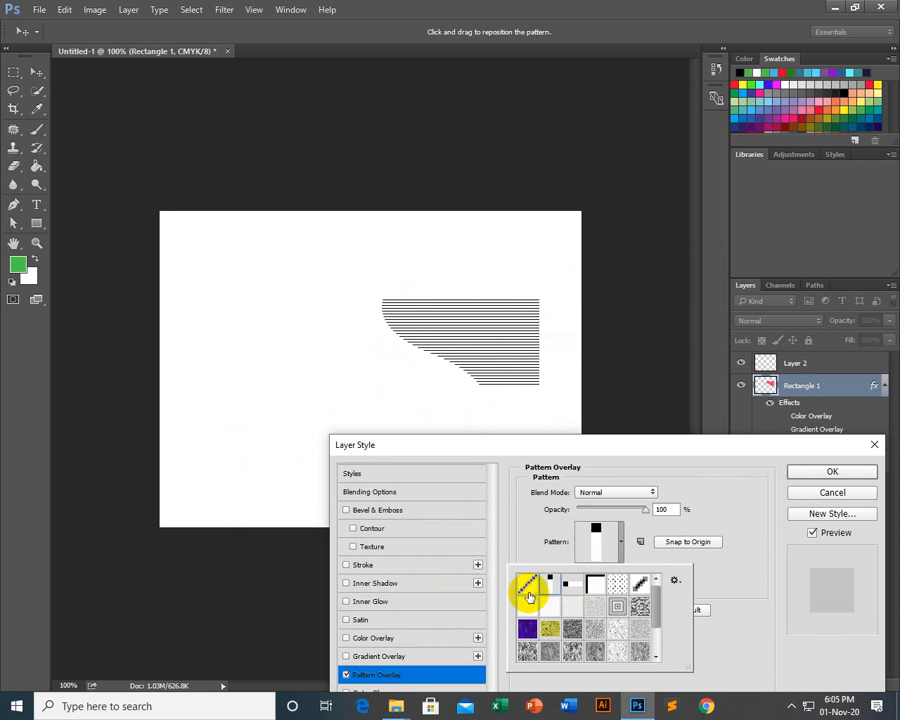
{"action": "left_click", "coordinate": [527, 583]}
{"action": "left_click", "coordinate": [527, 606]}
{"action": "left_click", "coordinate": [612, 628]}
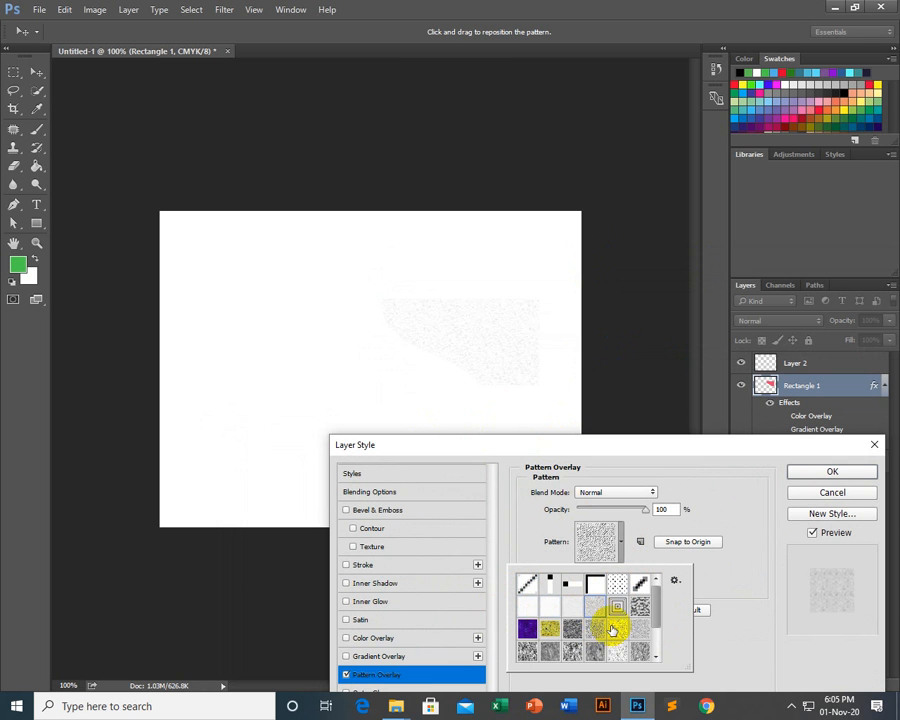
{"action": "left_click", "coordinate": [595, 651]}
{"action": "left_click", "coordinate": [617, 651]}
Turn off the Pattern Overlay and add a Bevel & Emboss effect with its depth set to 1000%.
{"action": "left_click_drag", "start_coordinate": [553, 449], "coordinate": [716, 238]}
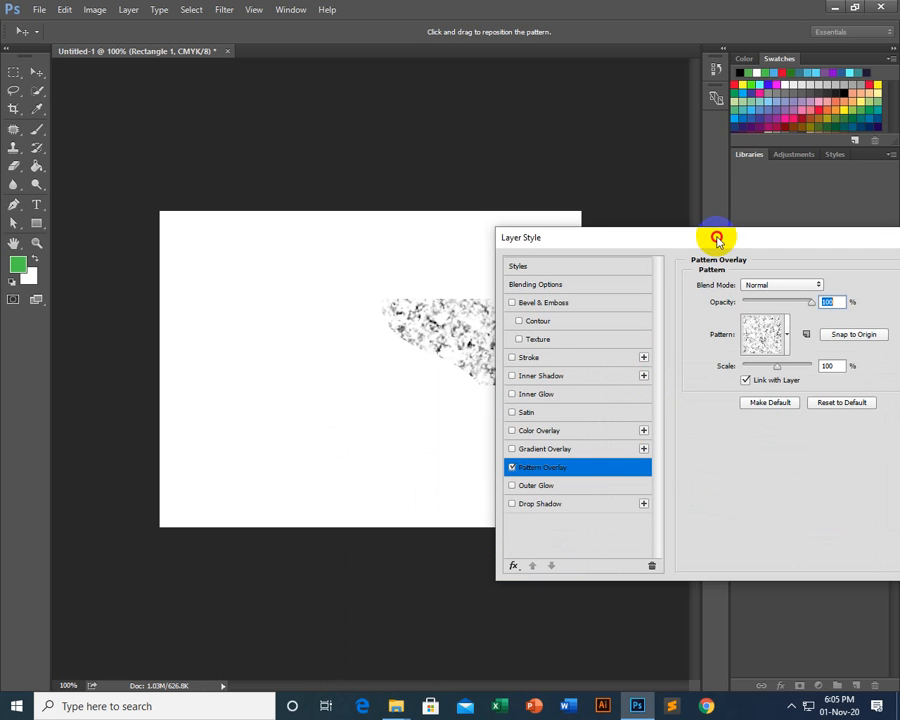
{"action": "left_click", "coordinate": [511, 467]}
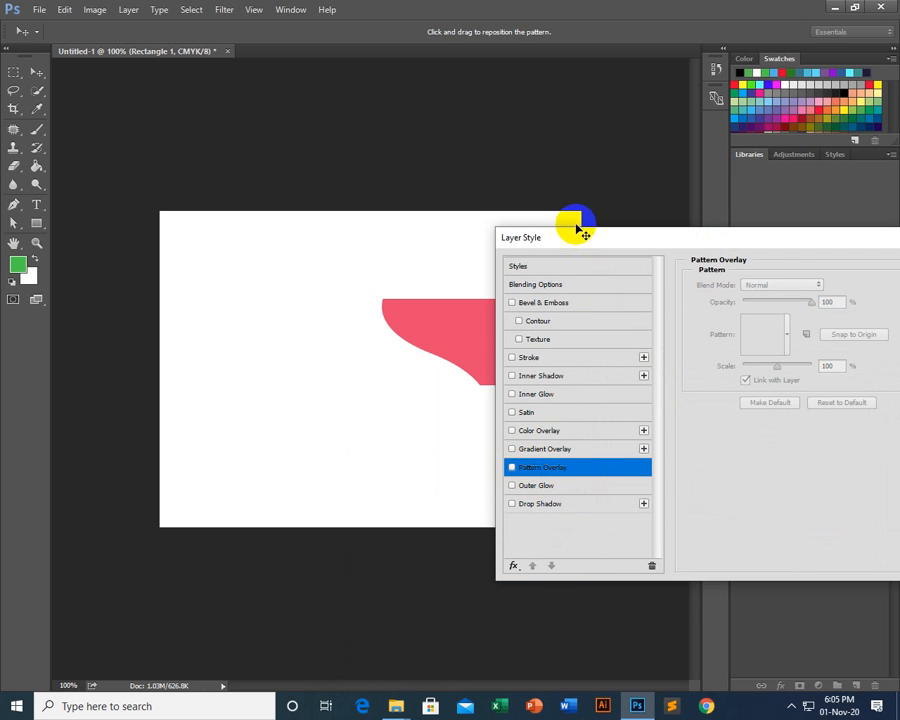
{"action": "left_click_drag", "start_coordinate": [578, 232], "coordinate": [421, 455]}
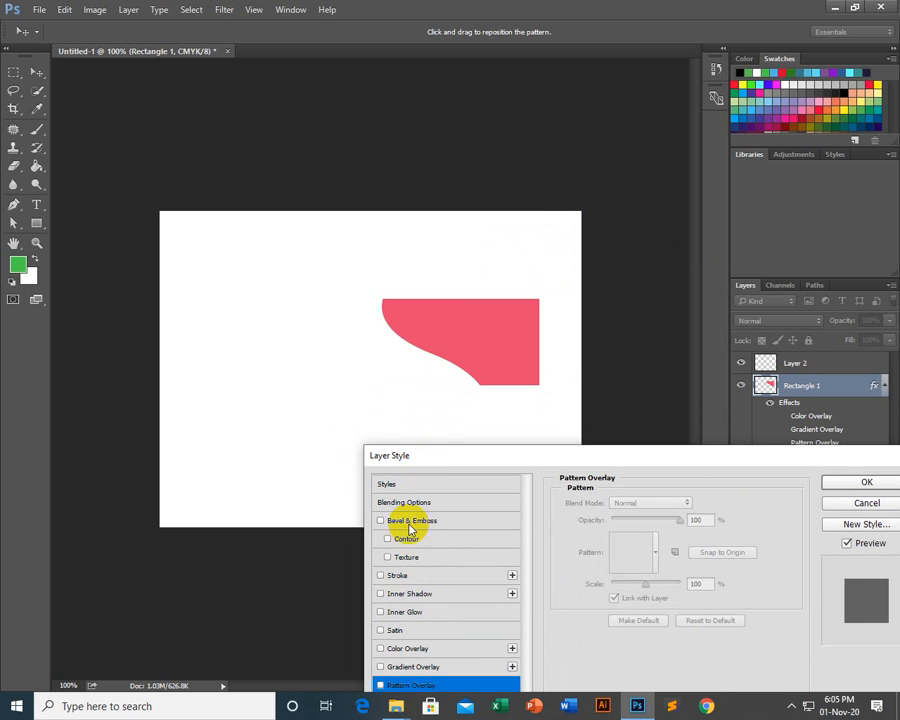
{"action": "left_click", "coordinate": [411, 521]}
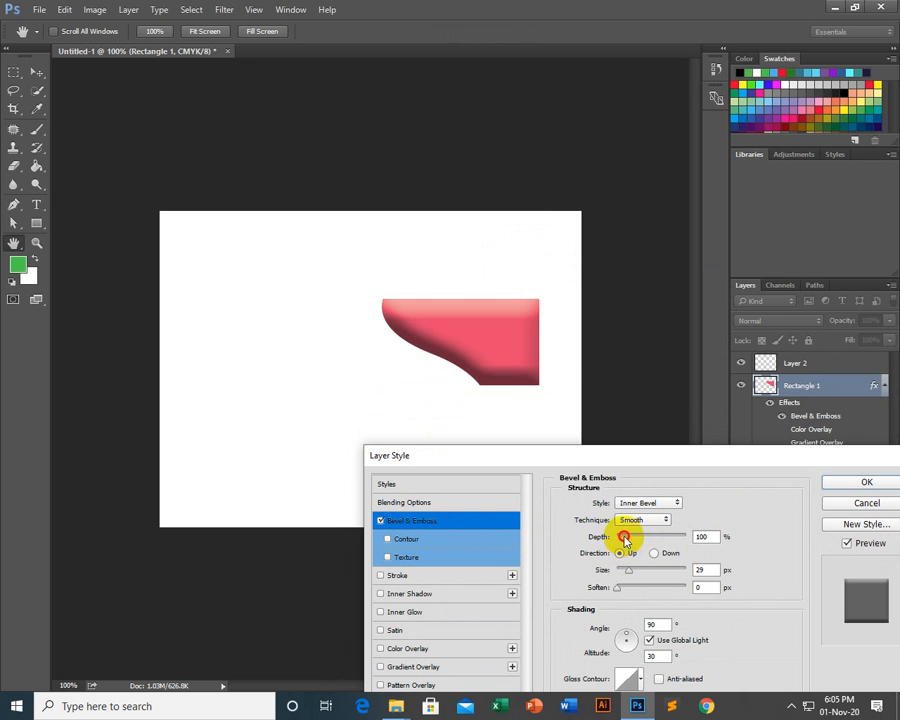
{"action": "left_click_drag", "start_coordinate": [623, 538], "coordinate": [735, 538]}
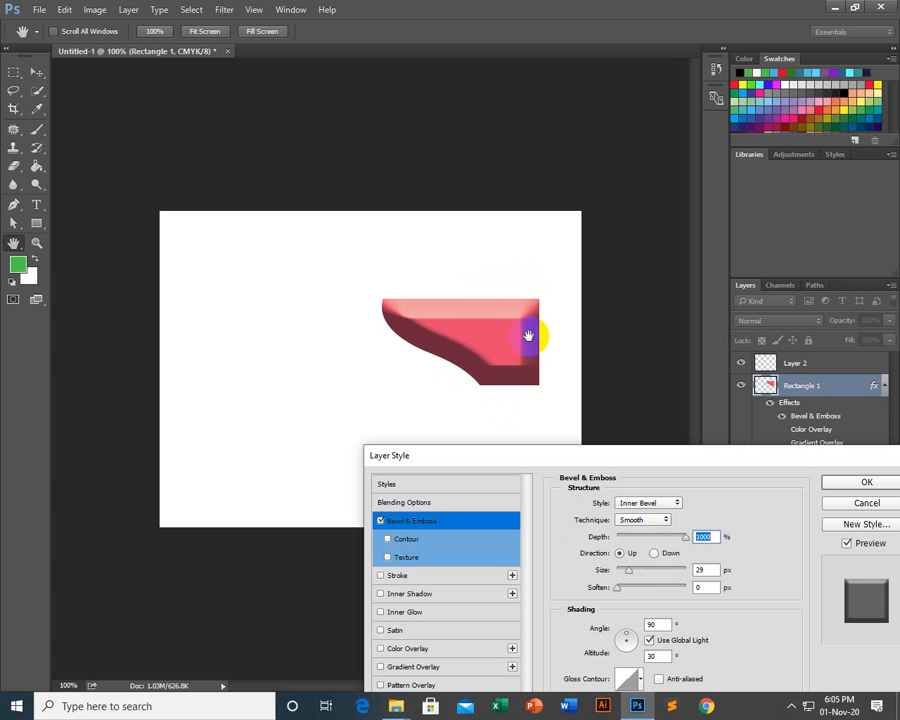
Try the bevel's Down direction, return it to Up, and set the size to 13 px and soften to 8 px.
{"action": "left_click", "coordinate": [655, 553]}
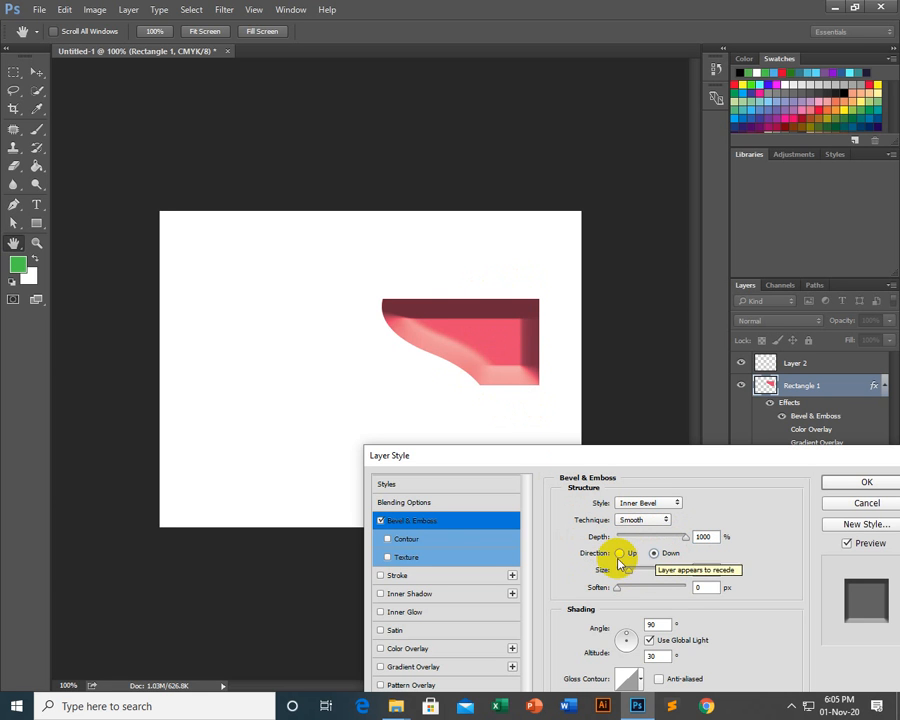
{"action": "mouse_move", "coordinate": [633, 576]}
{"action": "left_mouse_down"}
{"action": "mouse_move", "coordinate": [639, 569]}
{"action": "mouse_move", "coordinate": [621, 569]}
{"action": "left_mouse_up"}
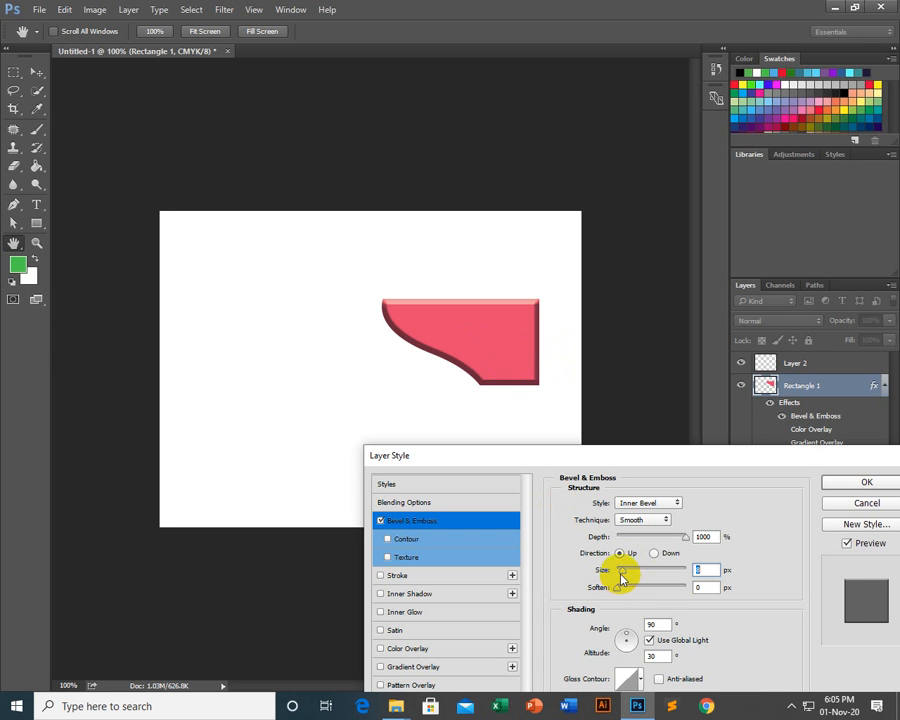
{"action": "left_click_drag", "start_coordinate": [629, 573], "coordinate": [627, 569]}
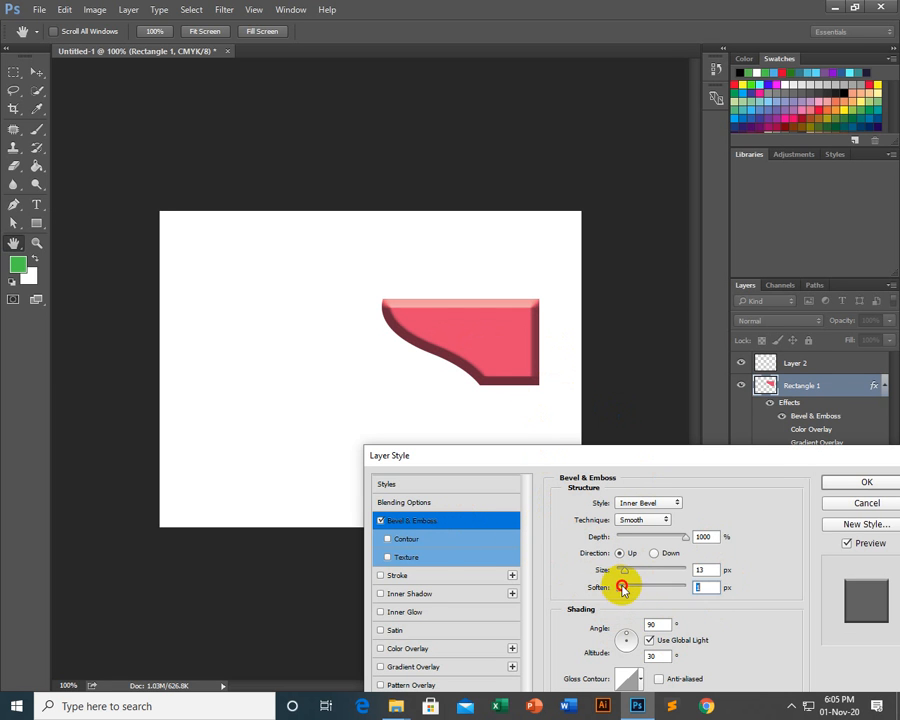
{"action": "left_click_drag", "start_coordinate": [621, 588], "coordinate": [657, 592]}
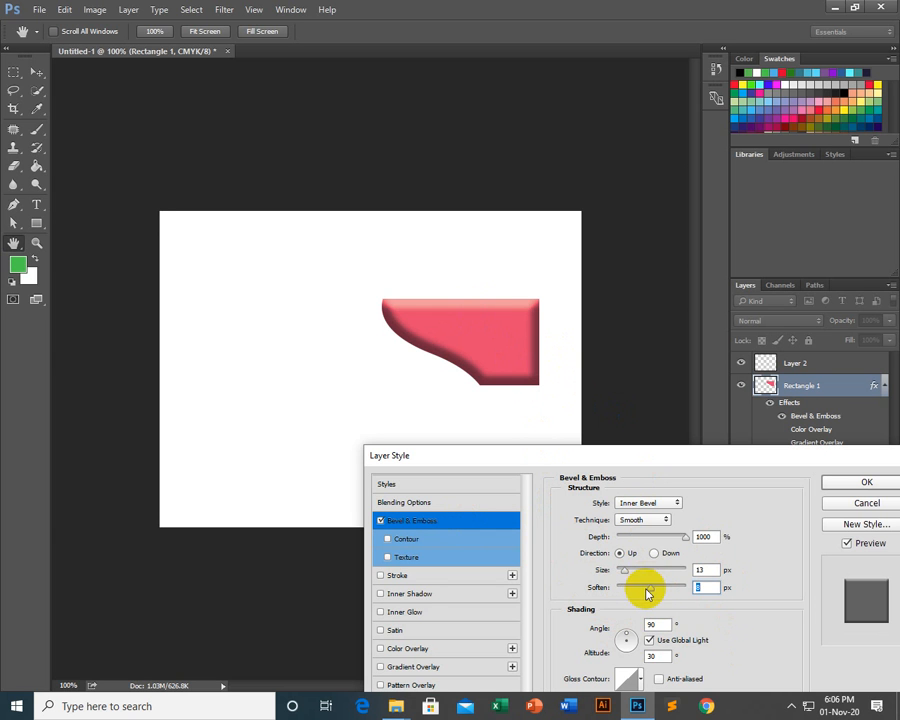
Set the bevel's Soften value to 0 px and reposition the Layer Style dialog to reveal the shading settings.
{"action": "left_click_drag", "start_coordinate": [643, 589], "coordinate": [608, 598]}
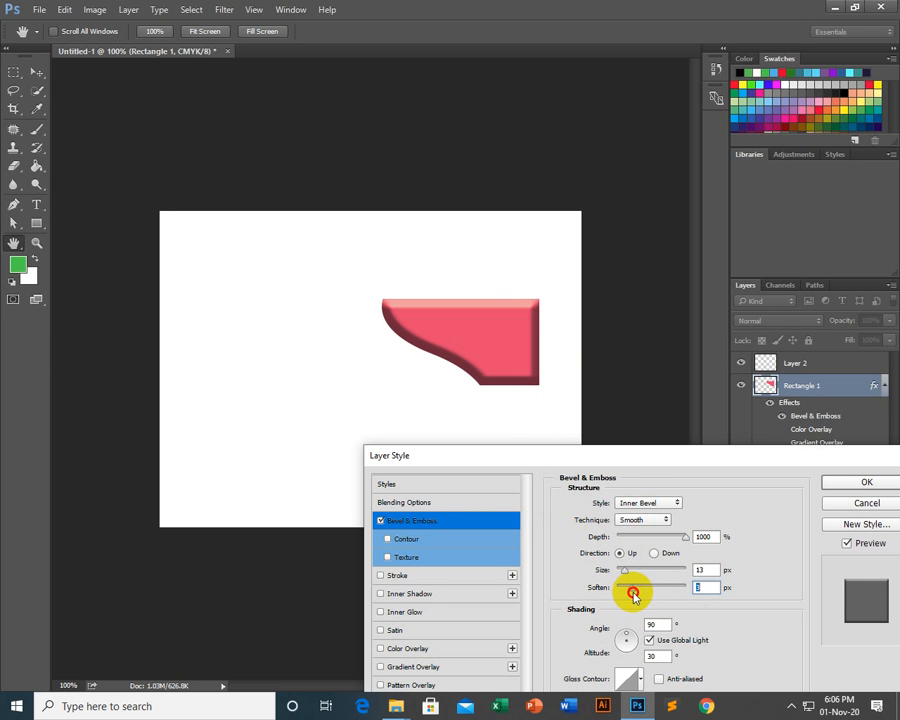
{"action": "left_click_drag", "start_coordinate": [627, 597], "coordinate": [617, 590]}
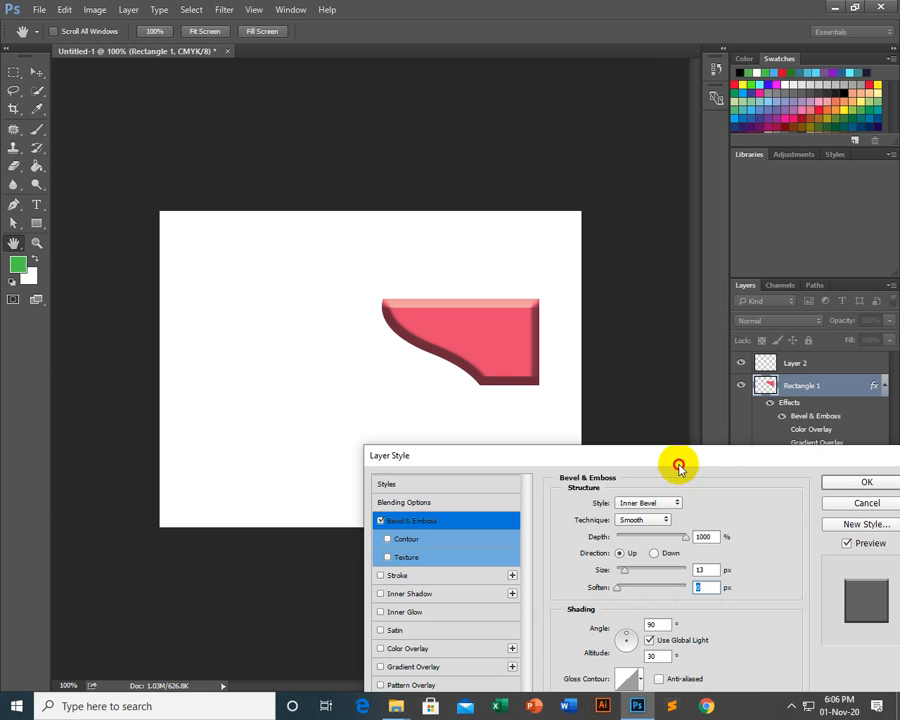
{"action": "left_click_drag", "start_coordinate": [652, 455], "coordinate": [747, 424]}
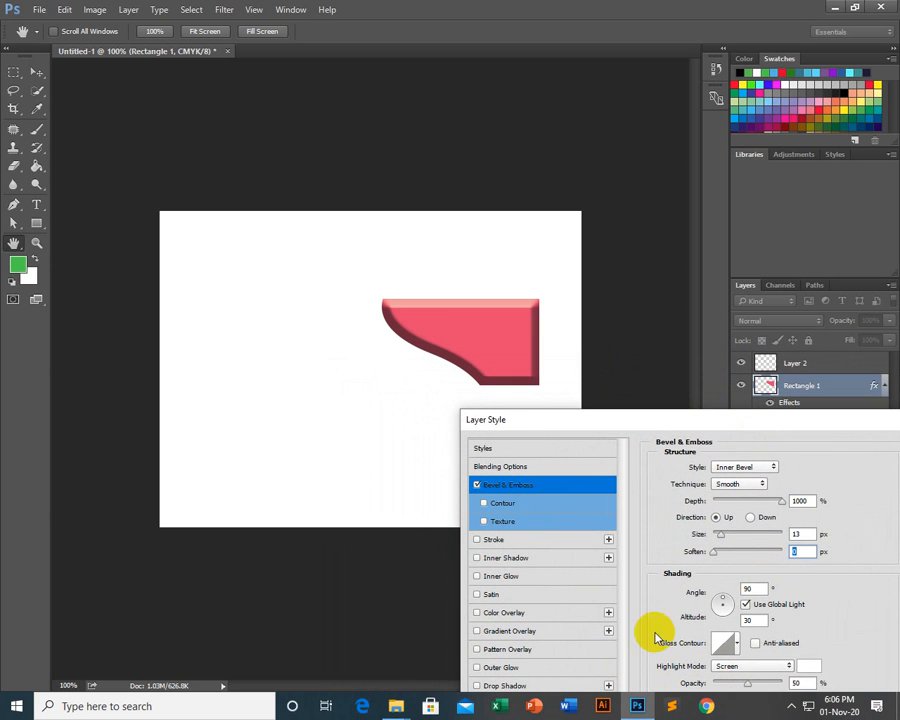
{"action": "left_click_drag", "start_coordinate": [612, 418], "coordinate": [516, 380]}
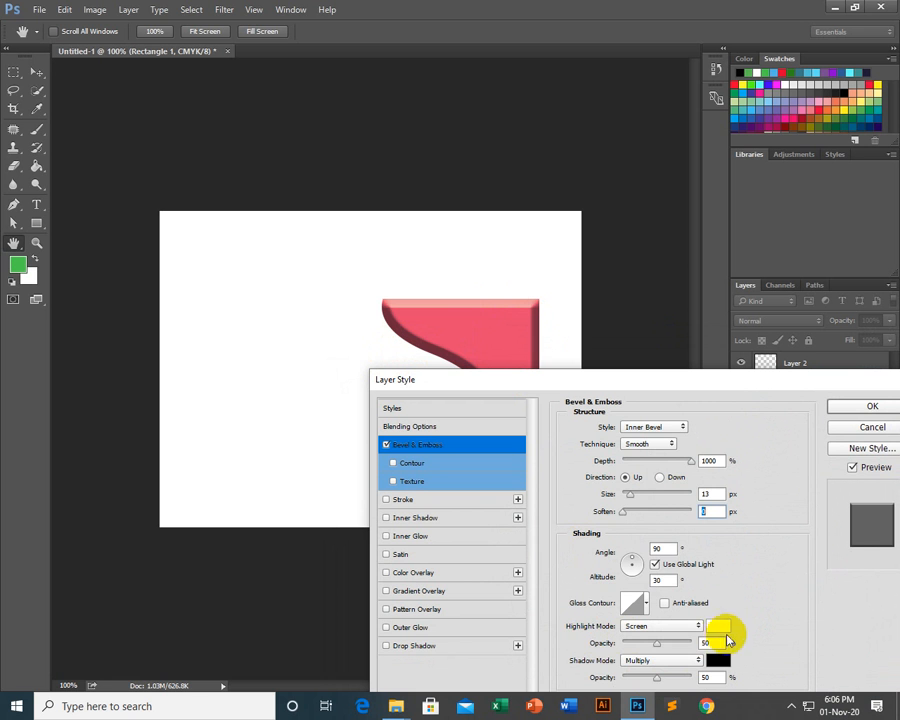
Set the bevel's highlight opacity to 48% and its highlight colour to bright green (7edd31).
{"action": "mouse_move", "coordinate": [658, 646]}
{"action": "left_mouse_down"}
{"action": "mouse_move", "coordinate": [683, 646]}
{"action": "mouse_move", "coordinate": [654, 652]}
{"action": "left_mouse_up"}
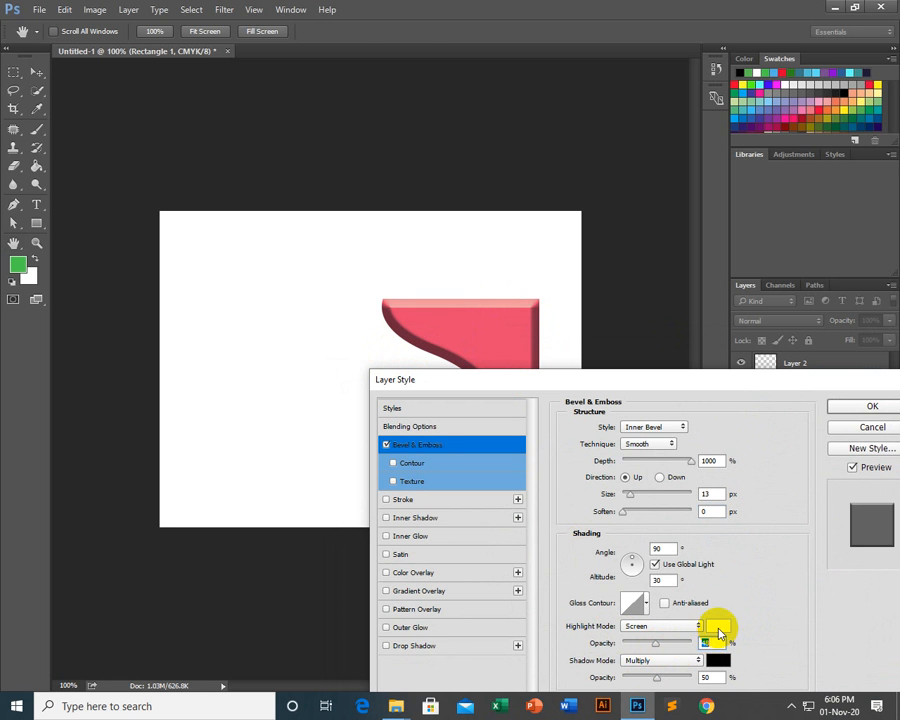
{"action": "left_click", "coordinate": [718, 628]}
{"action": "left_click", "coordinate": [622, 126]}
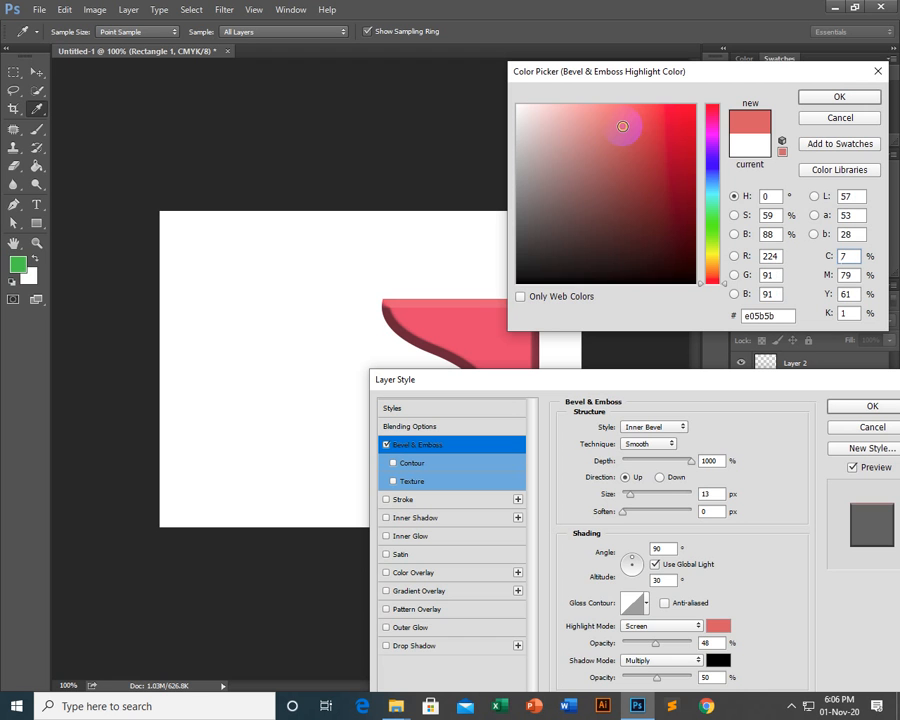
{"action": "left_click", "coordinate": [665, 167]}
{"action": "left_click_drag", "start_coordinate": [720, 127], "coordinate": [709, 237]}
{"action": "left_click", "coordinate": [656, 128]}
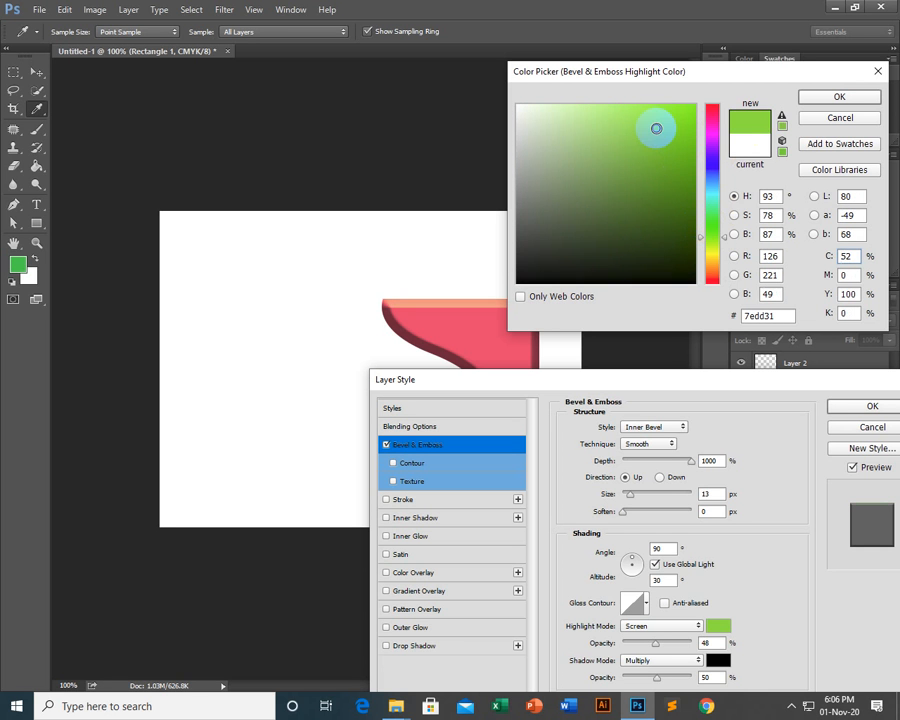
{"action": "left_click", "coordinate": [834, 95]}
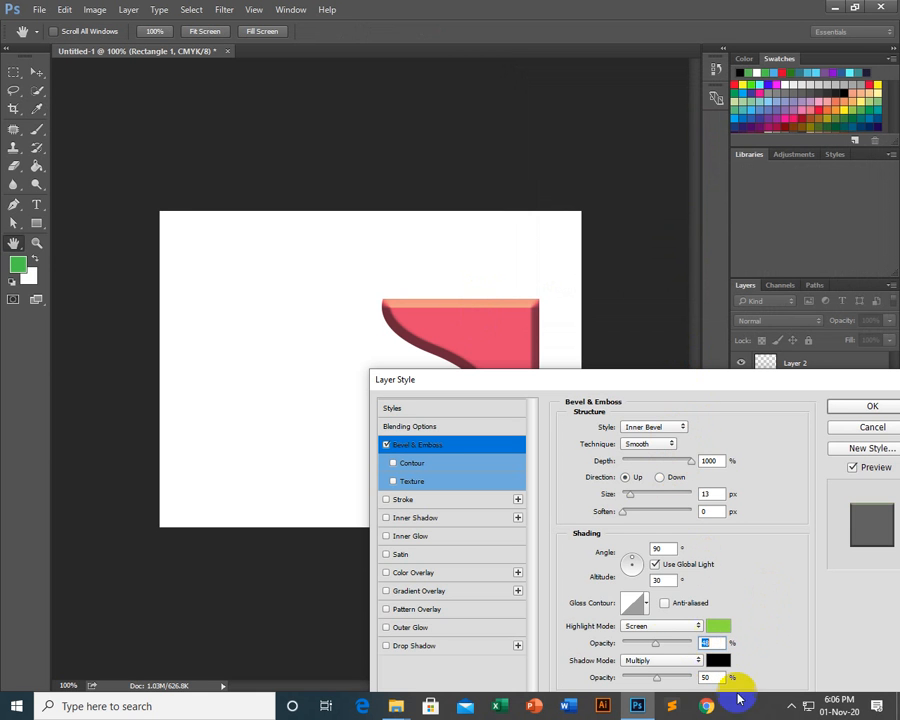
Enable the bevel's Contour option and try different contour presets, ending with the rounded quarter-curve one.
{"action": "left_click_drag", "start_coordinate": [686, 380], "coordinate": [188, 281]}
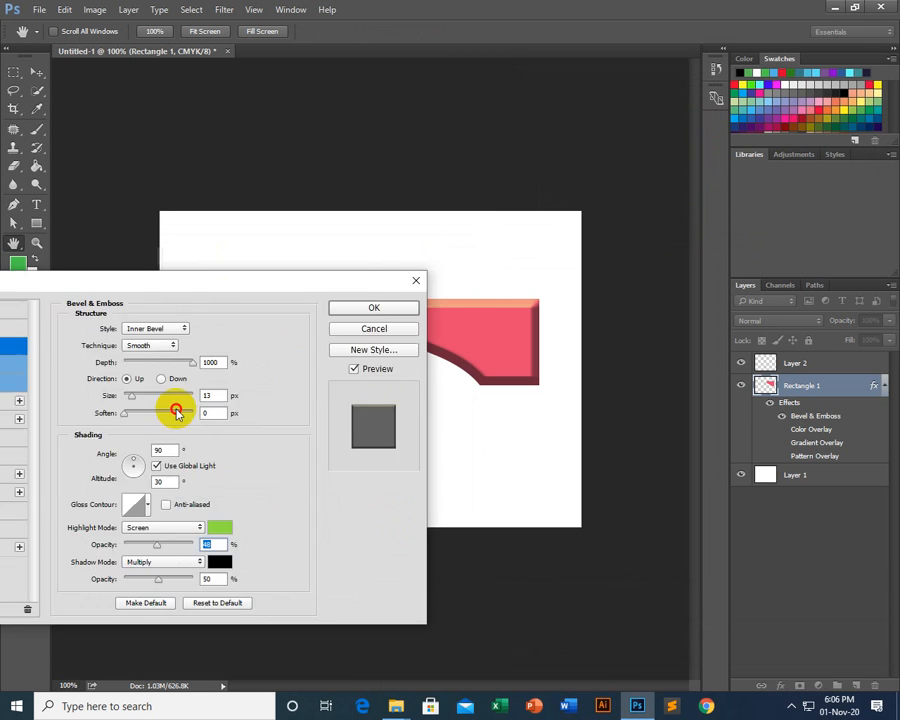
{"action": "left_click_drag", "start_coordinate": [177, 413], "coordinate": [385, 466]}
{"action": "left_click_drag", "start_coordinate": [455, 464], "coordinate": [581, 403]}
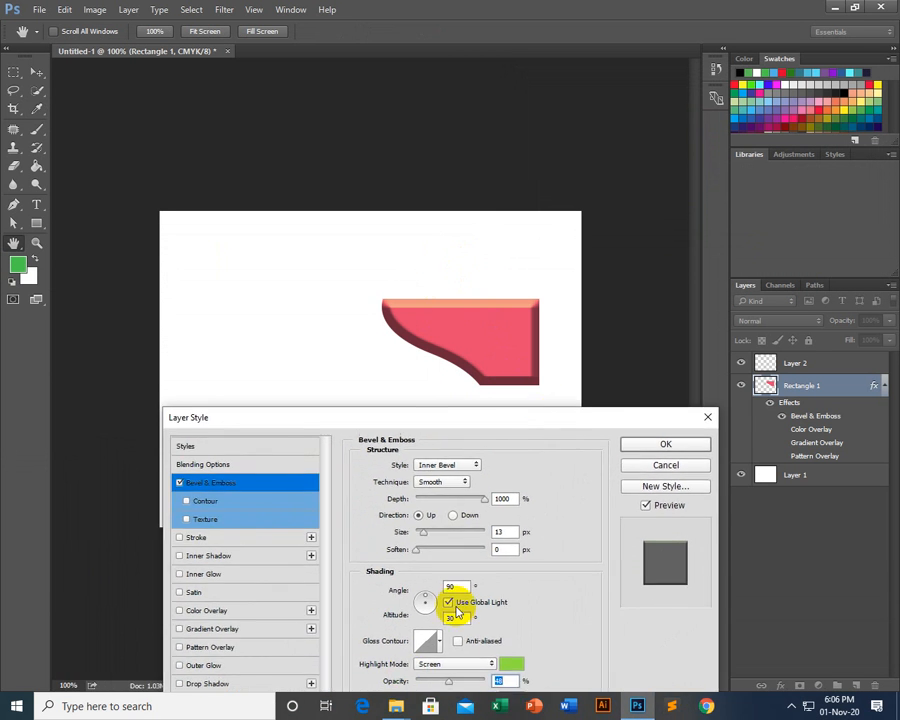
{"action": "left_click", "coordinate": [209, 510]}
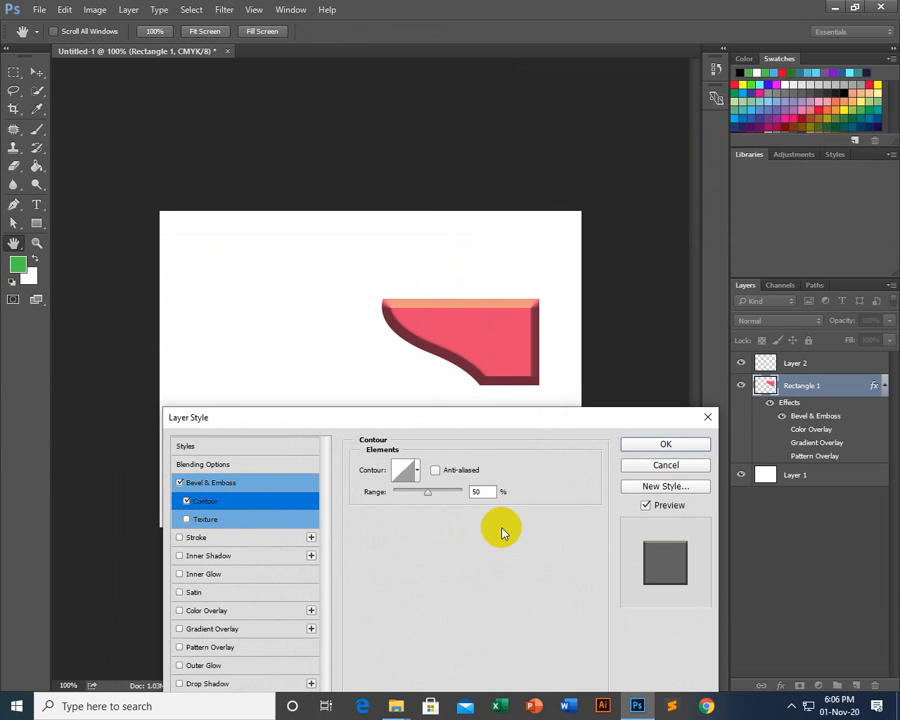
{"action": "left_click", "coordinate": [417, 473]}
{"action": "left_click", "coordinate": [398, 533]}
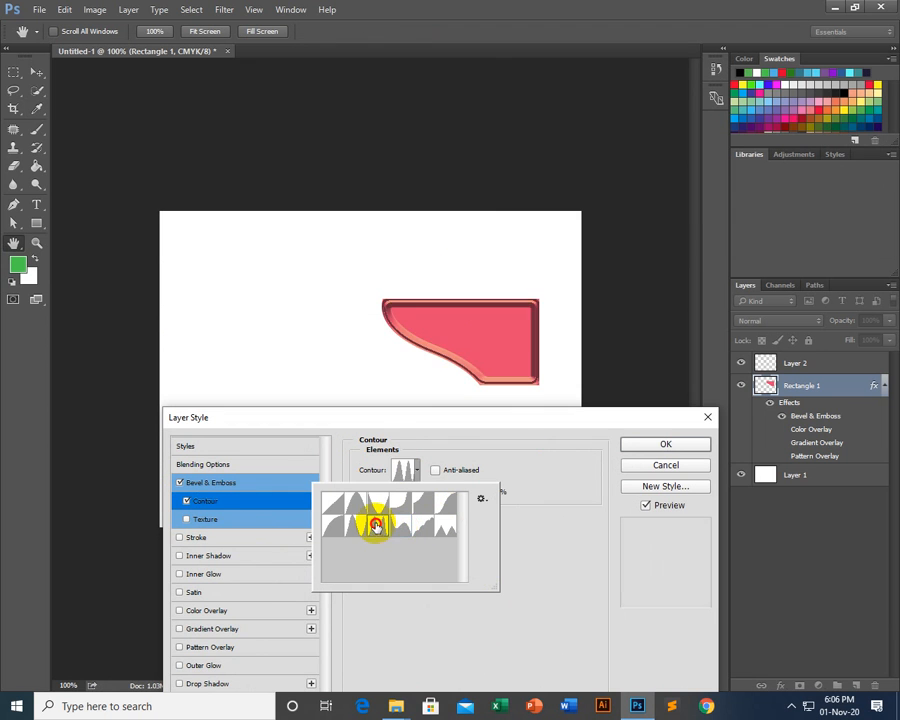
{"action": "left_click", "coordinate": [337, 524]}
{"action": "left_click", "coordinate": [348, 500]}
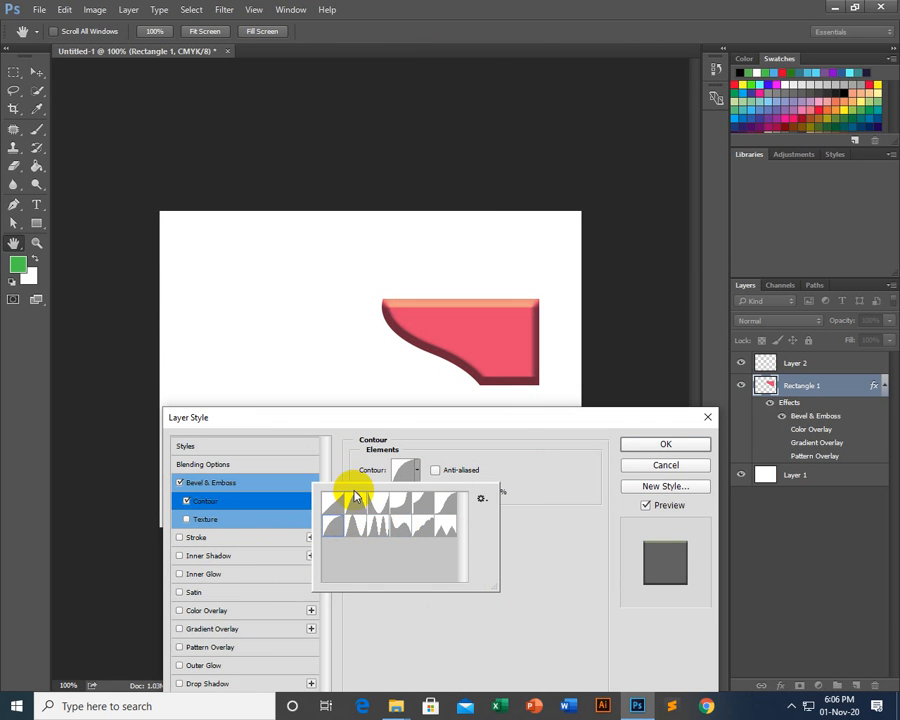
Enable the bevel's Texture option and try different texture patterns, ending with the concentric squares.
{"action": "left_click", "coordinate": [207, 519]}
{"action": "left_click", "coordinate": [207, 519]}
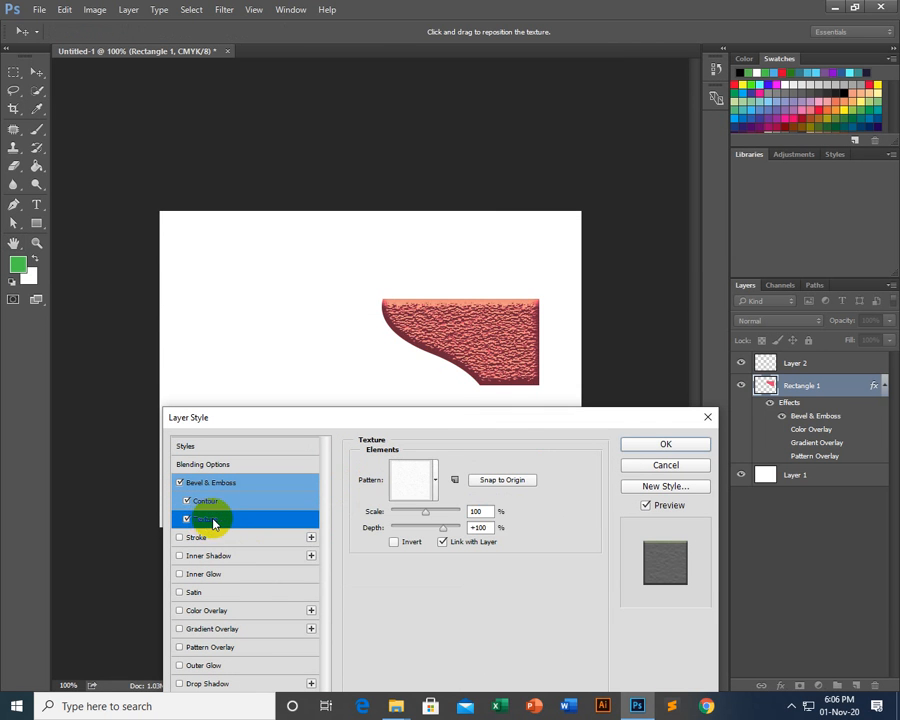
{"action": "left_click", "coordinate": [432, 483]}
{"action": "left_click", "coordinate": [430, 566]}
{"action": "left_click", "coordinate": [430, 543]}
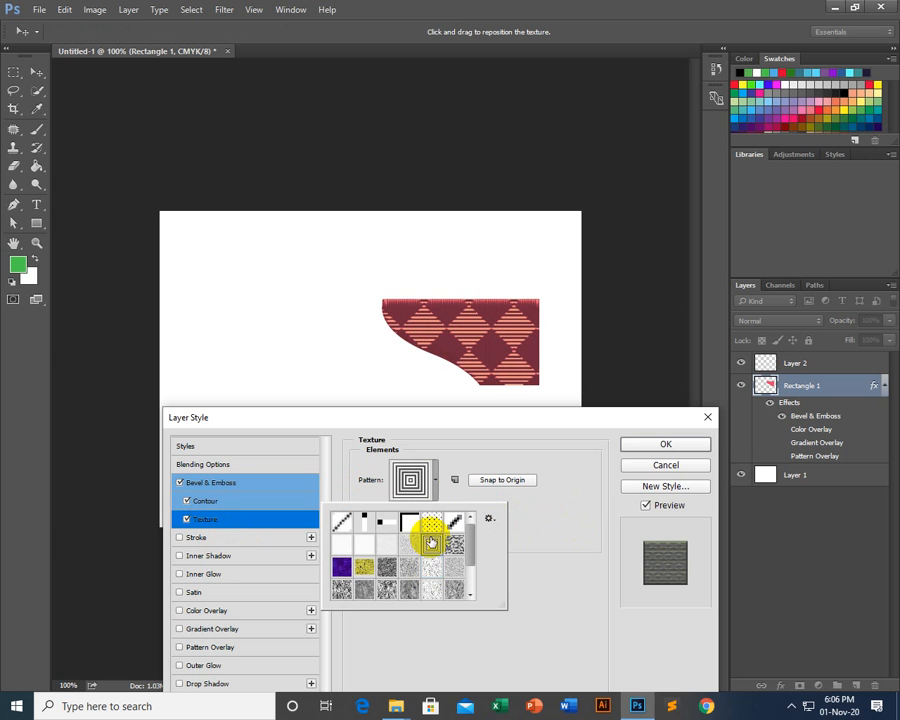
Turn off the Texture and Contour options along with the Bevel & Emboss effect.
{"action": "left_click", "coordinate": [191, 503]}
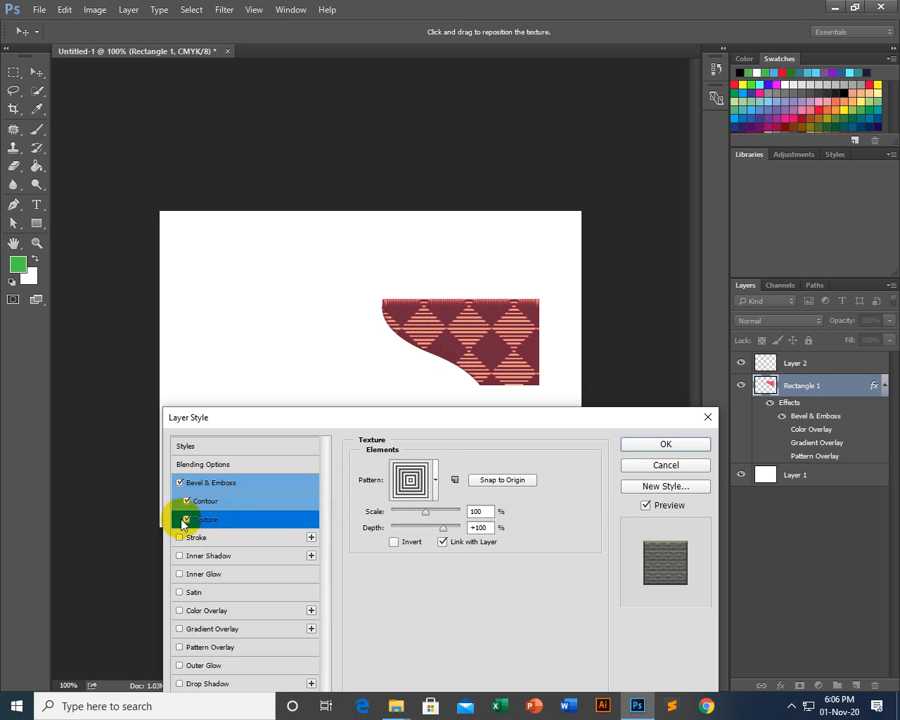
{"action": "left_click", "coordinate": [184, 519]}
{"action": "left_click", "coordinate": [187, 503]}
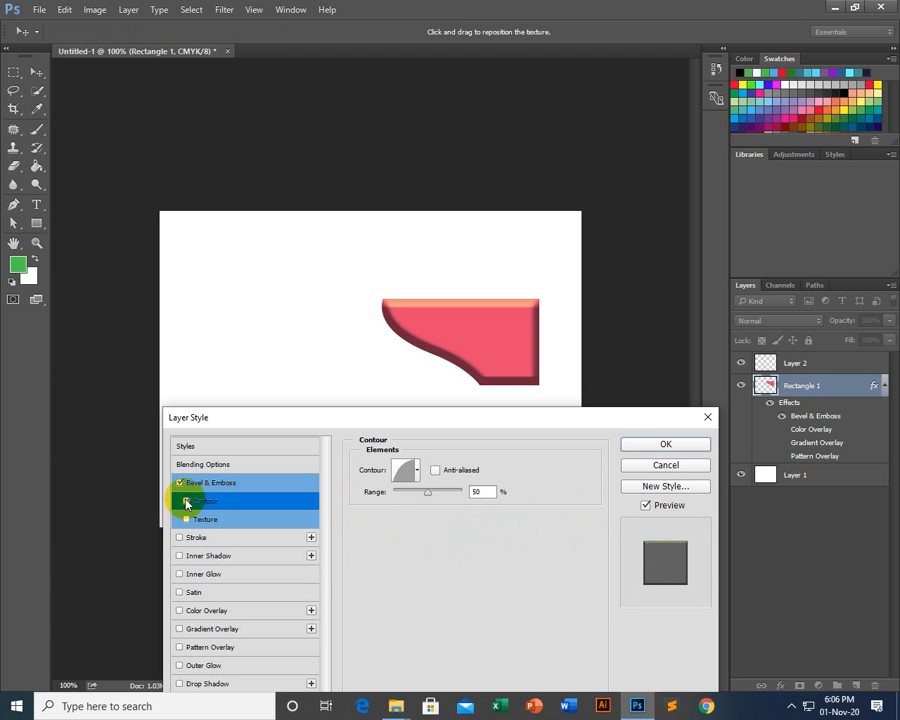
{"action": "left_click", "coordinate": [186, 502]}
{"action": "left_click", "coordinate": [178, 482]}
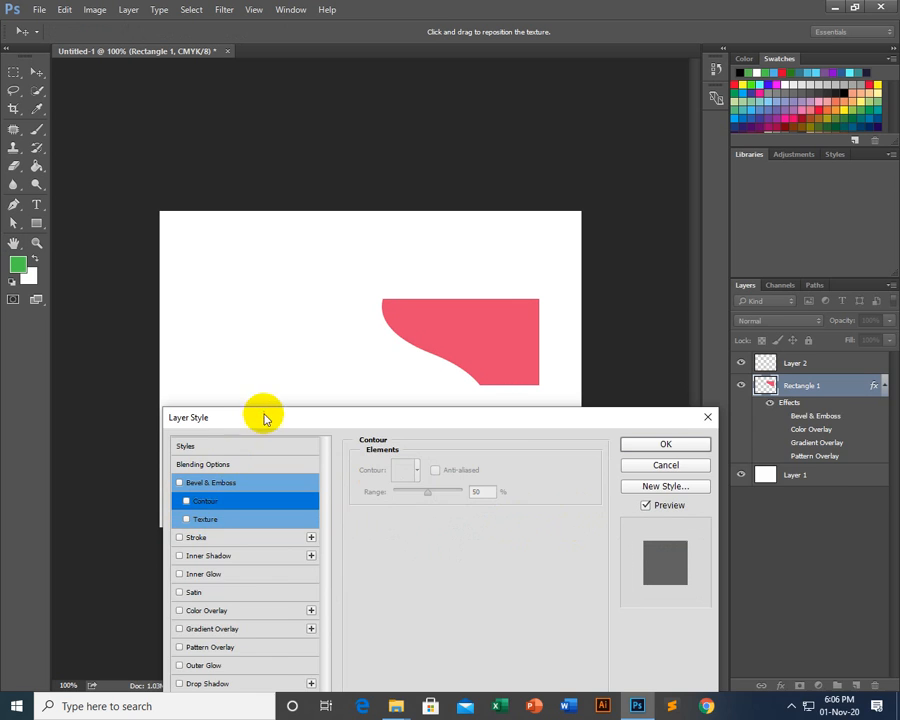
Turn Bevel & Emboss back on, view the options for managing the effects list, and close the Layer Style dialog without applying.
{"action": "left_click_drag", "start_coordinate": [265, 416], "coordinate": [652, 182]}
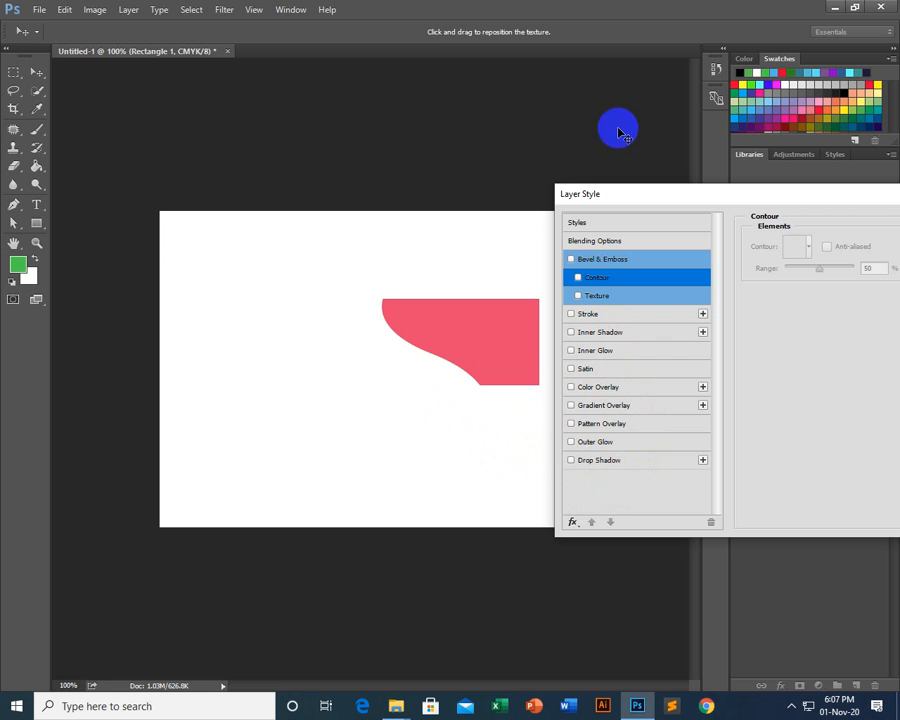
{"action": "left_click_drag", "start_coordinate": [713, 203], "coordinate": [219, 352]}
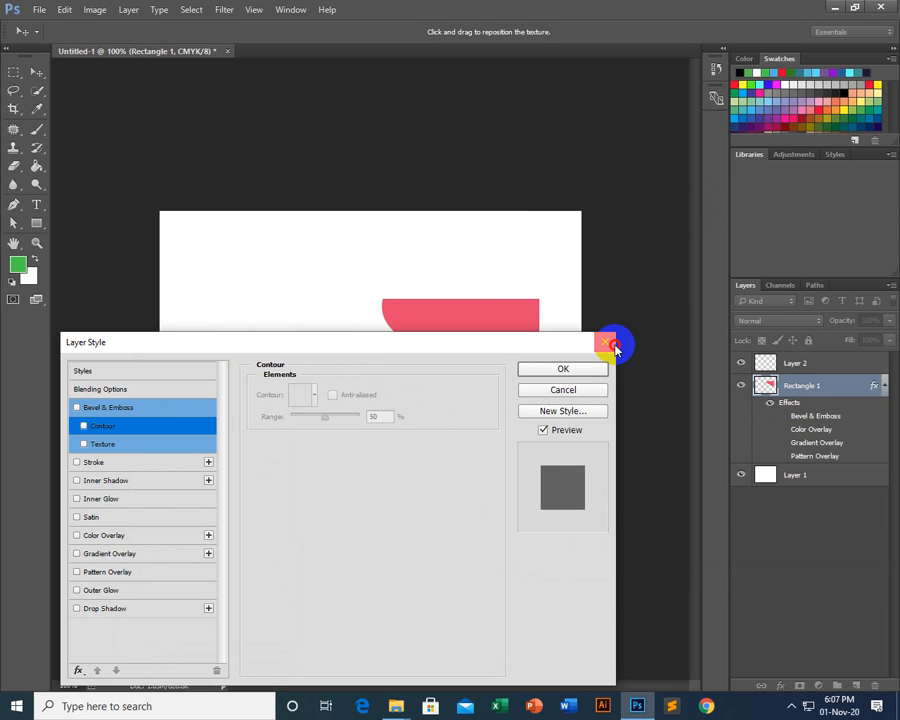
{"action": "left_click_drag", "start_coordinate": [257, 352], "coordinate": [370, 292]}
{"action": "left_click", "coordinate": [240, 350]}
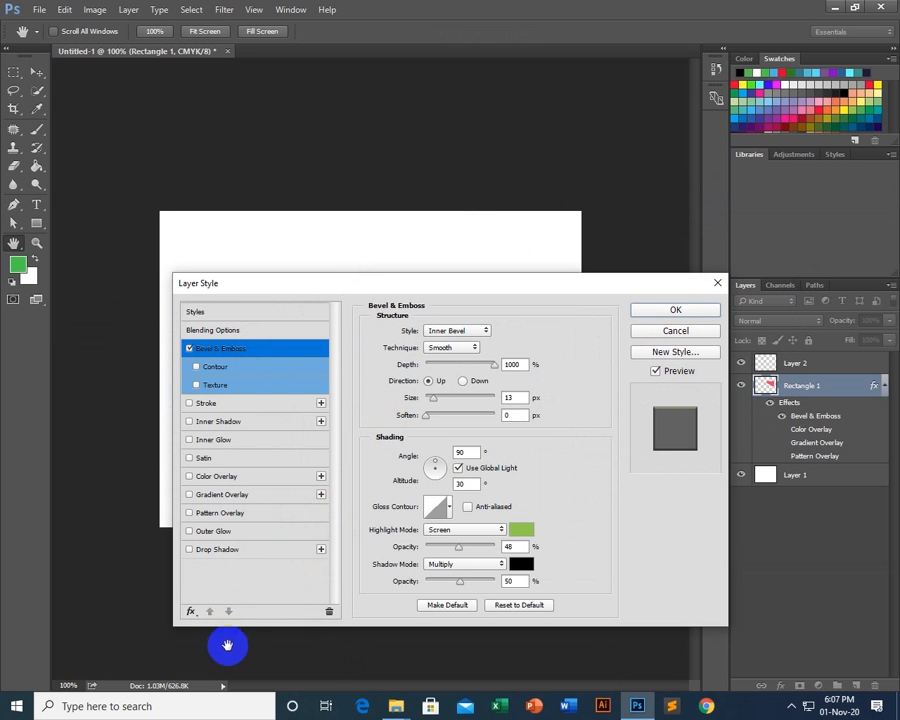
{"action": "left_click", "coordinate": [191, 612]}
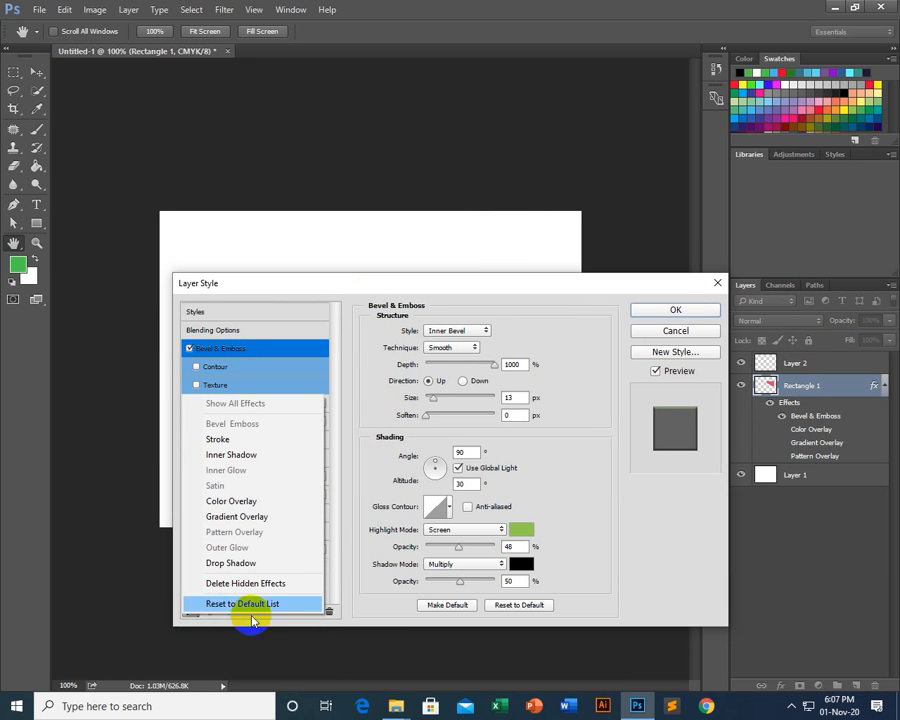
{"action": "left_click", "coordinate": [570, 295]}
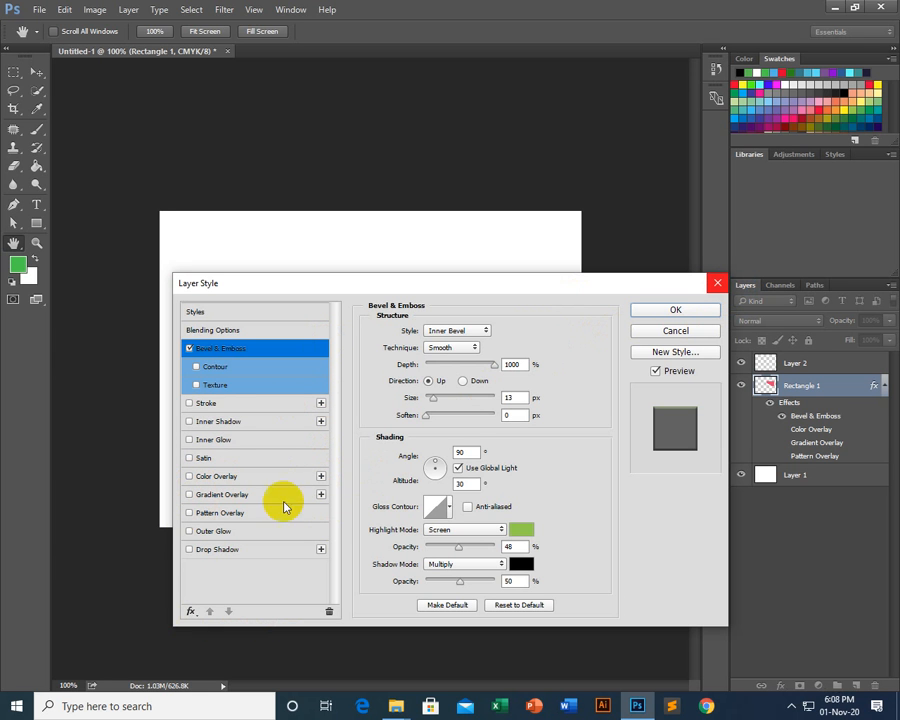
{"action": "left_click", "coordinate": [713, 285]}
Move the red curved shape down and to the left, closer to the middle of the canvas.
{"action": "key", "text": "v"}
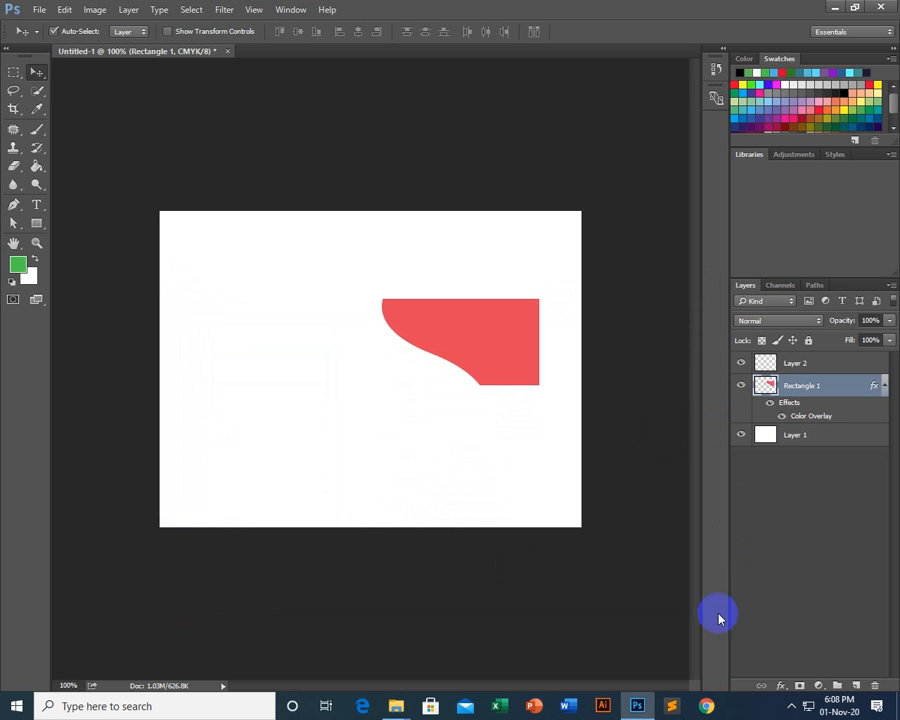
{"action": "mouse_move", "coordinate": [486, 370]}
{"action": "left_mouse_down"}
{"action": "mouse_move", "coordinate": [474, 380]}
{"action": "mouse_move", "coordinate": [474, 368]}
{"action": "left_mouse_up"}
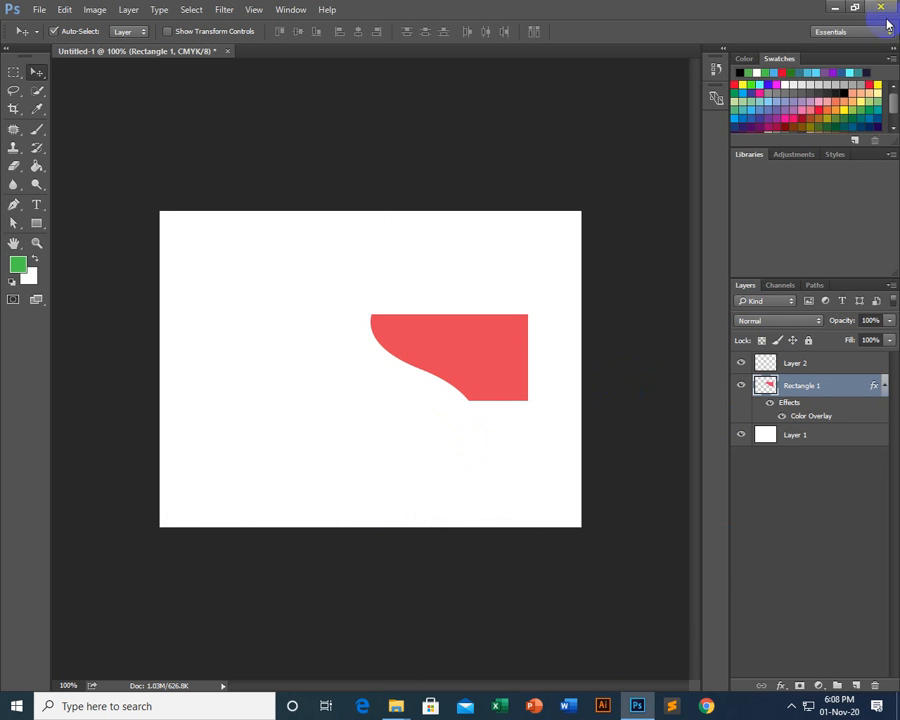
{"action": "left_click_drag", "start_coordinate": [505, 358], "coordinate": [476, 368]}
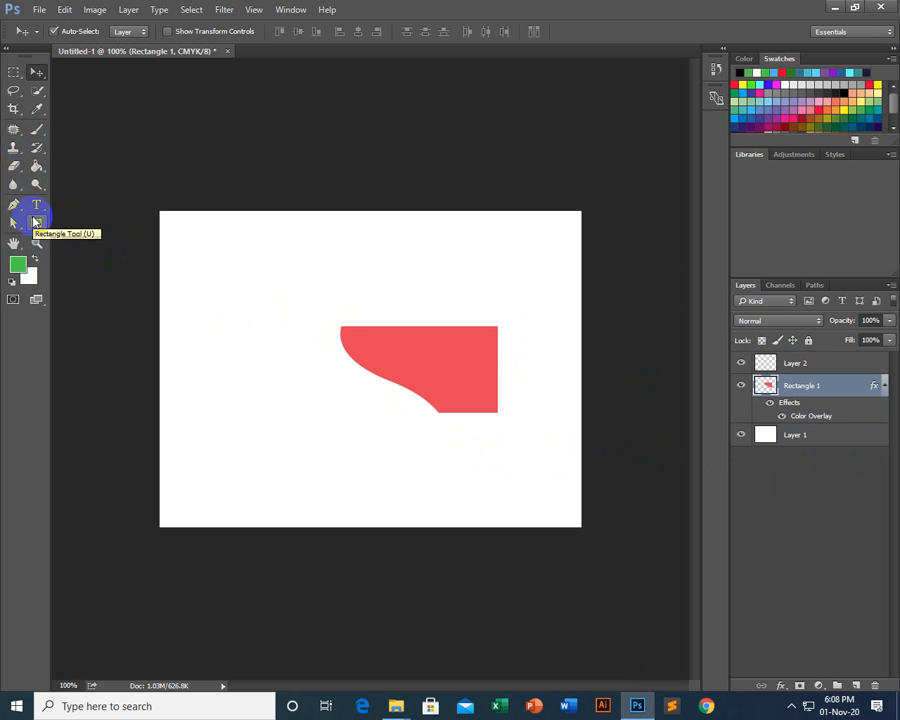
Try a linear green-to-white gradient across the Rectangle 1 layer with the Gradient tool, and undo it.
{"action": "mouse_move", "coordinate": [36, 166]}
{"action": "left_mouse_down"}
{"action": "mouse_move", "coordinate": [54, 188]}
{"action": "mouse_move", "coordinate": [99, 168]}
{"action": "left_mouse_up"}
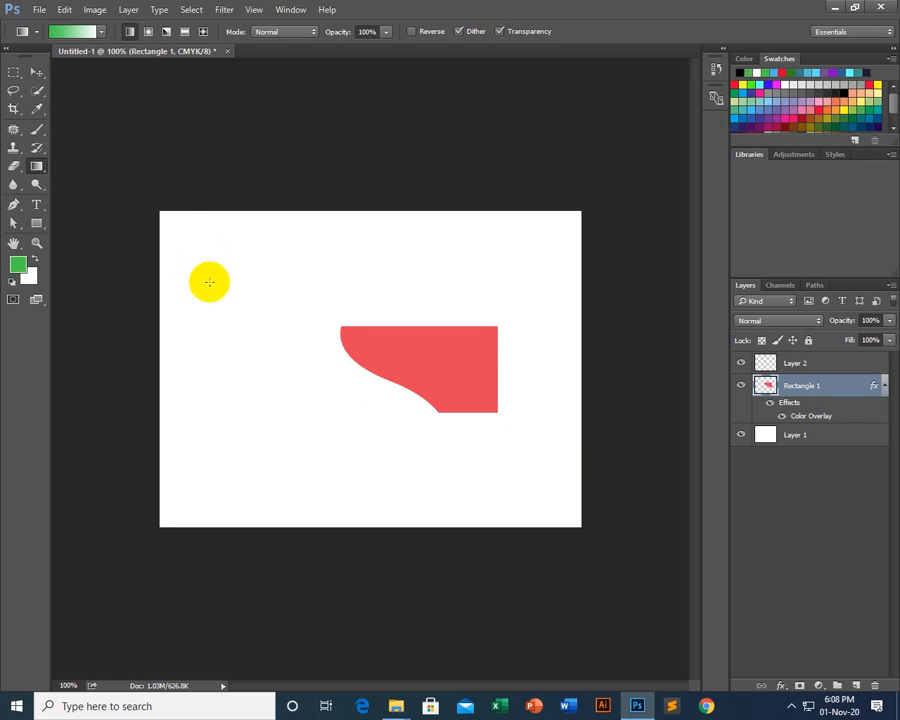
{"action": "left_click_drag", "start_coordinate": [477, 358], "coordinate": [245, 334]}
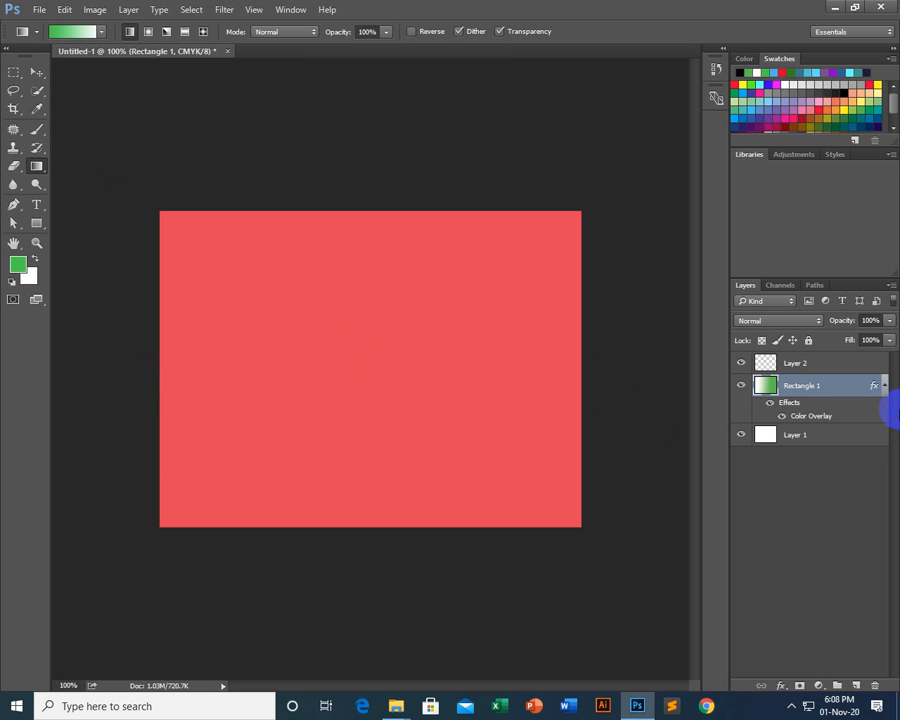
{"action": "key", "text": "ctrl+z"}
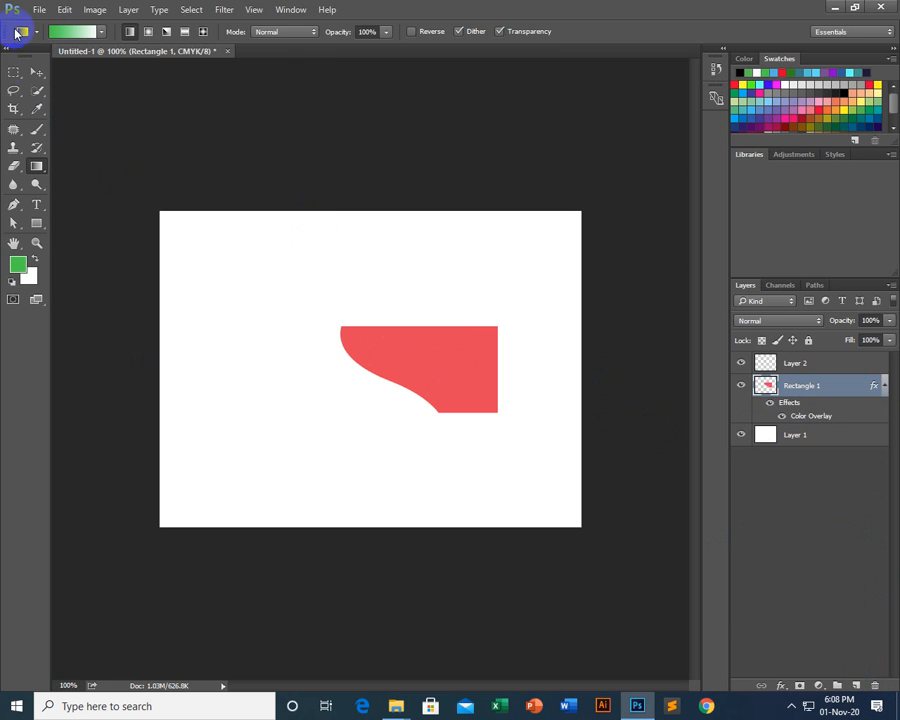
Make a rectangular selection above and left of the red shape, fill it with the green foreground colour on a new layer, and deselect.
{"action": "left_click", "coordinate": [14, 73]}
{"action": "left_click_drag", "start_coordinate": [289, 255], "coordinate": [446, 313]}
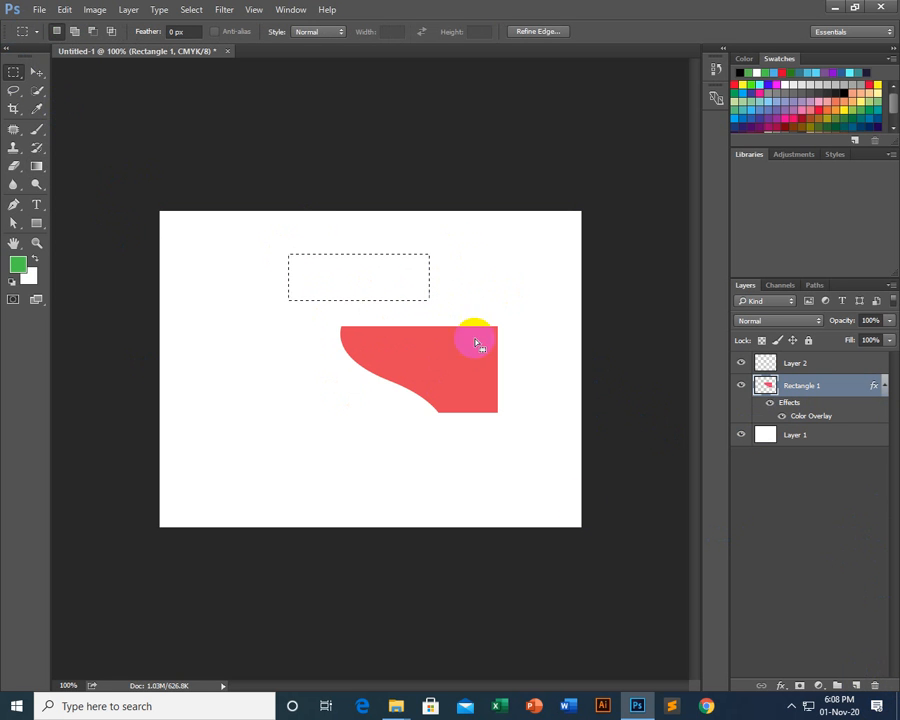
{"action": "key", "text": "ctrl+shift+n"}
{"action": "key", "text": "Return"}
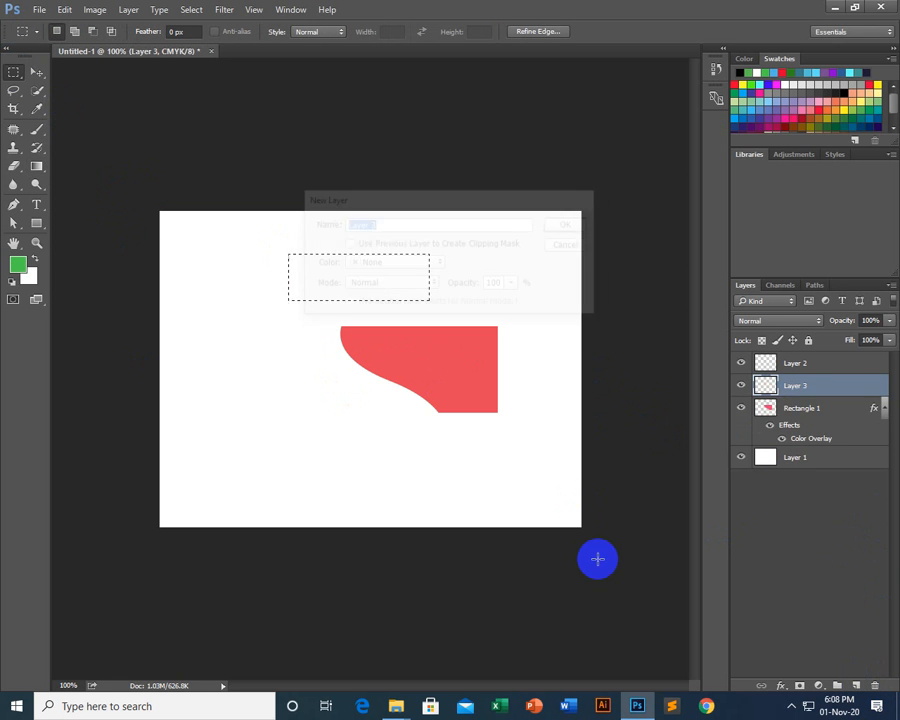
{"action": "left_click_drag", "start_coordinate": [408, 282], "coordinate": [368, 299]}
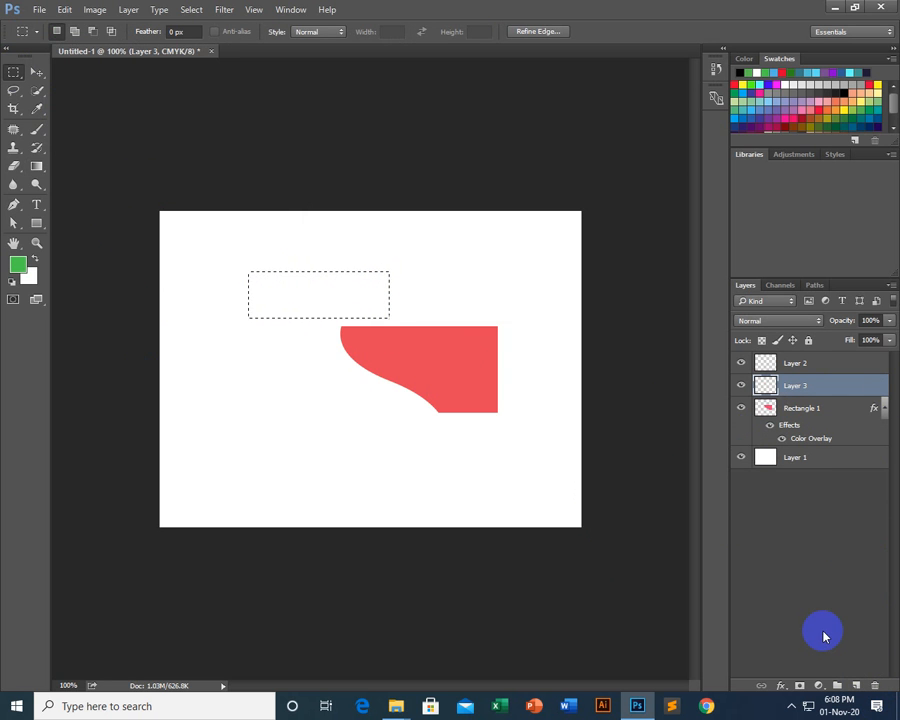
{"action": "key", "text": "alt+BackSpace"}
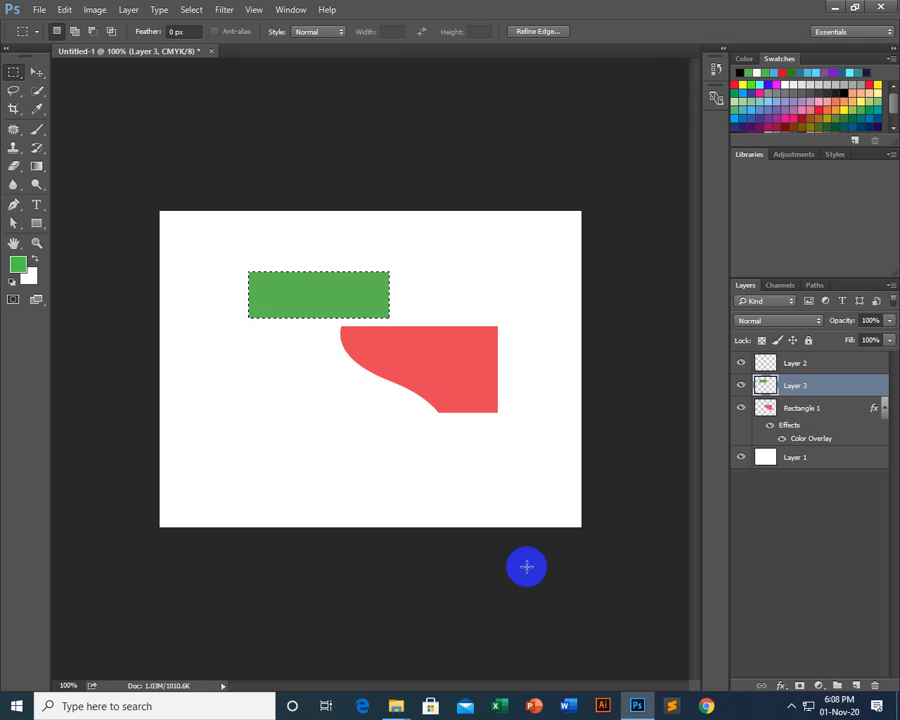
{"action": "left_click_drag", "start_coordinate": [215, 299], "coordinate": [390, 298]}
Load the green rectangle on Layer 3 as a selection and fill it with a horizontal linear green-to-white gradient.
{"action": "left_click", "coordinate": [765, 385], "text": "ctrl"}
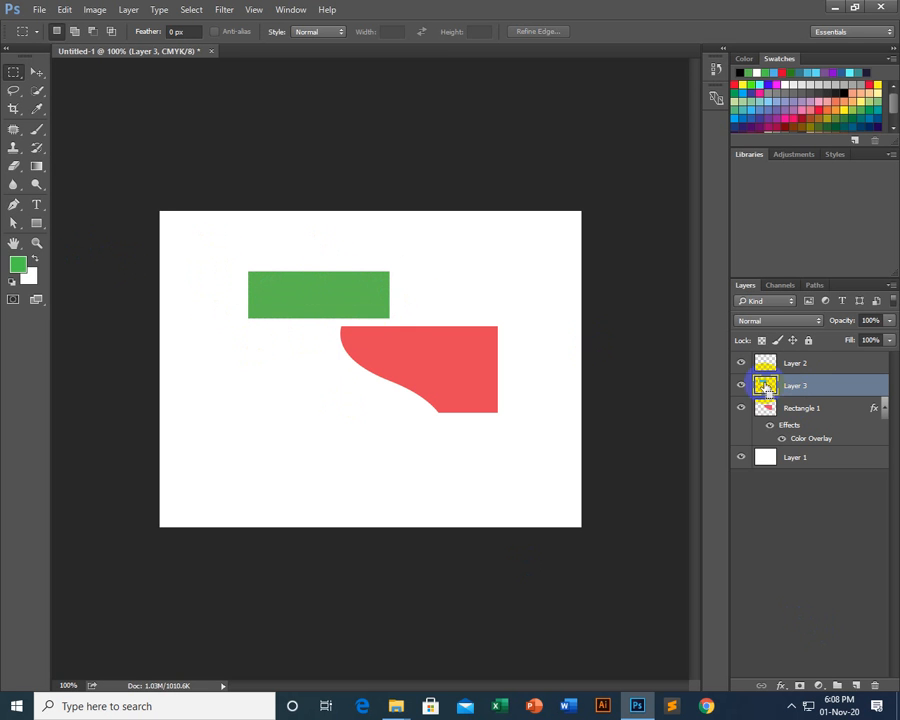
{"action": "left_click", "coordinate": [40, 165]}
{"action": "left_click_drag", "start_coordinate": [203, 288], "coordinate": [500, 293]}
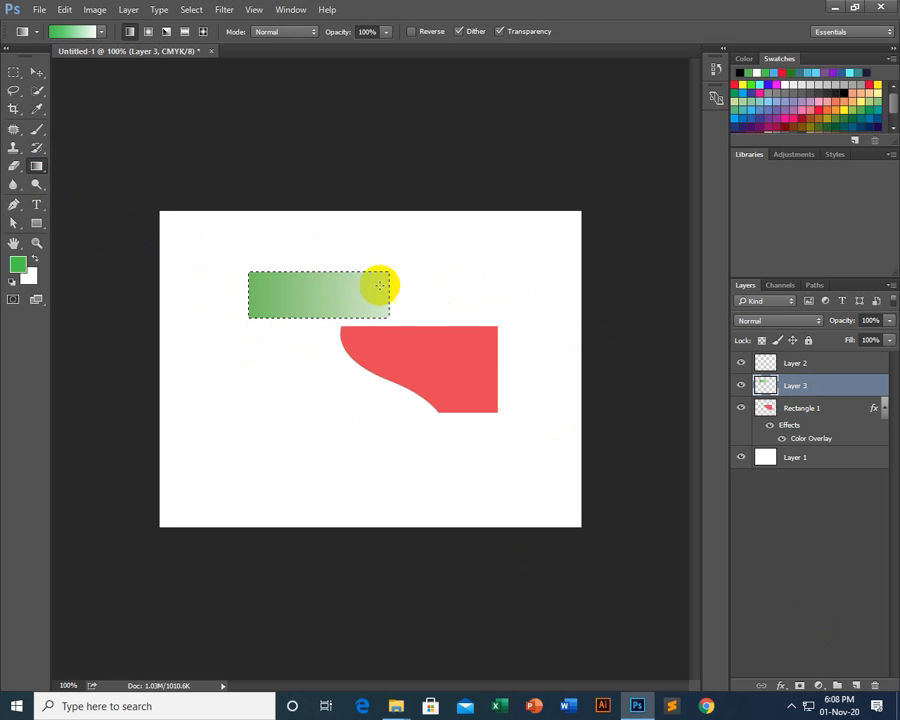
Refill the selected rectangle with a horizontal green-to-white gradient running right to left, and move the deselected rectangle directly above the red shape.
{"action": "left_click_drag", "start_coordinate": [427, 290], "coordinate": [126, 301]}
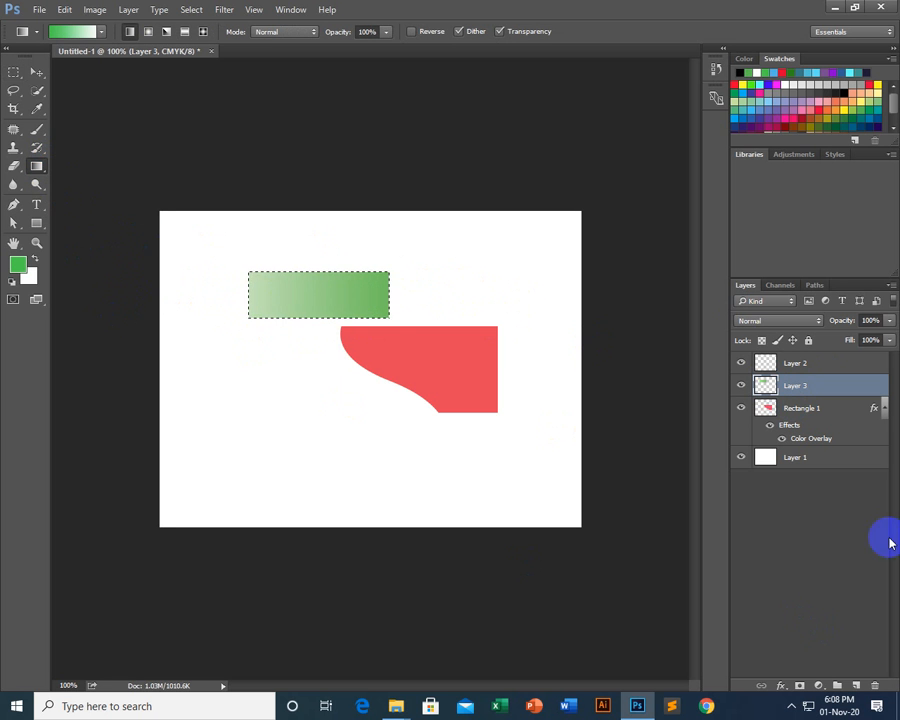
{"action": "left_click", "coordinate": [14, 72]}
{"action": "left_click", "coordinate": [231, 201]}
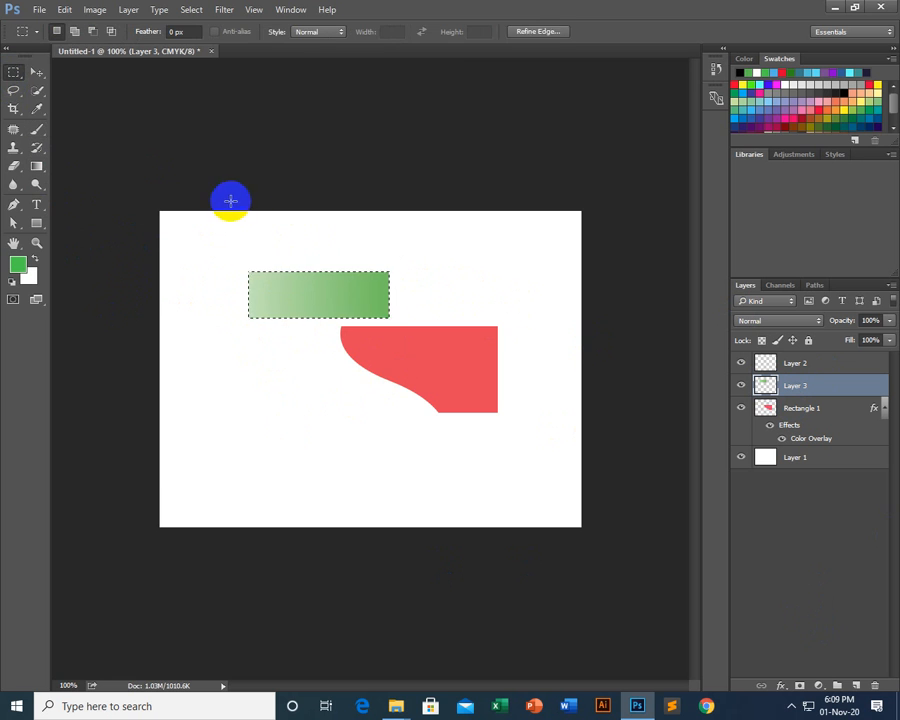
{"action": "left_click", "coordinate": [31, 76]}
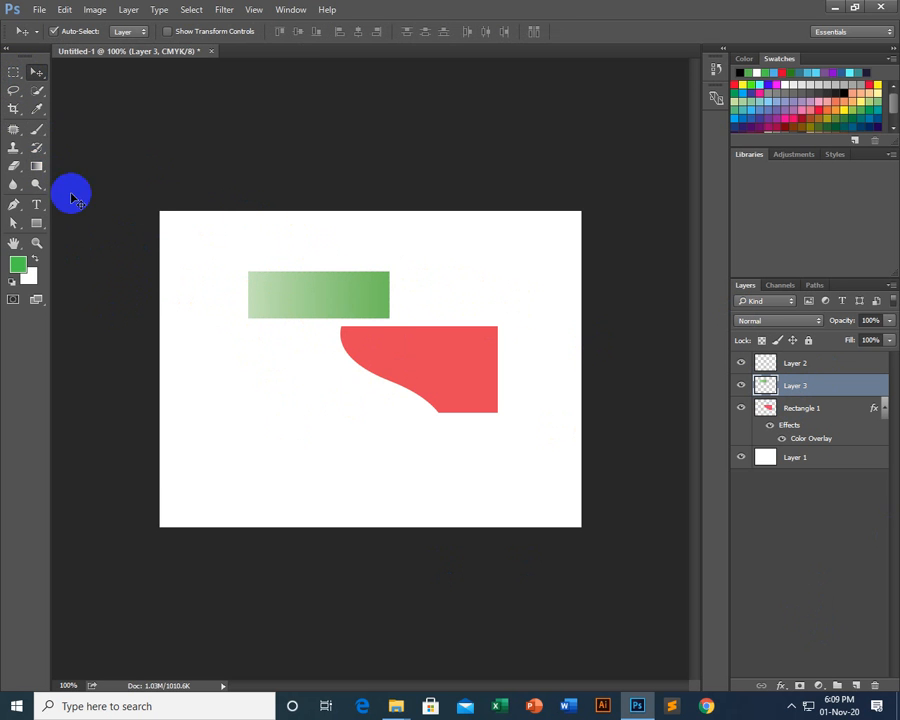
{"action": "left_click_drag", "start_coordinate": [274, 307], "coordinate": [382, 280]}
Add a Gradient Overlay layer style to Layer 3 and choose the red-to-green preset gradient.
{"action": "double_click", "coordinate": [848, 390]}
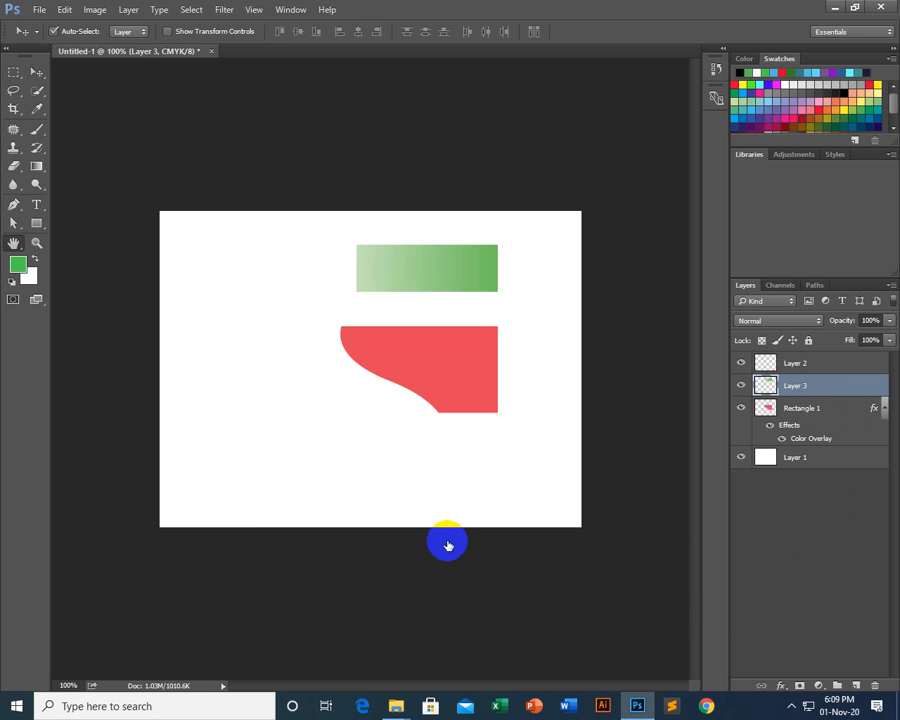
{"action": "left_click_drag", "start_coordinate": [386, 288], "coordinate": [555, 414]}
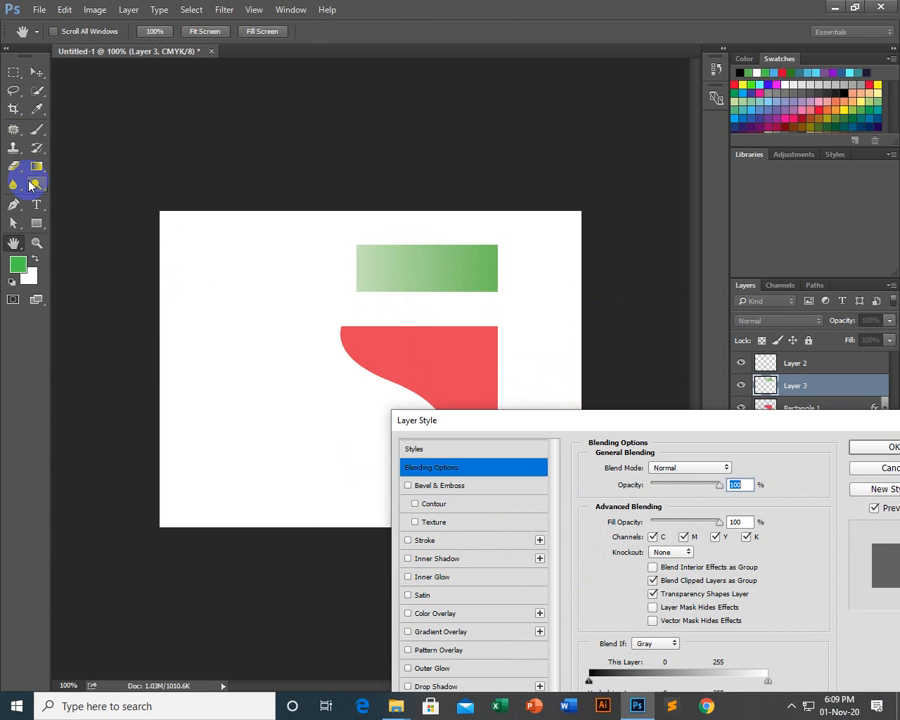
{"action": "left_click_drag", "start_coordinate": [683, 424], "coordinate": [378, 297]}
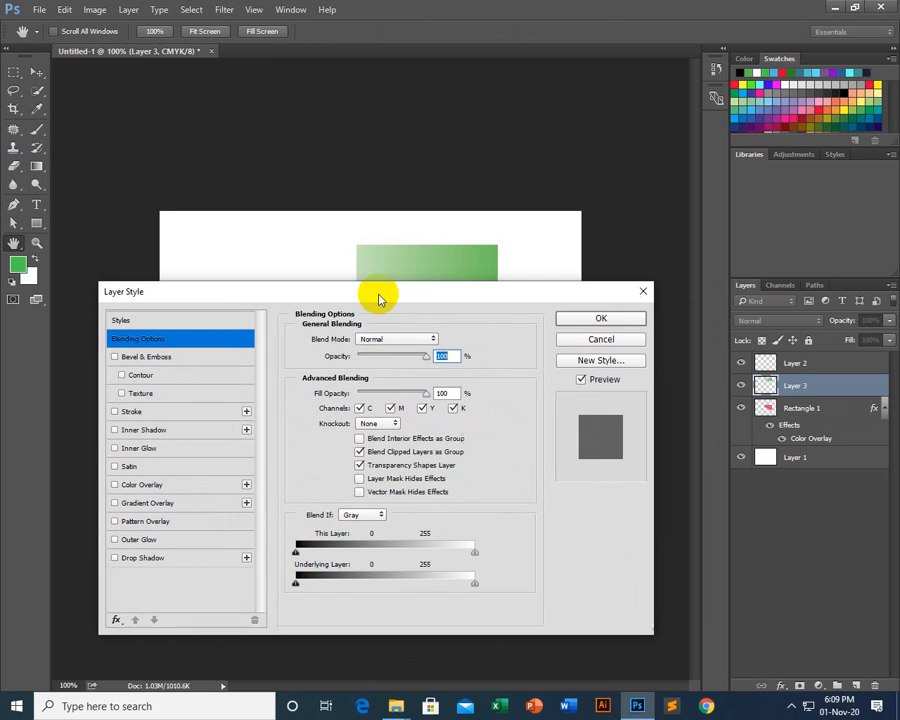
{"action": "left_click", "coordinate": [151, 505]}
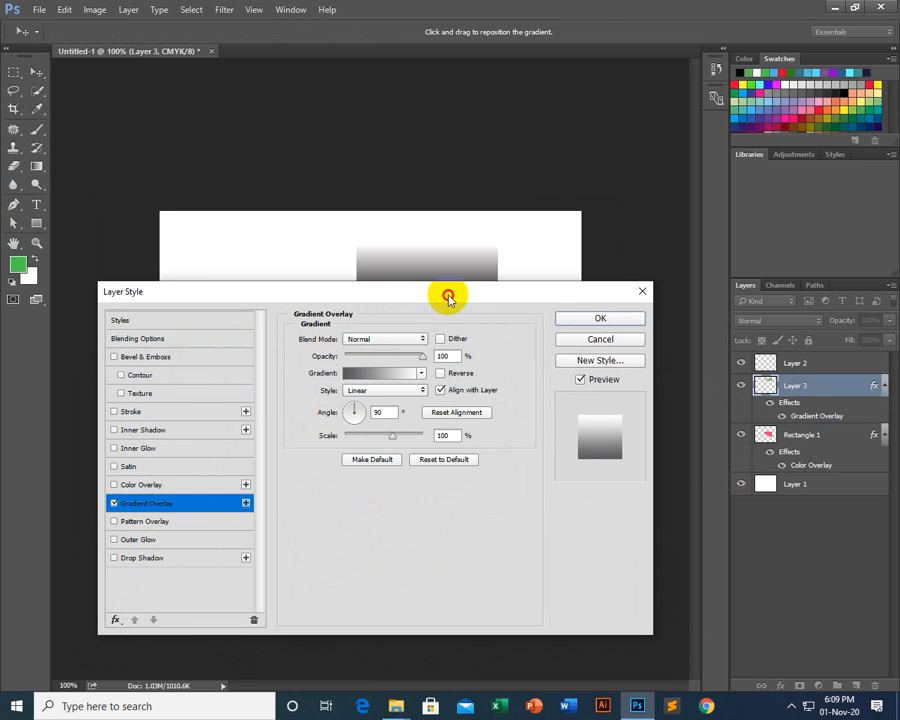
{"action": "left_click_drag", "start_coordinate": [446, 295], "coordinate": [423, 353]}
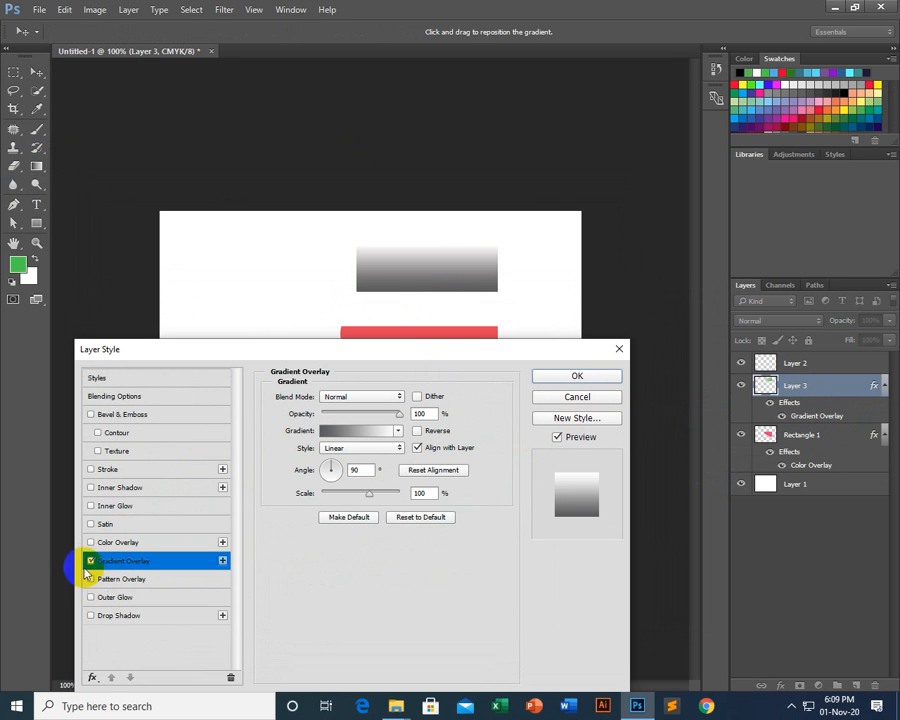
{"action": "left_click", "coordinate": [399, 432]}
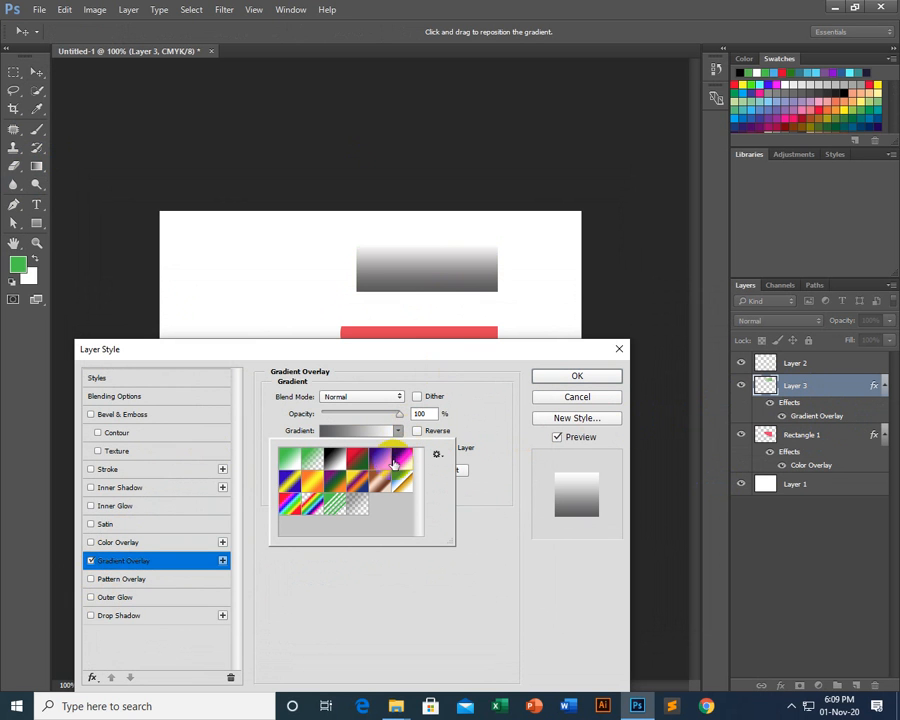
{"action": "left_click", "coordinate": [357, 460]}
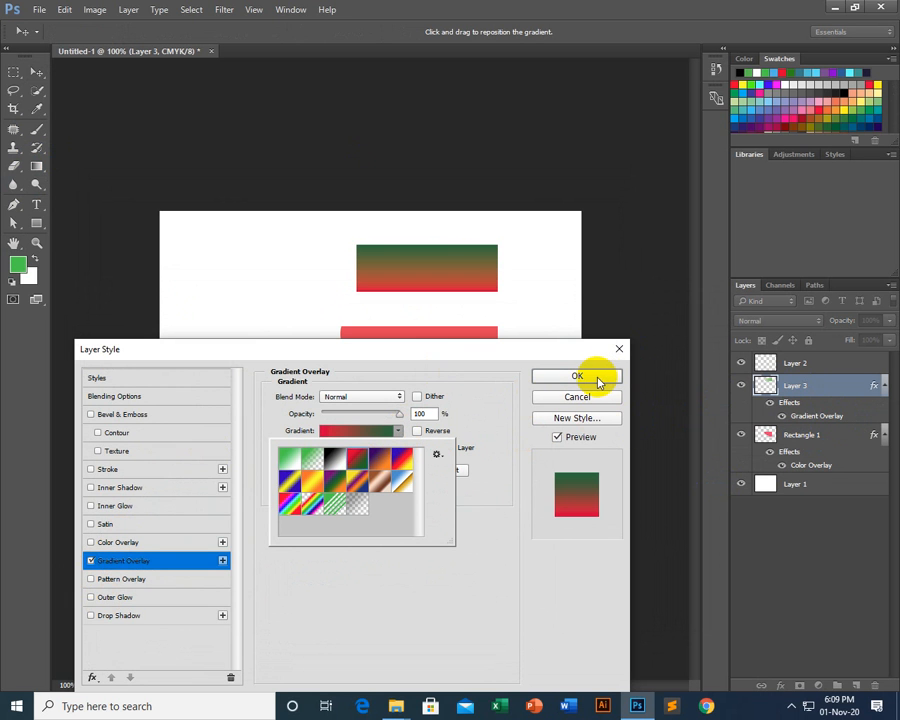
{"action": "left_click", "coordinate": [506, 542]}
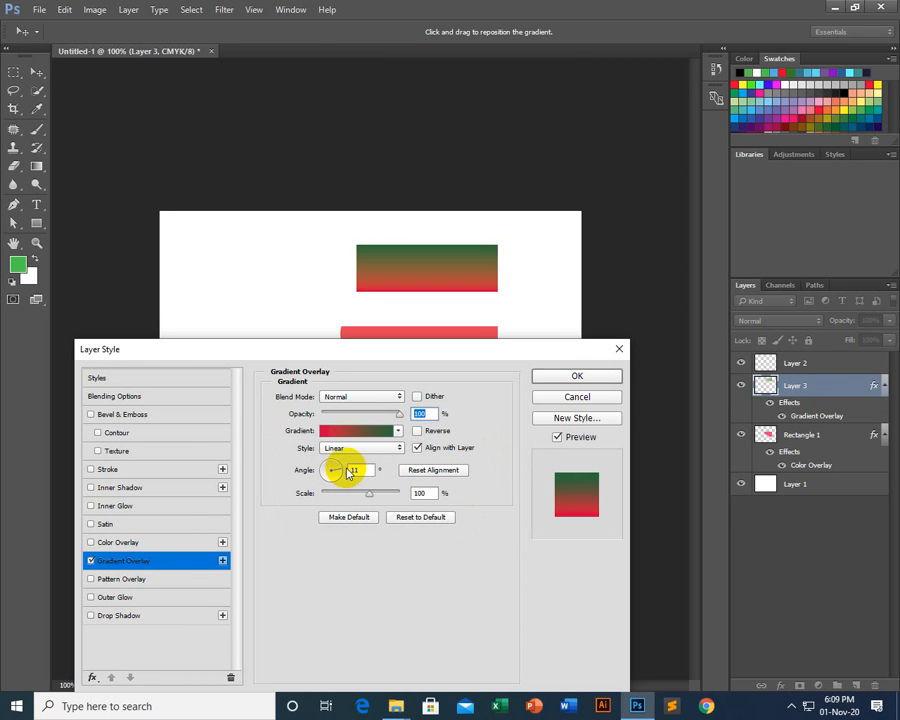
Set the gradient overlay's angle to 11° and switch the overlay's visibility off and on again.
{"action": "left_click", "coordinate": [349, 474]}
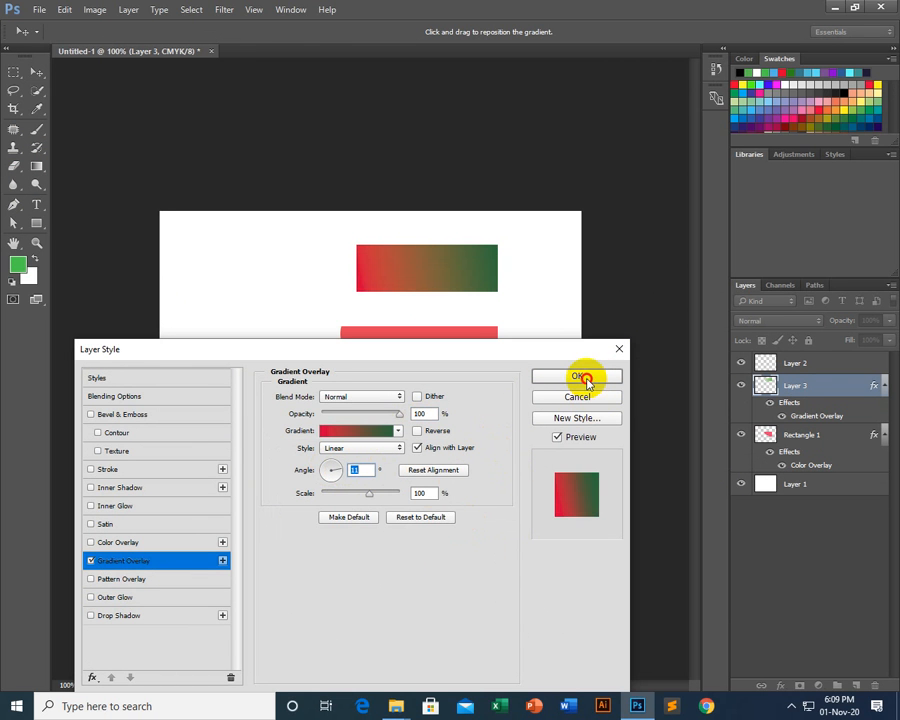
{"action": "left_click", "coordinate": [584, 377]}
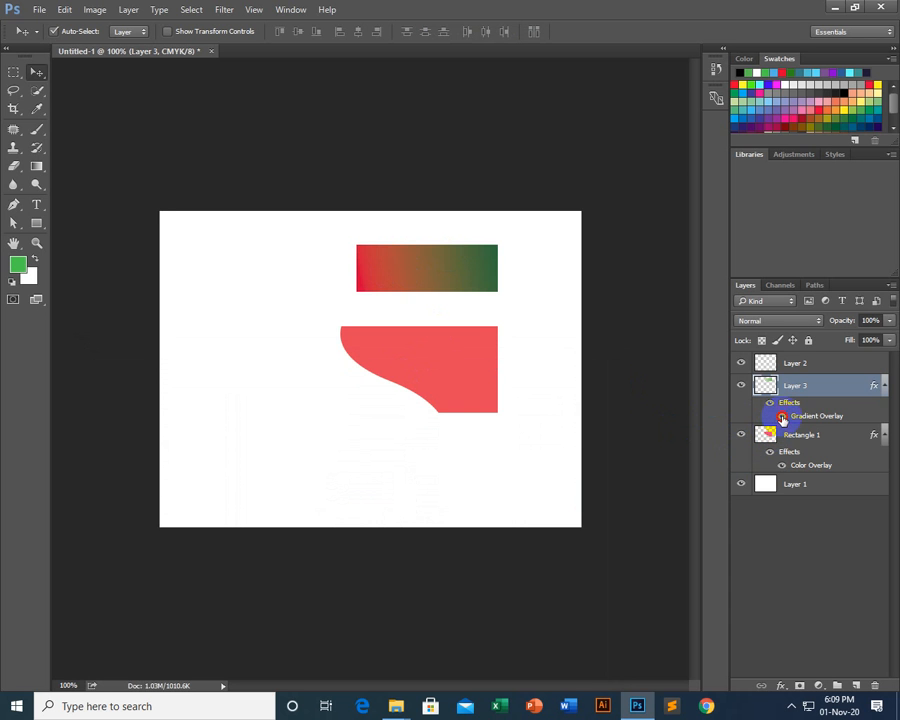
{"action": "left_click", "coordinate": [782, 416]}
{"action": "left_click", "coordinate": [782, 416]}
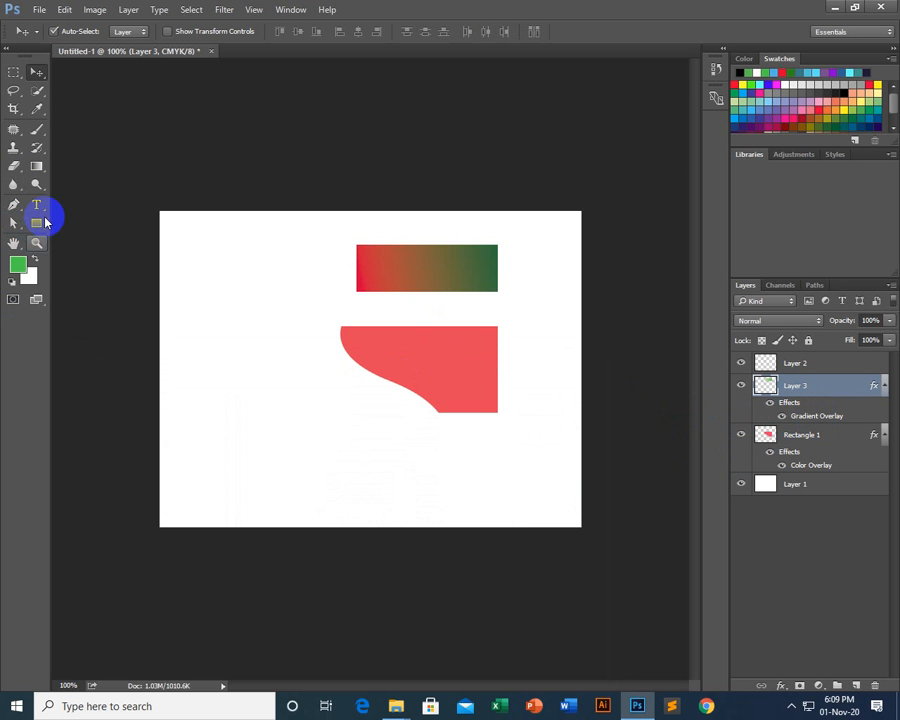
Hide Layer 3 with the gradient rectangle and delete the layer.
{"action": "left_click", "coordinate": [13, 168]}
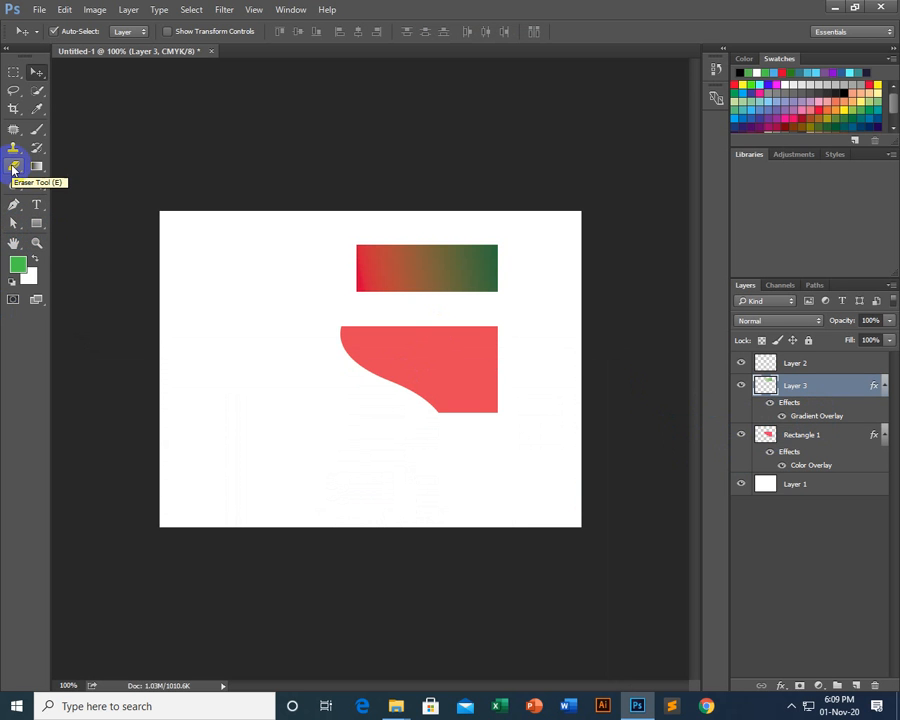
{"action": "left_click", "coordinate": [766, 390]}
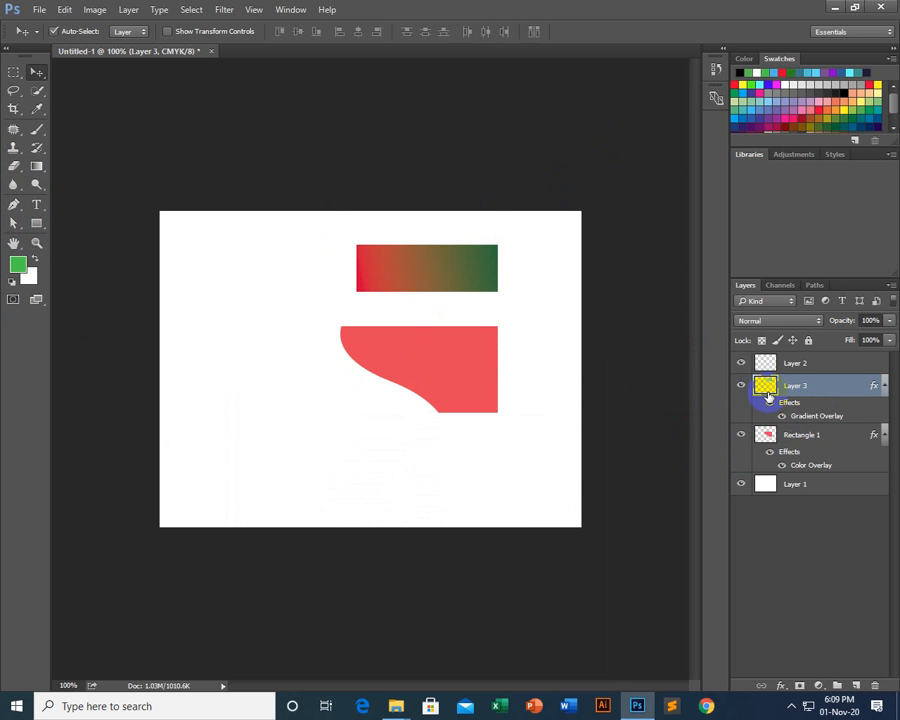
{"action": "left_click", "coordinate": [742, 388]}
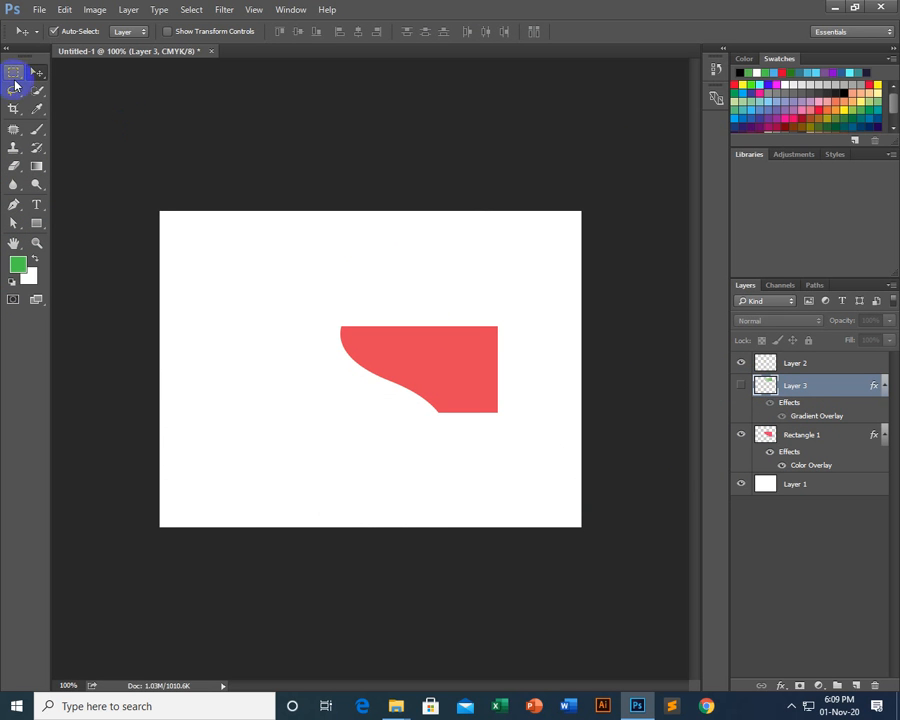
{"action": "left_click", "coordinate": [790, 363]}
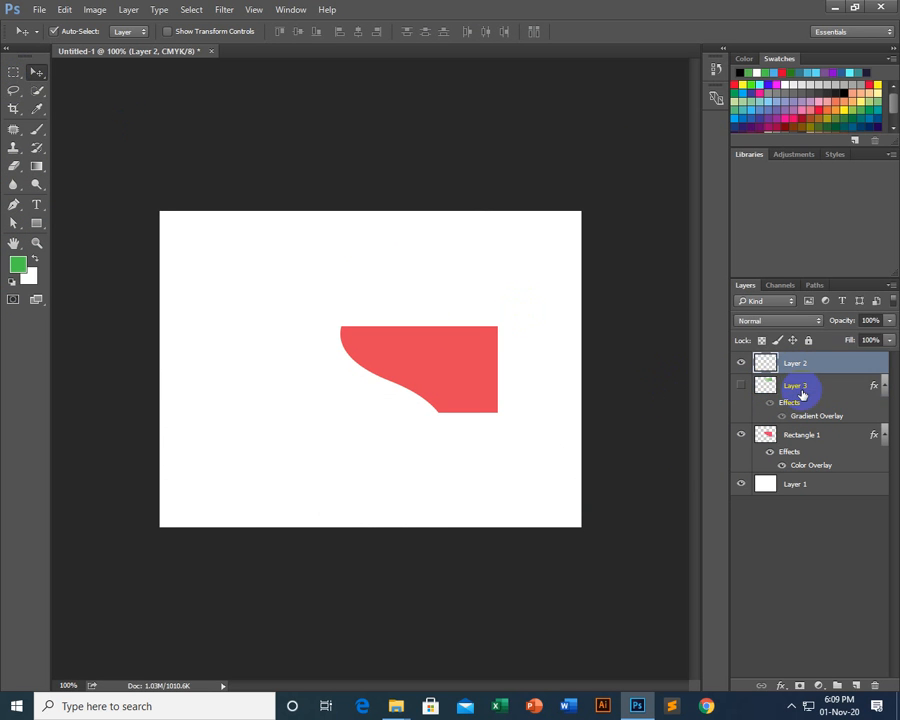
{"action": "left_click", "coordinate": [808, 386]}
{"action": "key", "text": "Delete"}
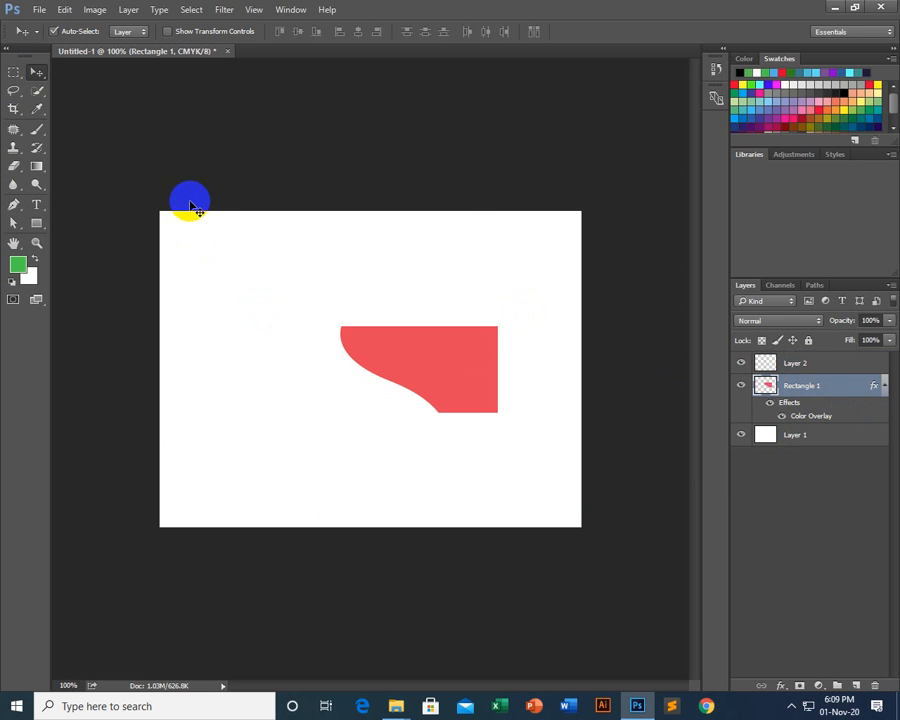
Move the red curved shape a little down the canvas.
{"action": "left_click", "coordinate": [36, 166]}
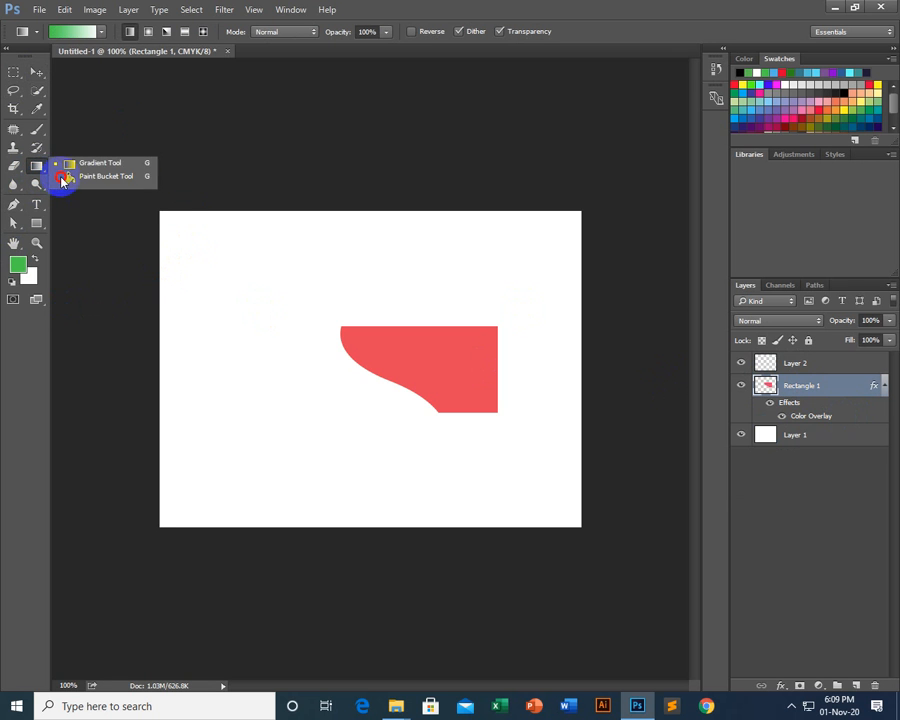
{"action": "left_click", "coordinate": [94, 170]}
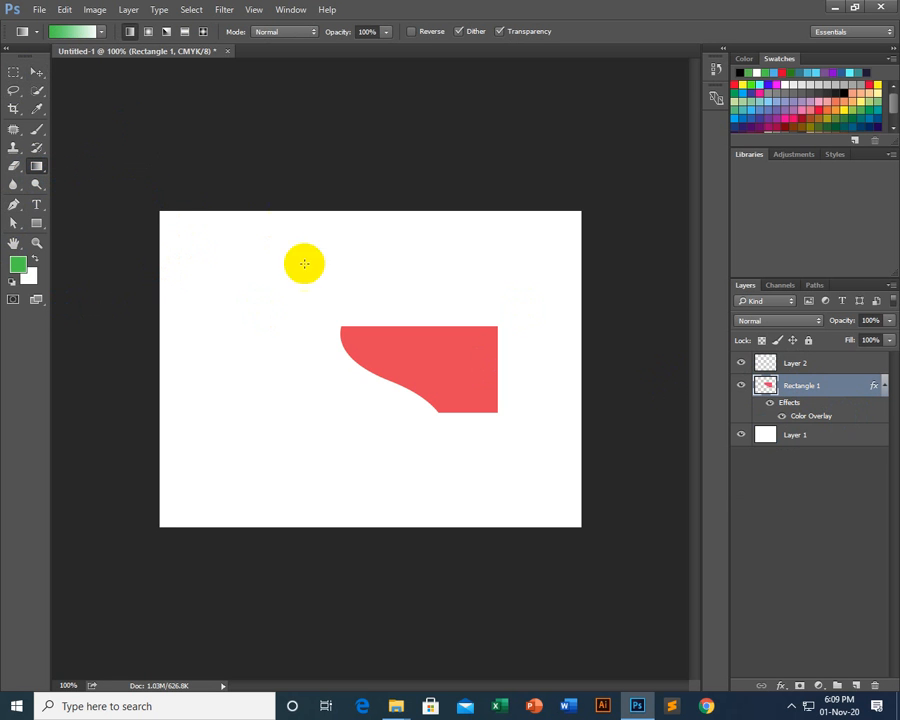
{"action": "left_click", "coordinate": [36, 72]}
{"action": "left_click_drag", "start_coordinate": [436, 346], "coordinate": [444, 405]}
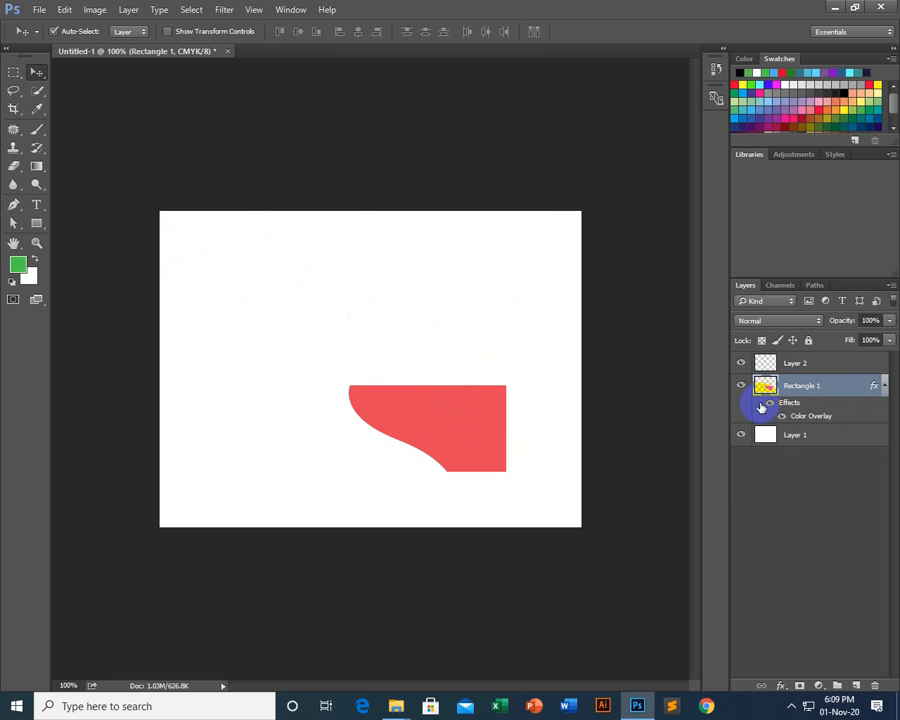
Delete the Rectangle 1 layer with the red shape and the empty Layer 2.
{"action": "key", "text": "Delete"}
{"action": "left_click", "coordinate": [805, 366]}
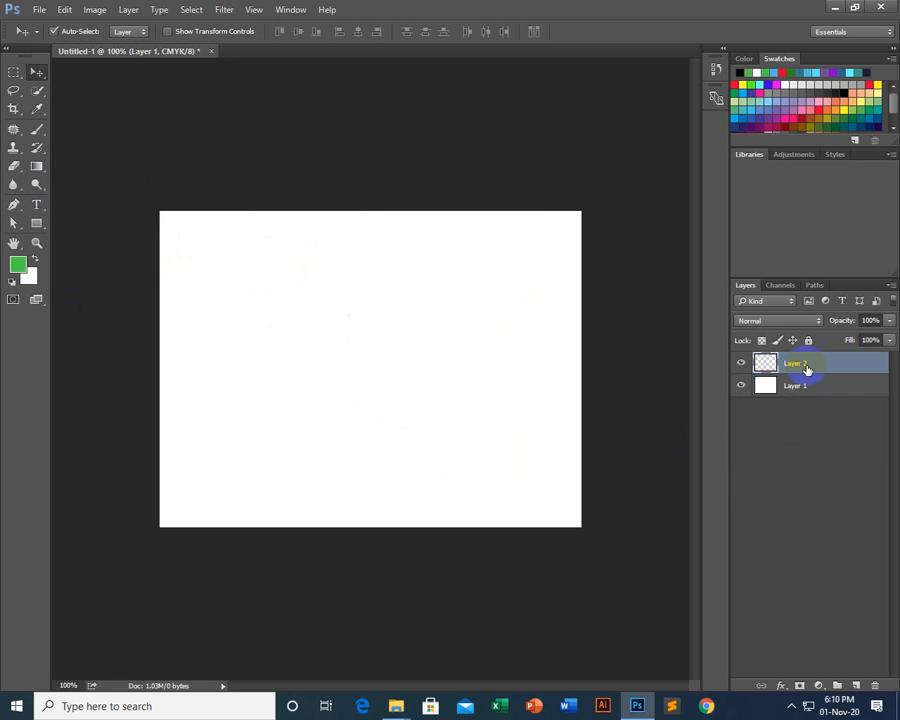
{"action": "key", "text": "Delete"}
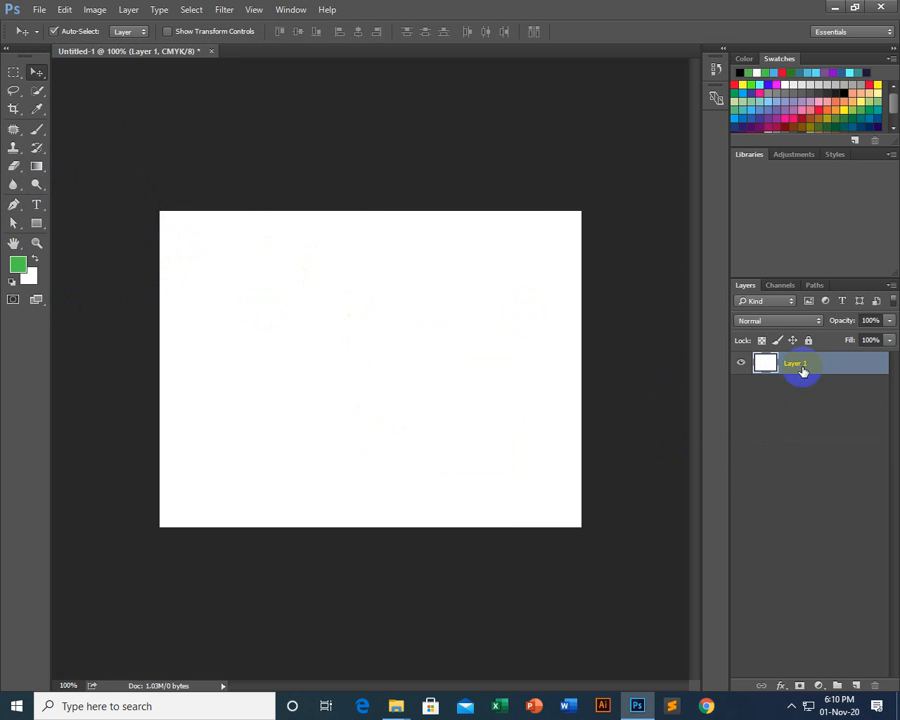
Undo the deletion of the Rectangle 1 layer and Layer 2.
{"action": "left_click", "coordinate": [96, 11]}
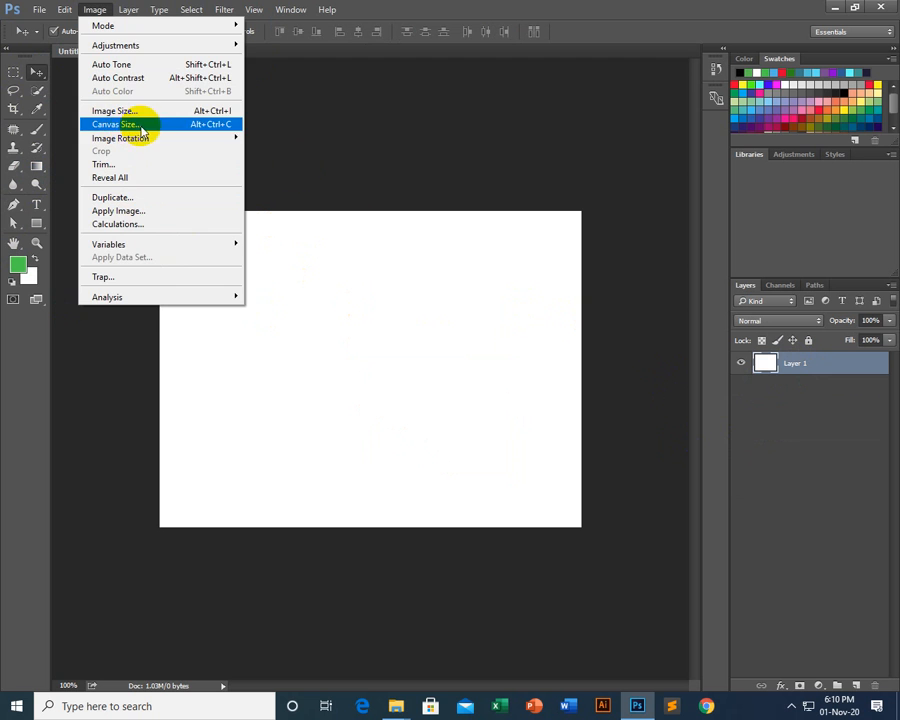
{"action": "left_click", "coordinate": [331, 276]}
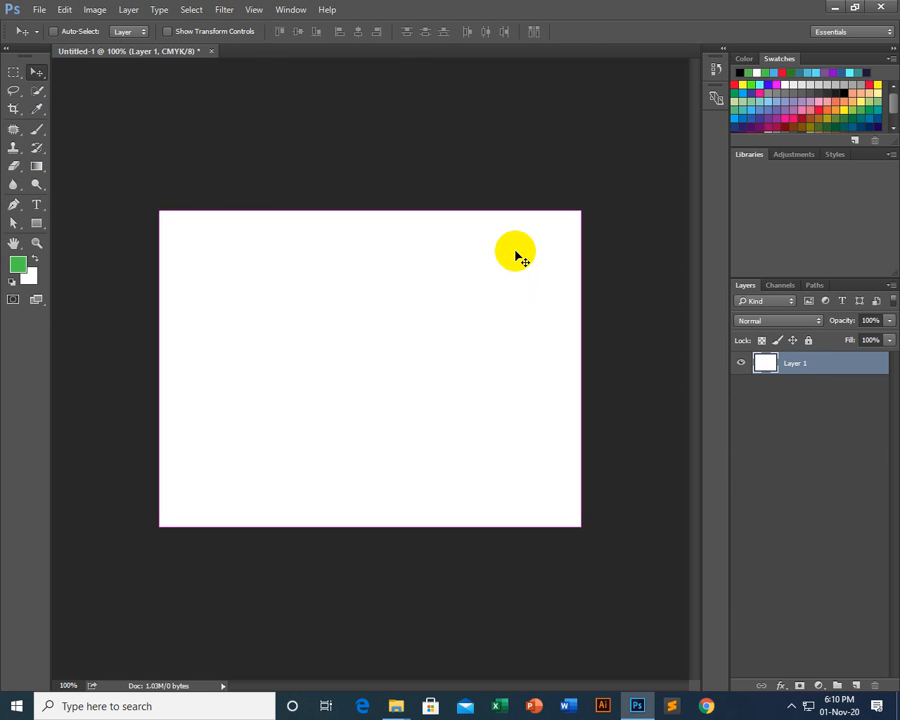
{"action": "key", "text": "ctrl+alt+z"}
{"action": "key", "text": "ctrl+alt+z"}
Move the red curved shape back up and to the left, near the middle of the canvas.
{"action": "left_click_drag", "start_coordinate": [490, 411], "coordinate": [482, 352]}
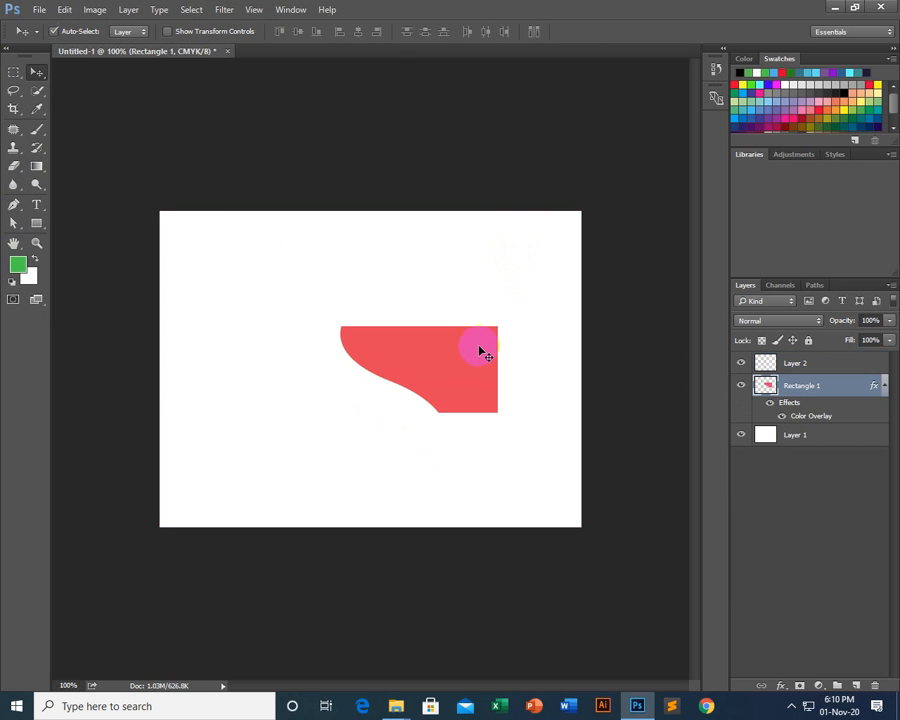
{"action": "left_click_drag", "start_coordinate": [427, 364], "coordinate": [342, 364]}
Resize the image to a width of 450 pixels, keeping the proportions linked.
{"action": "left_click", "coordinate": [95, 9]}
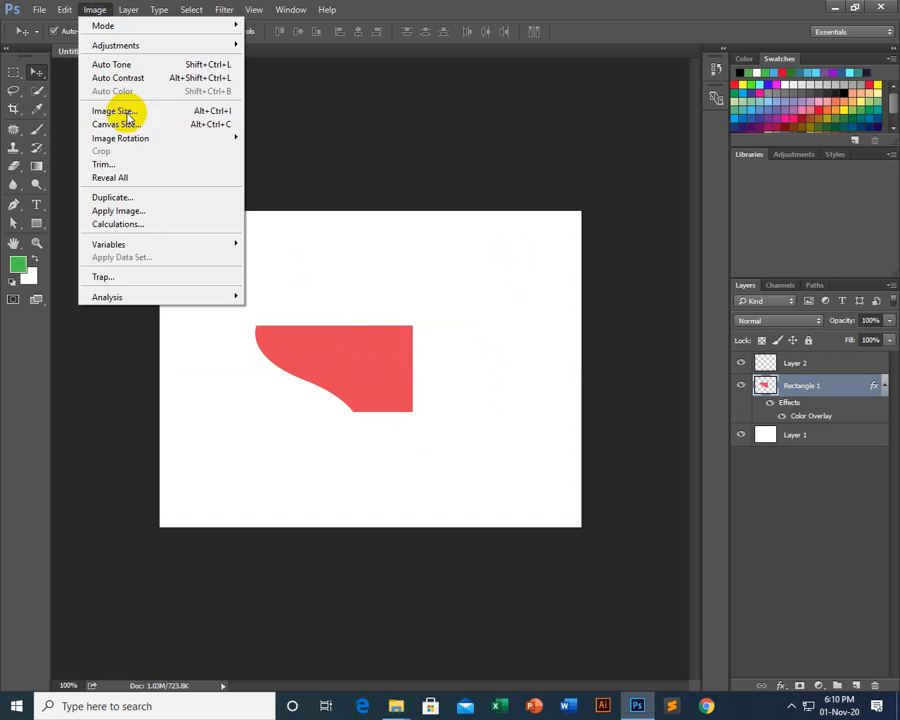
{"action": "left_click", "coordinate": [115, 110]}
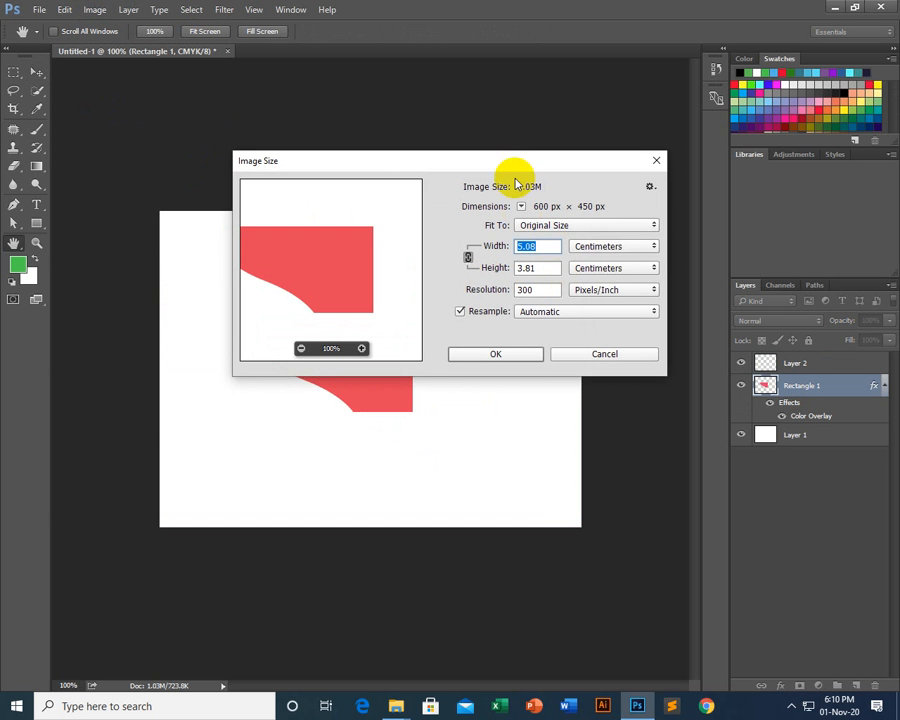
{"action": "left_click_drag", "start_coordinate": [516, 74], "coordinate": [516, 68]}
{"action": "left_click", "coordinate": [614, 147]}
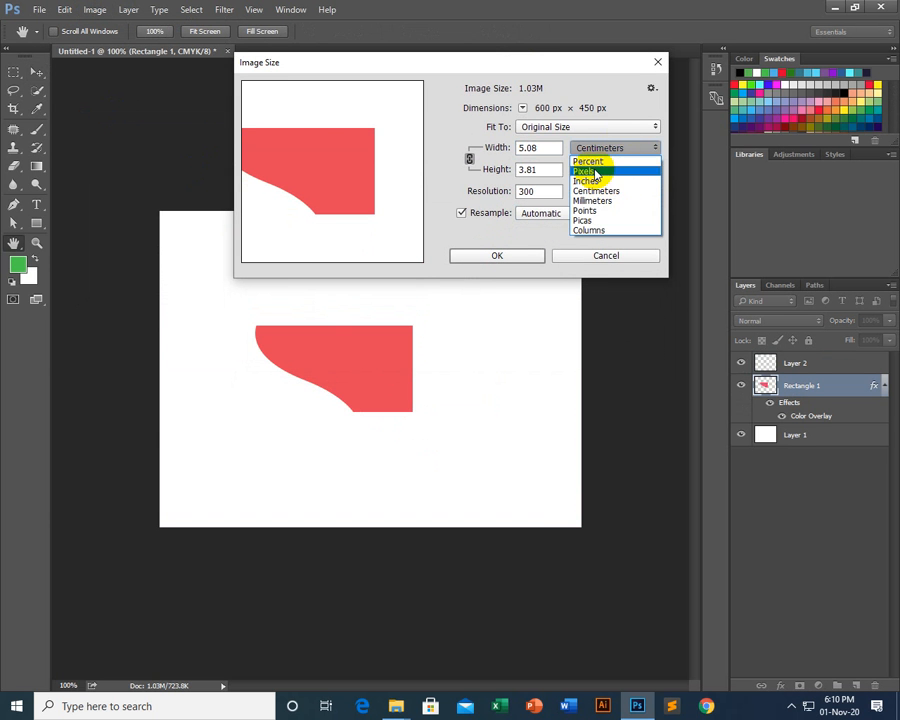
{"action": "left_click", "coordinate": [591, 170]}
{"action": "left_click", "coordinate": [505, 148]}
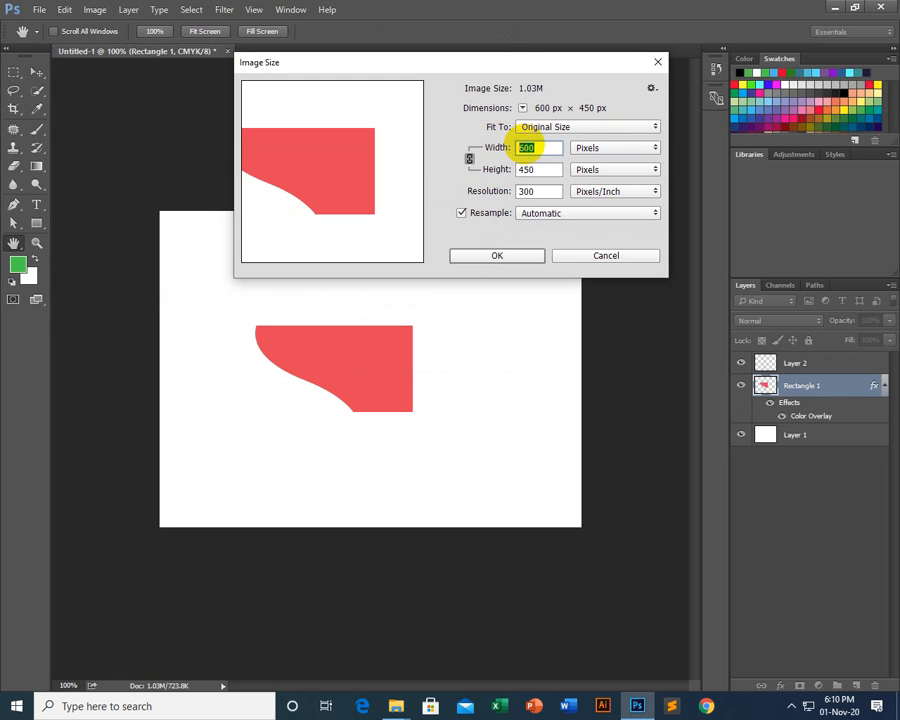
{"action": "type", "text": "450"}
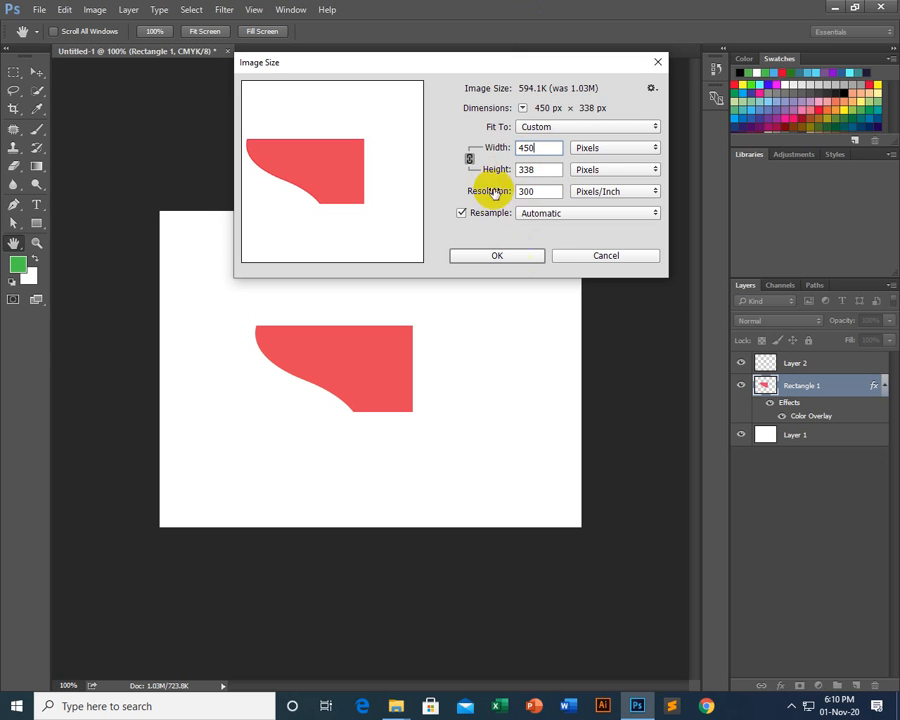
{"action": "left_click", "coordinate": [497, 256]}
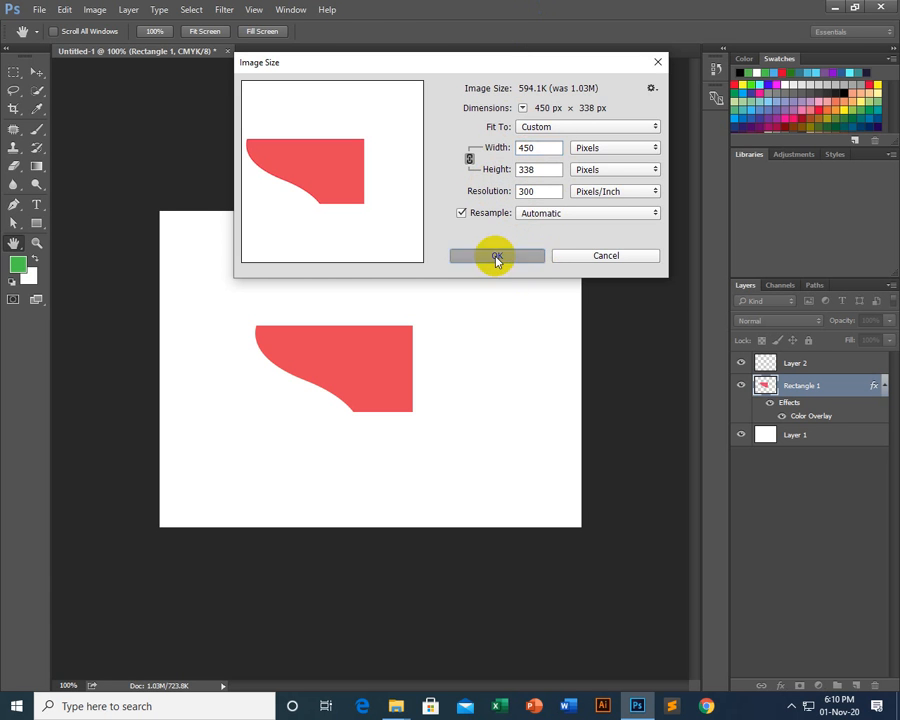
Toggle the Rectangle 1 layer's visibility off and on twice, and move the red curved shape to the right and slightly up.
{"action": "key", "text": "v"}
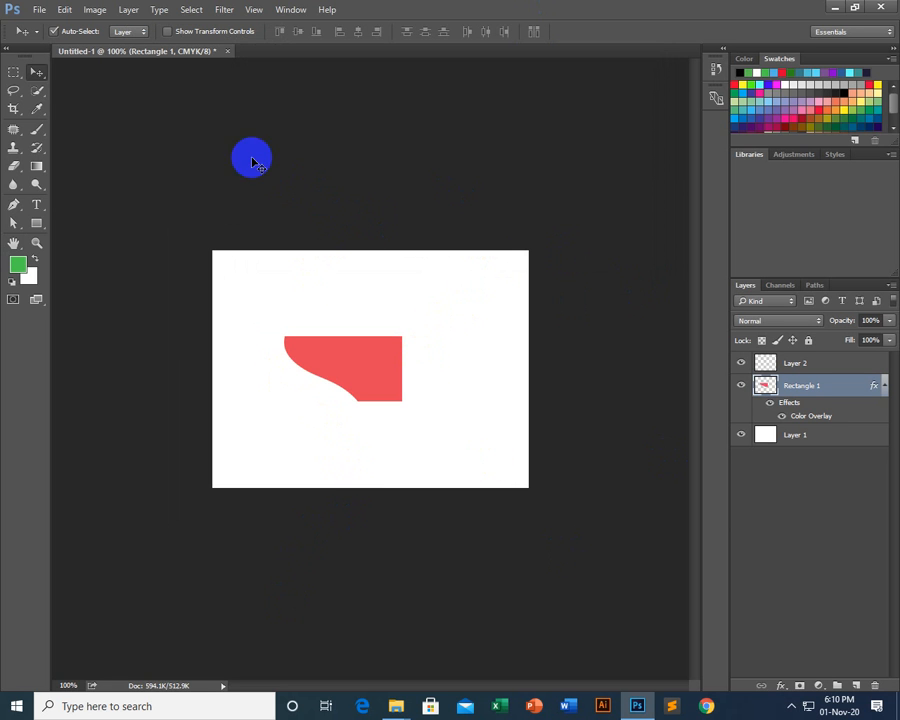
{"action": "left_click", "coordinate": [740, 387]}
{"action": "left_click", "coordinate": [740, 387]}
{"action": "left_click", "coordinate": [740, 387]}
{"action": "left_click", "coordinate": [740, 387]}
{"action": "left_click_drag", "start_coordinate": [322, 358], "coordinate": [376, 345]}
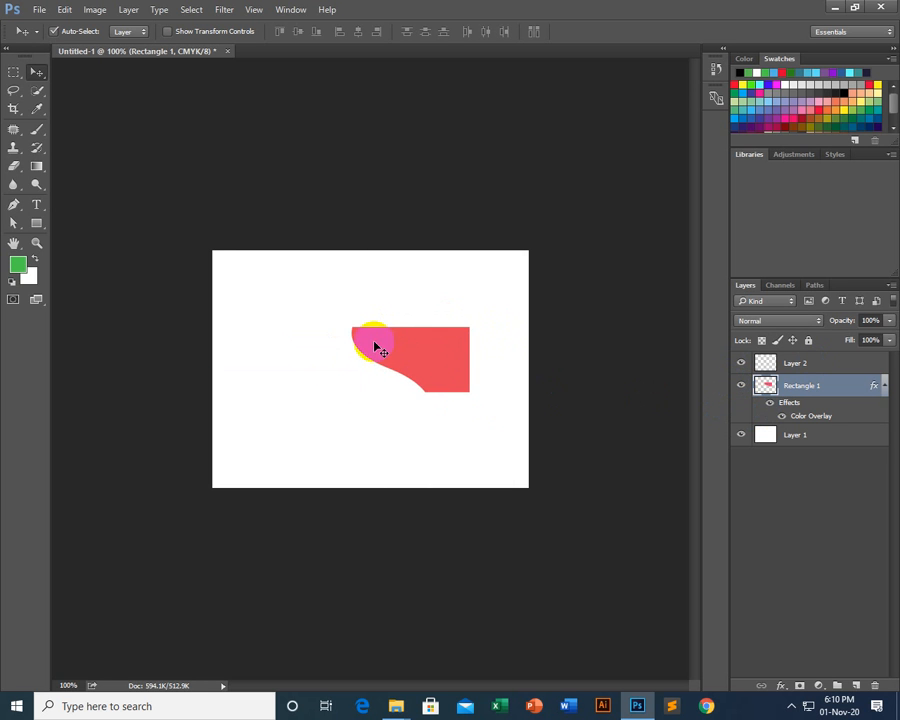
Delete the Rectangle 1 layer with the red curved shape.
{"action": "key", "text": "Delete"}
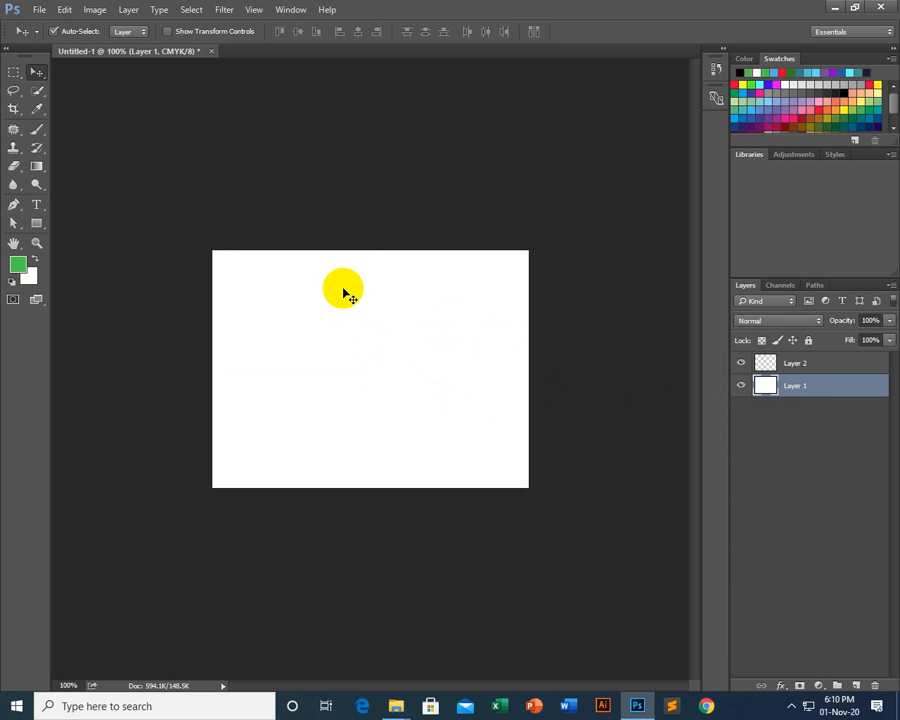
Draw a green rounded rectangle about 303 by 86 px with a 10 px radius across the canvas centre, and nudge it slightly up.
{"action": "left_click", "coordinate": [38, 224]}
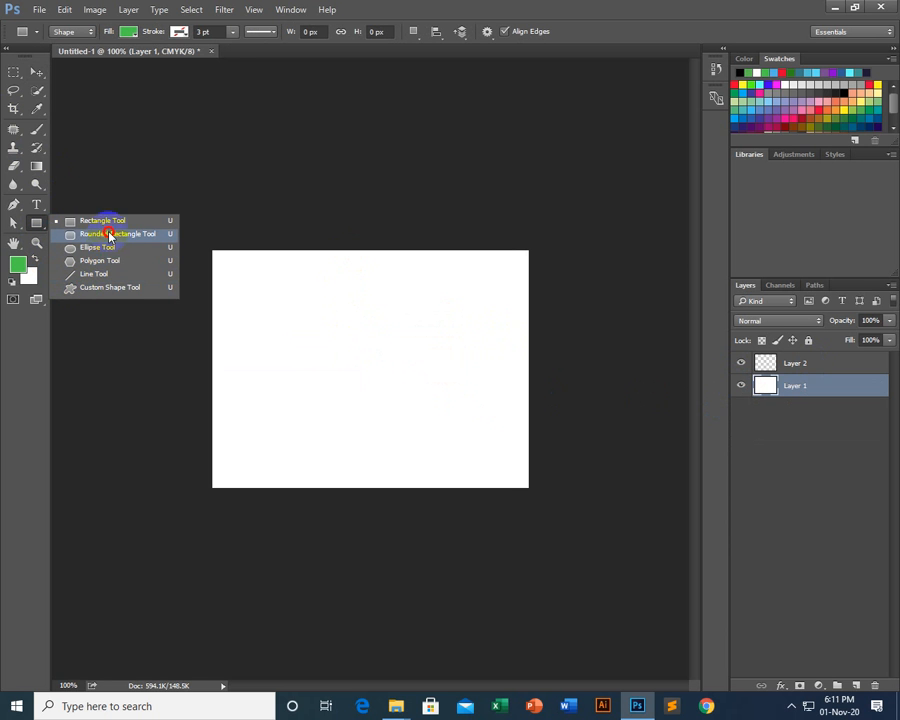
{"action": "left_click", "coordinate": [111, 236]}
{"action": "left_click_drag", "start_coordinate": [277, 338], "coordinate": [490, 397]}
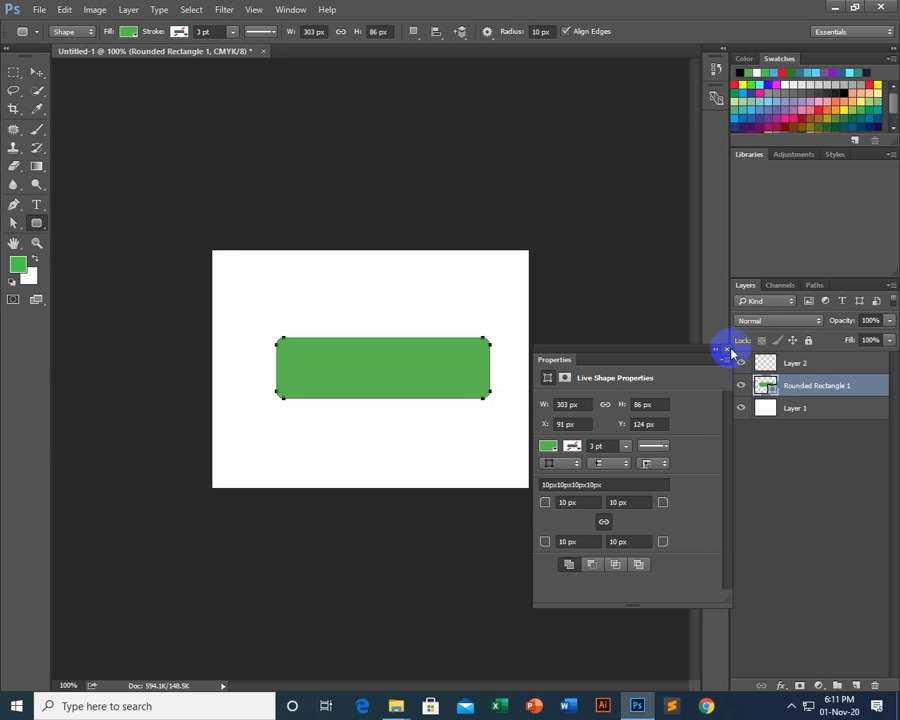
{"action": "left_click", "coordinate": [729, 350]}
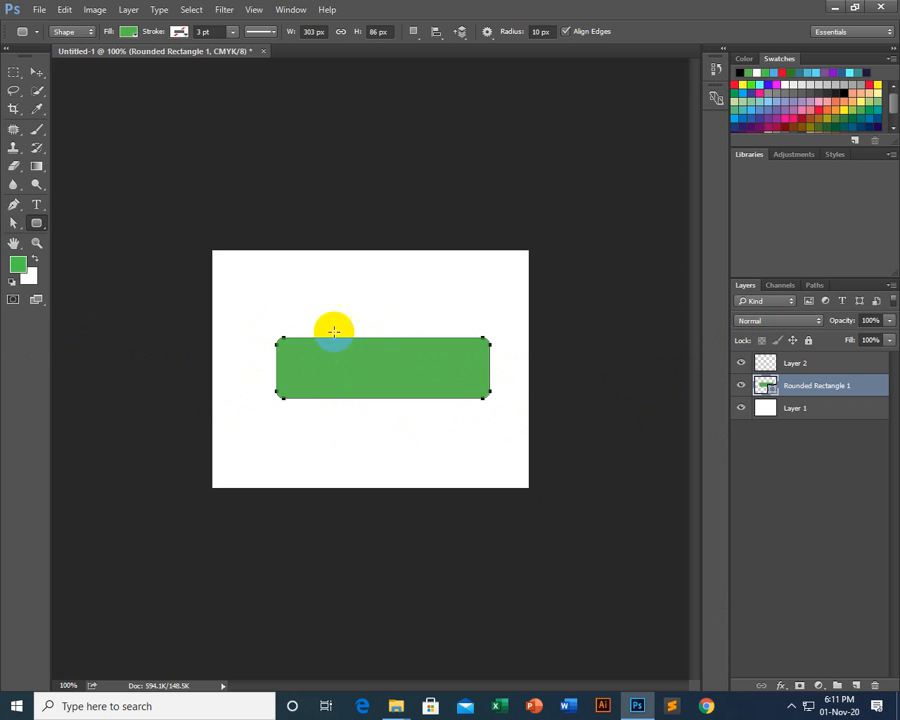
{"action": "left_click_drag", "start_coordinate": [356, 344], "coordinate": [337, 368]}
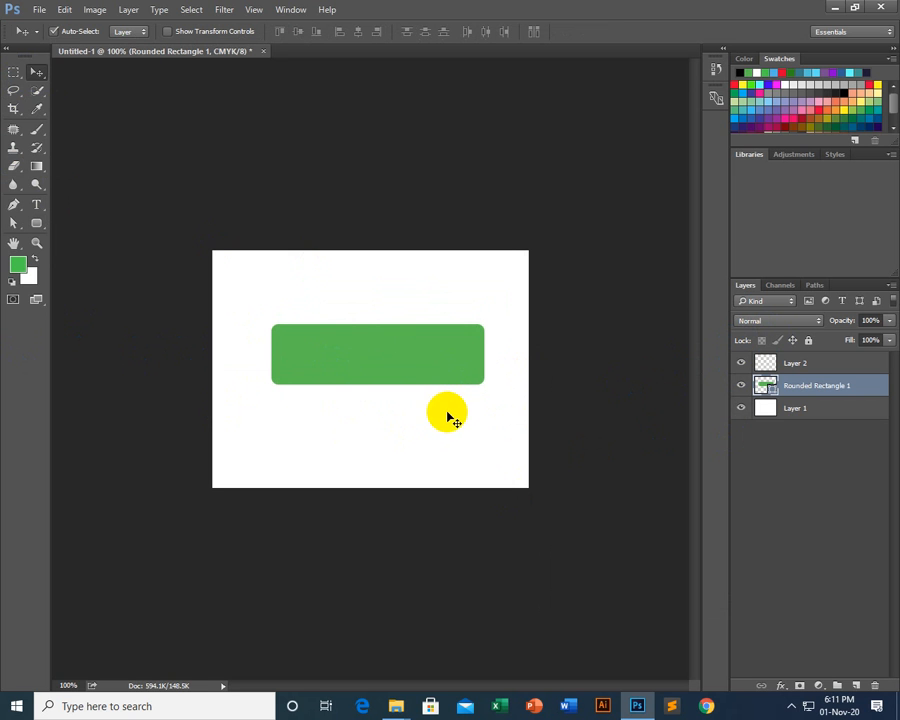
{"action": "left_click", "coordinate": [791, 706]}
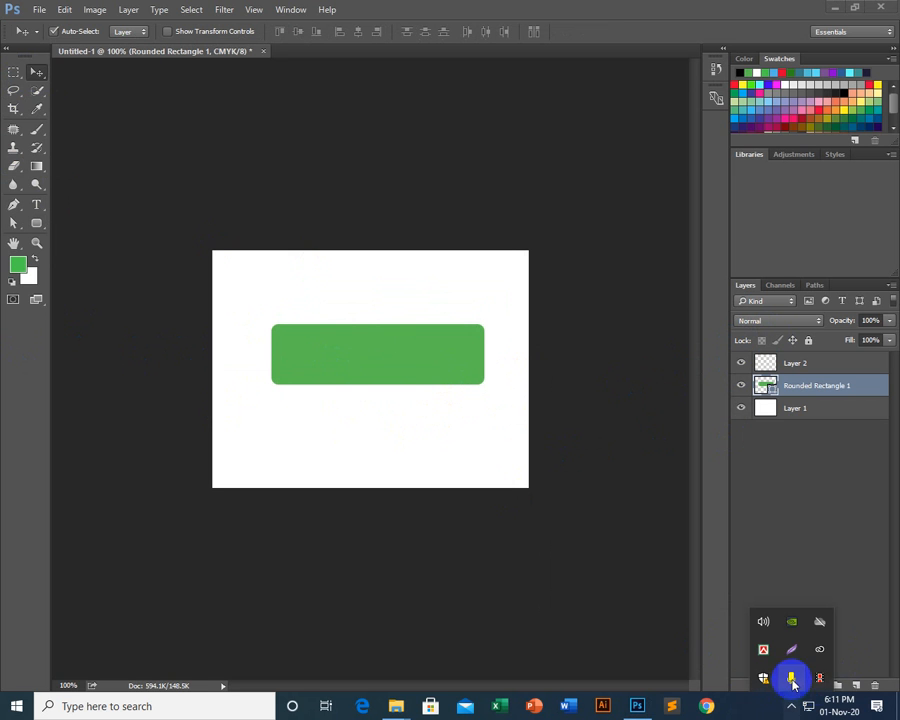
{"action": "left_click", "coordinate": [822, 678]}
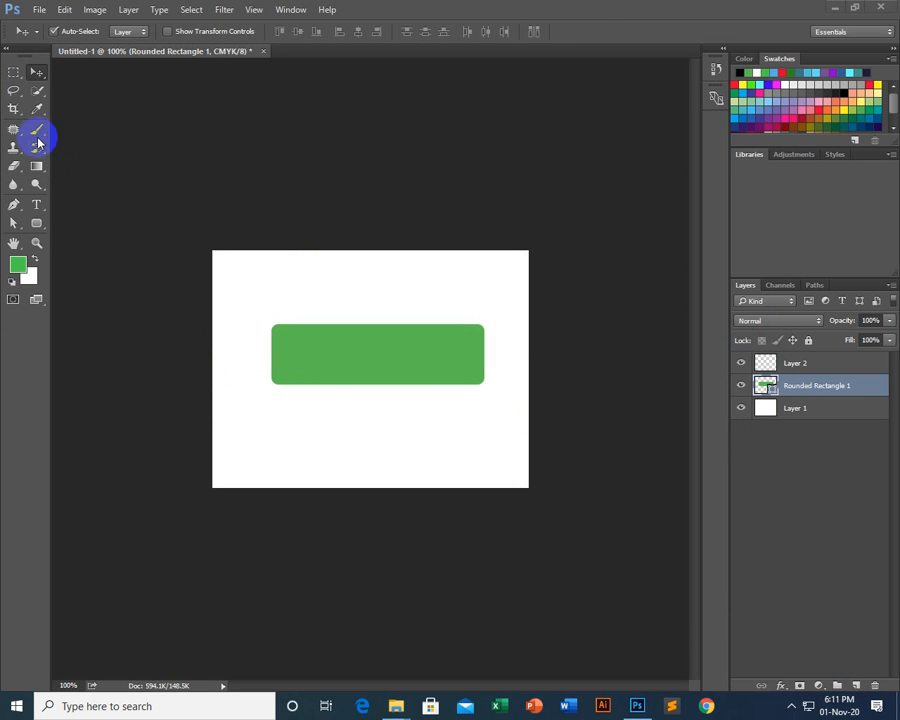
Make an elliptical selection over the left end of the green rounded rectangle, and toggle that shape layer's visibility off and on.
{"action": "left_click", "coordinate": [8, 74]}
{"action": "left_click_drag", "start_coordinate": [14, 74], "coordinate": [90, 86]}
{"action": "left_click_drag", "start_coordinate": [212, 252], "coordinate": [259, 418]}
{"action": "left_click_drag", "start_coordinate": [253, 285], "coordinate": [364, 418]}
{"action": "left_click_drag", "start_coordinate": [326, 368], "coordinate": [327, 362]}
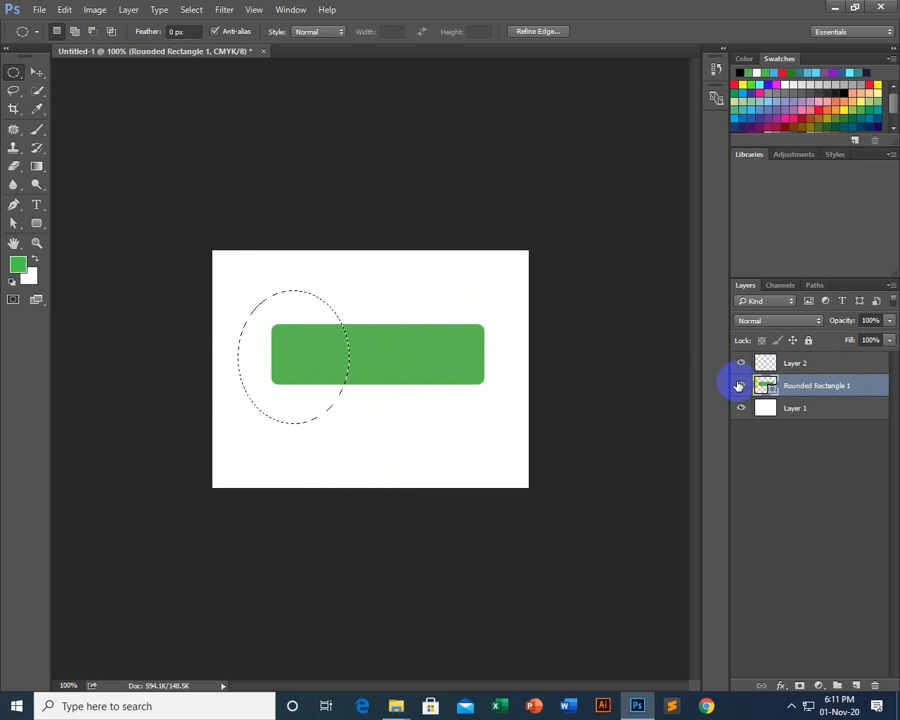
{"action": "left_click", "coordinate": [741, 386]}
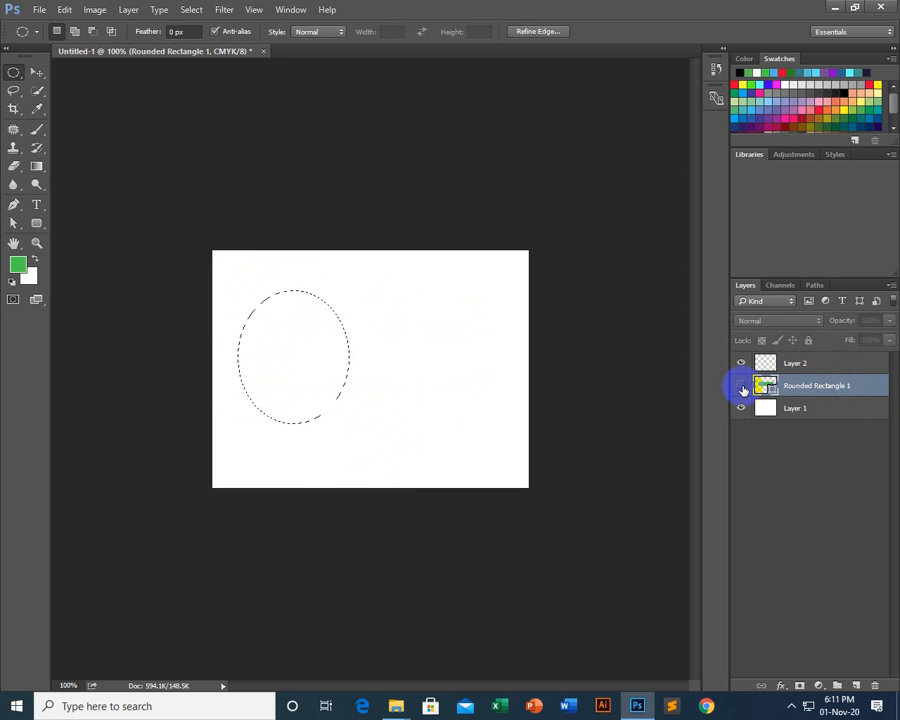
{"action": "left_click", "coordinate": [741, 386]}
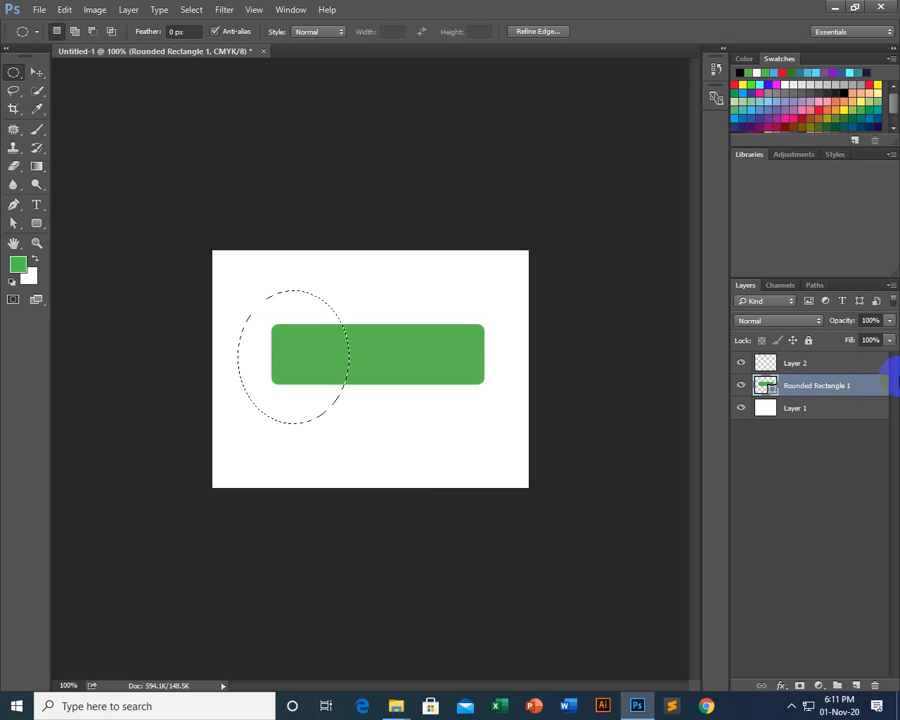
Rasterize the Rounded Rectangle 1 layer, erase the part inside the elliptical selection and deselect.
{"action": "right_click", "coordinate": [872, 386]}
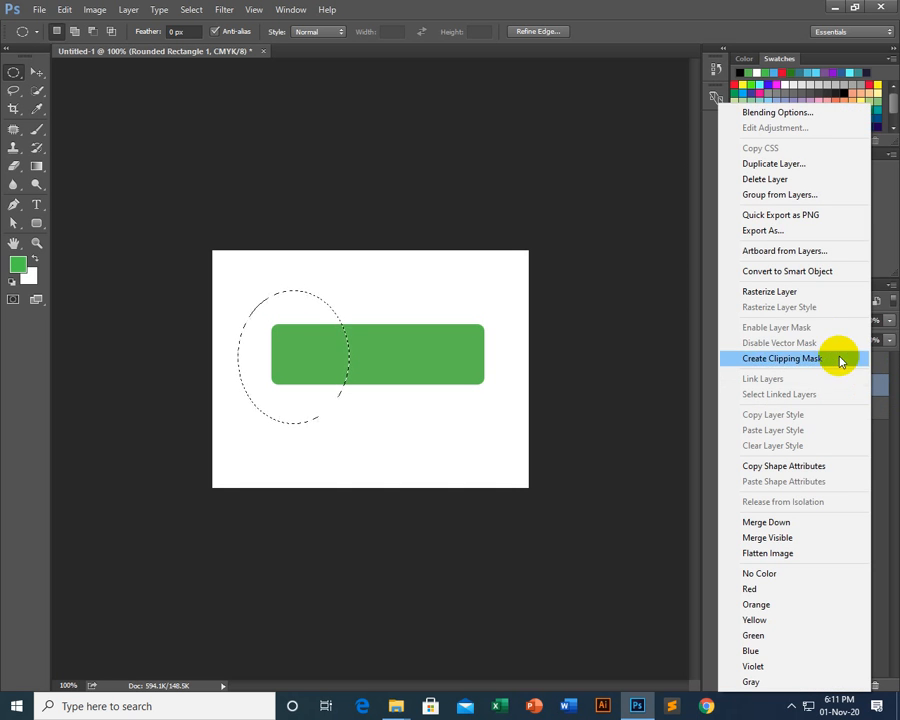
{"action": "left_click", "coordinate": [768, 291]}
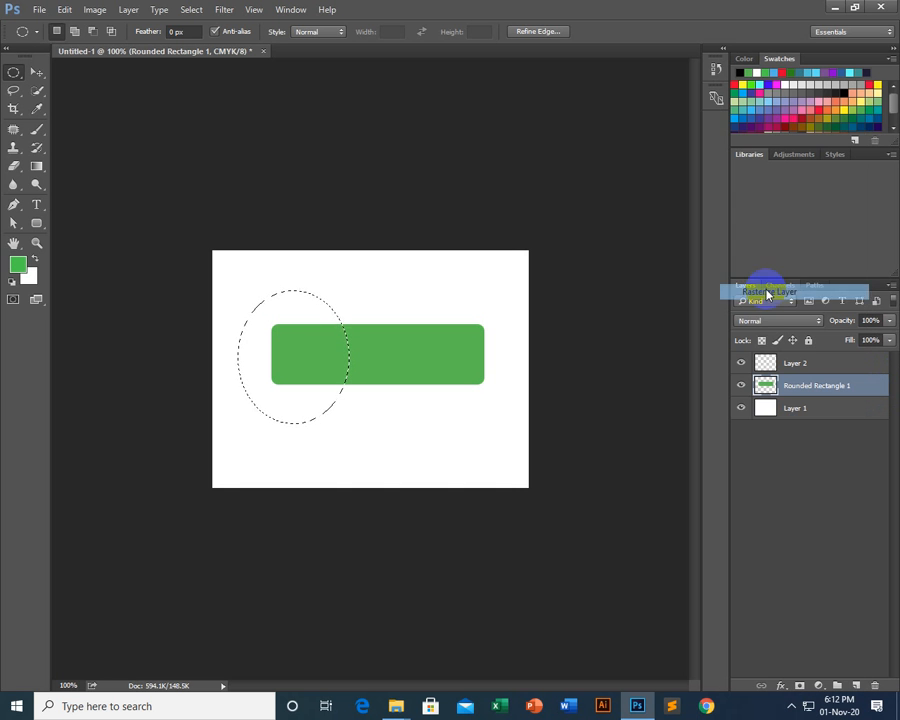
{"action": "key", "text": "Delete"}
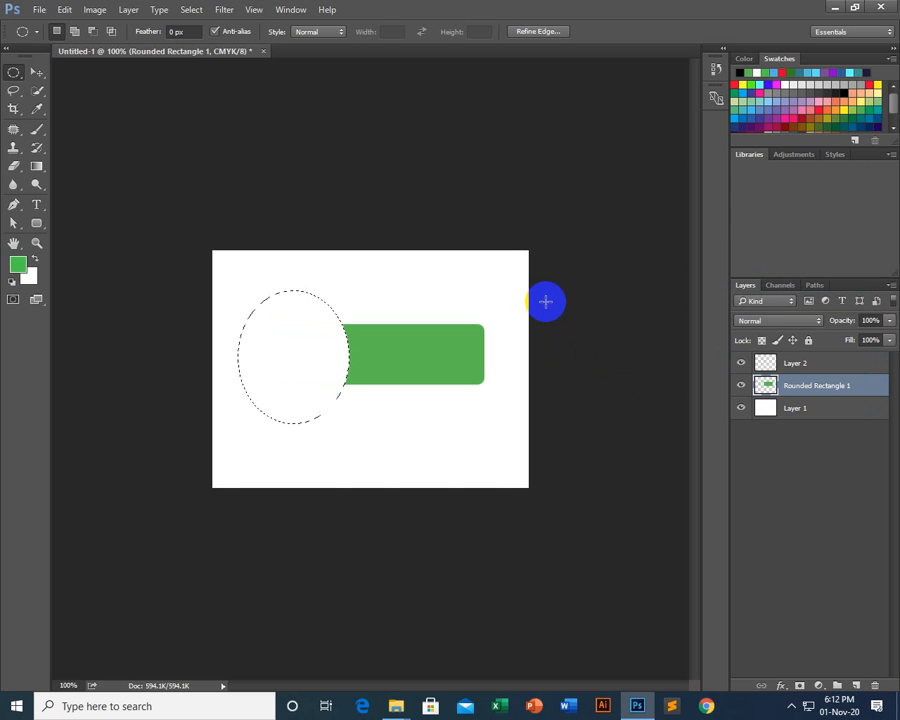
{"action": "left_click", "coordinate": [545, 301]}
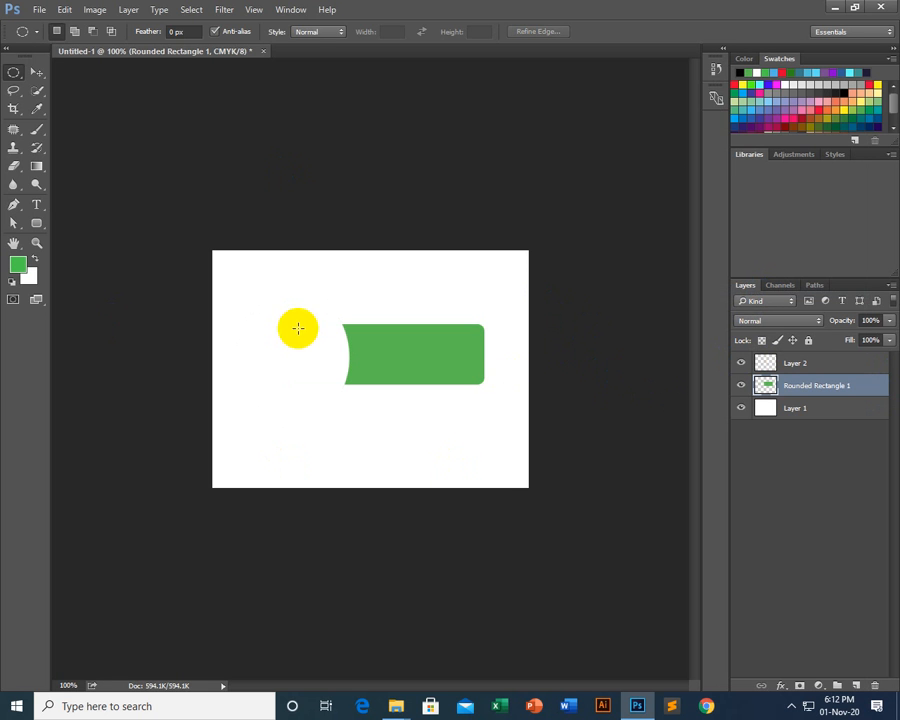
Move the cut green shape to the right and slightly up, and delete its layer.
{"action": "left_click", "coordinate": [37, 72]}
{"action": "left_click_drag", "start_coordinate": [416, 368], "coordinate": [464, 347]}
{"action": "key", "text": "Delete"}
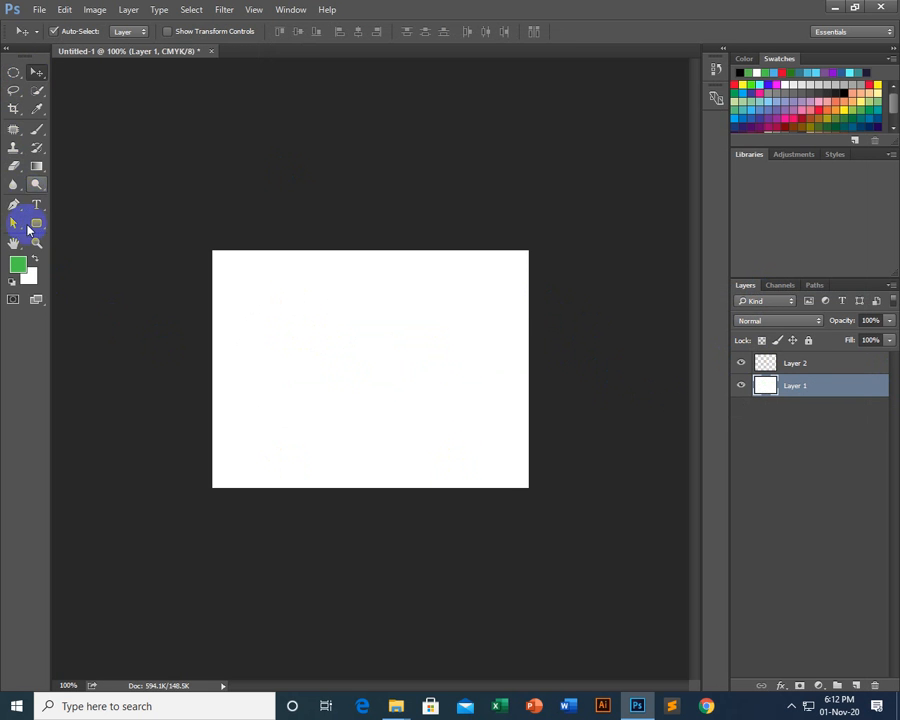
Draw a green circle about 172 px in diameter near the canvas centre with the Ellipse tool.
{"action": "left_click", "coordinate": [36, 222]}
{"action": "left_click", "coordinate": [58, 246]}
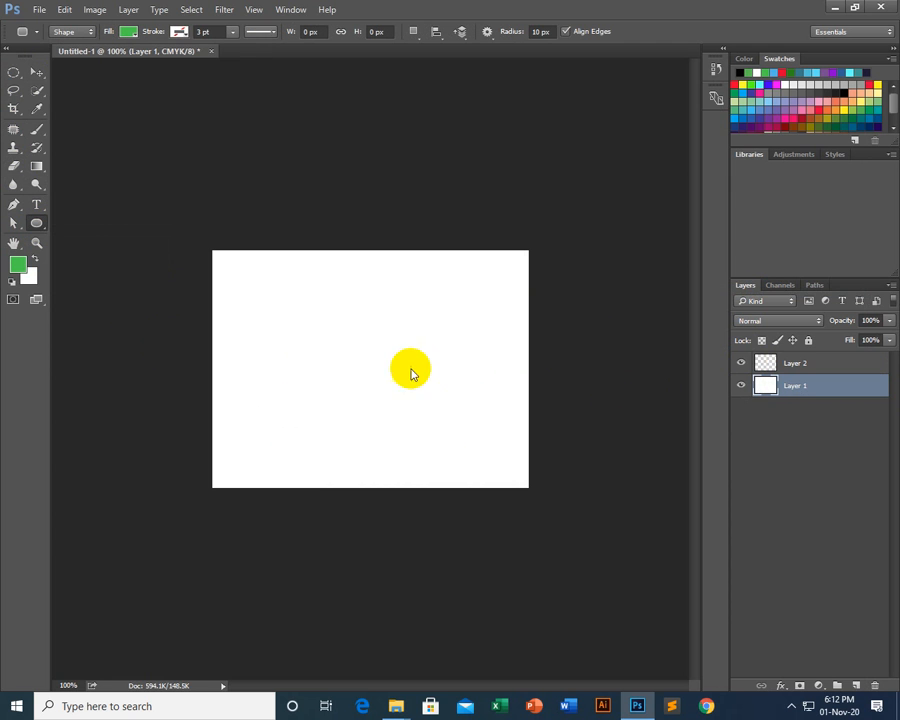
{"action": "left_click_drag", "start_coordinate": [355, 373], "coordinate": [442, 311]}
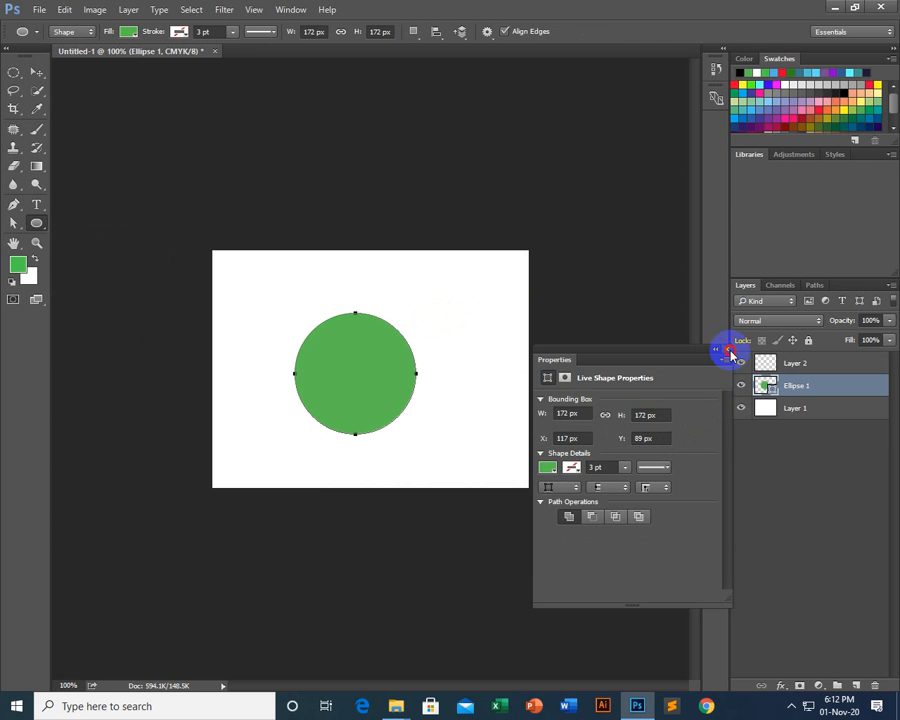
{"action": "left_click", "coordinate": [726, 350]}
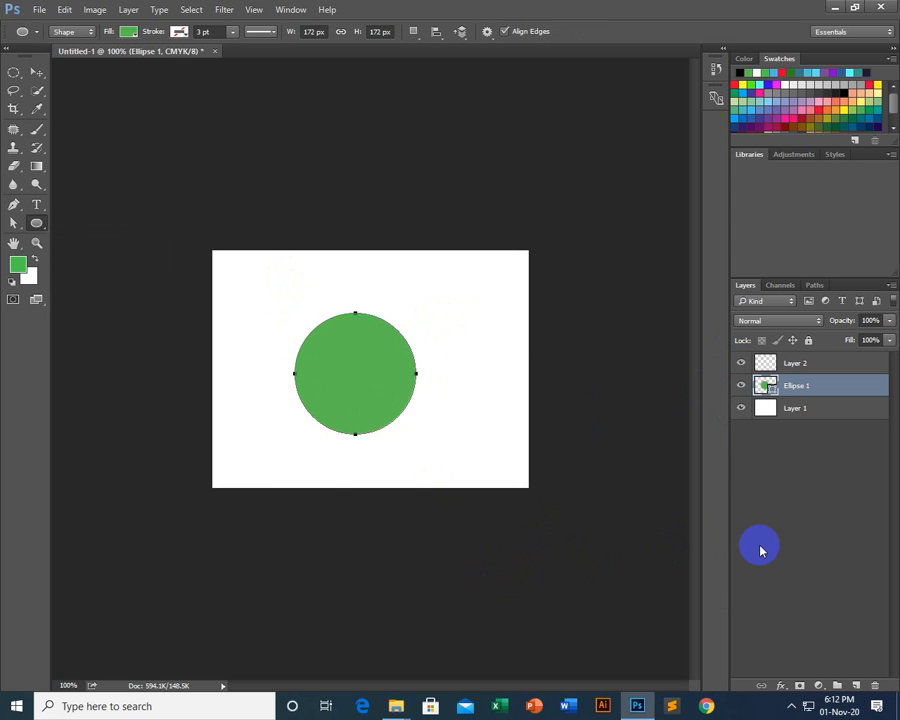
Rasterize the Ellipse 1 layer and review its rasterize options.
{"action": "left_click", "coordinate": [837, 388]}
{"action": "right_click", "coordinate": [837, 388]}
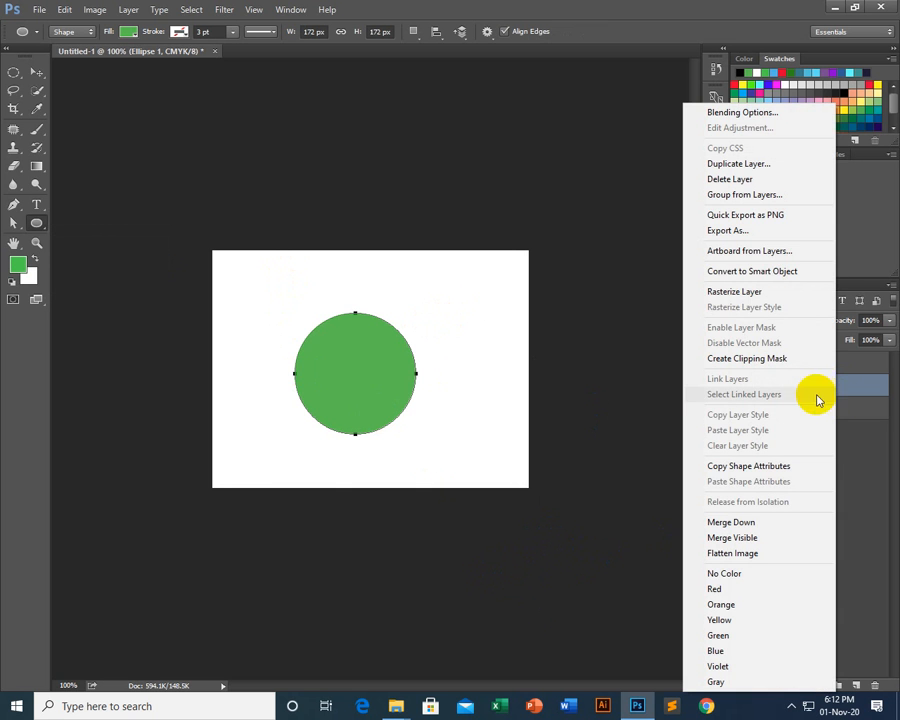
{"action": "left_click", "coordinate": [745, 291]}
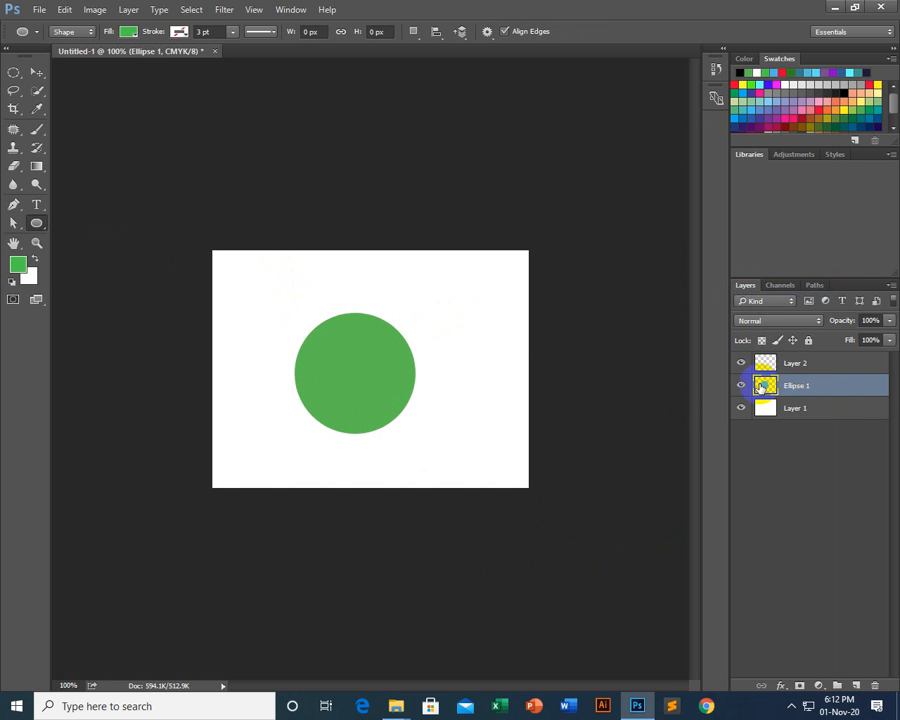
{"action": "left_click", "coordinate": [846, 386]}
{"action": "right_click", "coordinate": [850, 392]}
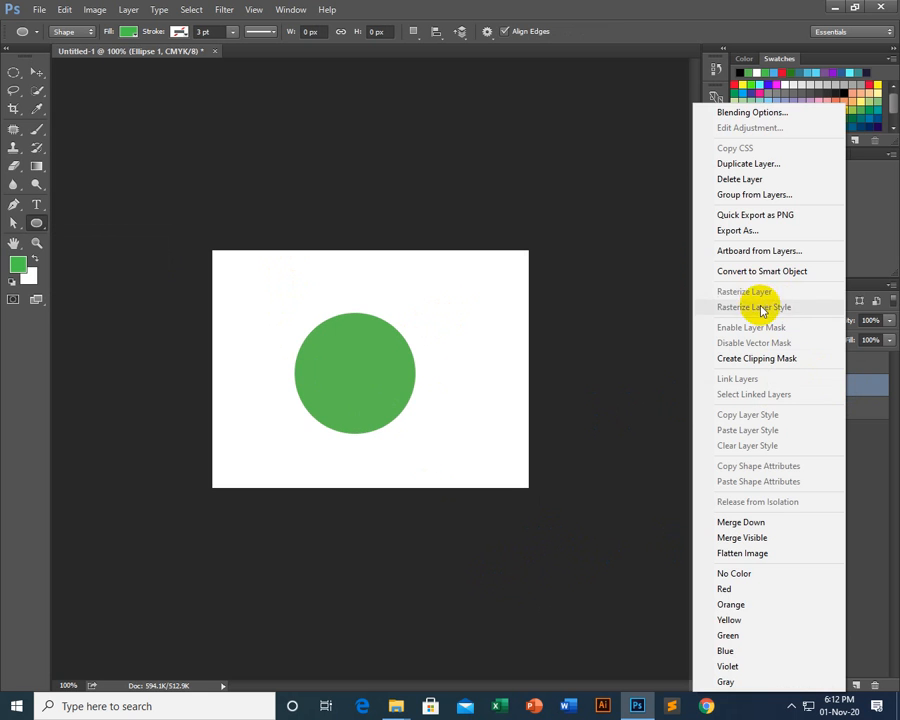
{"action": "left_click", "coordinate": [864, 388]}
Make a rectangular selection covering the right half of the green circle, with its left edge on the circle's vertical centre line.
{"action": "left_click_drag", "start_coordinate": [352, 280], "coordinate": [512, 520]}
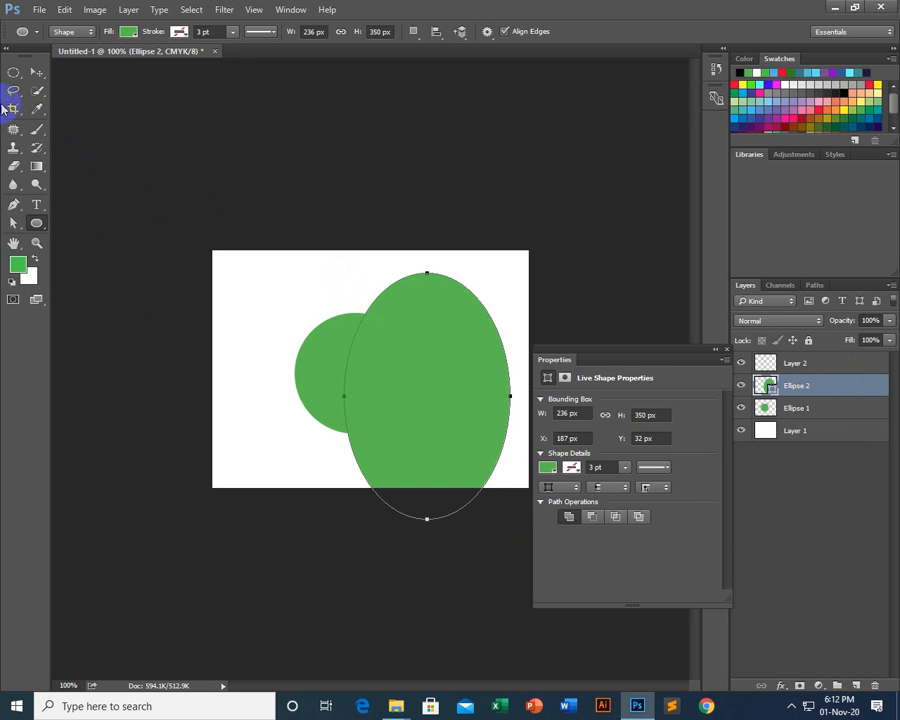
{"action": "key", "text": "ctrl+z"}
{"action": "left_click", "coordinate": [16, 74]}
{"action": "left_click", "coordinate": [95, 70]}
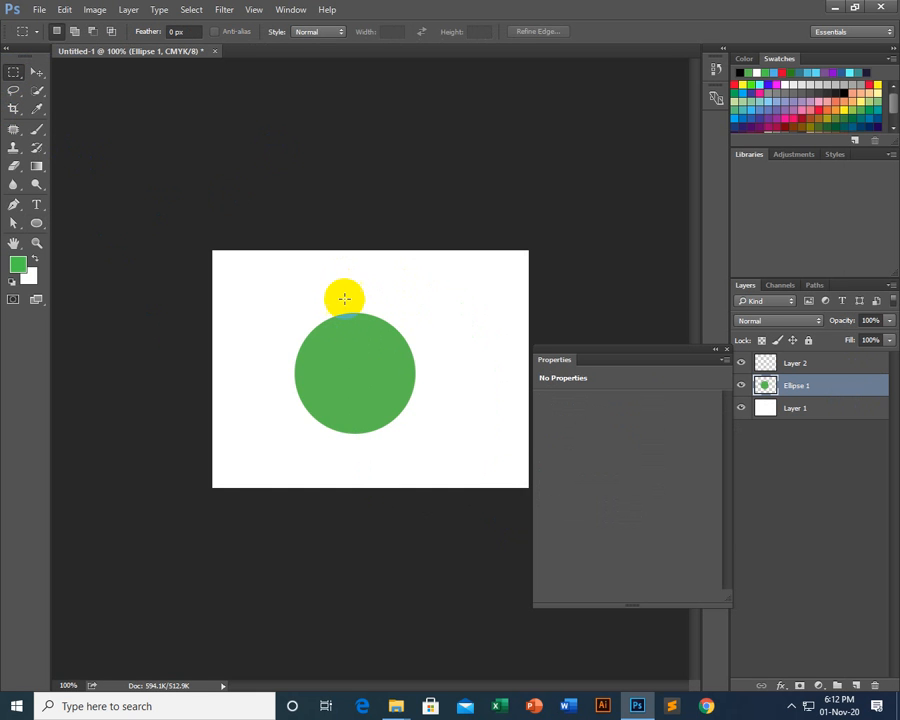
{"action": "left_click_drag", "start_coordinate": [344, 296], "coordinate": [509, 468]}
{"action": "mouse_move", "coordinate": [427, 412]}
{"action": "left_mouse_down"}
{"action": "mouse_move", "coordinate": [438, 412]}
{"action": "mouse_move", "coordinate": [420, 418]}
{"action": "mouse_move", "coordinate": [426, 414]}
{"action": "left_mouse_up"}
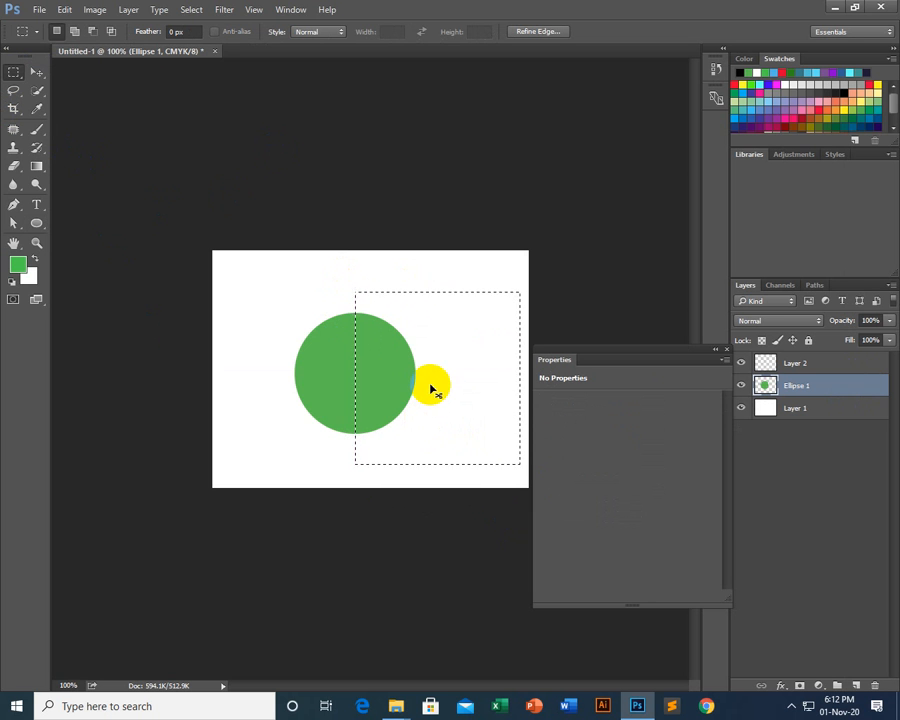
Cut the selected right half onto its own layer and place it level with the left half, leaving a narrow vertical gap.
{"action": "key", "text": "ctrl+x"}
{"action": "key", "text": "ctrl+v"}
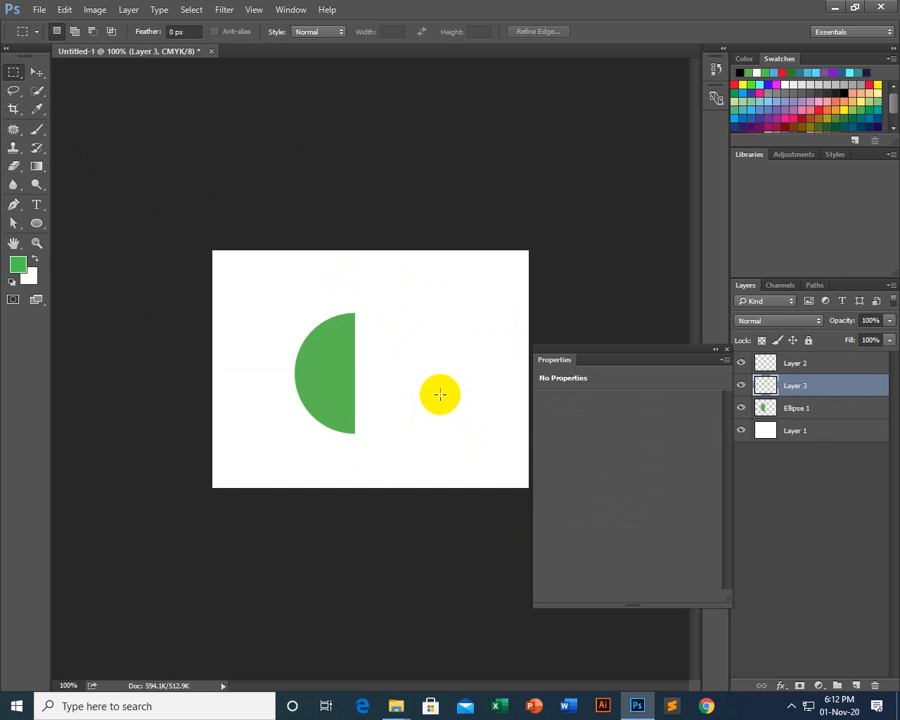
{"action": "left_click", "coordinate": [37, 72]}
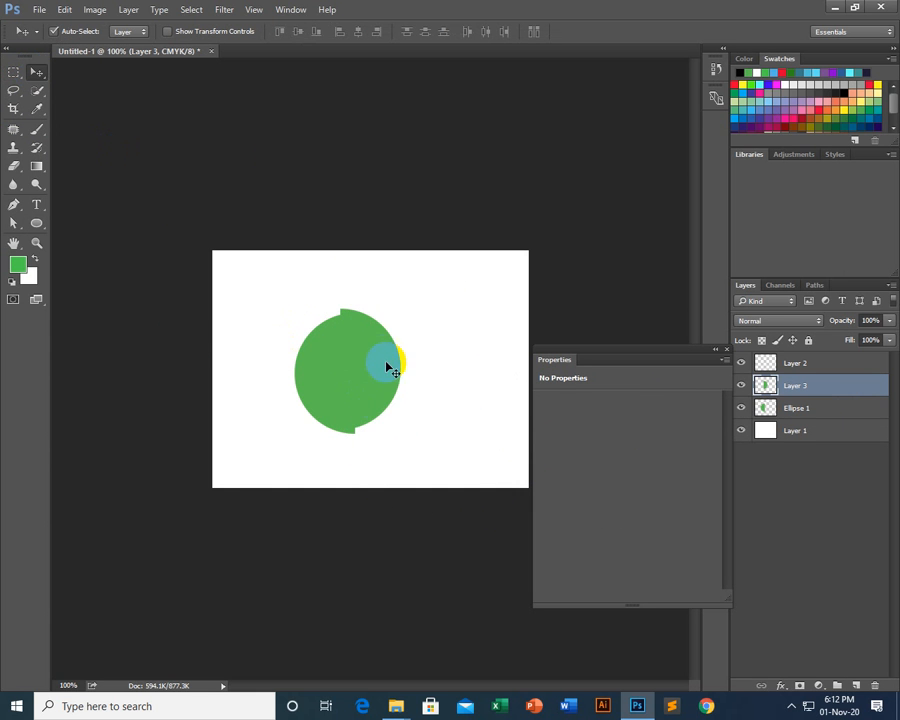
{"action": "left_click_drag", "start_coordinate": [388, 366], "coordinate": [405, 361]}
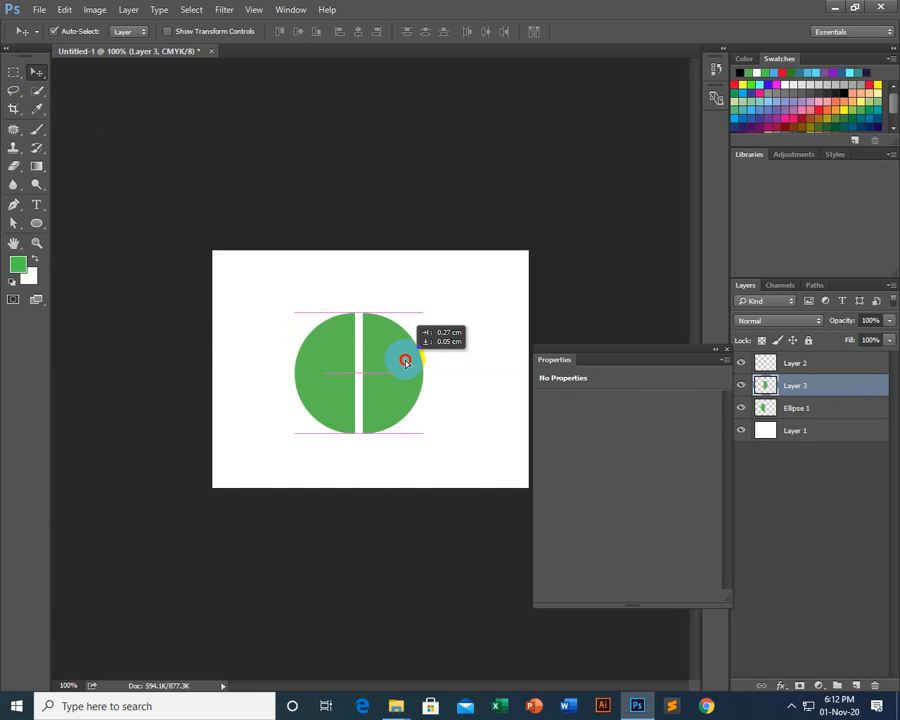
Apply a dark green (#078211) Color Overlay to Layer 3, the right half of the circle.
{"action": "double_click", "coordinate": [840, 397]}
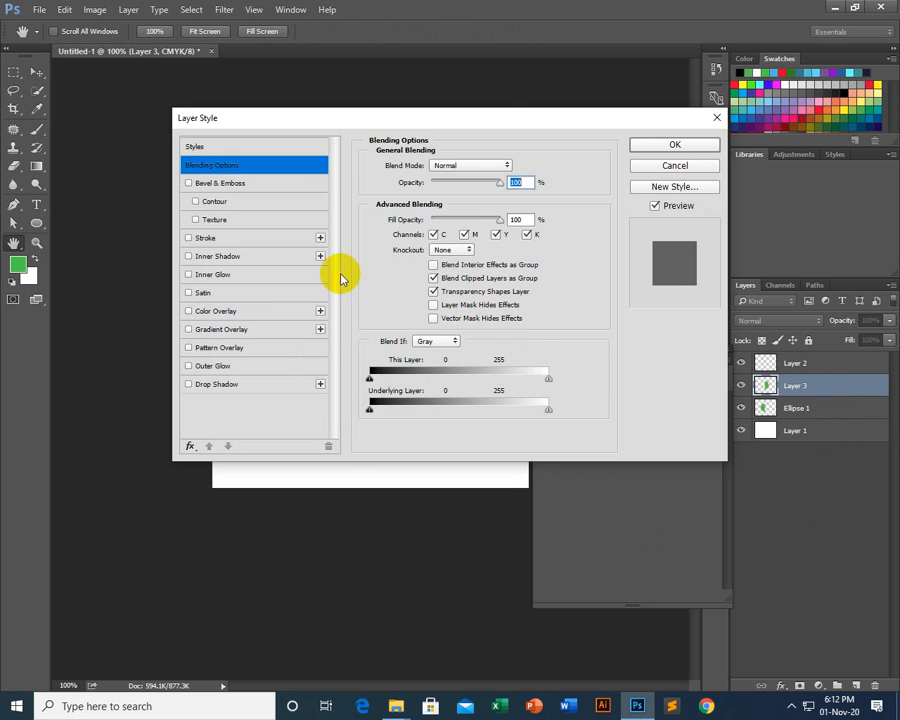
{"action": "left_click_drag", "start_coordinate": [330, 120], "coordinate": [616, 140]}
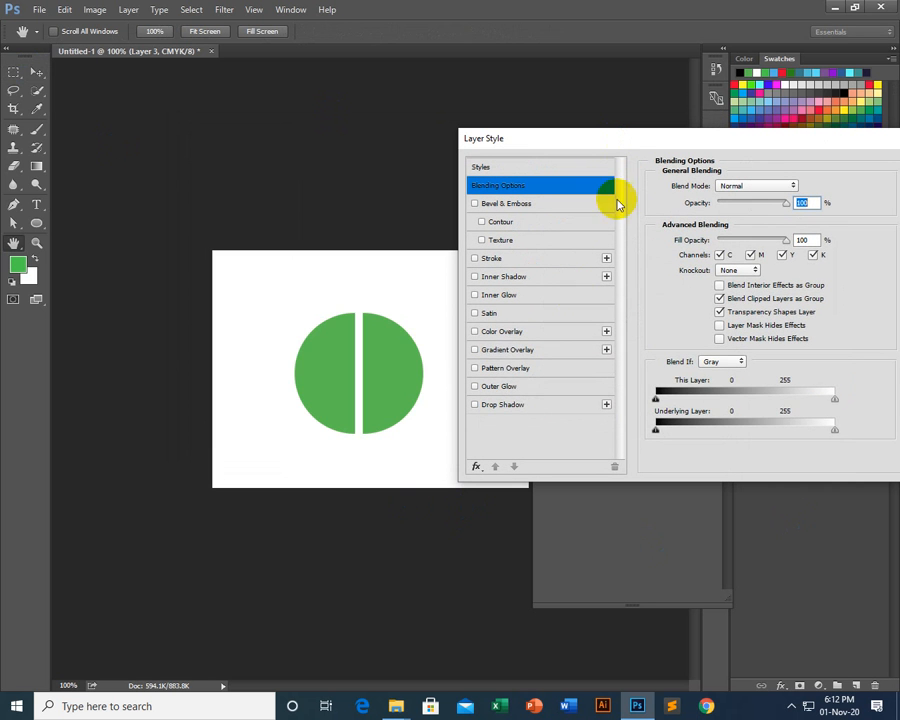
{"action": "left_click", "coordinate": [508, 333]}
{"action": "left_click", "coordinate": [800, 185]}
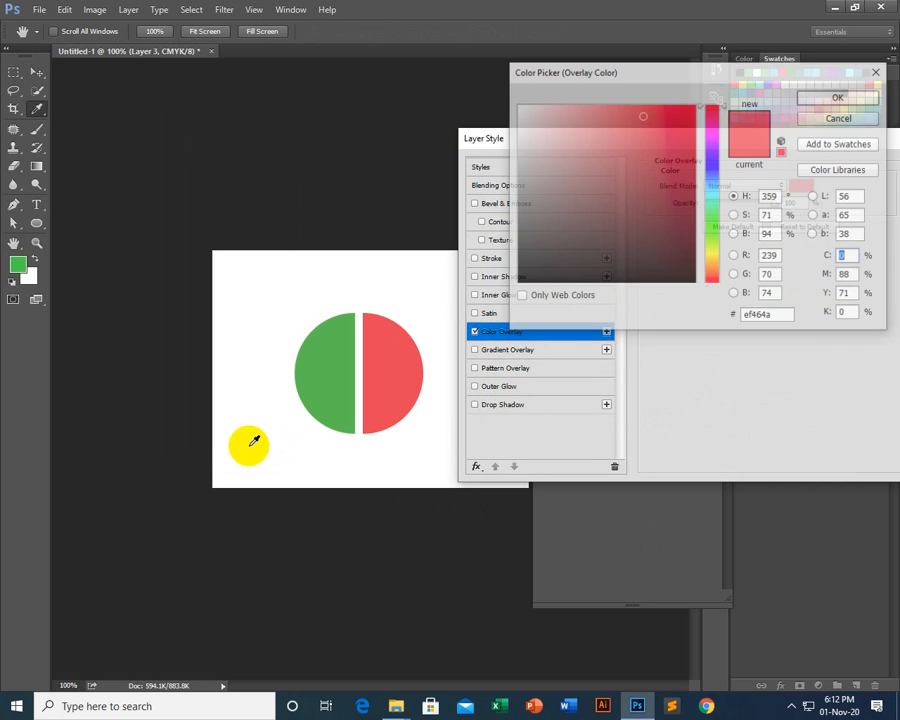
{"action": "left_click", "coordinate": [327, 362]}
{"action": "left_click", "coordinate": [645, 160]}
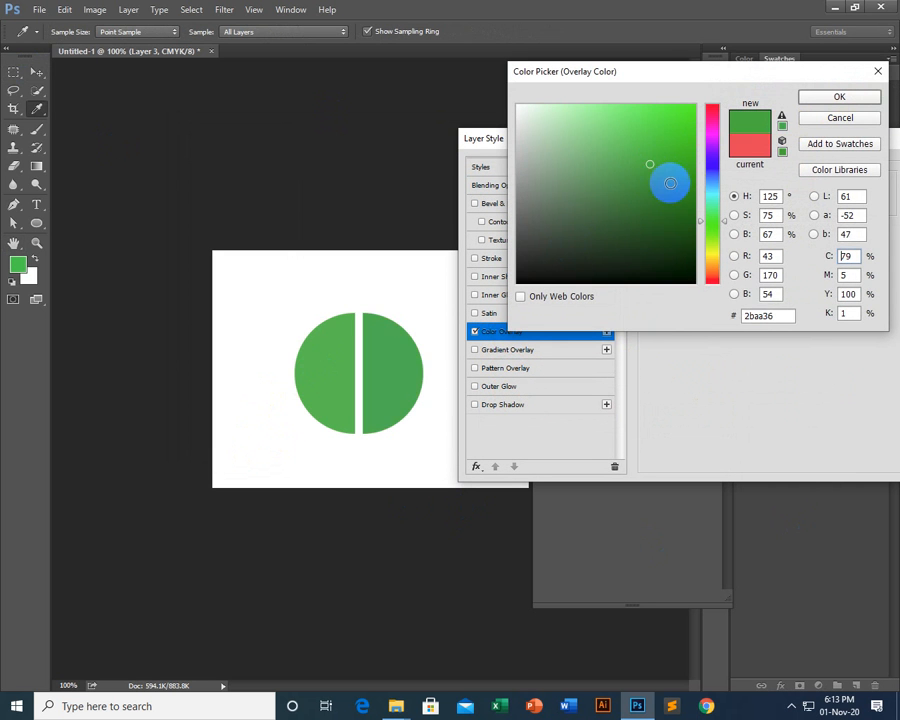
{"action": "left_click", "coordinate": [670, 186]}
{"action": "left_click", "coordinate": [678, 191]}
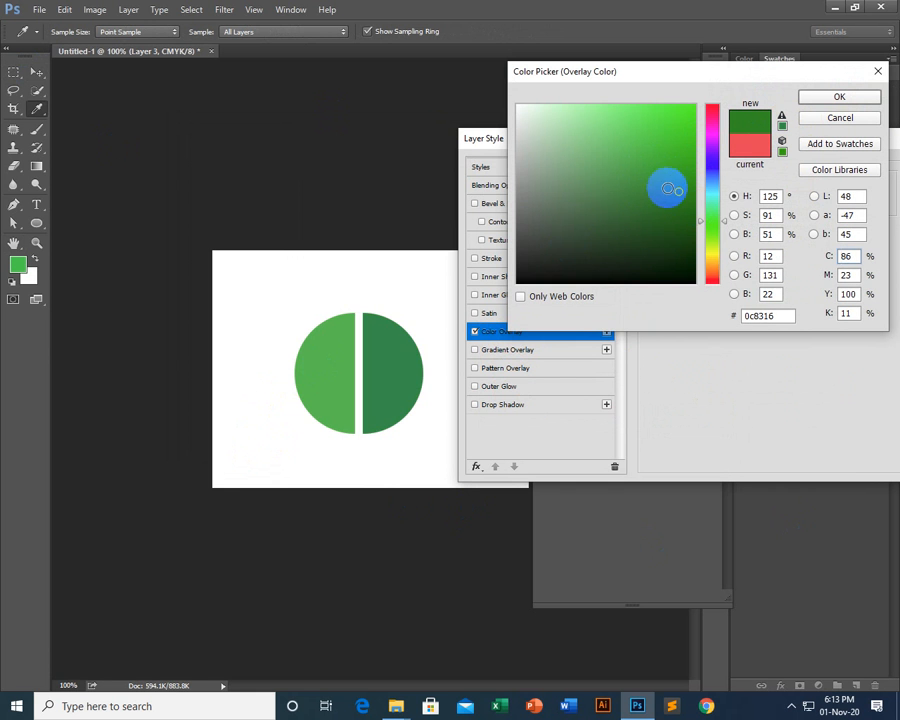
{"action": "left_click", "coordinate": [663, 178]}
{"action": "left_click", "coordinate": [685, 191]}
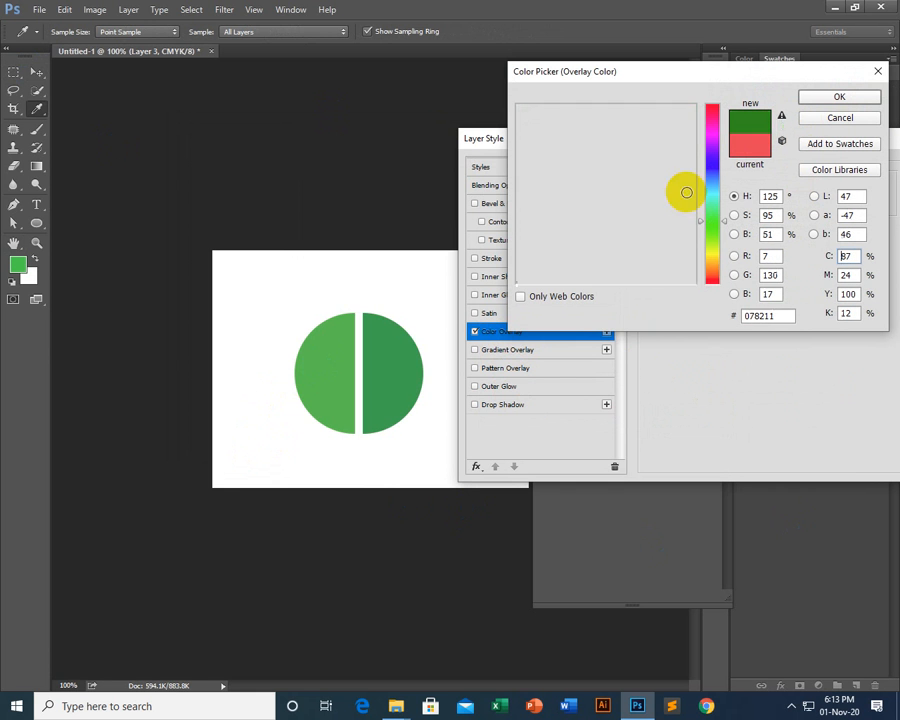
{"action": "left_click", "coordinate": [837, 98]}
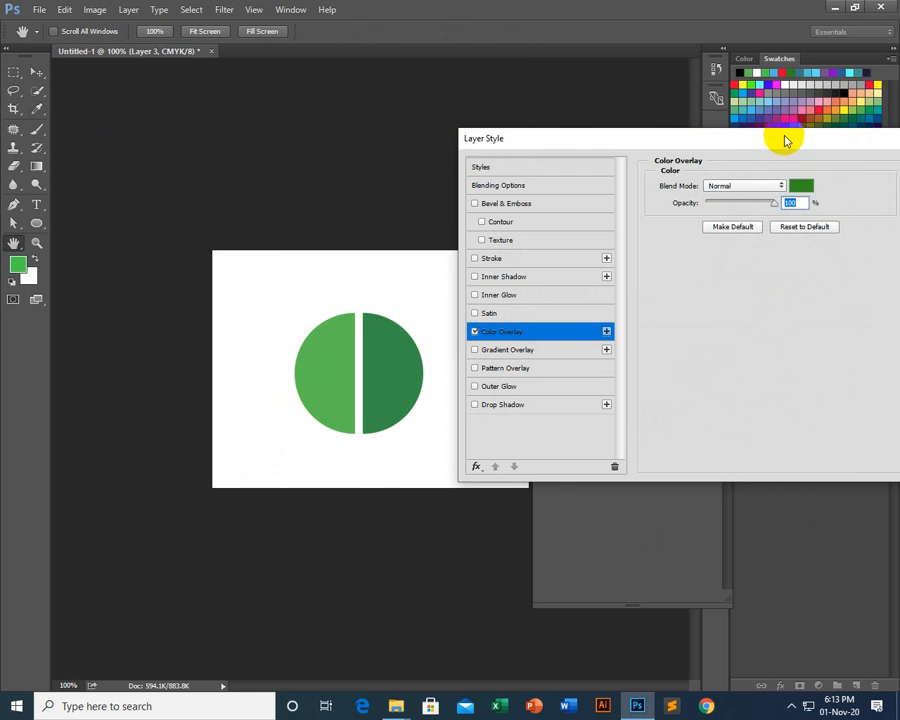
{"action": "left_click_drag", "start_coordinate": [783, 137], "coordinate": [484, 246]}
{"action": "left_click", "coordinate": [659, 273]}
{"action": "left_click", "coordinate": [402, 374]}
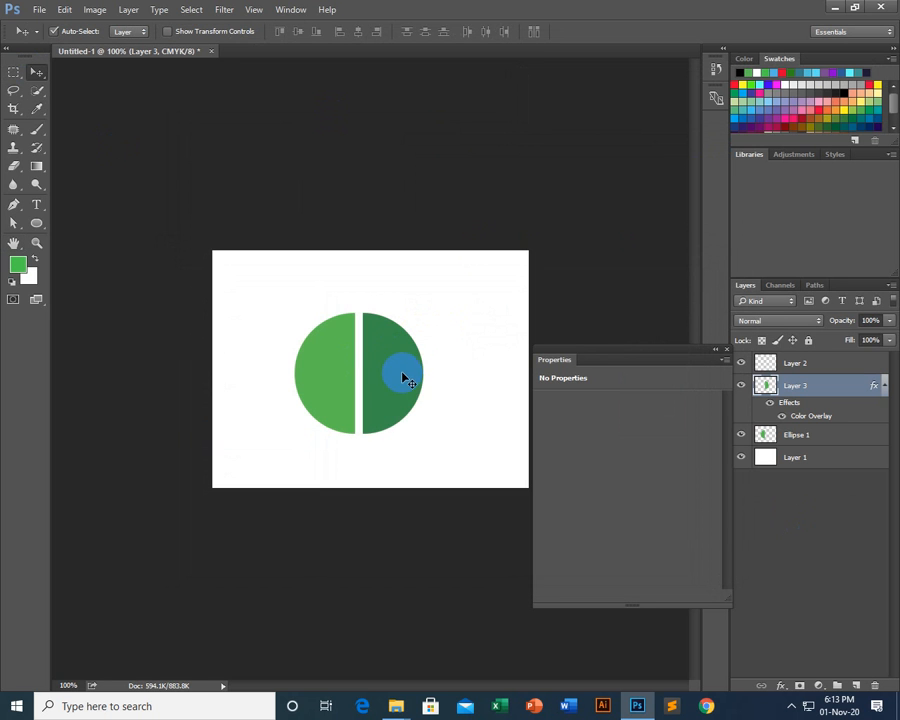
Move the dark right half flush against the left half circle and hide both Layer 3 and the Ellipse 1 layer.
{"action": "left_click_drag", "start_coordinate": [402, 381], "coordinate": [395, 378]}
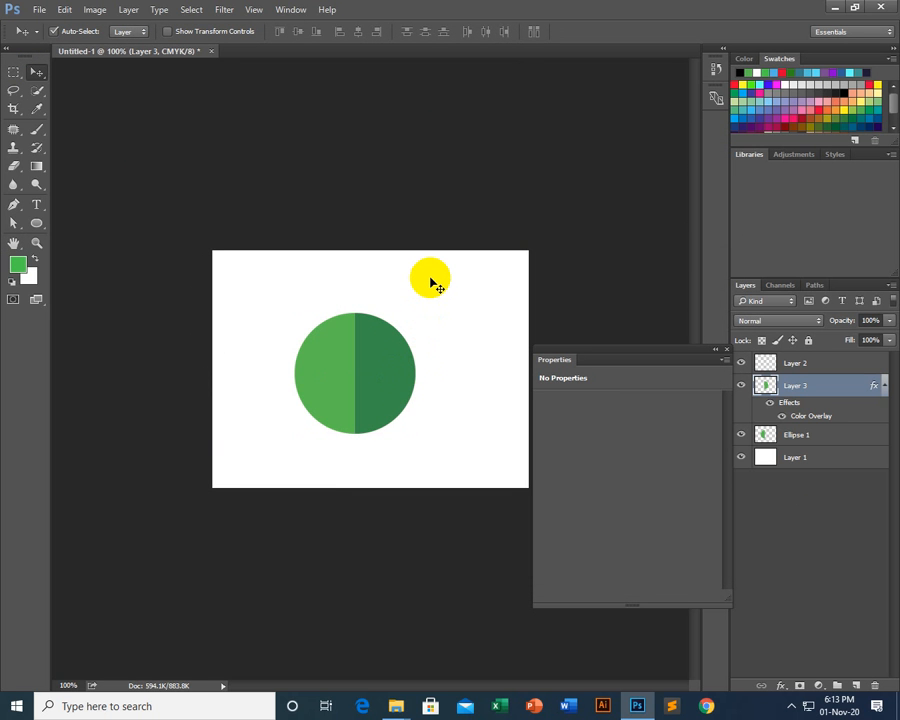
{"action": "left_click", "coordinate": [688, 399]}
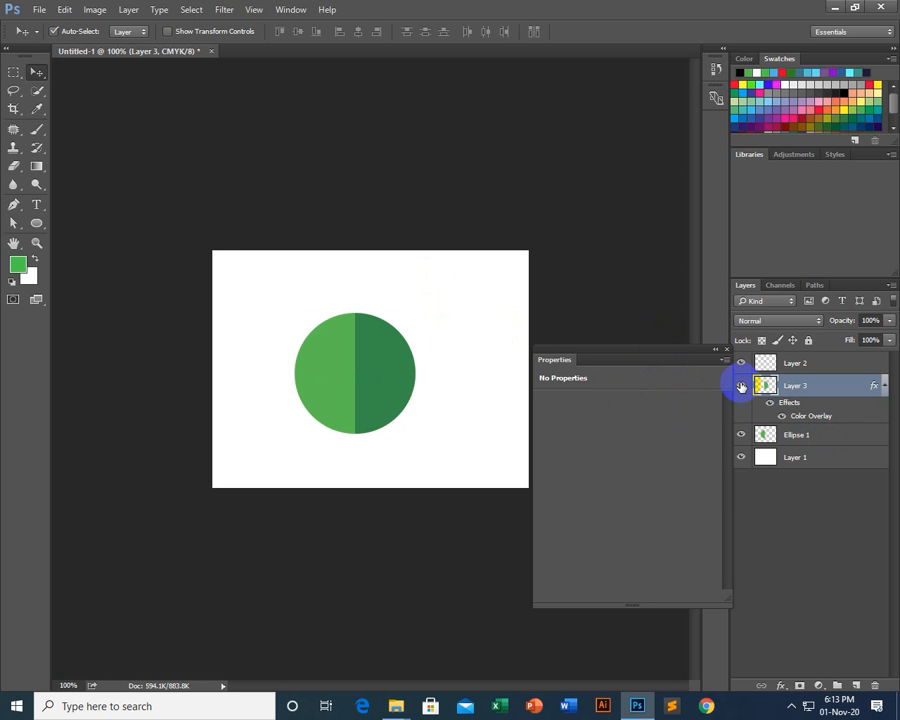
{"action": "left_click", "coordinate": [741, 386]}
{"action": "left_click", "coordinate": [740, 436]}
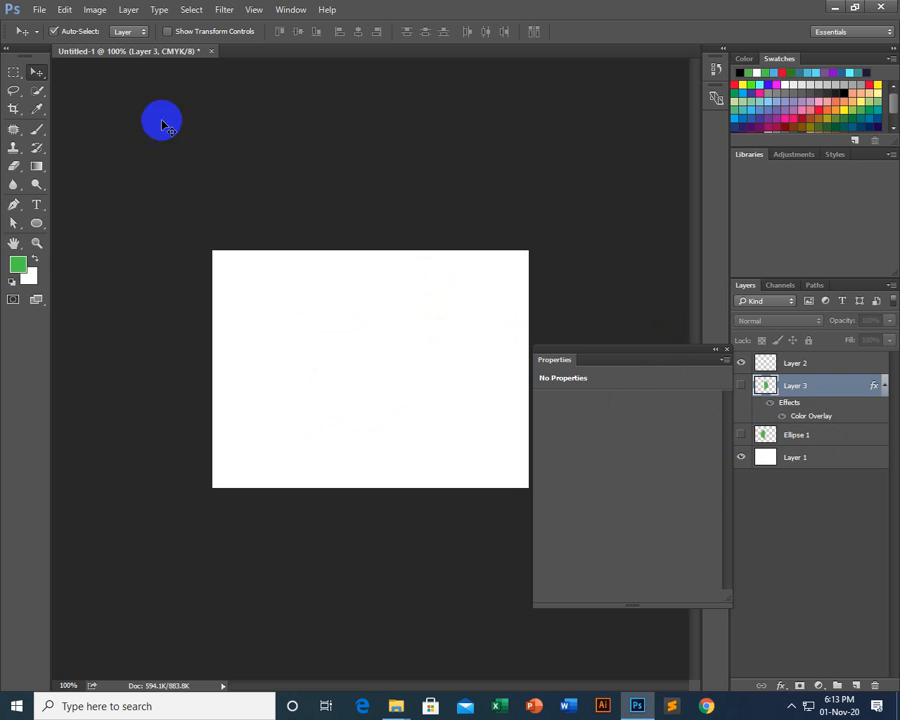
Make a circular selection in the left part of the canvas, fill it with the green foreground colour on a new layer, and deselect.
{"action": "left_click_drag", "start_coordinate": [13, 73], "coordinate": [64, 94]}
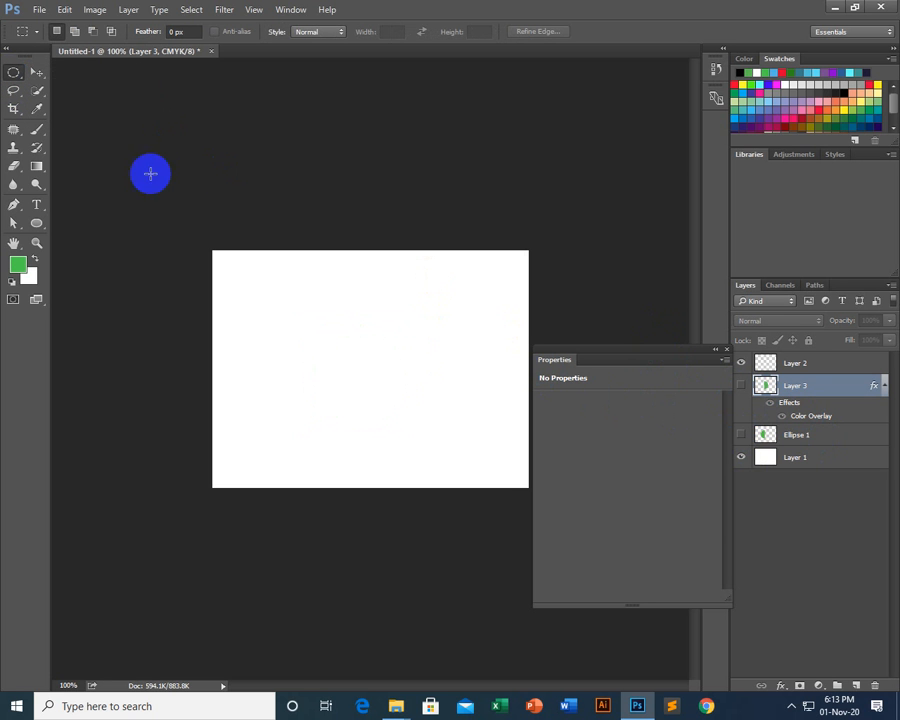
{"action": "left_click_drag", "start_coordinate": [283, 378], "coordinate": [337, 327]}
{"action": "key", "text": "ctrl+shift+n"}
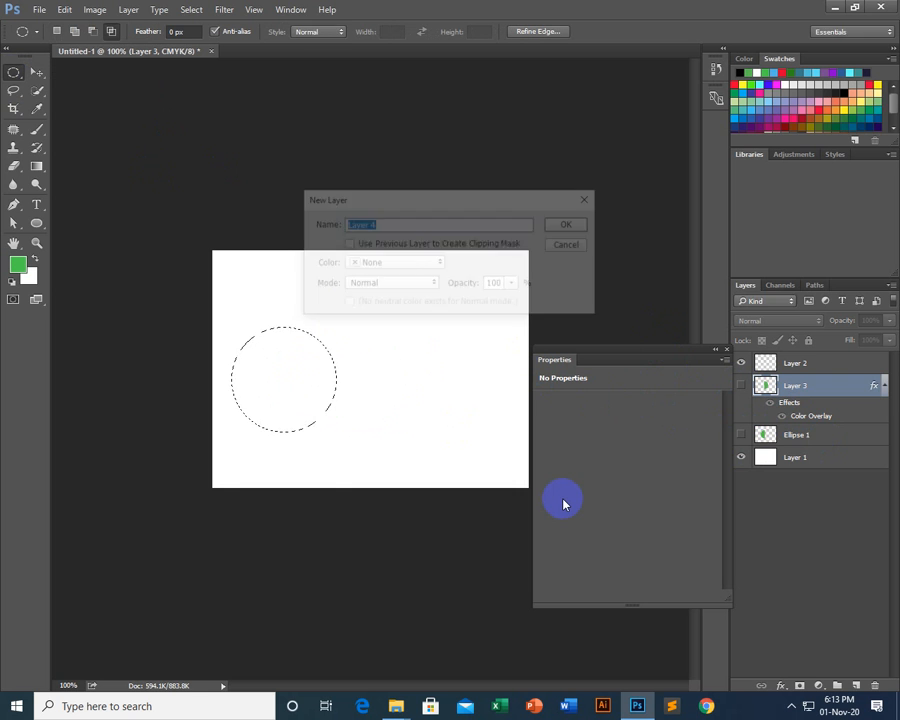
{"action": "key", "text": "Return"}
{"action": "key", "text": "alt+BackSpace"}
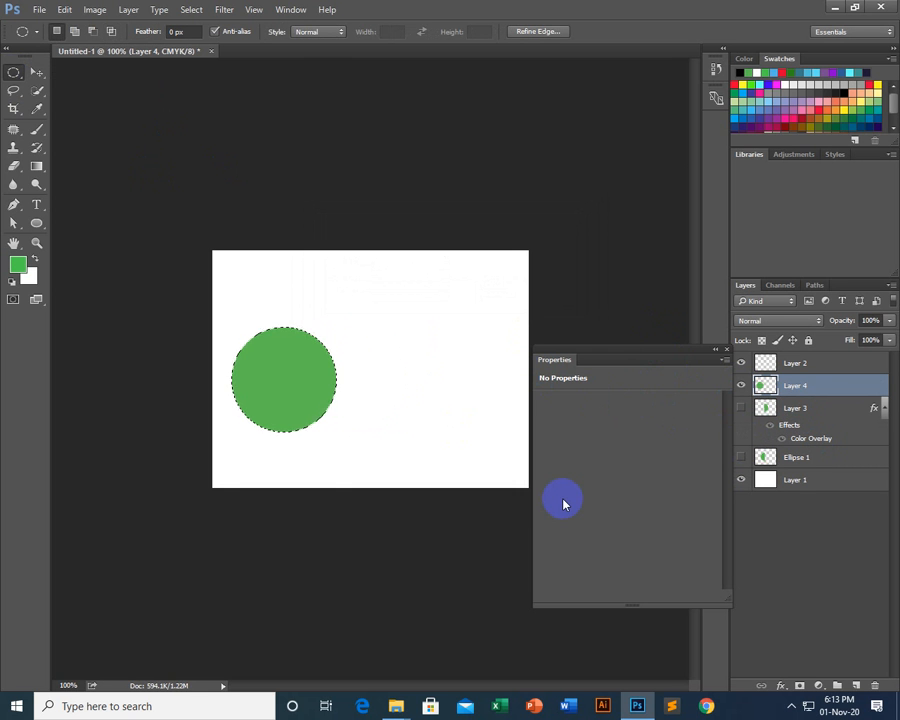
{"action": "left_click", "coordinate": [362, 241]}
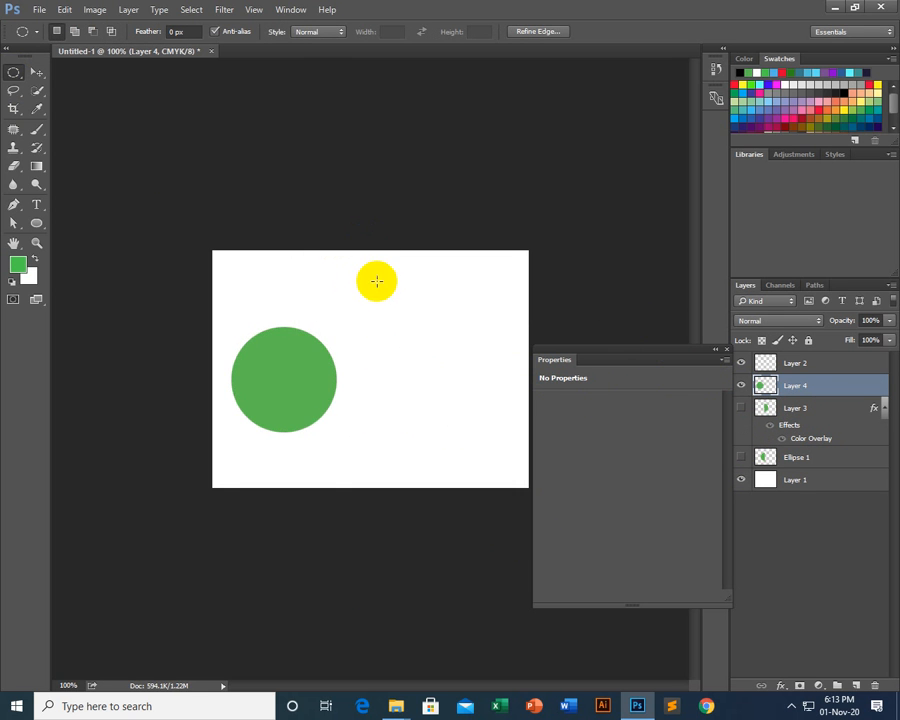
Duplicate the green circle horizontally to its right so that the copy overlaps it by about half its width.
{"action": "left_click", "coordinate": [36, 72]}
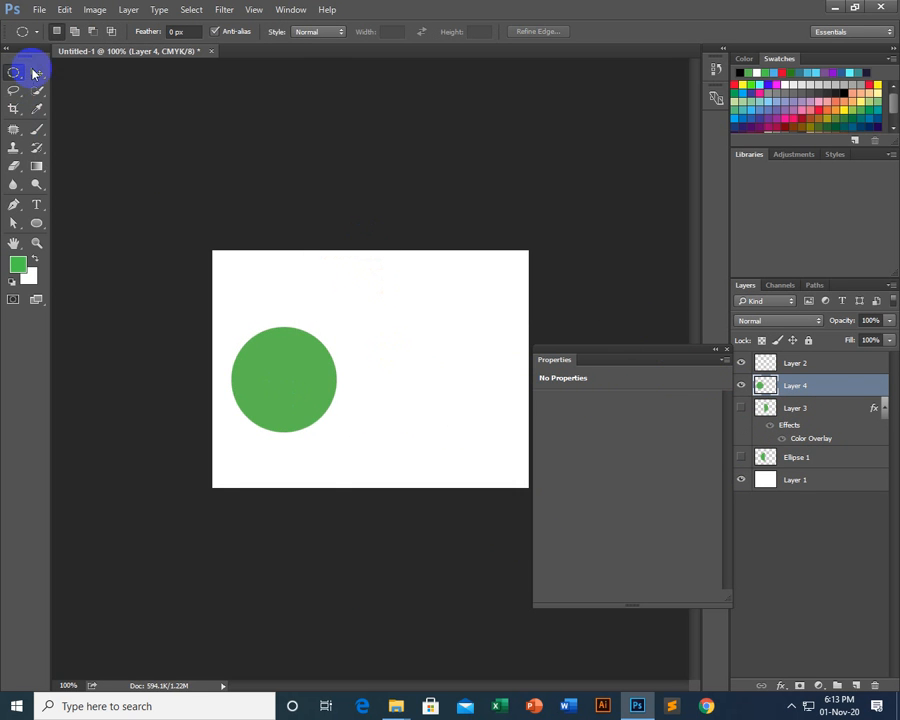
{"action": "left_click_drag", "start_coordinate": [269, 374], "coordinate": [325, 383]}
{"action": "left_click", "coordinate": [268, 398], "text": "shift"}
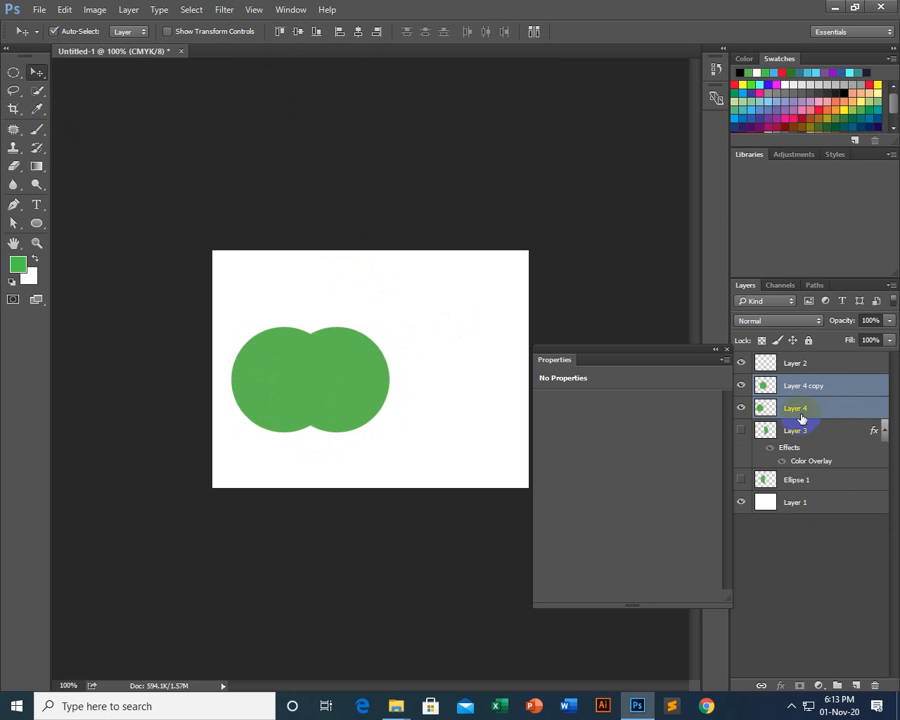
Apply a dark green Color Overlay to the Layer 4 copy circle.
{"action": "left_click", "coordinate": [837, 388]}
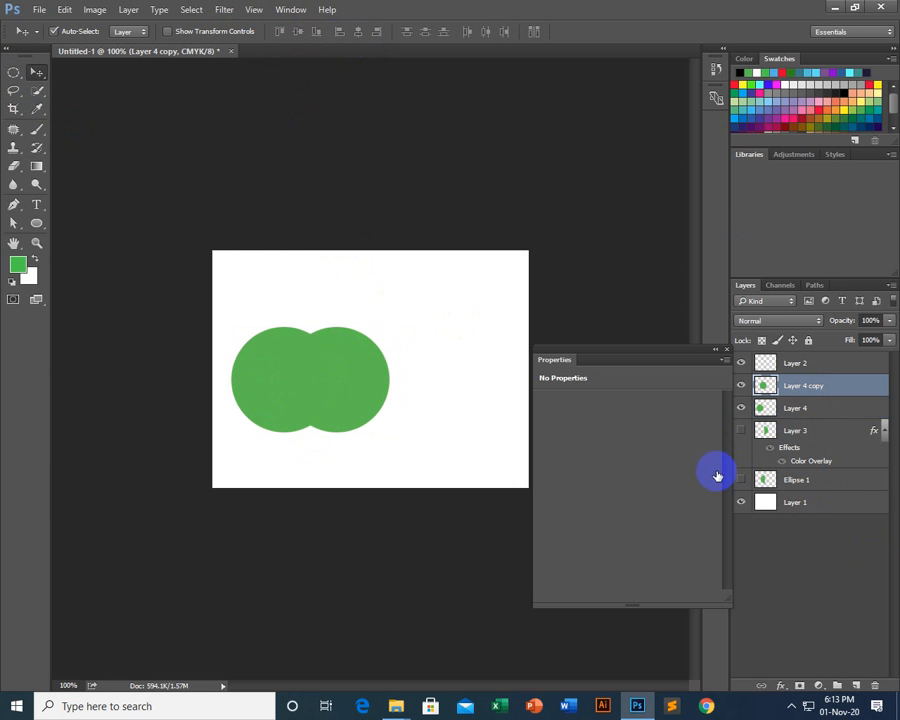
{"action": "double_click", "coordinate": [878, 386]}
{"action": "left_click", "coordinate": [205, 442]}
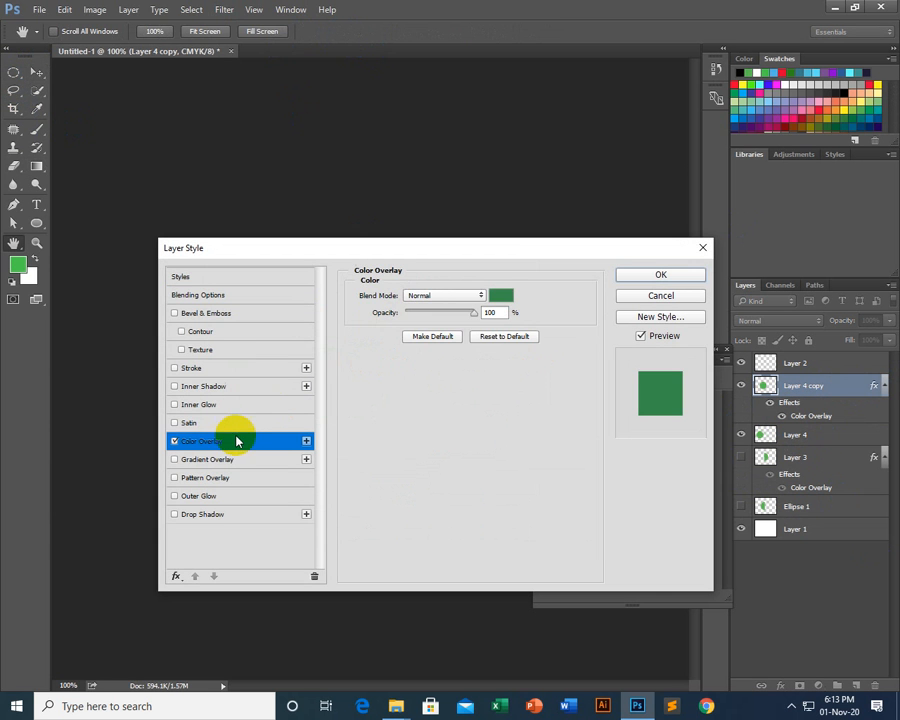
{"action": "key", "text": "Return"}
{"action": "left_click_drag", "start_coordinate": [396, 417], "coordinate": [392, 390]}
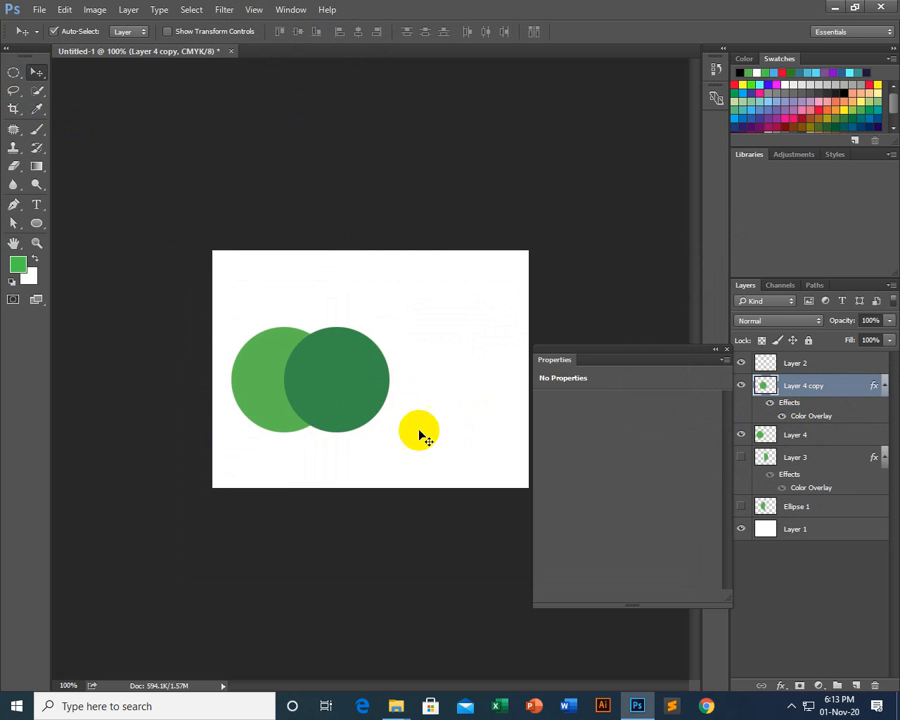
Load the light green circle's outline as a selection and rename the Layer 4 copy layer to Layer5.
{"action": "left_click", "coordinate": [760, 387], "text": "ctrl"}
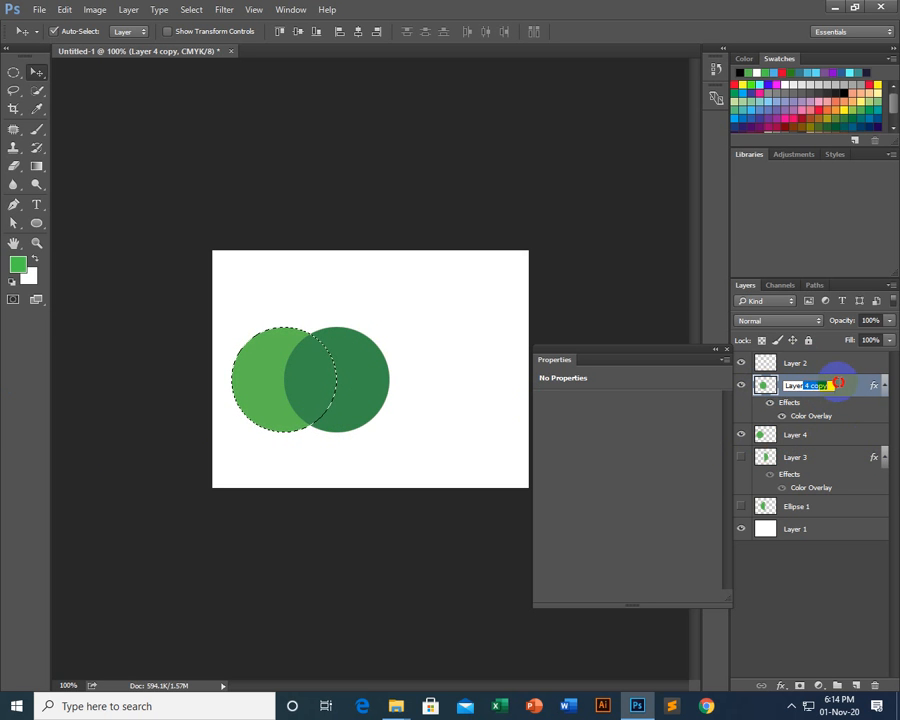
{"action": "type", "text": "5"}
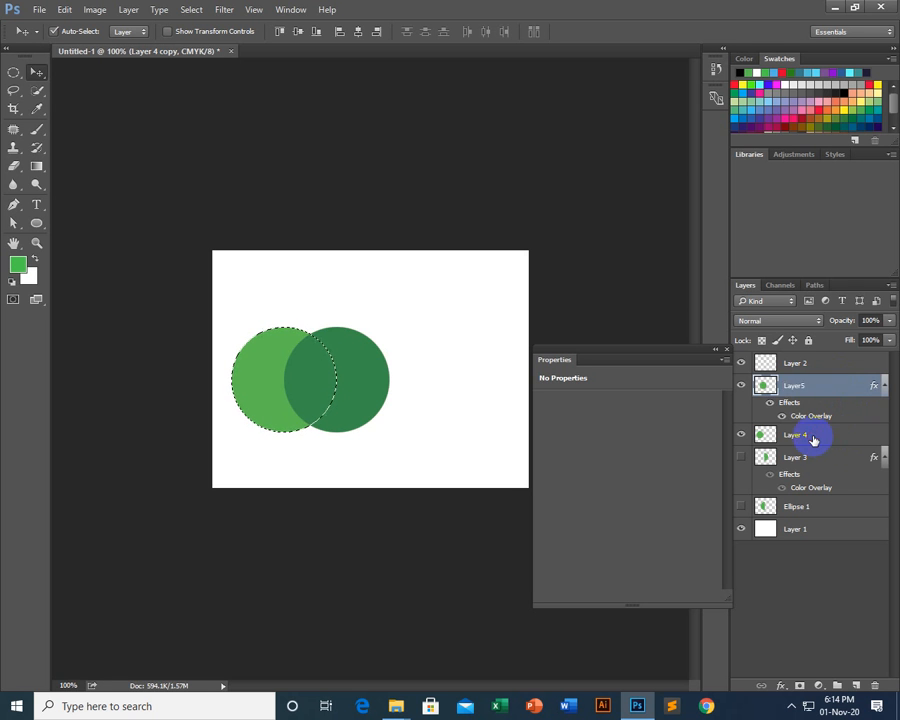
{"action": "left_click", "coordinate": [795, 436]}
{"action": "left_click", "coordinate": [805, 386]}
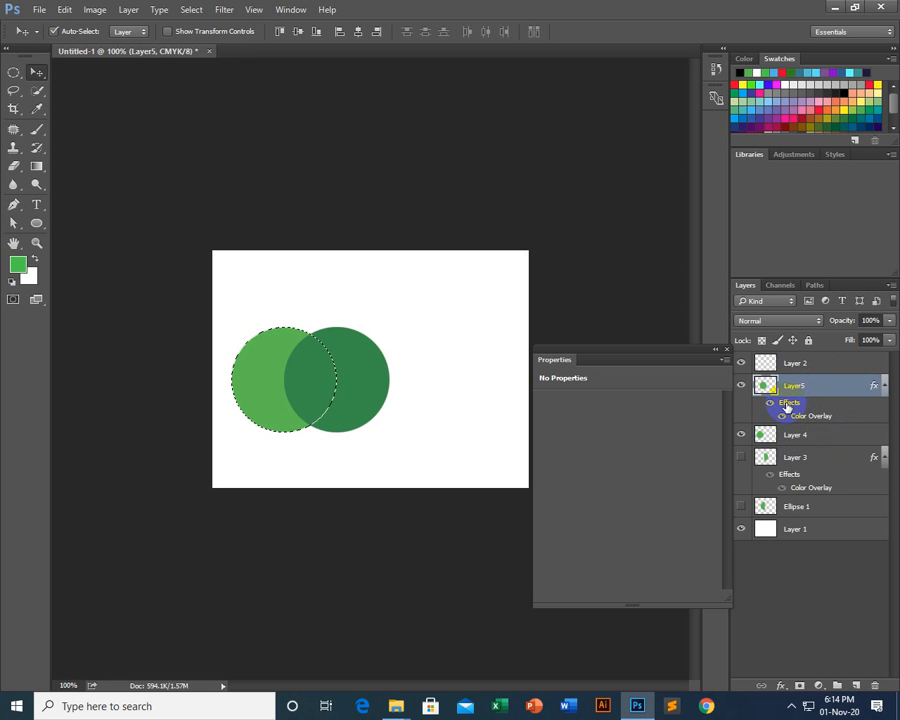
Check the selected overlap by hiding and showing Layer5, and clear the selection.
{"action": "left_click", "coordinate": [740, 386]}
{"action": "left_click", "coordinate": [740, 386]}
{"action": "left_click", "coordinate": [310, 400]}
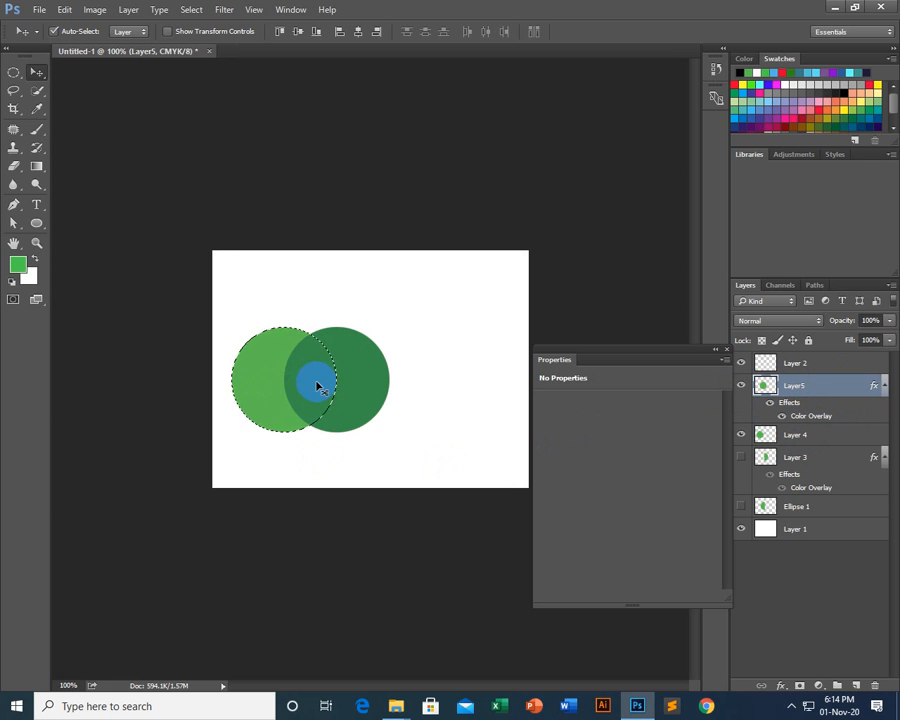
{"action": "left_click", "coordinate": [16, 79]}
{"action": "left_click", "coordinate": [363, 279]}
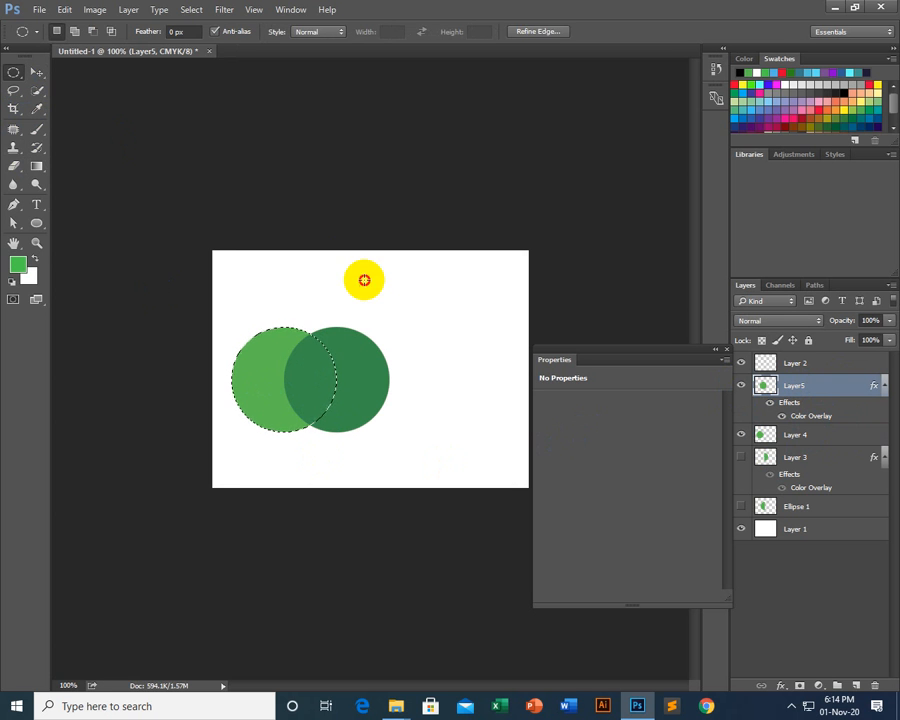
{"action": "left_click", "coordinate": [37, 73]}
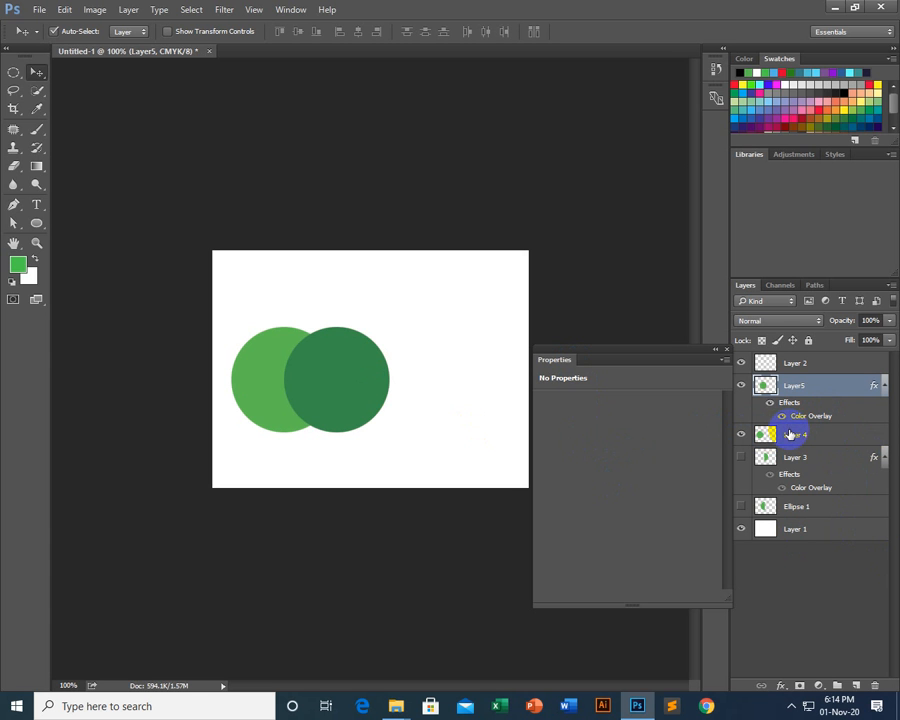
Hide and show Layer5 and Layer 4 one at a time to compare the two overlapping circles.
{"action": "left_click_drag", "start_coordinate": [791, 438], "coordinate": [786, 458]}
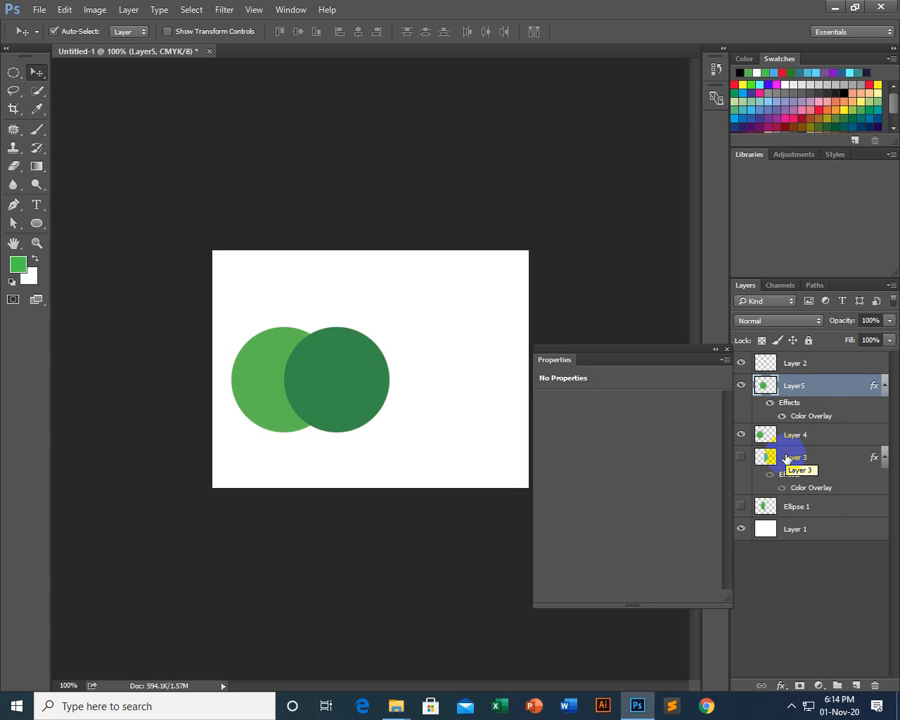
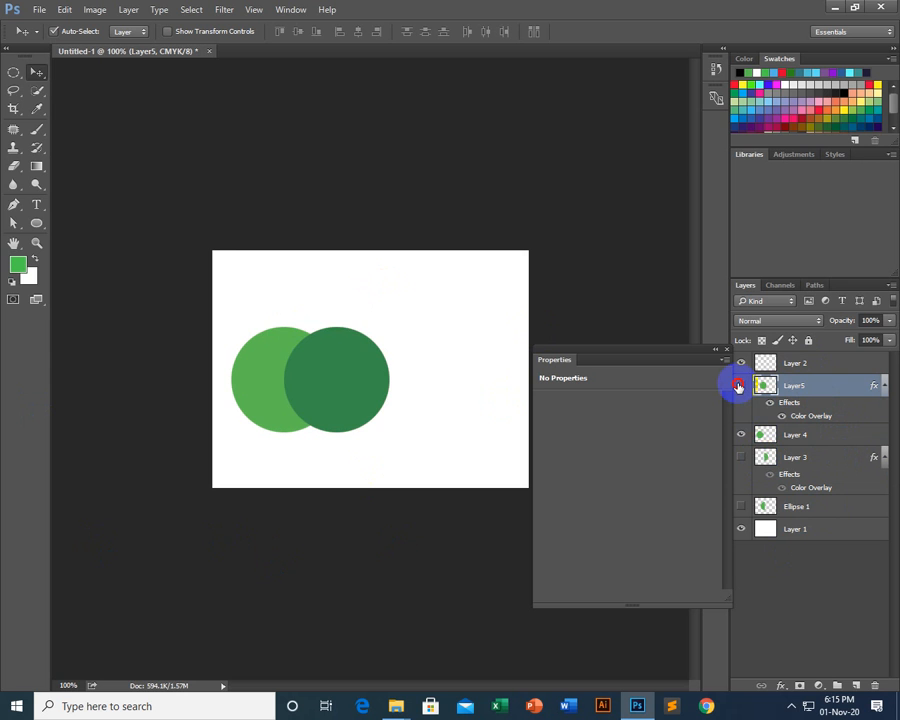
{"action": "left_click", "coordinate": [740, 386]}
{"action": "left_click", "coordinate": [739, 386]}
{"action": "left_click", "coordinate": [741, 434]}
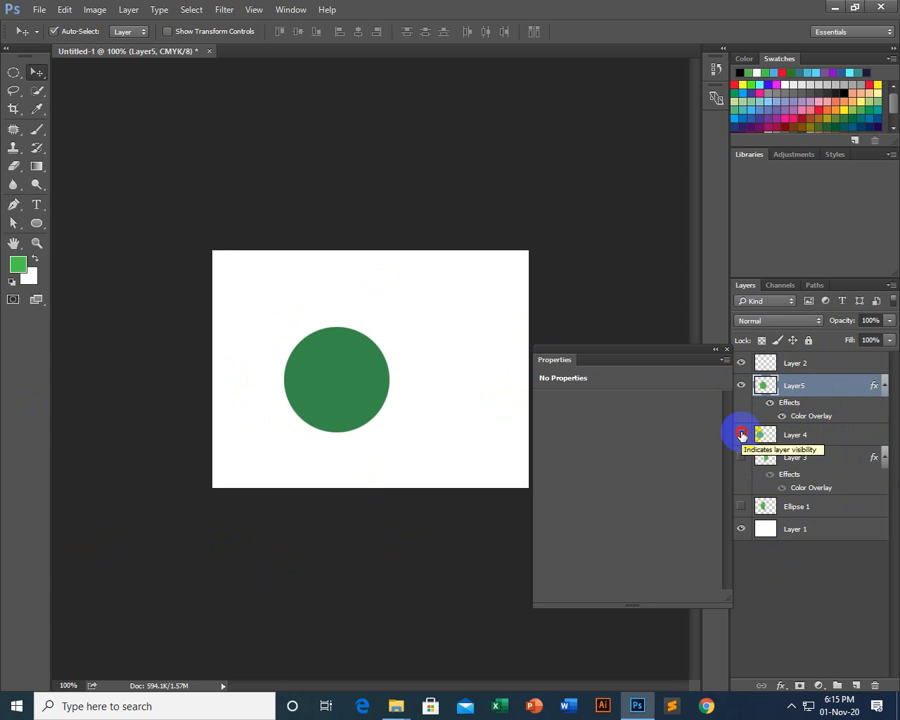
{"action": "left_click", "coordinate": [741, 435]}
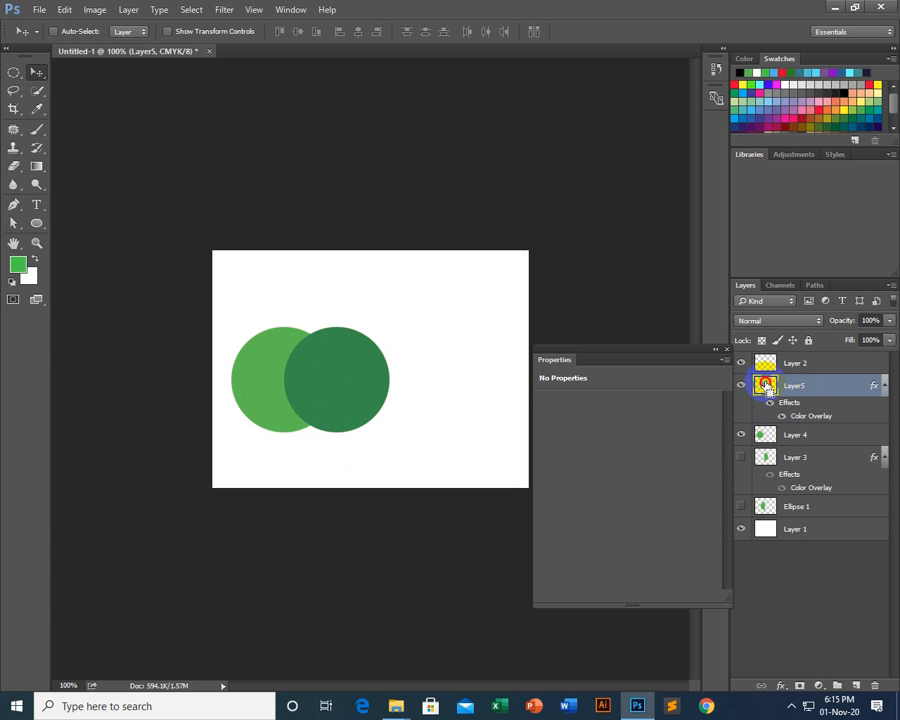
Load Layer 4's circle outline as a selection and keep Layer5 as the active layer.
{"action": "left_click", "coordinate": [765, 385], "text": "ctrl"}
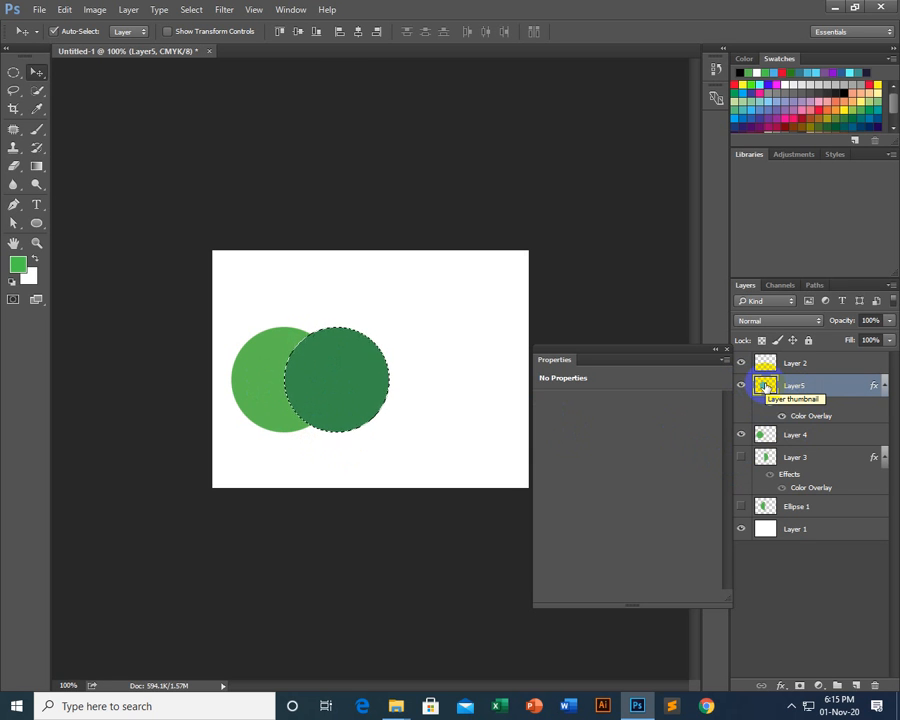
{"action": "left_click", "coordinate": [768, 434], "text": "ctrl"}
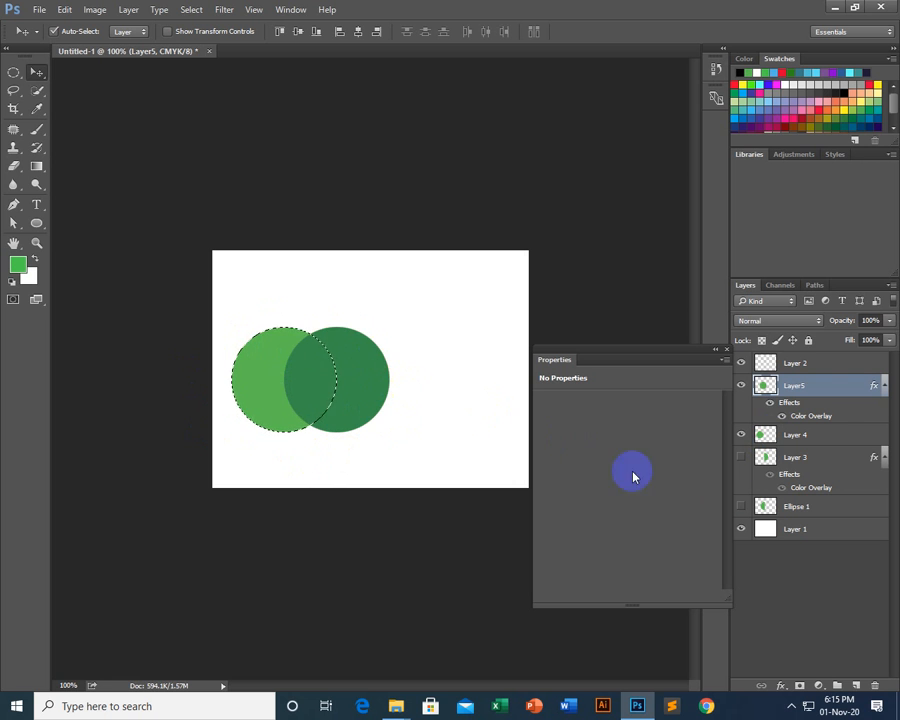
{"action": "left_click", "coordinate": [741, 386]}
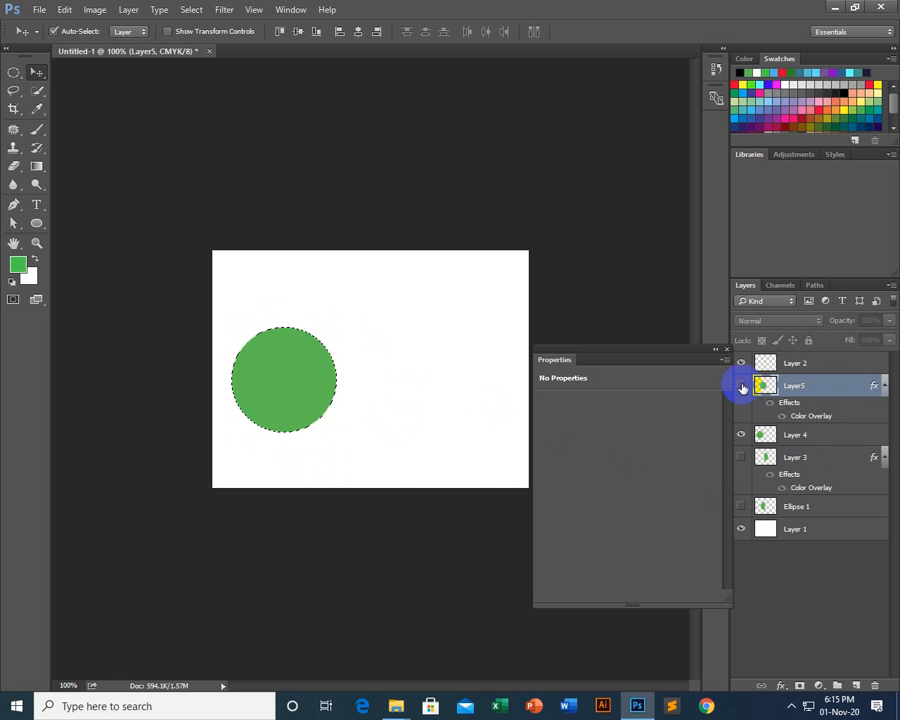
{"action": "left_click", "coordinate": [741, 386]}
{"action": "left_click", "coordinate": [821, 389]}
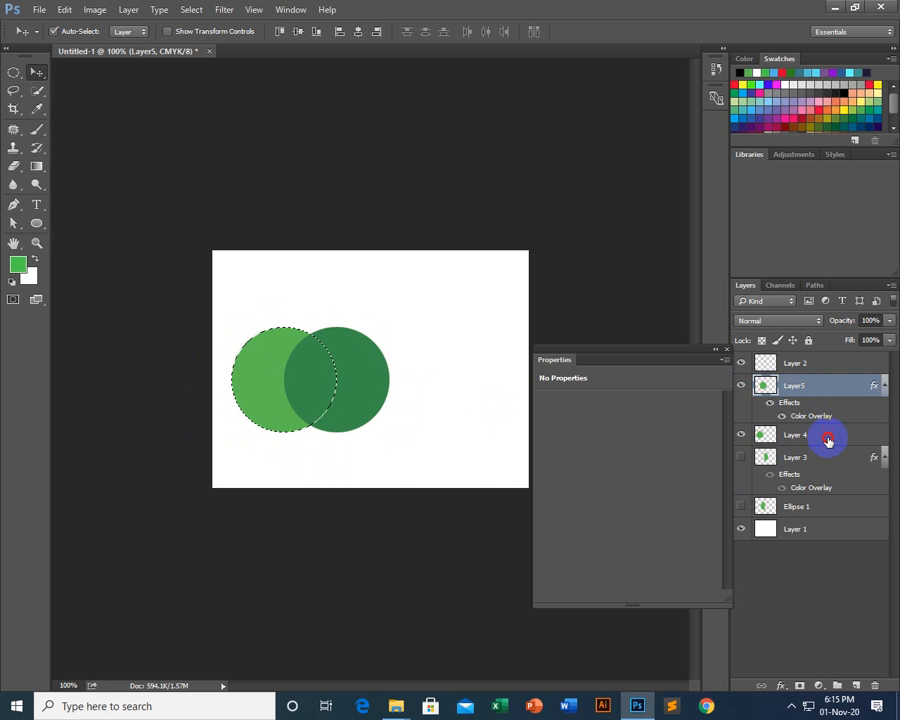
{"action": "left_click", "coordinate": [826, 435]}
{"action": "left_click", "coordinate": [766, 386]}
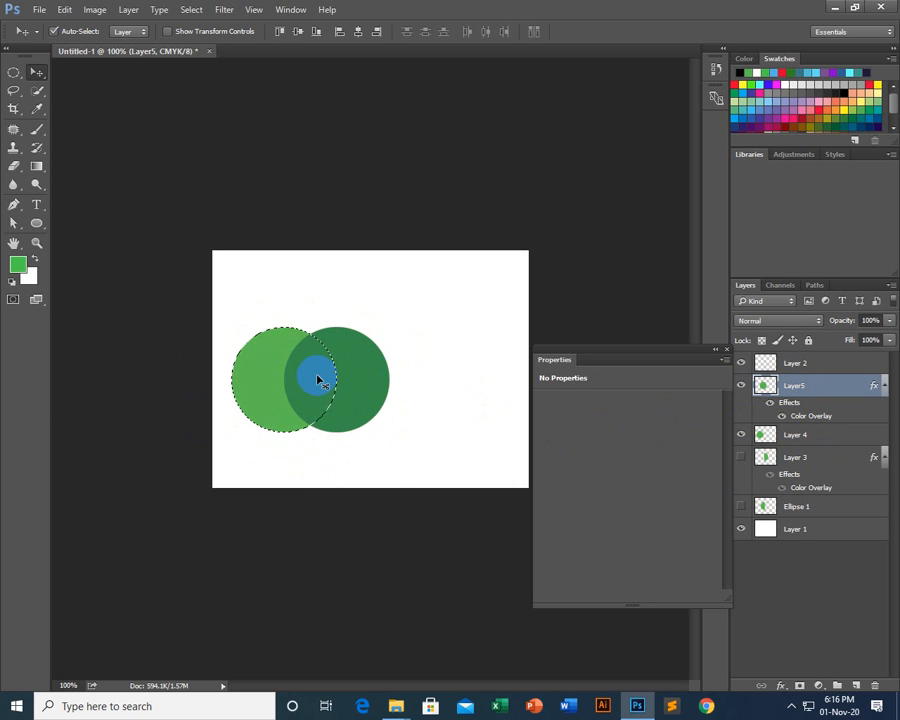
Cut the selected overlap from Layer5 onto its own layer, place it in the canvas's upper right, and leave the dark crescent flush against the circle.
{"action": "key", "text": "ctrl"}
{"action": "left_click_drag", "start_coordinate": [328, 382], "coordinate": [336, 398]}
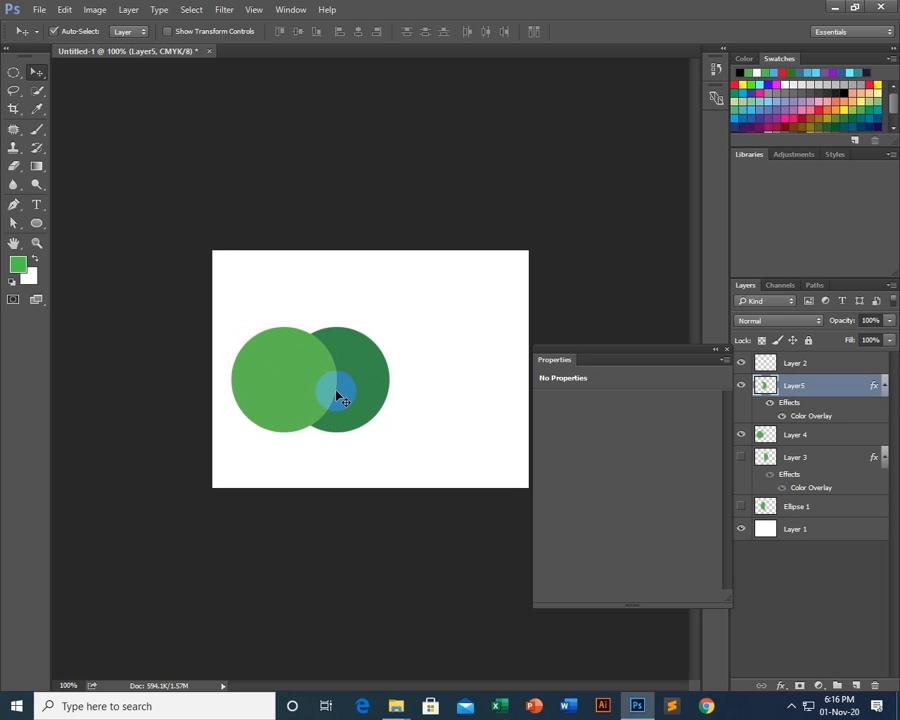
{"action": "left_click_drag", "start_coordinate": [341, 402], "coordinate": [468, 318]}
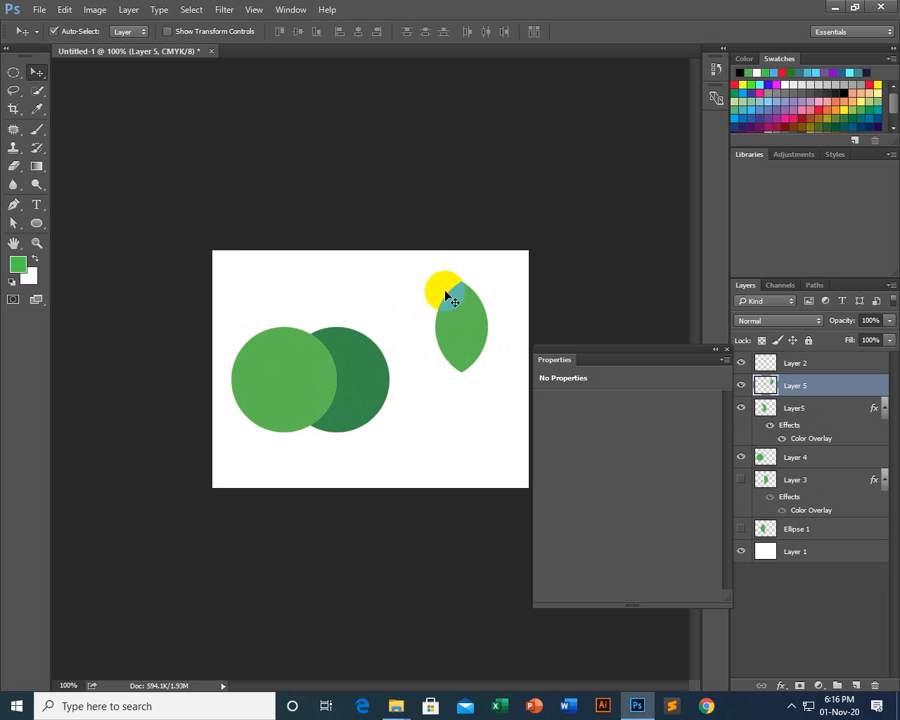
{"action": "left_click_drag", "start_coordinate": [310, 331], "coordinate": [470, 322]}
{"action": "left_click_drag", "start_coordinate": [363, 403], "coordinate": [368, 394]}
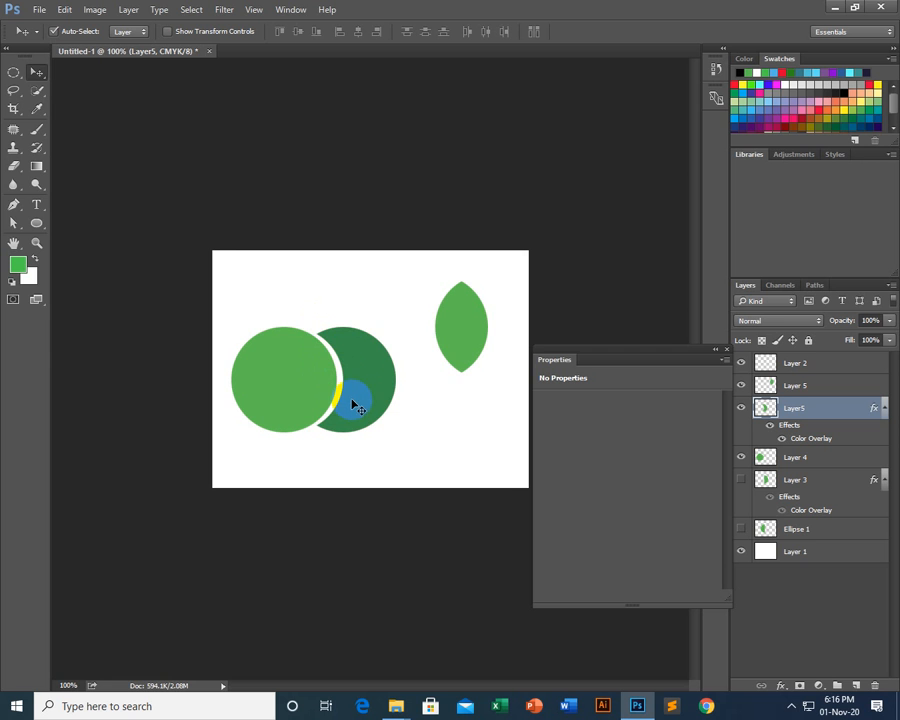
{"action": "mouse_move", "coordinate": [374, 392]}
{"action": "left_mouse_down"}
{"action": "mouse_move", "coordinate": [352, 388]}
{"action": "mouse_move", "coordinate": [370, 377]}
{"action": "left_mouse_up"}
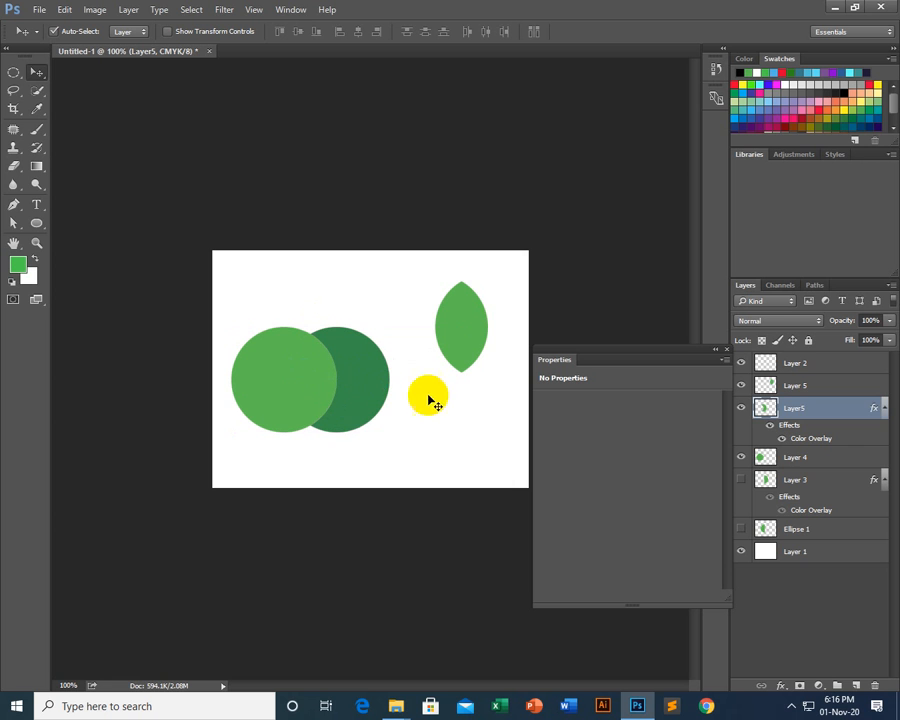
Load Layer 4's circle outline as a selection and expand the selection by 5 pixels.
{"action": "left_click", "coordinate": [284, 376]}
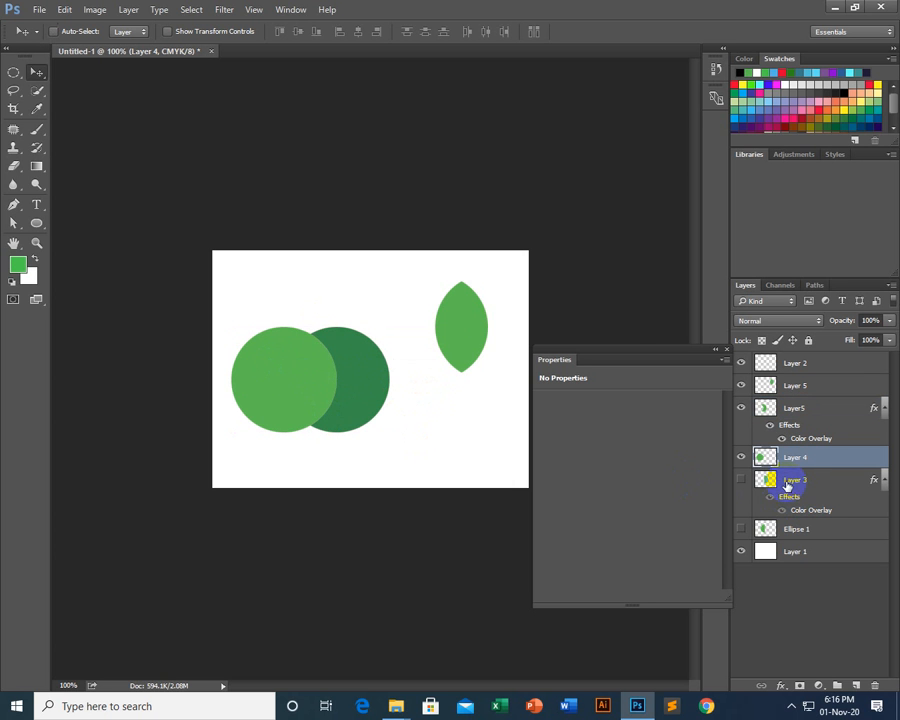
{"action": "left_click", "coordinate": [765, 458], "text": "ctrl"}
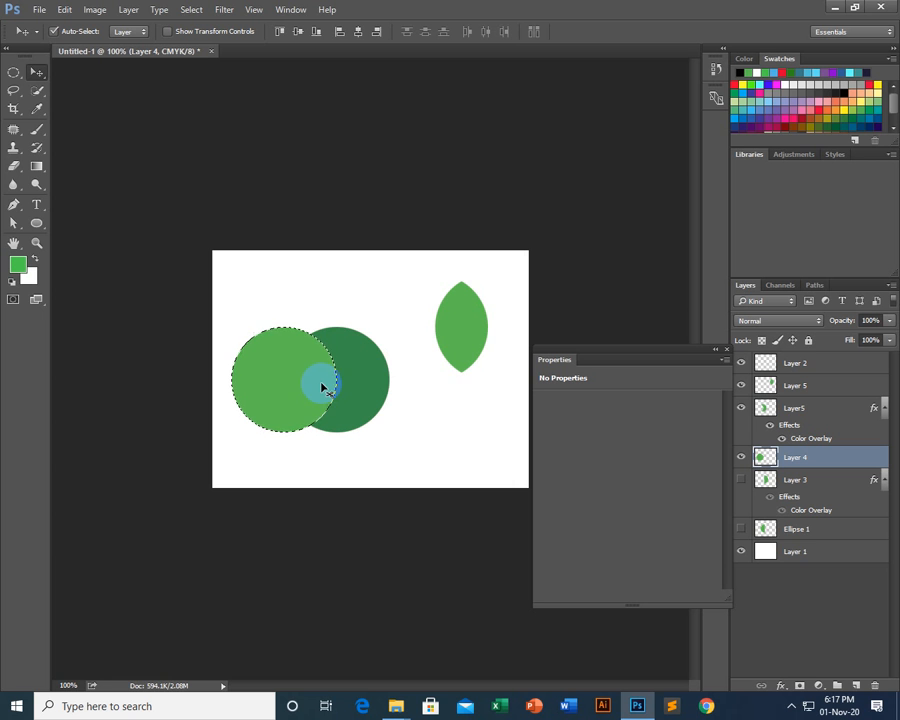
{"action": "left_click", "coordinate": [189, 13]}
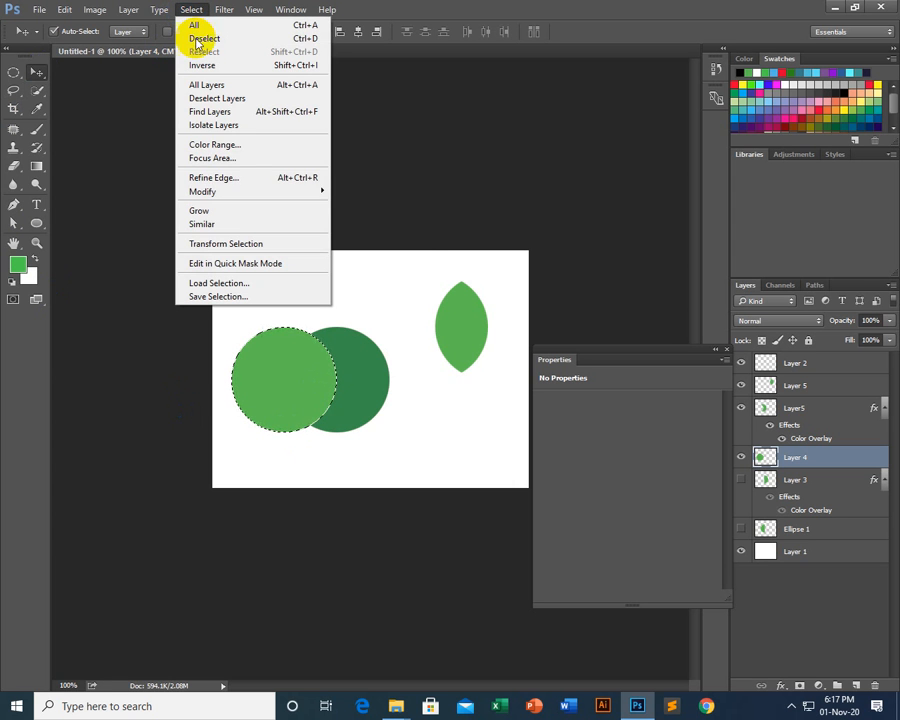
{"action": "mouse_move", "coordinate": [264, 196]}
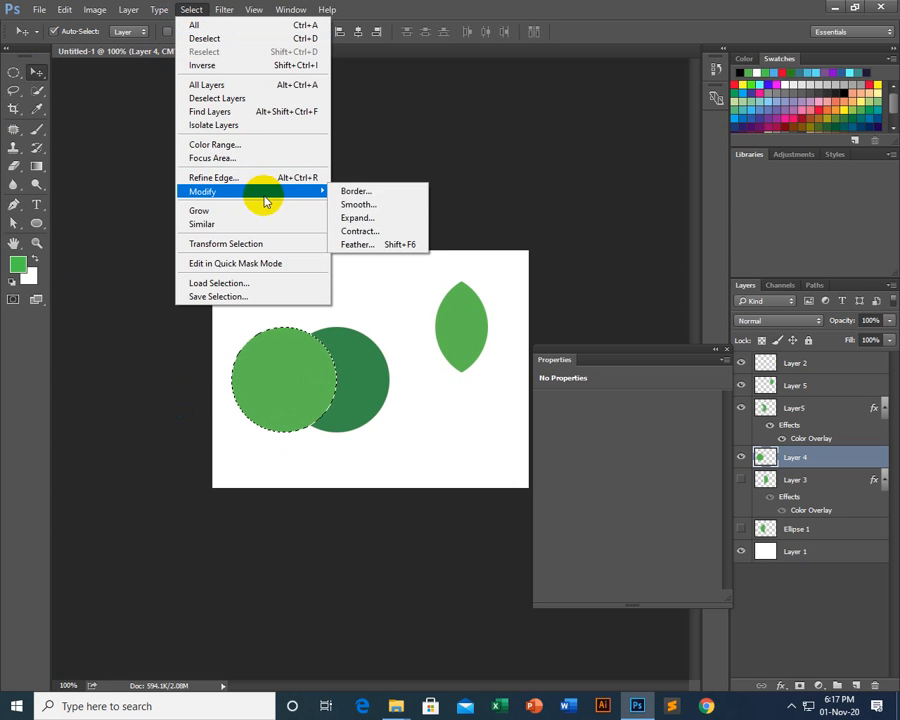
{"action": "left_click", "coordinate": [358, 218]}
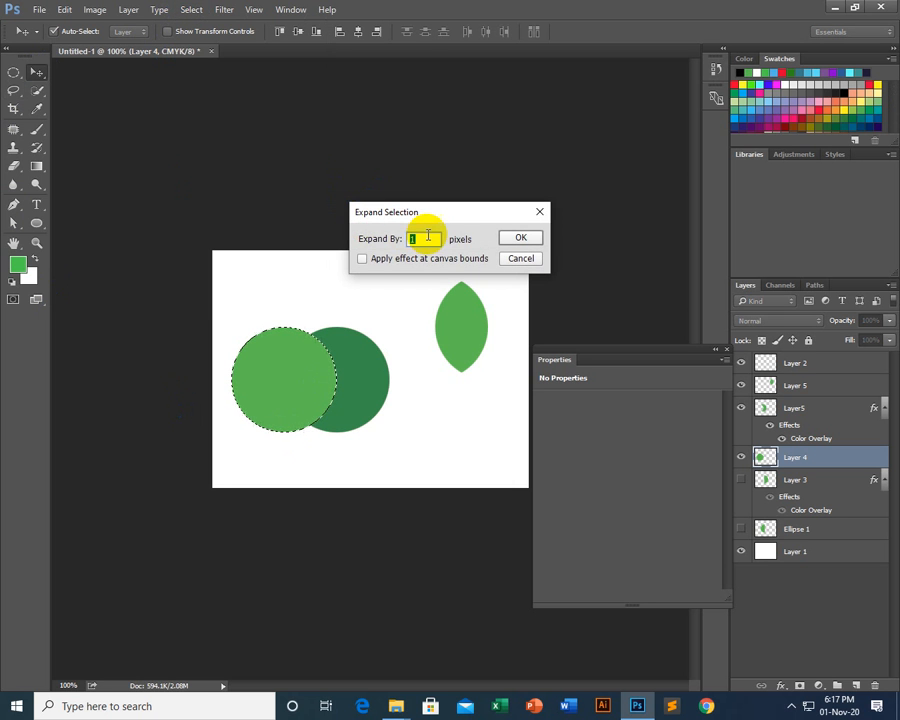
{"action": "type", "text": "5"}
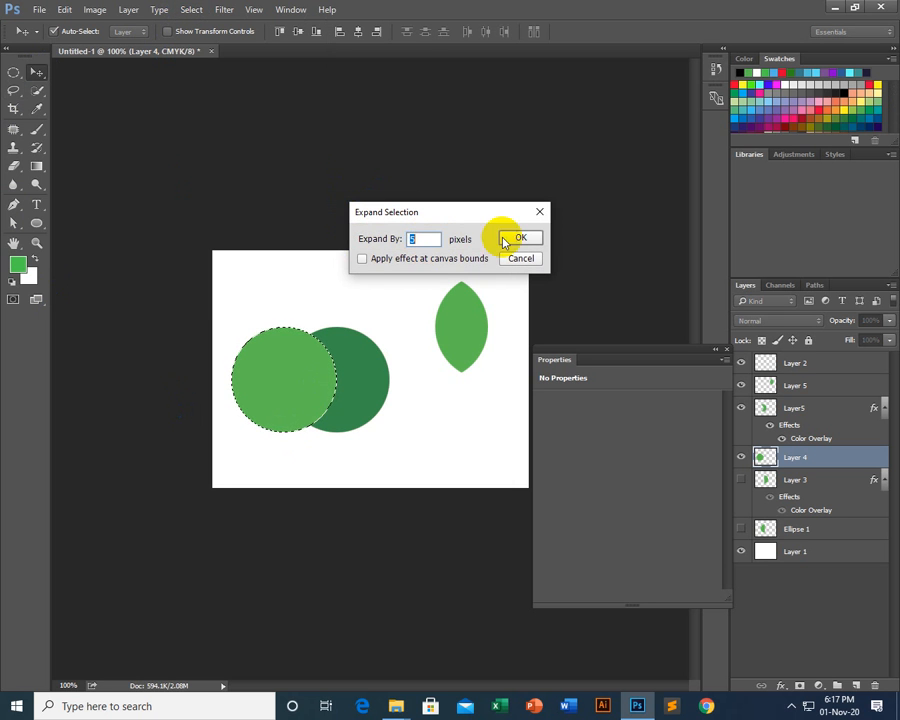
{"action": "left_click", "coordinate": [518, 238]}
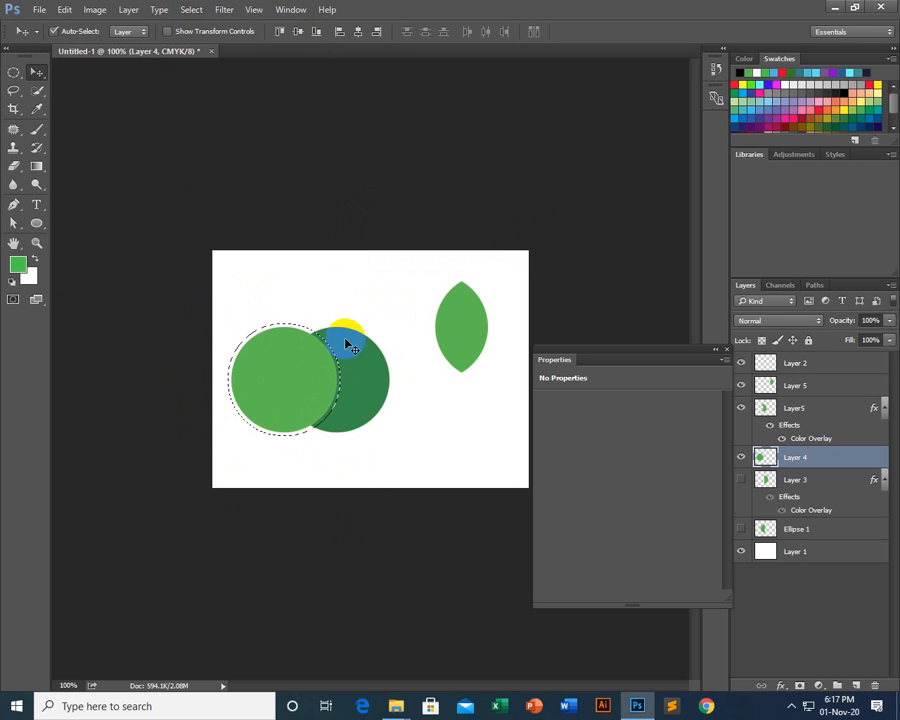
Delete the expanded selection area from Layer5 to leave a thin gap beside the light circle, and clear the selection.
{"action": "left_click", "coordinate": [773, 428]}
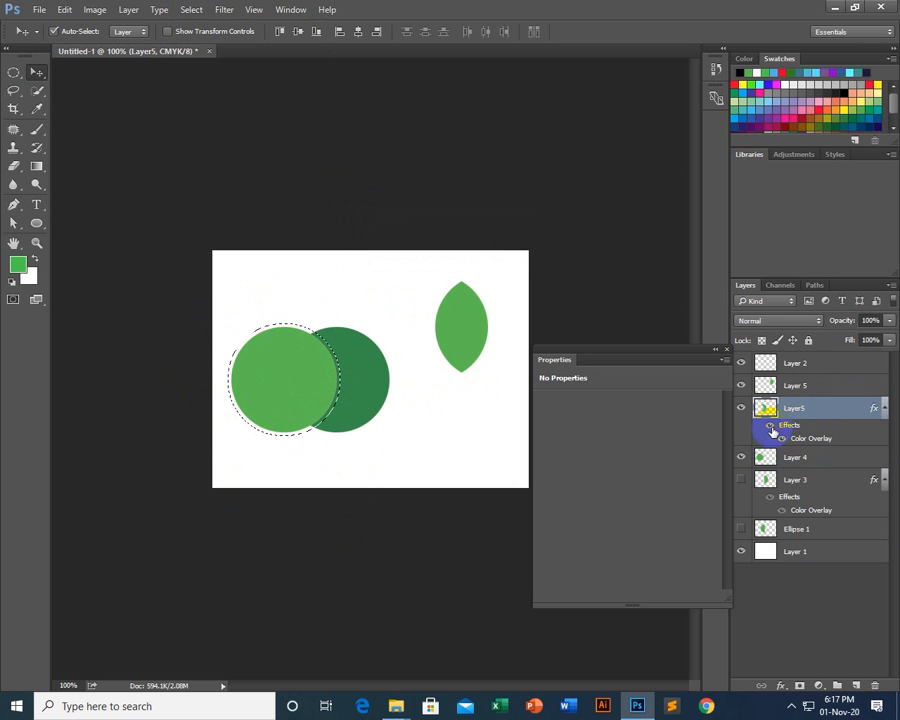
{"action": "left_click", "coordinate": [742, 407]}
{"action": "left_click", "coordinate": [742, 407]}
{"action": "left_click", "coordinate": [458, 396]}
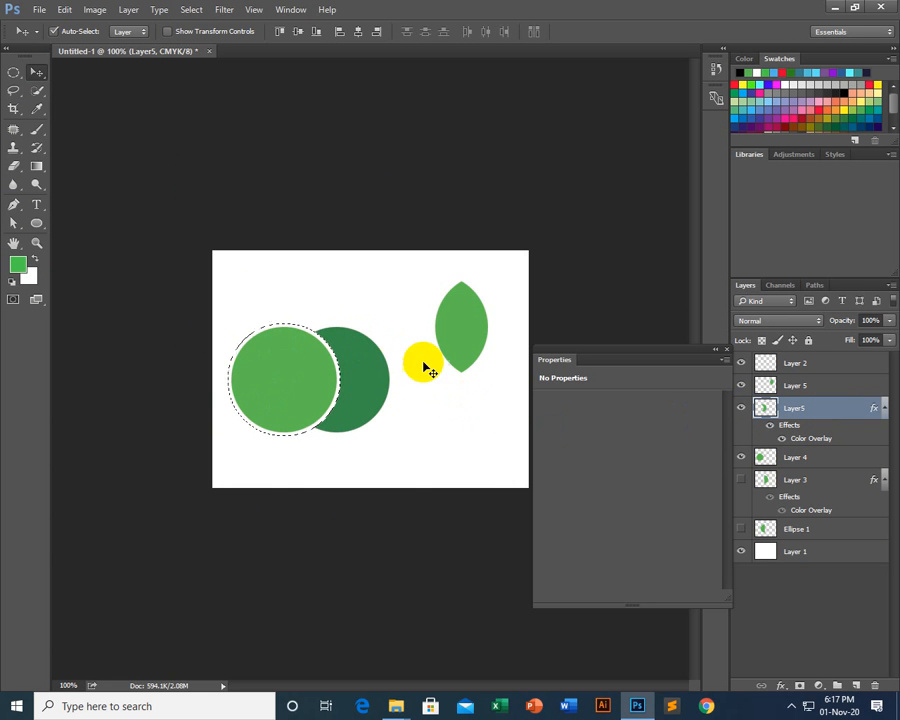
{"action": "left_click", "coordinate": [14, 72]}
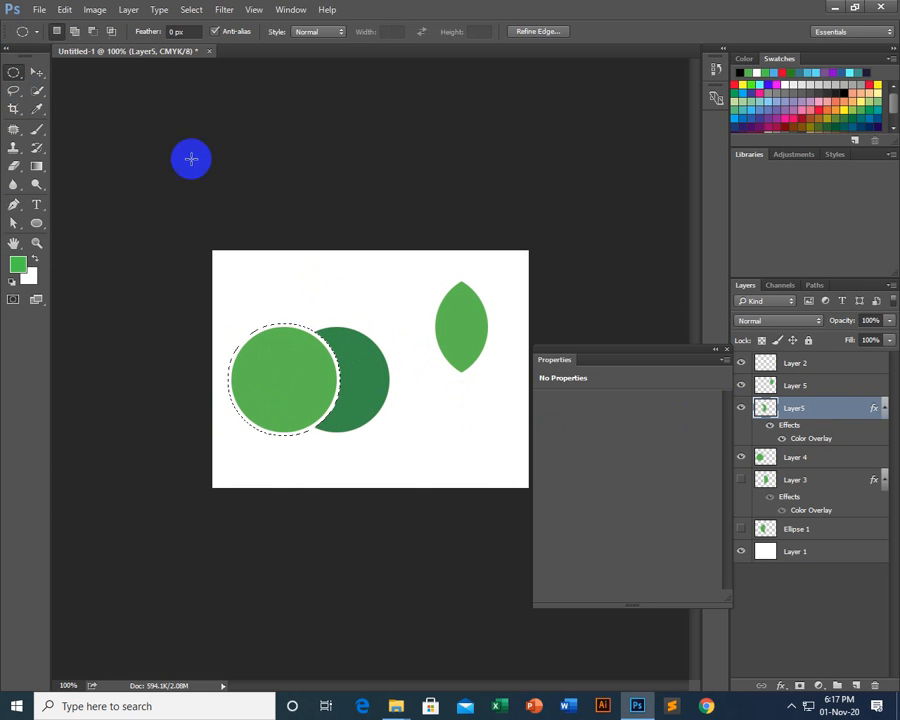
{"action": "left_click", "coordinate": [340, 260]}
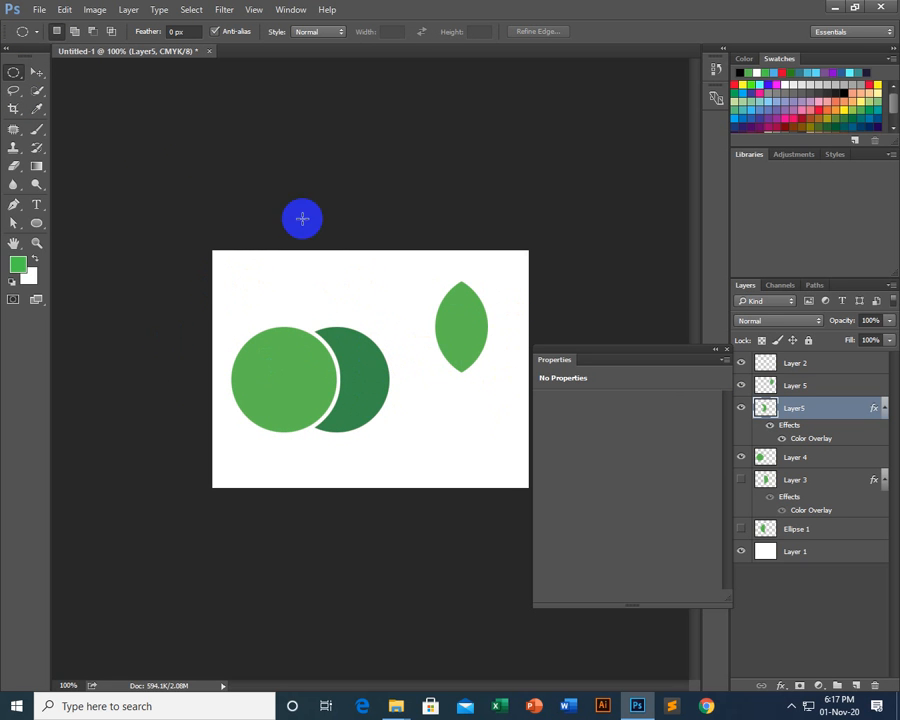
Hide Layer 4, Layer5 and Layer 5, and draw a green circle about 102 px wide directly above Layer 1.
{"action": "left_click", "coordinate": [37, 72]}
{"action": "left_click", "coordinate": [370, 278]}
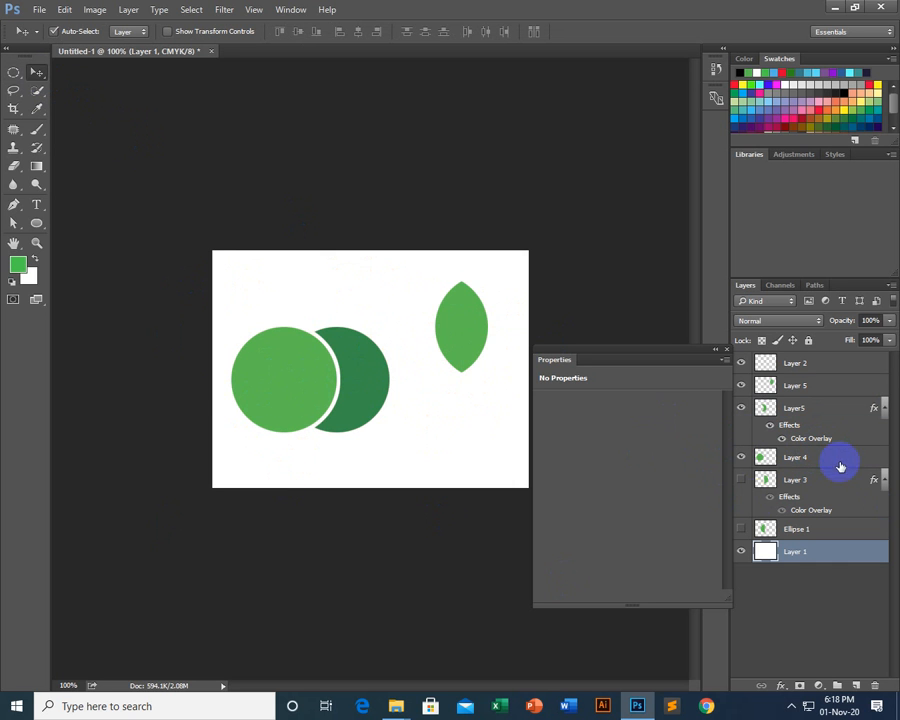
{"action": "left_click_drag", "start_coordinate": [741, 457], "coordinate": [740, 384]}
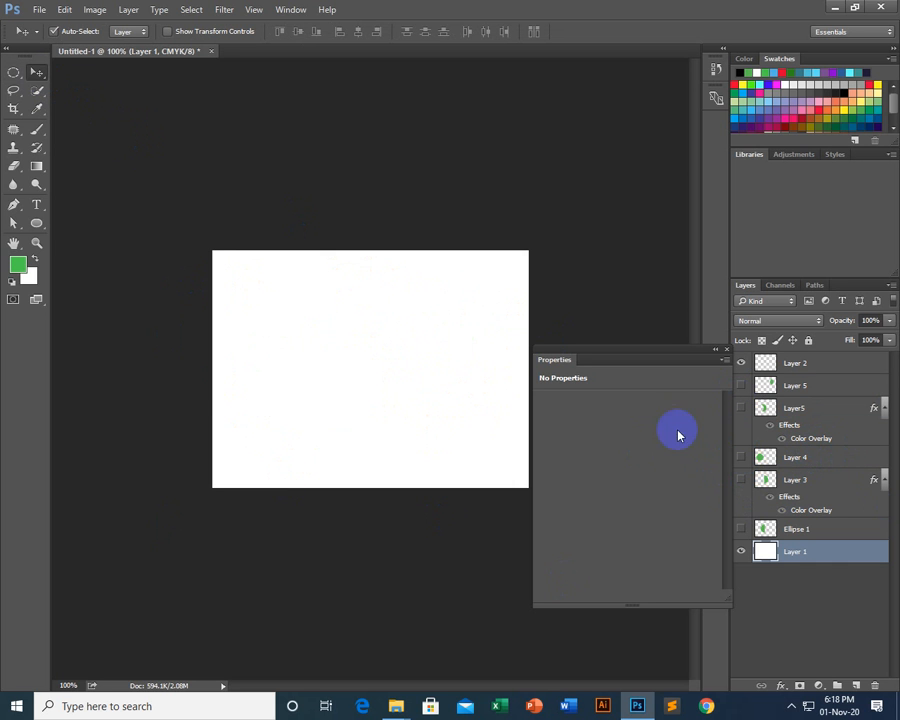
{"action": "left_click", "coordinate": [37, 223]}
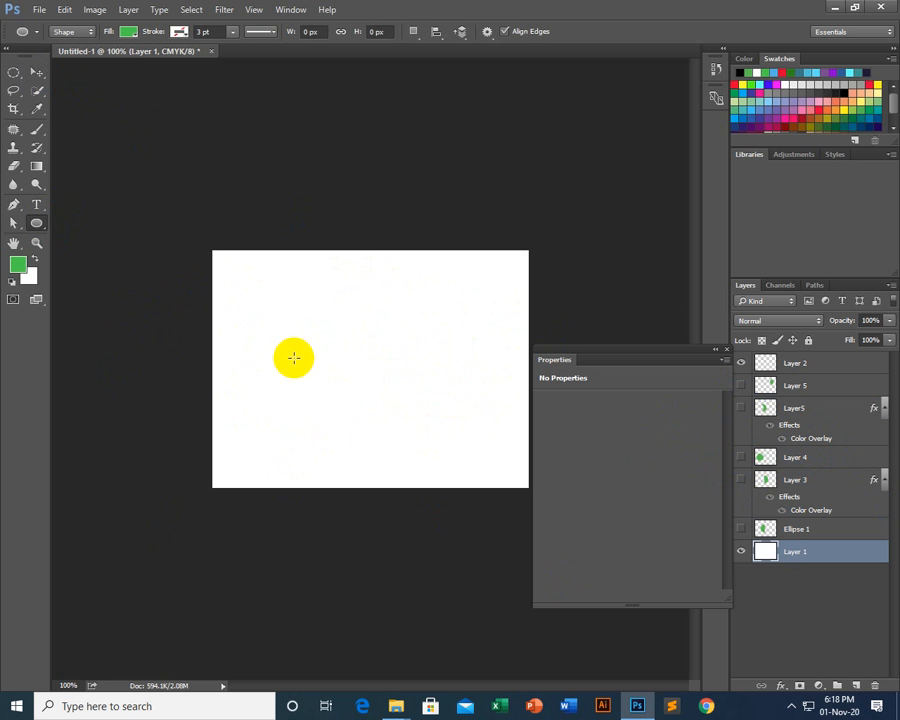
{"action": "left_click_drag", "start_coordinate": [294, 359], "coordinate": [345, 325]}
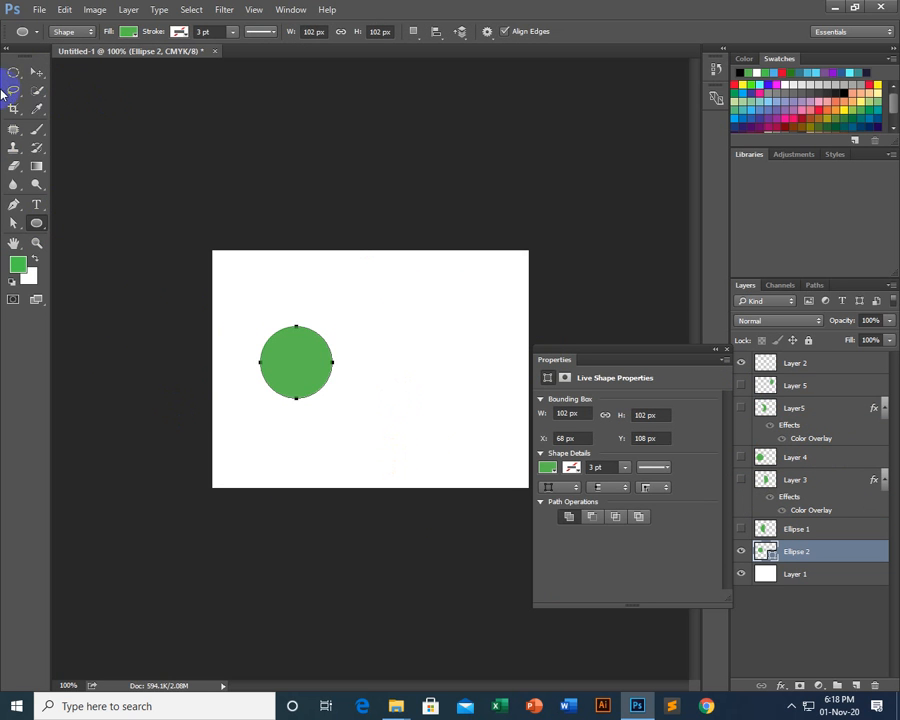
Duplicate the new circle horizontally to about X 137 px so the two overlap, and rasterize both shape layers.
{"action": "left_click", "coordinate": [37, 72]}
{"action": "left_click_drag", "start_coordinate": [305, 368], "coordinate": [343, 368]}
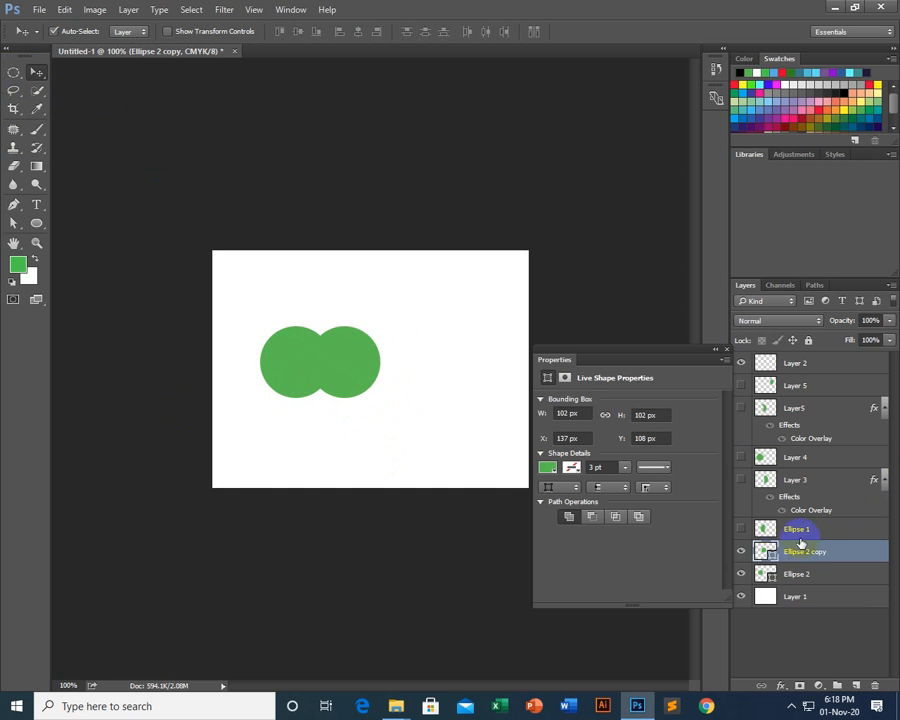
{"action": "left_click", "coordinate": [830, 577], "text": "shift"}
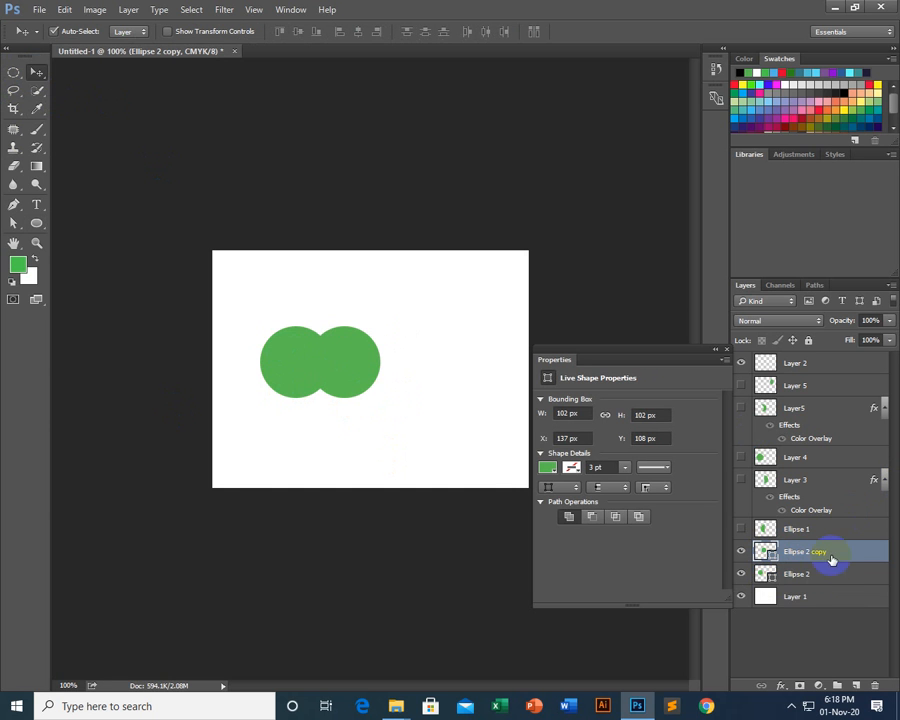
{"action": "right_click", "coordinate": [840, 556]}
{"action": "left_click", "coordinate": [768, 292]}
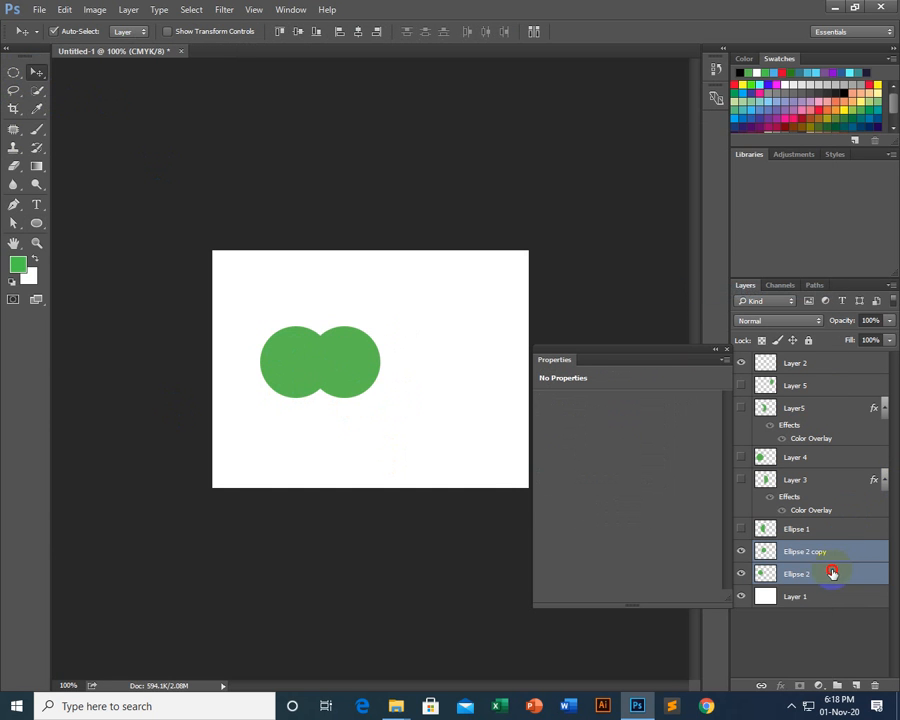
Load the Ellipse 2 circle's outline as a selection and expand it by 5 pixels.
{"action": "left_click", "coordinate": [831, 572]}
{"action": "left_click", "coordinate": [764, 576], "text": "ctrl"}
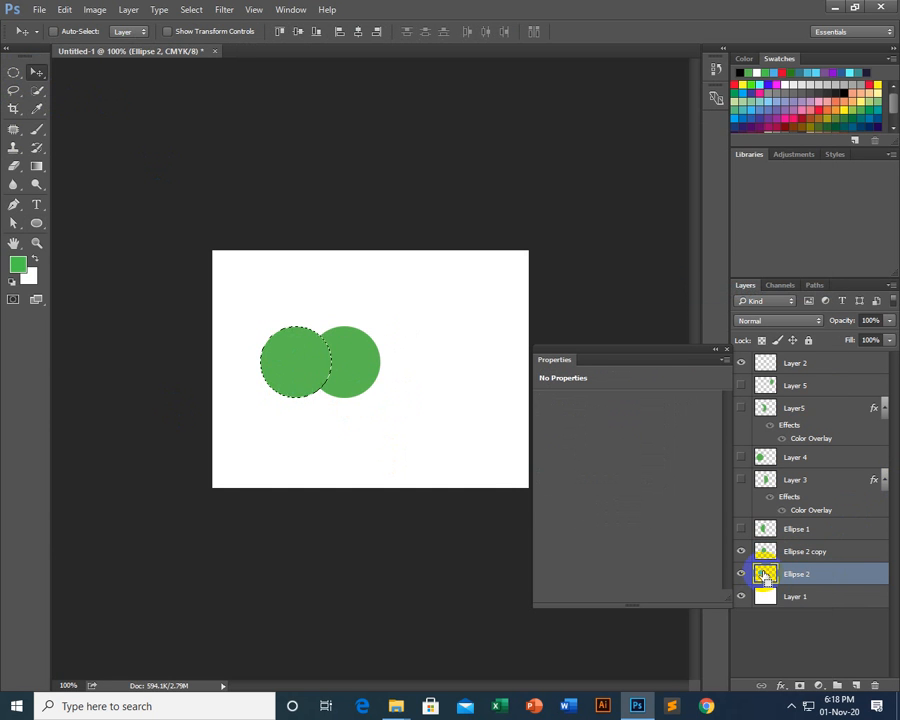
{"action": "left_click", "coordinate": [198, 13]}
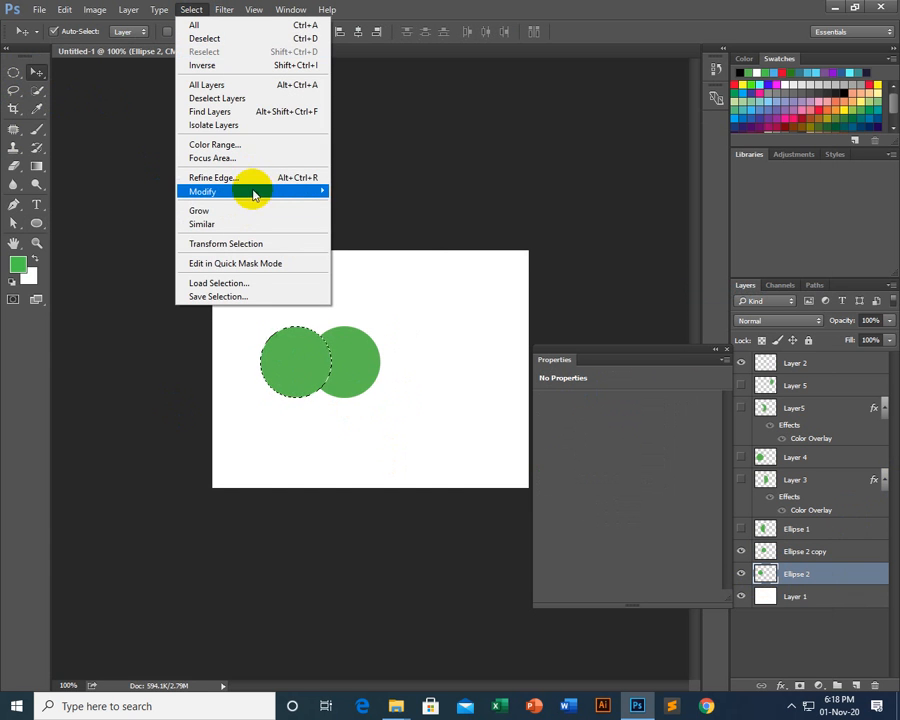
{"action": "mouse_move", "coordinate": [325, 192]}
{"action": "left_click", "coordinate": [370, 217]}
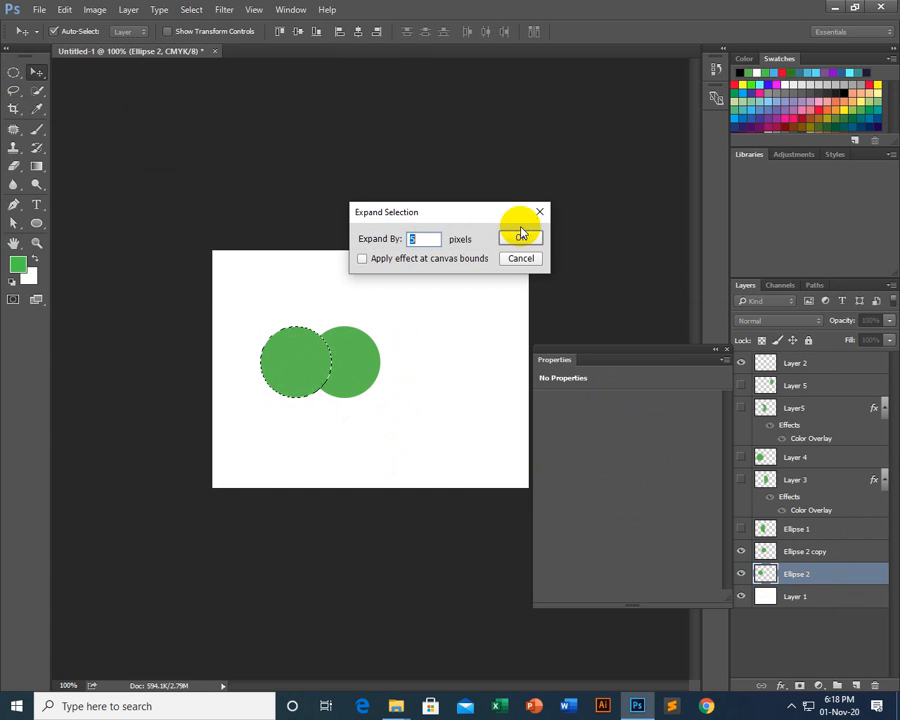
{"action": "left_click", "coordinate": [522, 240]}
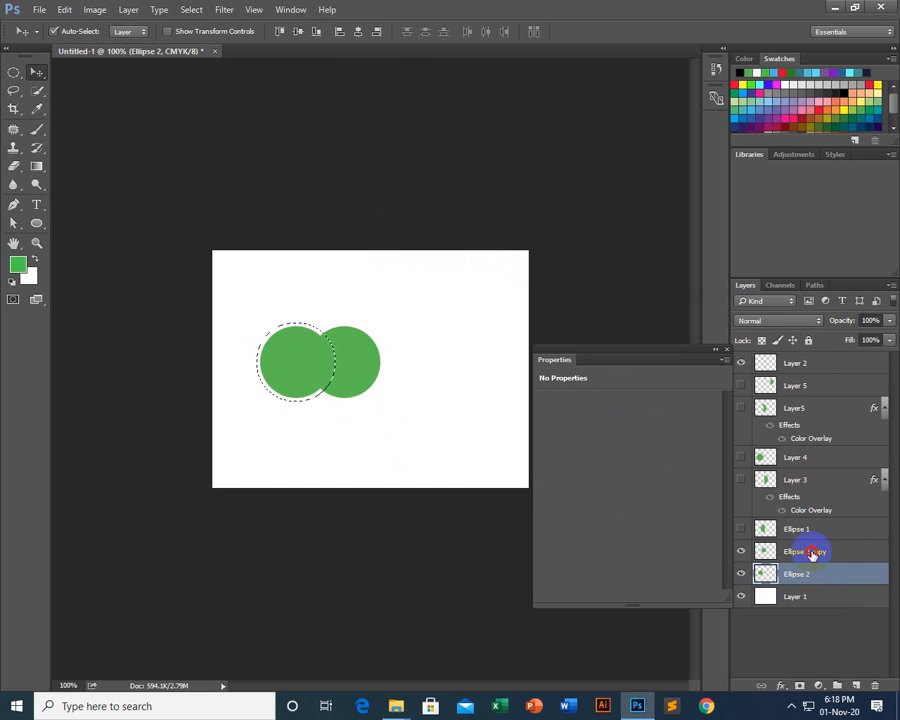
Delete the expanded selection area from Ellipse 2 copy and clear the selection.
{"action": "left_click", "coordinate": [811, 553]}
{"action": "left_click", "coordinate": [14, 72]}
{"action": "left_click", "coordinate": [341, 281]}
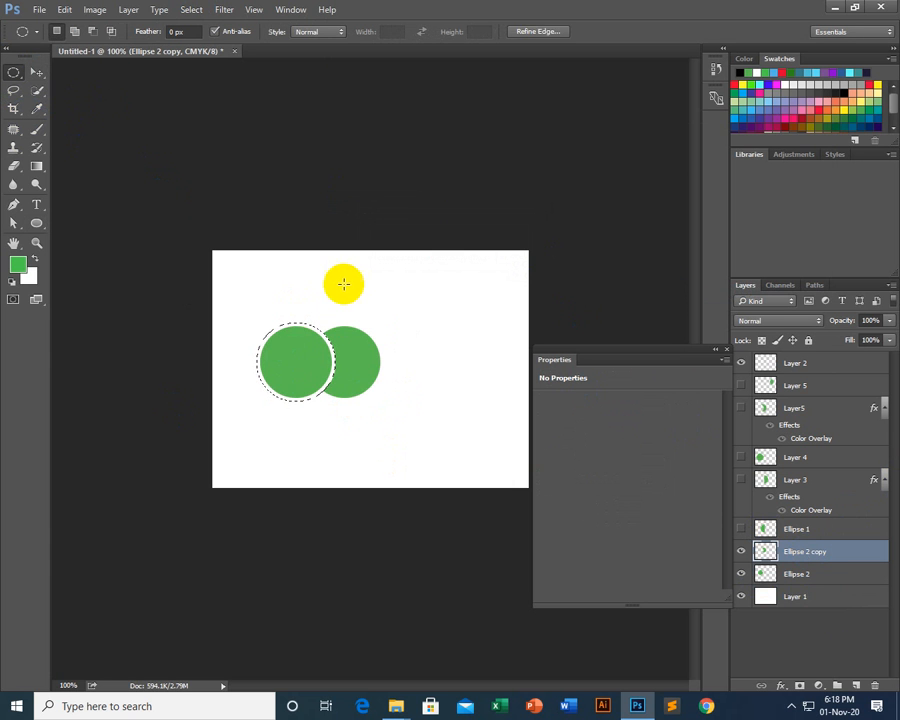
Hide and show the white Layer 1 to check the gap between the circle and crescent against transparency.
{"action": "left_click", "coordinate": [740, 597]}
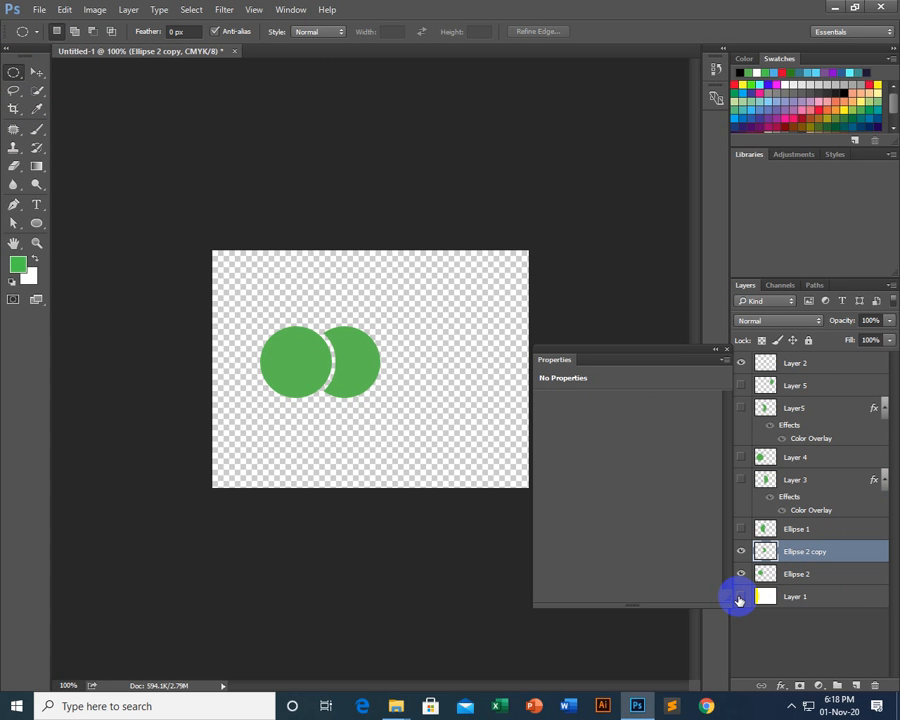
{"action": "left_click", "coordinate": [37, 72]}
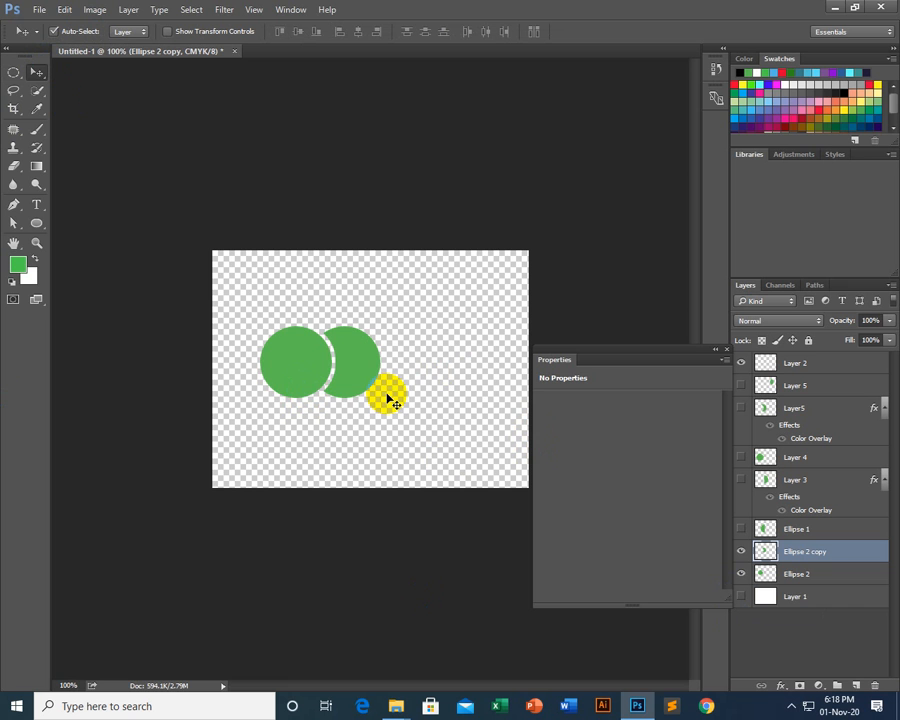
{"action": "left_click", "coordinate": [276, 384]}
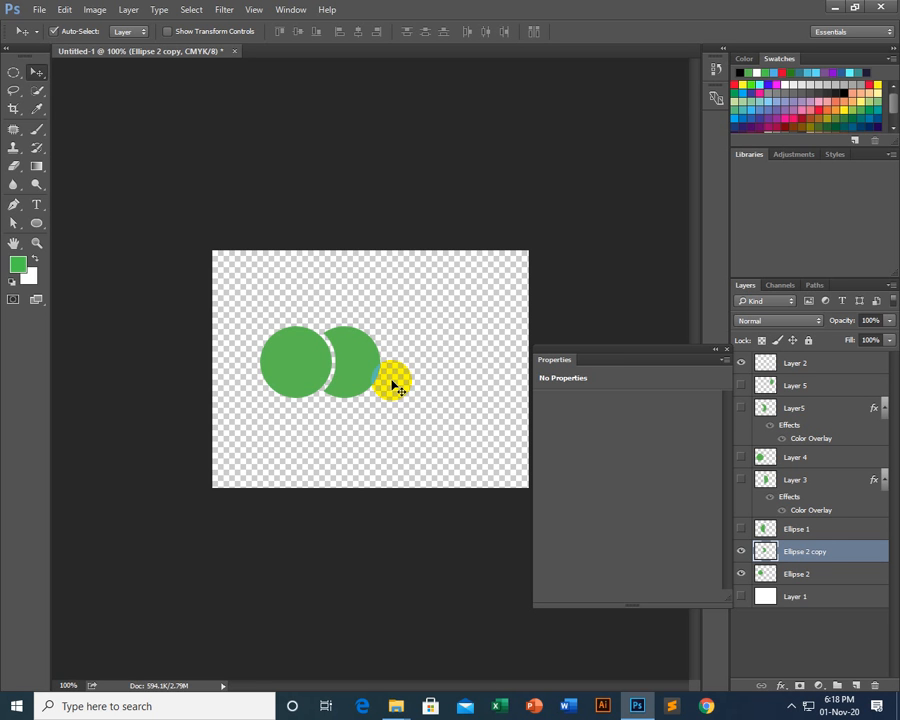
{"action": "left_click", "coordinate": [741, 596]}
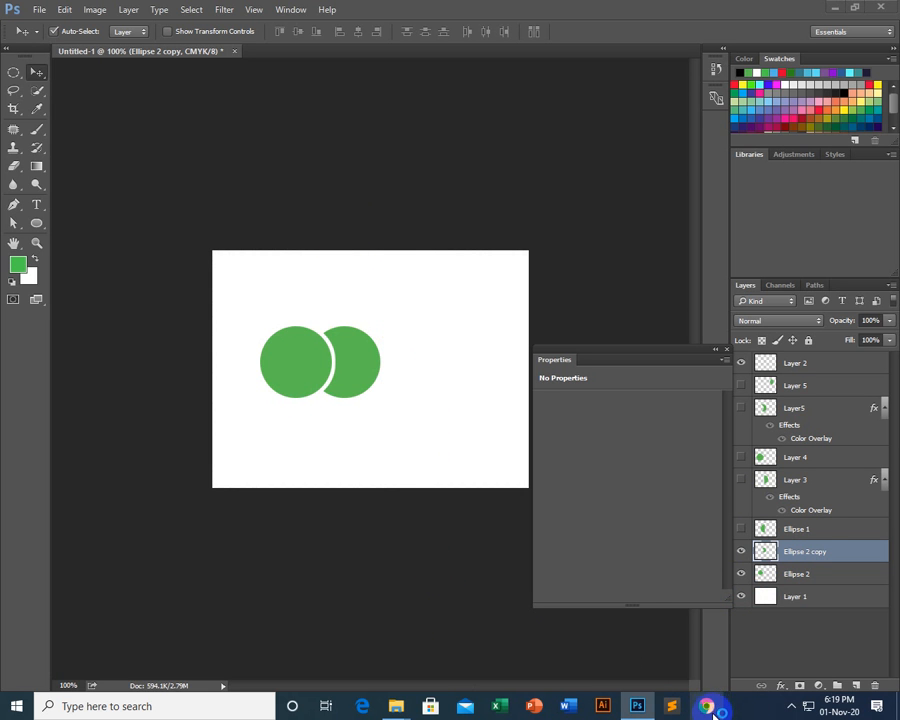
{"action": "left_click", "coordinate": [706, 706]}
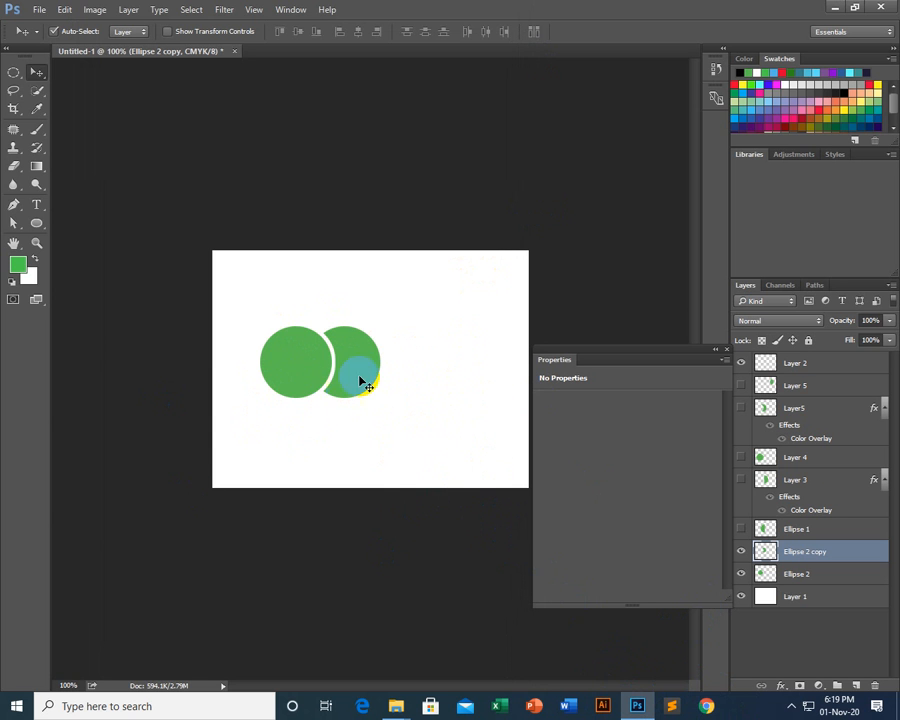
{"action": "left_click", "coordinate": [819, 577]}
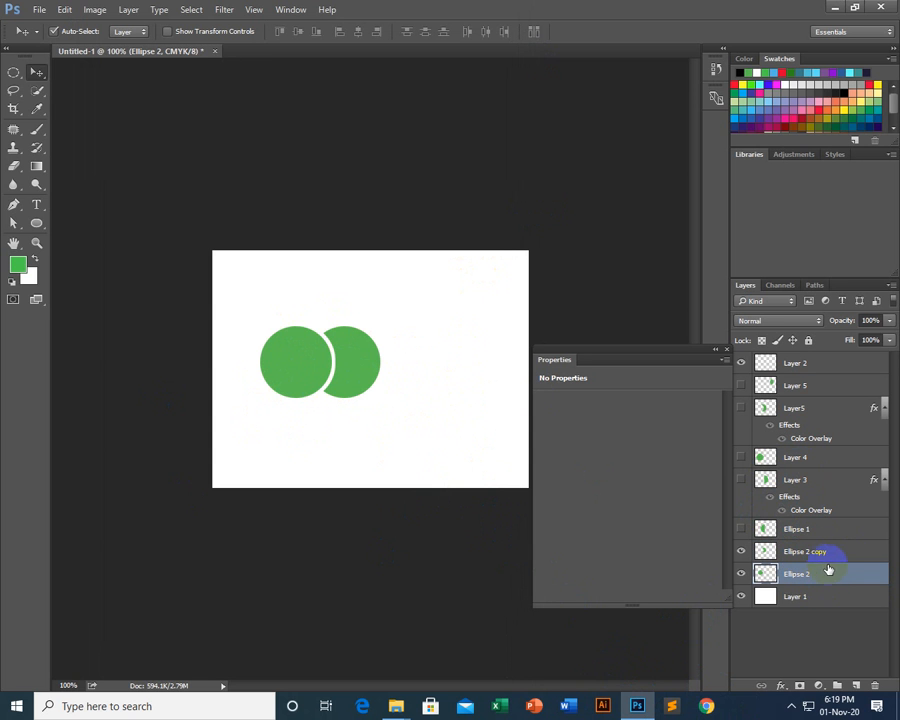
{"action": "left_click", "coordinate": [866, 551]}
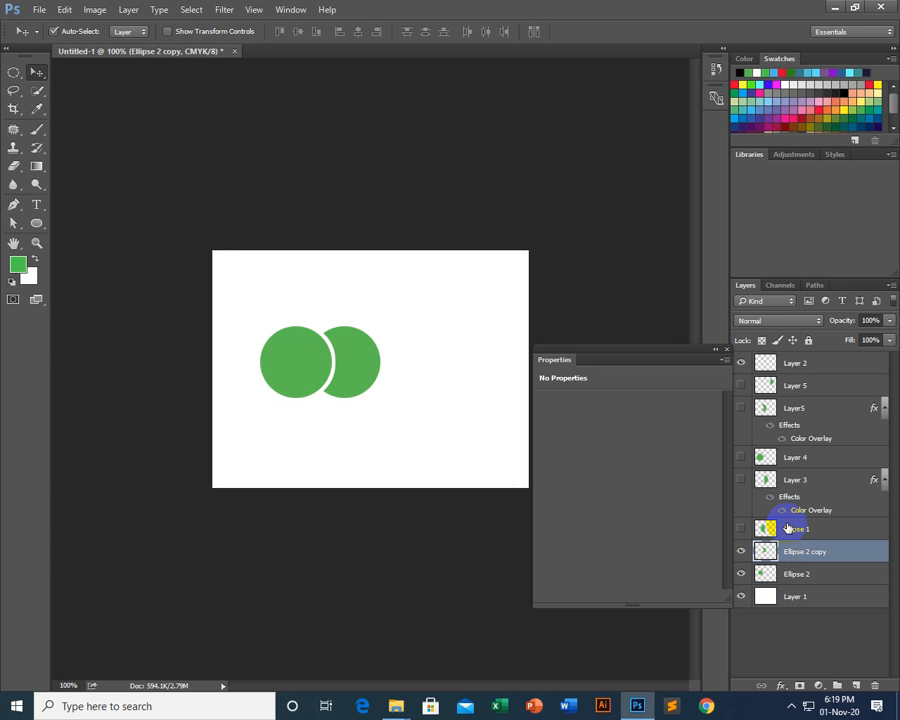
{"action": "left_click_drag", "start_coordinate": [762, 527], "coordinate": [425, 192]}
{"action": "left_click", "coordinate": [425, 192]}
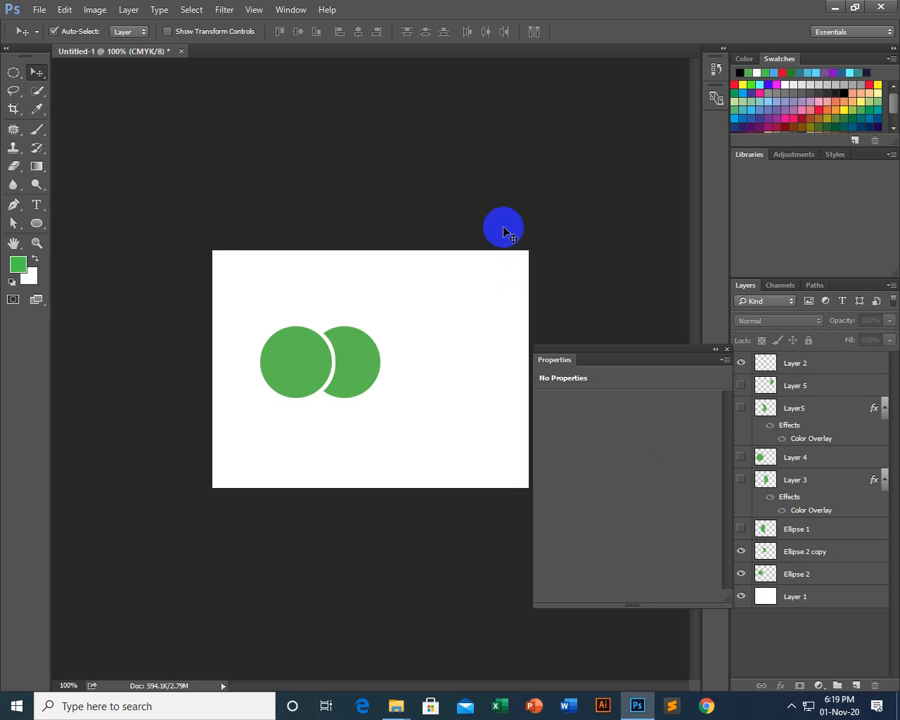
Select the Ellipse 2 layer and load its circle outline as a selection.
{"action": "left_click", "coordinate": [285, 378]}
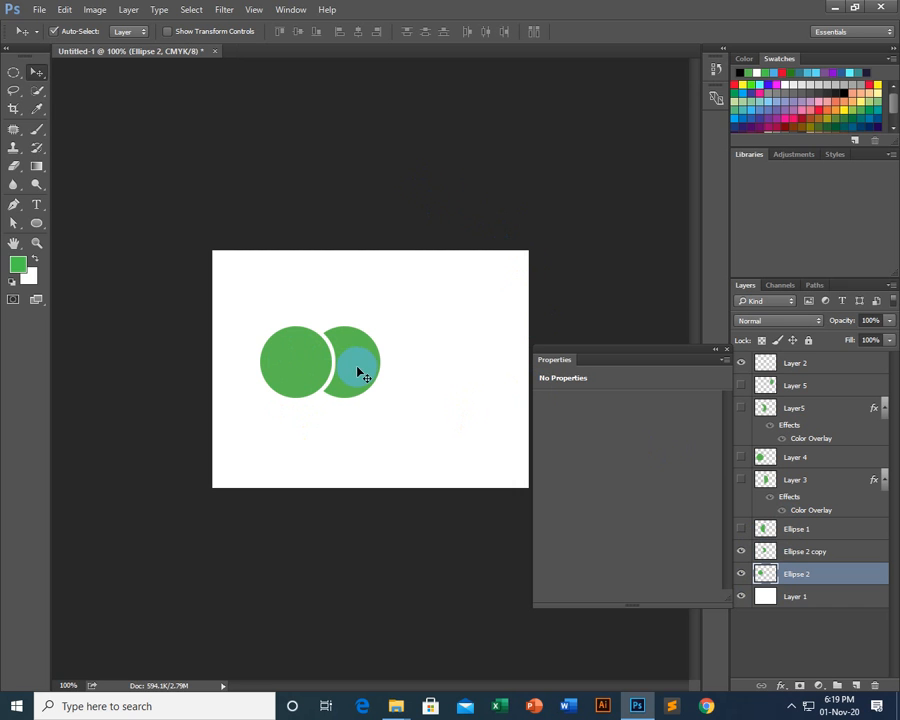
{"action": "left_click_drag", "start_coordinate": [358, 372], "coordinate": [366, 404]}
{"action": "left_click", "coordinate": [190, 9]}
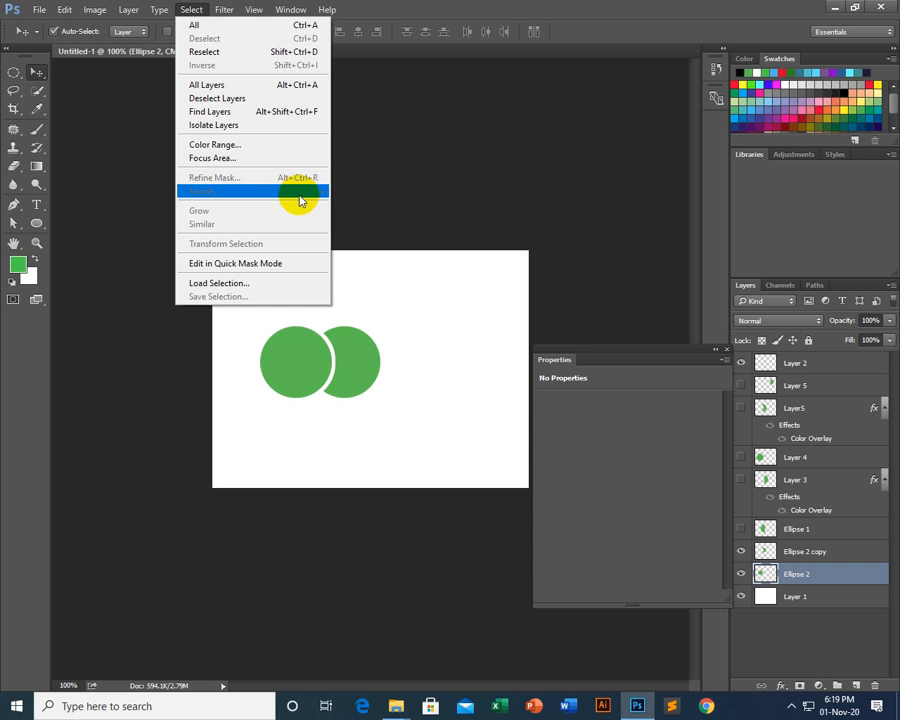
{"action": "left_click", "coordinate": [763, 575]}
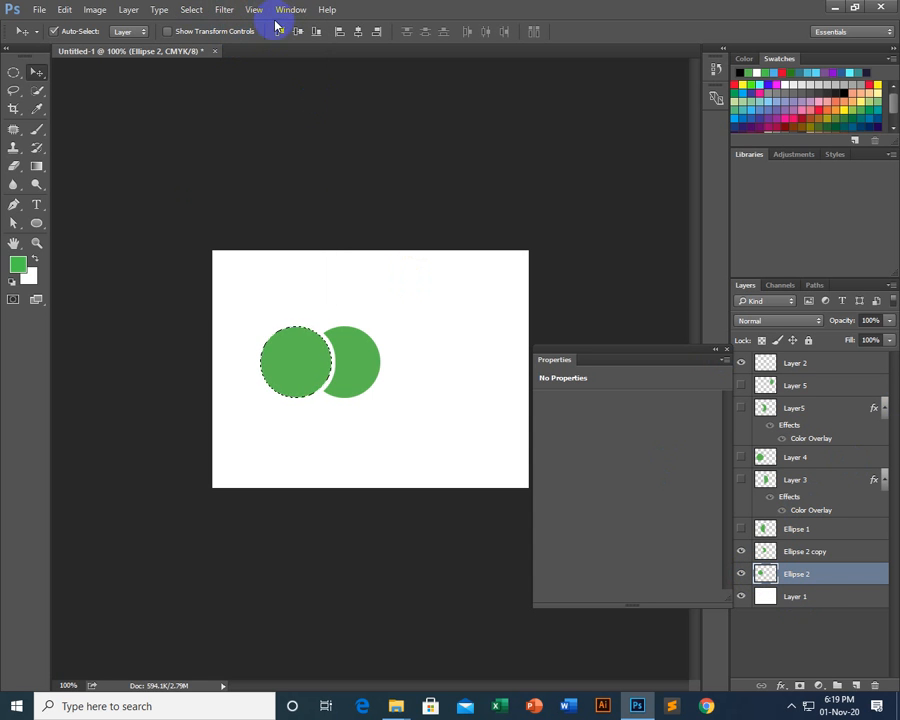
Contract the circle selection by 3 pixels without applying the effect at canvas bounds.
{"action": "left_click", "coordinate": [191, 12]}
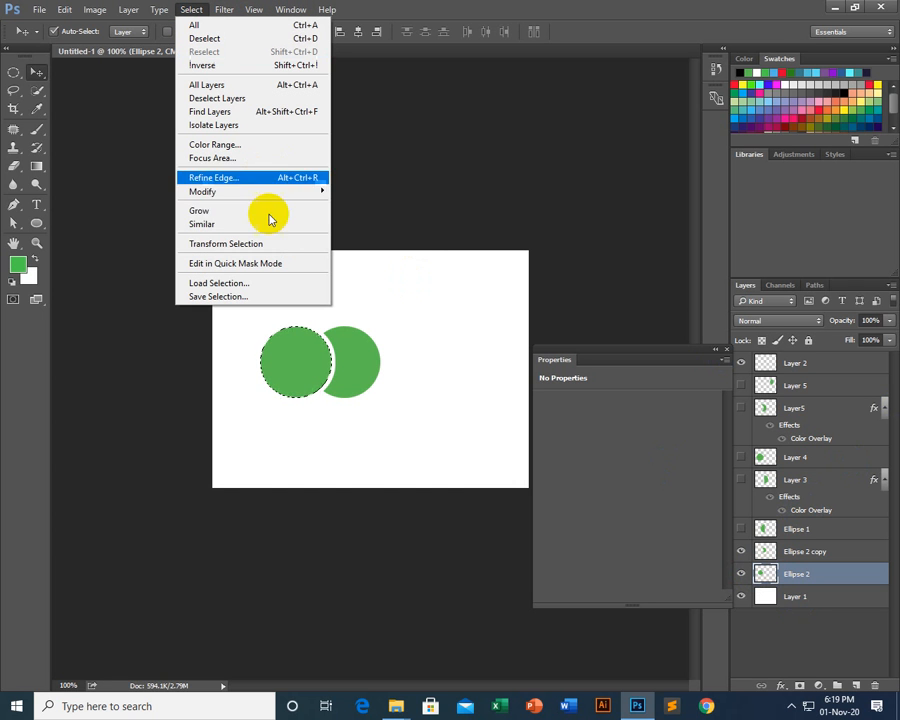
{"action": "mouse_move", "coordinate": [263, 191]}
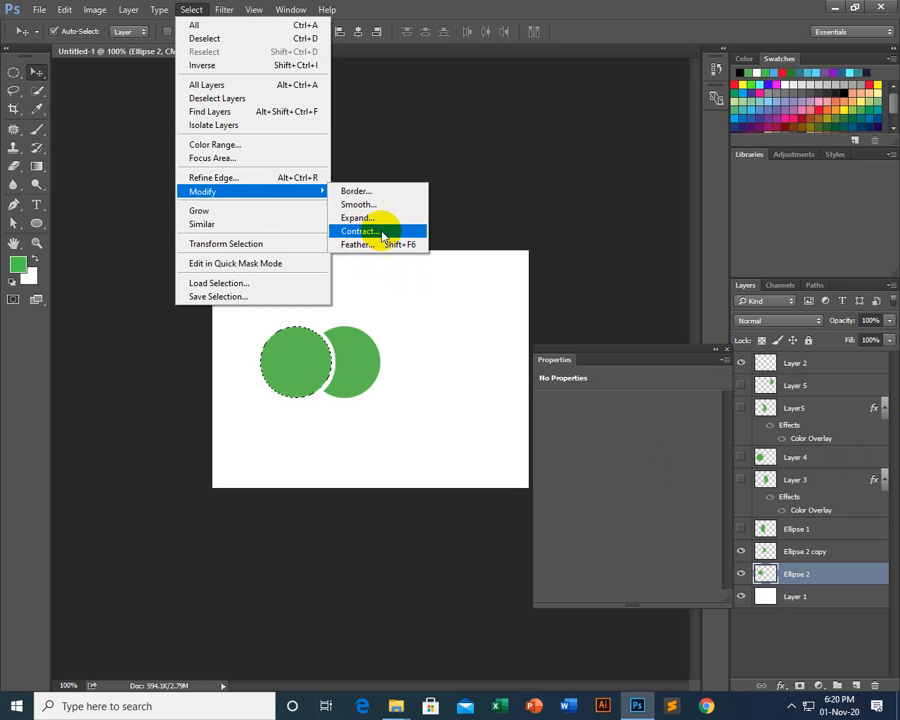
{"action": "left_click", "coordinate": [379, 232]}
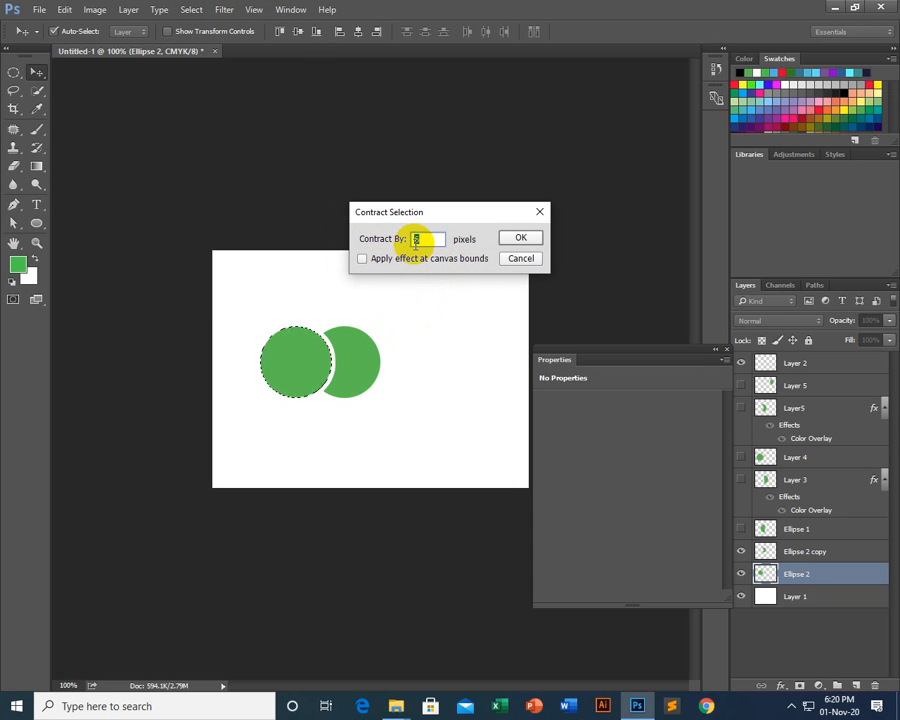
{"action": "type", "text": "3"}
{"action": "left_click", "coordinate": [521, 238]}
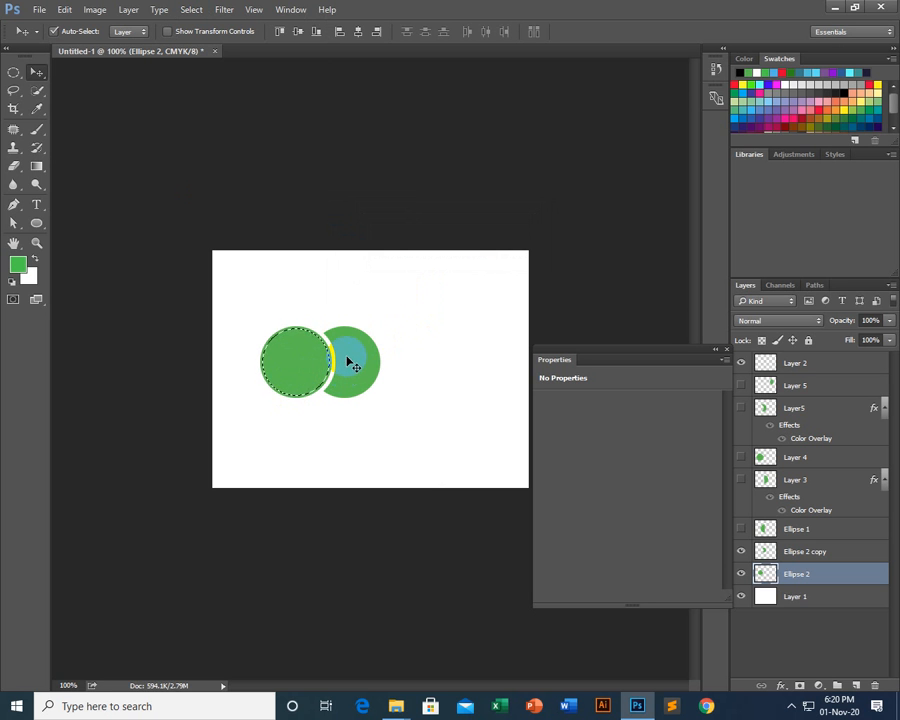
Clear the contracted selection with the Elliptical Marquee tool and return to the Move tool.
{"action": "left_click", "coordinate": [14, 72]}
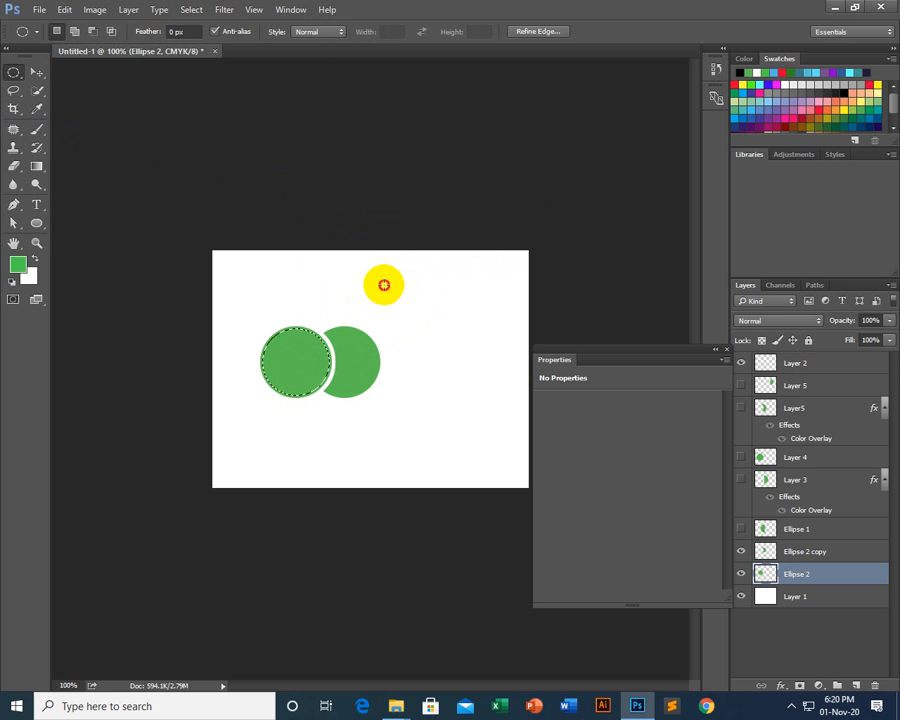
{"action": "left_click", "coordinate": [384, 285]}
{"action": "left_click", "coordinate": [37, 72]}
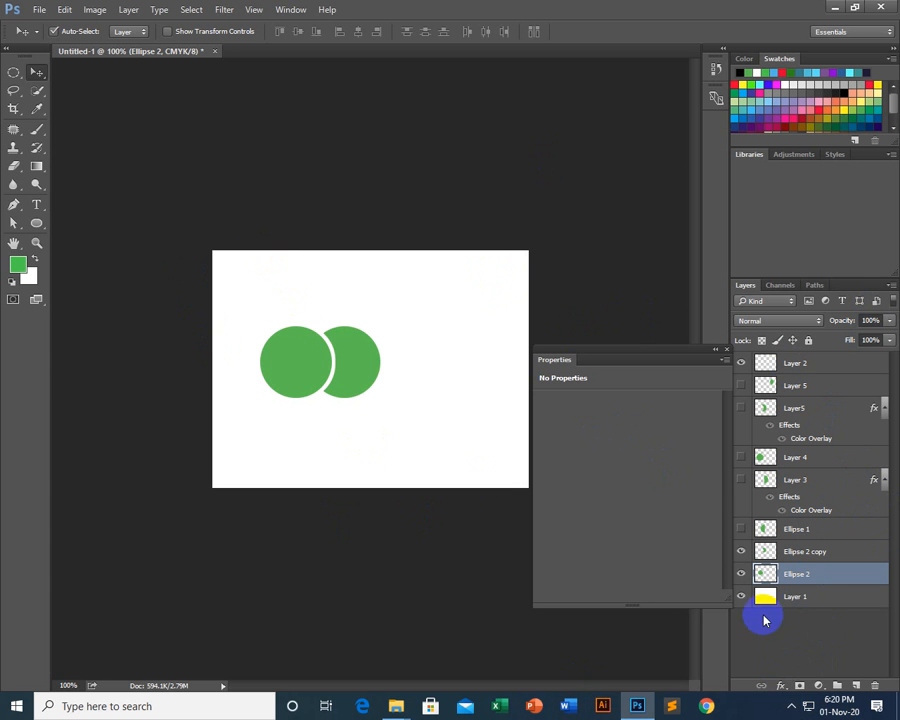
{"action": "left_click", "coordinate": [792, 706]}
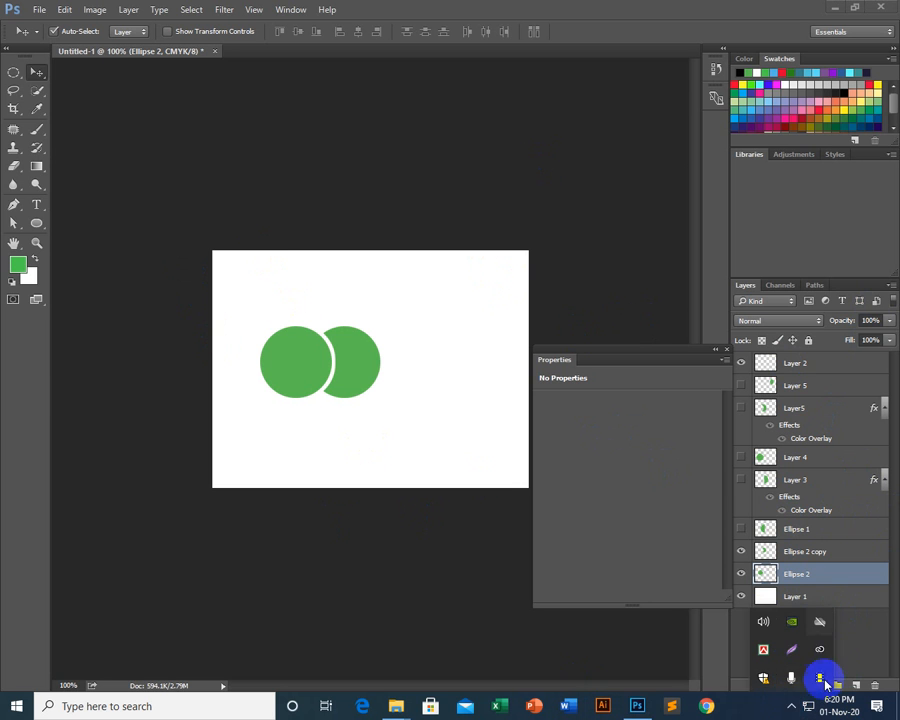